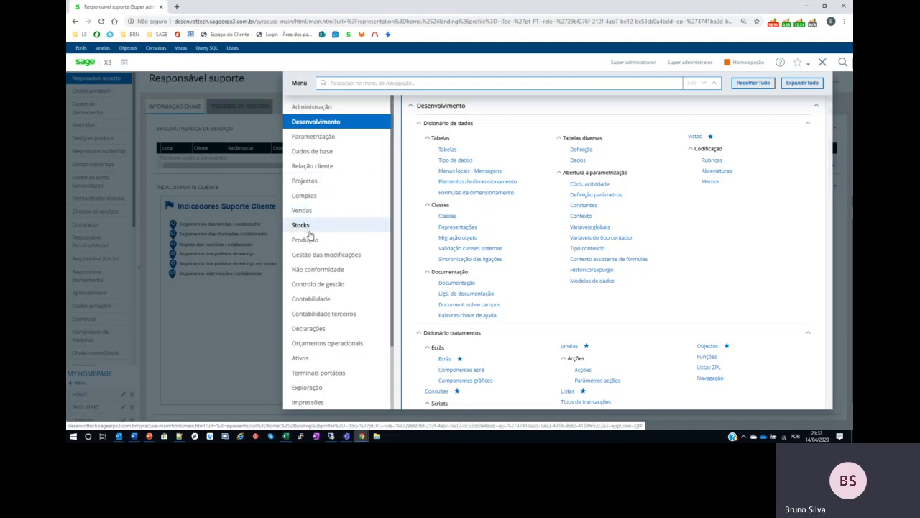
Step: Open the Artigos record function from the Dados de base module
{"action": "left_click", "coordinate": [314, 198]}
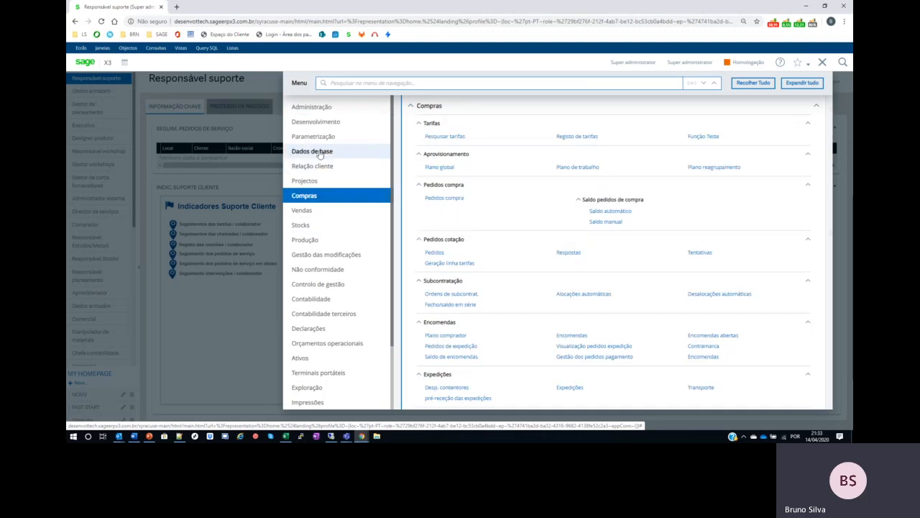
{"action": "left_click", "coordinate": [312, 151]}
{"action": "scroll", "coordinate": [569, 270], "scroll_direction": "down", "scroll_amount": 4}
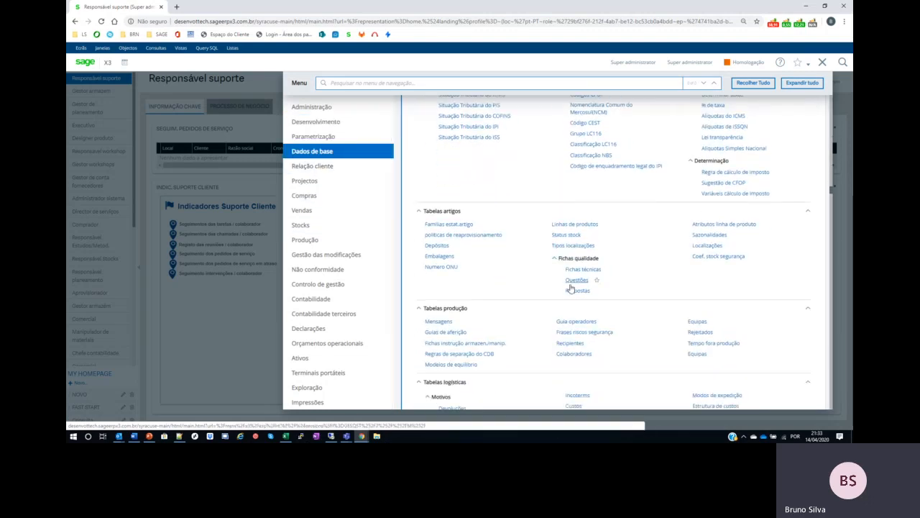
{"action": "scroll", "coordinate": [575, 304], "scroll_direction": "down", "scroll_amount": 10}
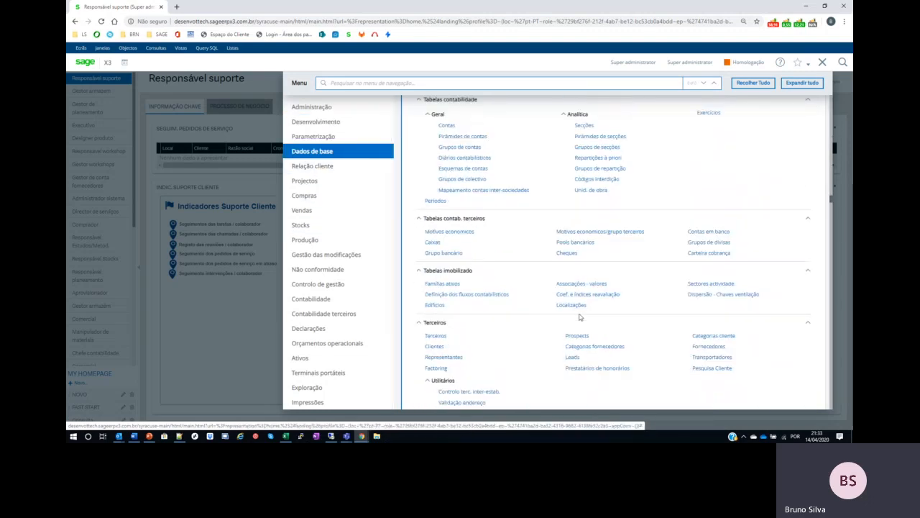
{"action": "scroll", "coordinate": [580, 316], "scroll_direction": "down", "scroll_amount": 1}
{"action": "left_click", "coordinate": [558, 295]}
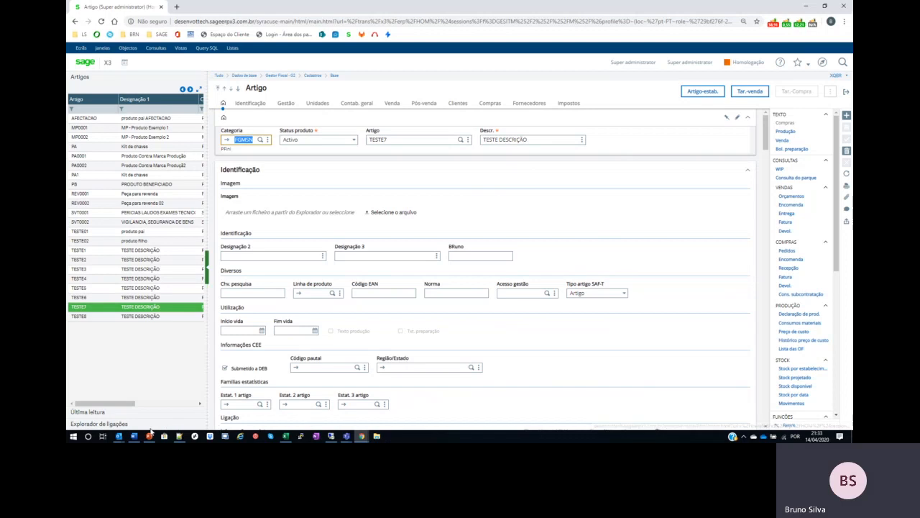
Step: Look through the sections of article TESTE7, from Identificação and Gestão to Unidades, Venda, Clientes and Compras
{"action": "mouse_move", "coordinate": [150, 437]}
{"action": "left_click", "coordinate": [286, 105]}
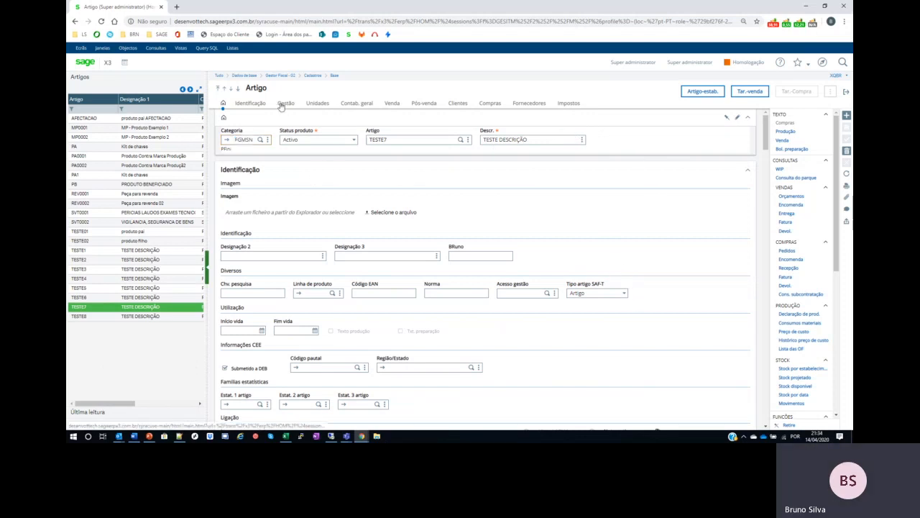
{"action": "left_click", "coordinate": [324, 103]}
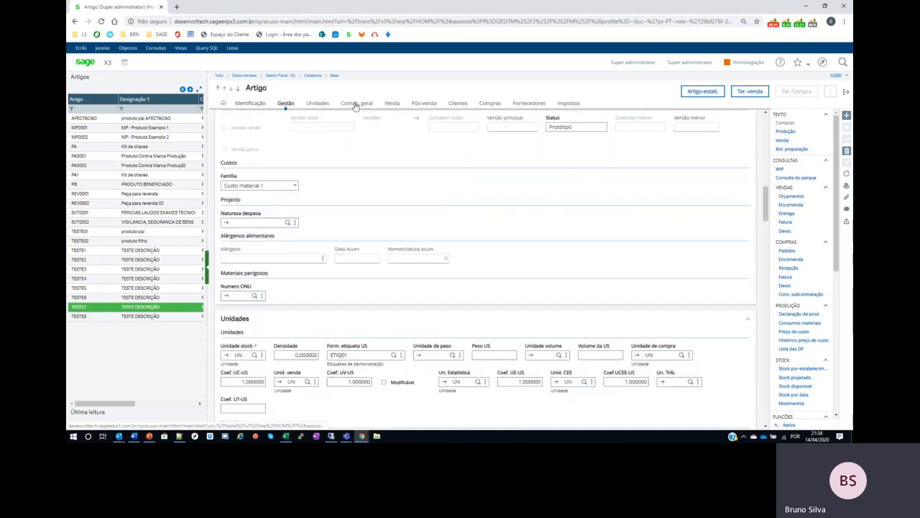
{"action": "scroll", "coordinate": [477, 247], "scroll_direction": "up", "scroll_amount": 10}
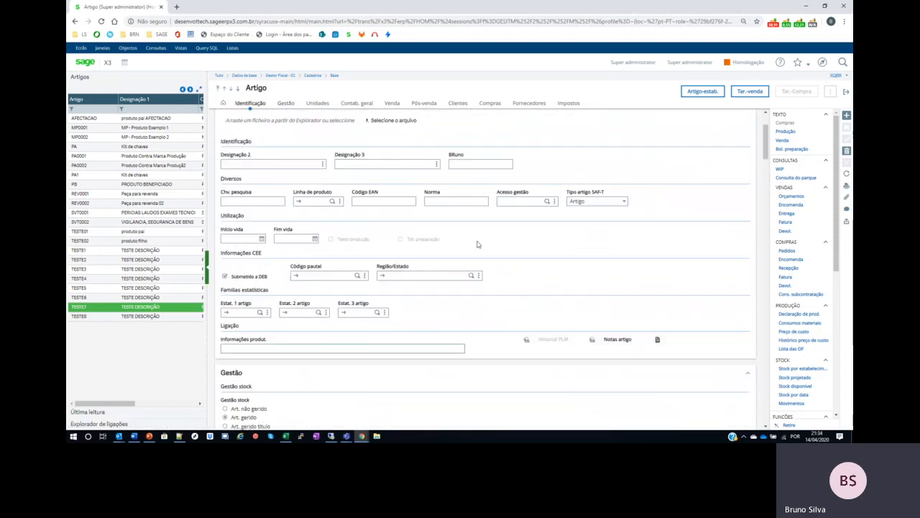
{"action": "scroll", "coordinate": [477, 245], "scroll_direction": "down", "scroll_amount": 15}
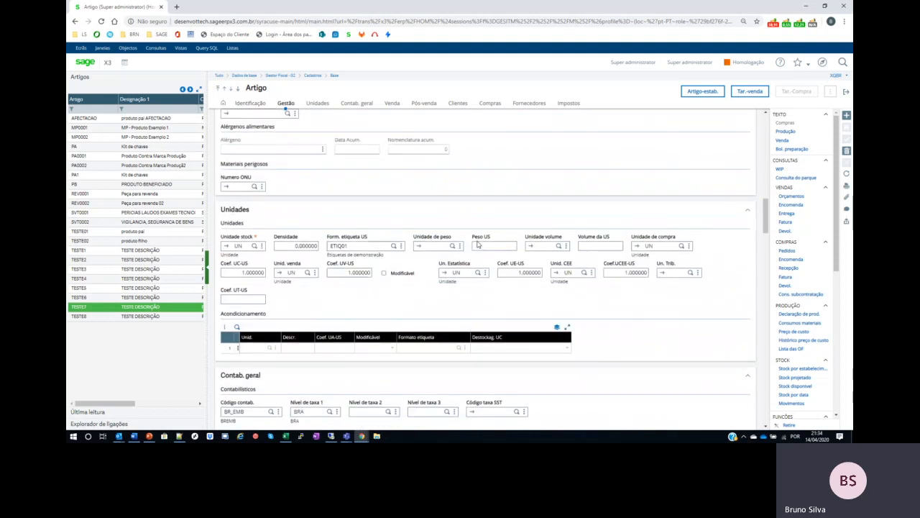
{"action": "scroll", "coordinate": [477, 244], "scroll_direction": "down", "scroll_amount": 15}
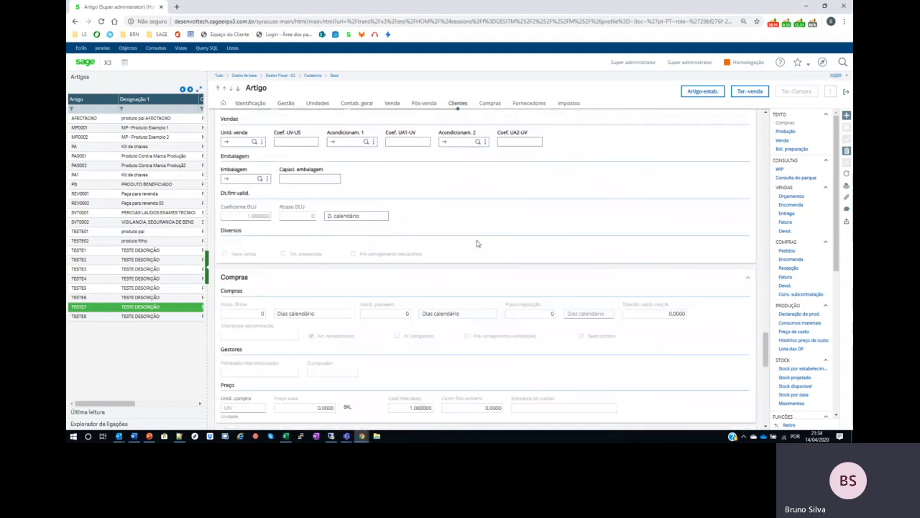
{"action": "scroll", "coordinate": [477, 244], "scroll_direction": "up", "scroll_amount": 12}
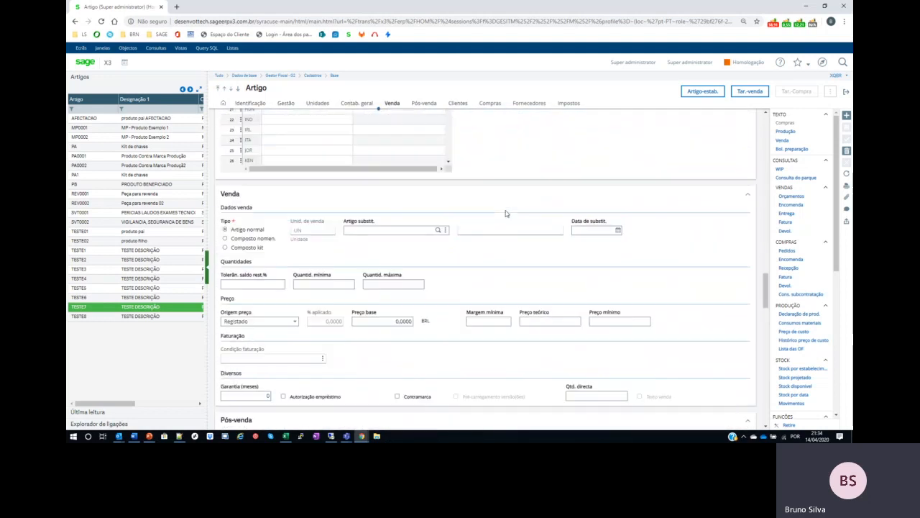
{"action": "scroll", "coordinate": [505, 213], "scroll_direction": "up", "scroll_amount": 15}
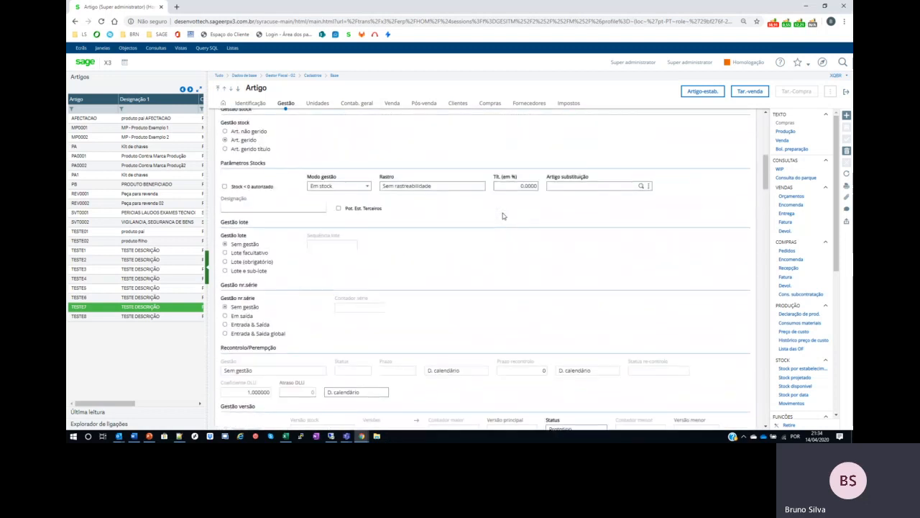
{"action": "scroll", "coordinate": [503, 216], "scroll_direction": "up", "scroll_amount": 3}
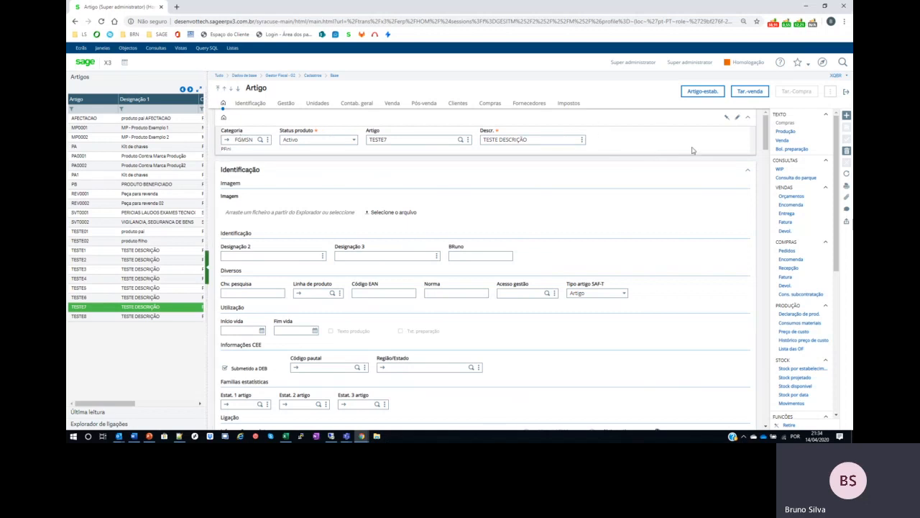
Step: Show the technical information of the article's Descr. field, highlight its field code and screen code, and close it
{"action": "left_click", "coordinate": [558, 140]}
{"action": "left_click", "coordinate": [514, 174]}
{"action": "left_click", "coordinate": [532, 141]}
{"action": "left_click", "coordinate": [535, 145]}
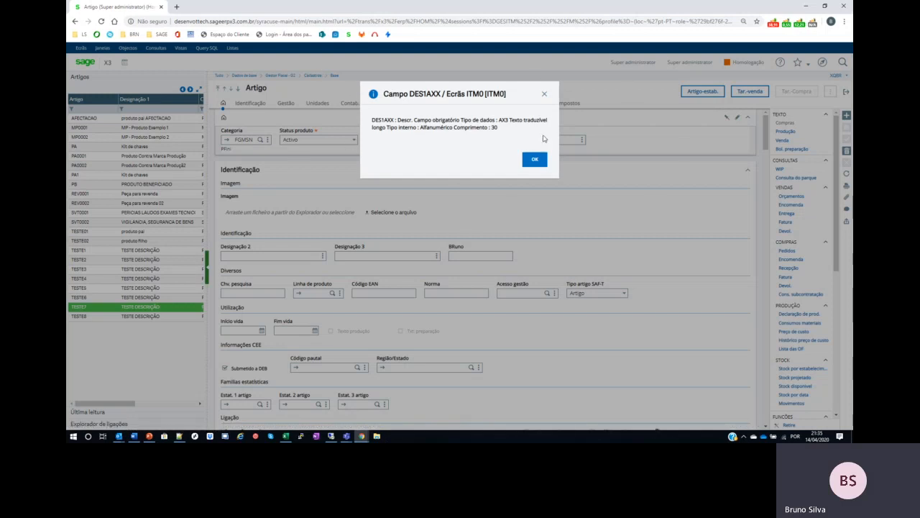
{"action": "left_click_drag", "start_coordinate": [443, 94], "coordinate": [409, 94]}
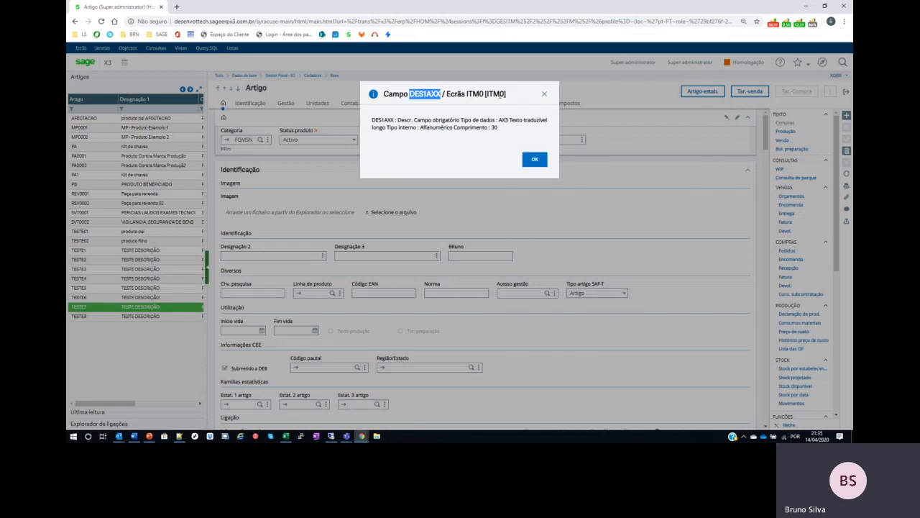
{"action": "left_click_drag", "start_coordinate": [505, 94], "coordinate": [487, 94]}
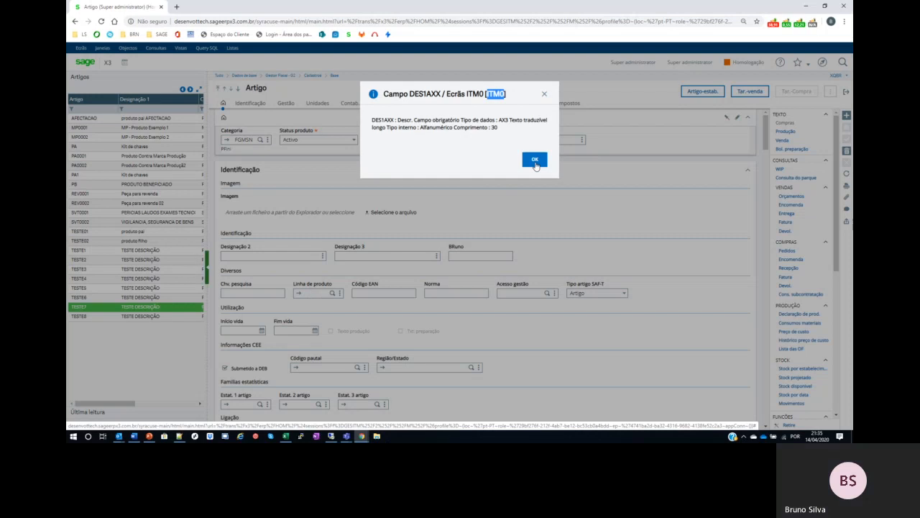
{"action": "key", "text": "Return"}
Step: Show the technical information of the Linha de produto field, highlight its field code and screen code, and close it
{"action": "left_click", "coordinate": [315, 293]}
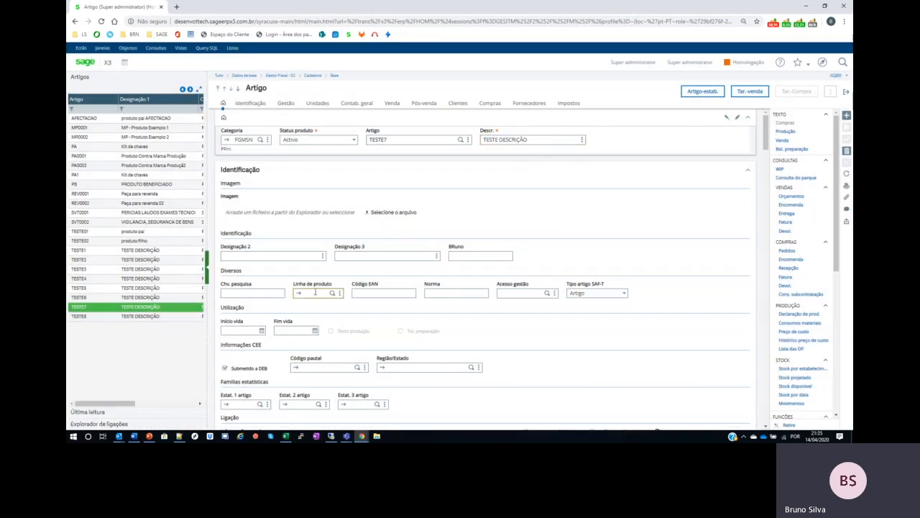
{"action": "left_click", "coordinate": [321, 286]}
{"action": "left_click_drag", "start_coordinate": [436, 94], "coordinate": [409, 93]}
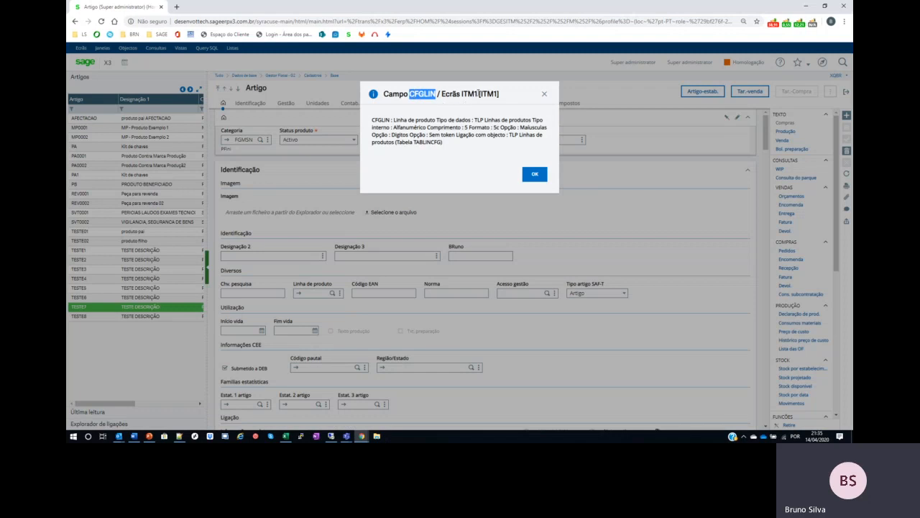
{"action": "left_click_drag", "start_coordinate": [498, 94], "coordinate": [482, 94]}
{"action": "left_click", "coordinate": [488, 97]}
{"action": "double_click", "coordinate": [489, 94]}
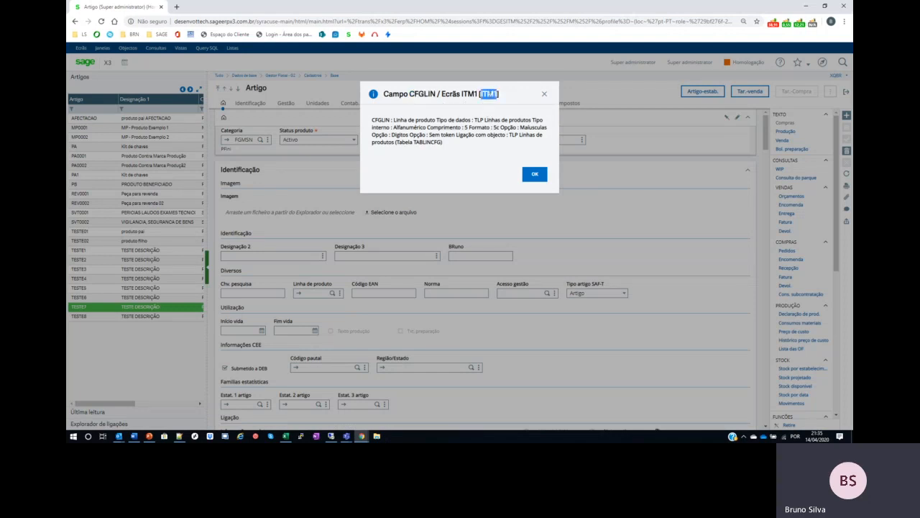
{"action": "left_click", "coordinate": [500, 96]}
{"action": "left_click_drag", "start_coordinate": [498, 94], "coordinate": [488, 94]}
{"action": "left_click", "coordinate": [492, 101]}
{"action": "left_click_drag", "start_coordinate": [500, 94], "coordinate": [481, 94]}
{"action": "left_click", "coordinate": [535, 175]}
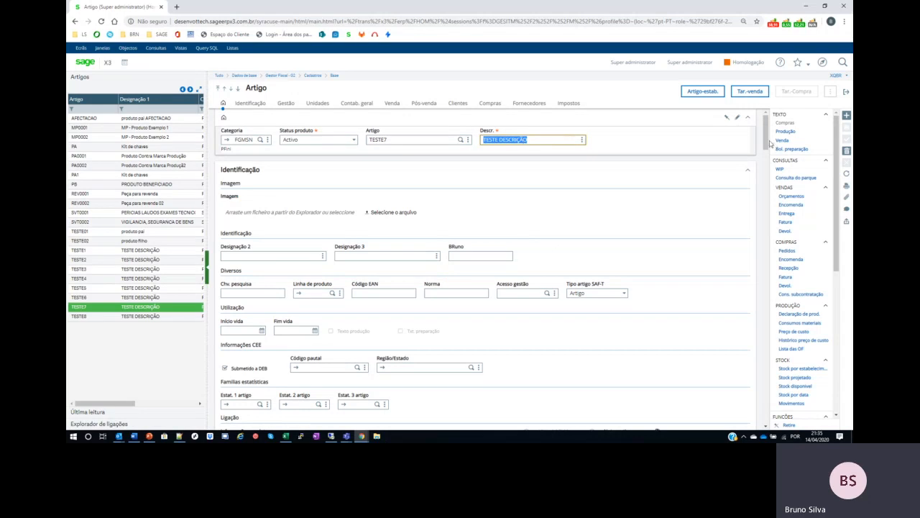
Step: Select the screen code ITM0 in the Descr. field's technical information and open the screen dictionary in a second browser tab
{"action": "left_click", "coordinate": [533, 161]}
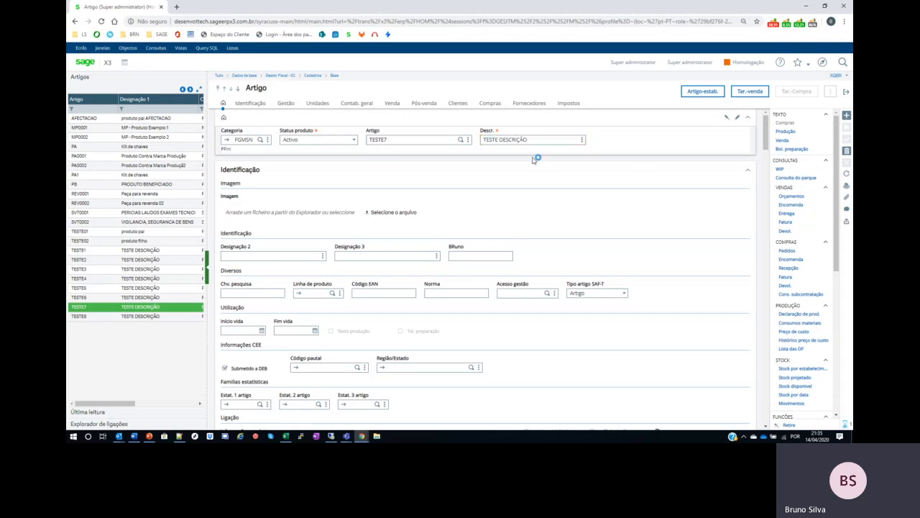
{"action": "left_click_drag", "start_coordinate": [506, 94], "coordinate": [489, 96]}
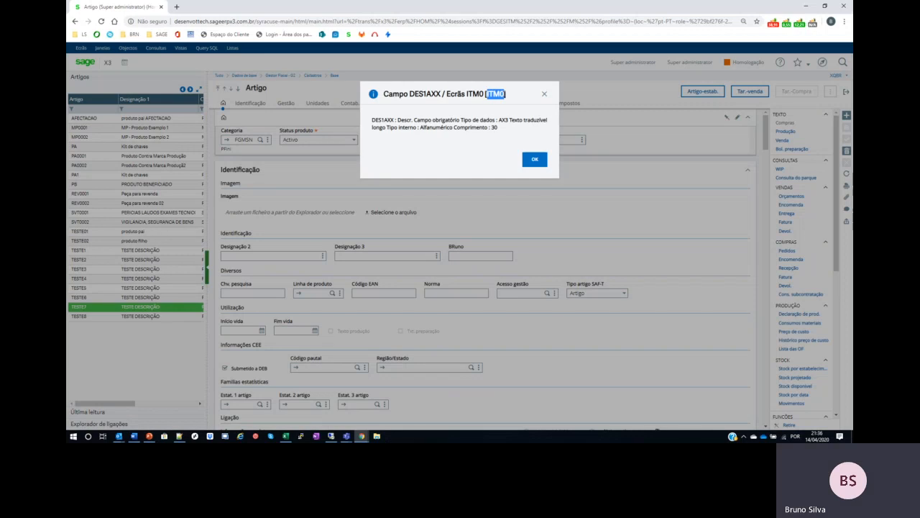
{"action": "right_click", "coordinate": [107, 6]}
{"action": "left_click", "coordinate": [120, 36]}
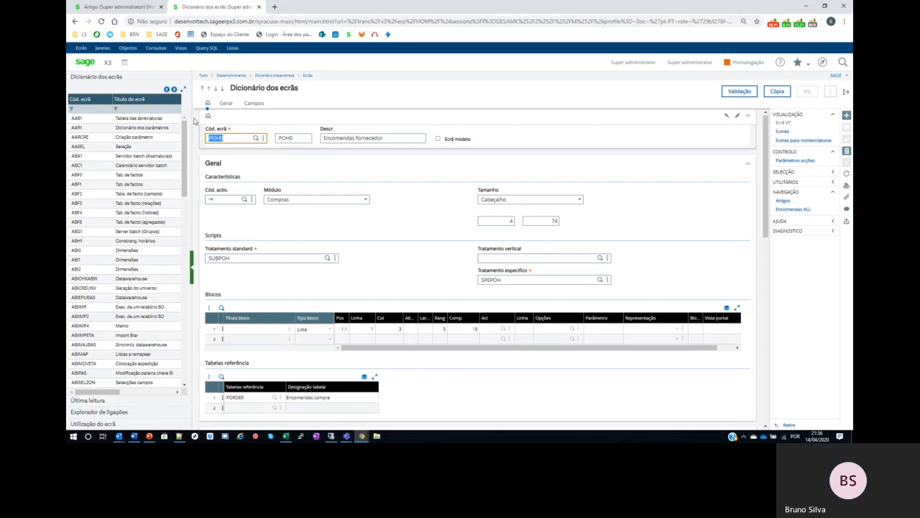
Step: Widen the screen list, filter it by abbreviation ITM0, open the Artigos screen record and narrow the list again
{"action": "left_click_drag", "start_coordinate": [194, 121], "coordinate": [295, 120]}
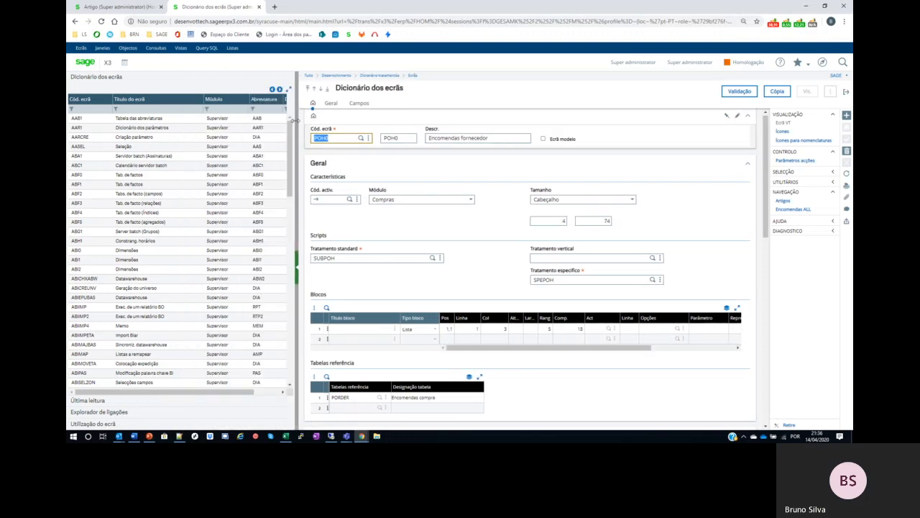
{"action": "key", "text": "Return"}
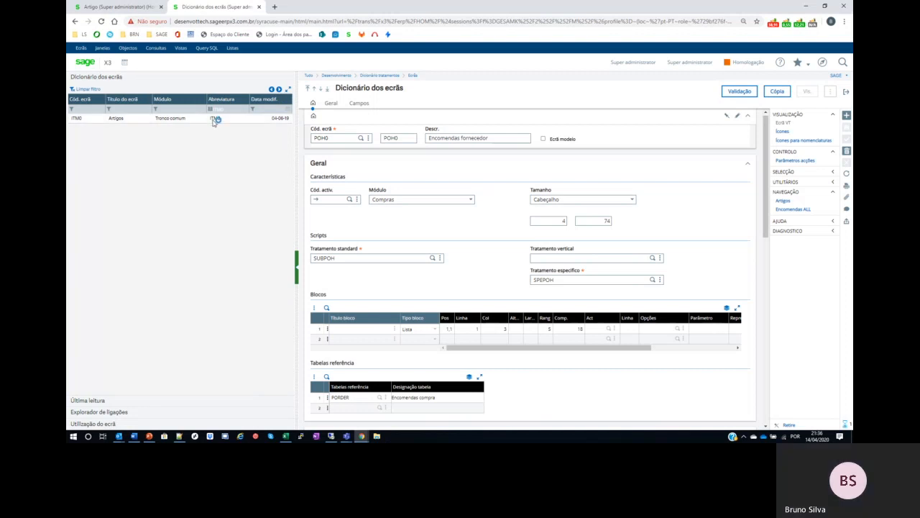
{"action": "left_click", "coordinate": [213, 124]}
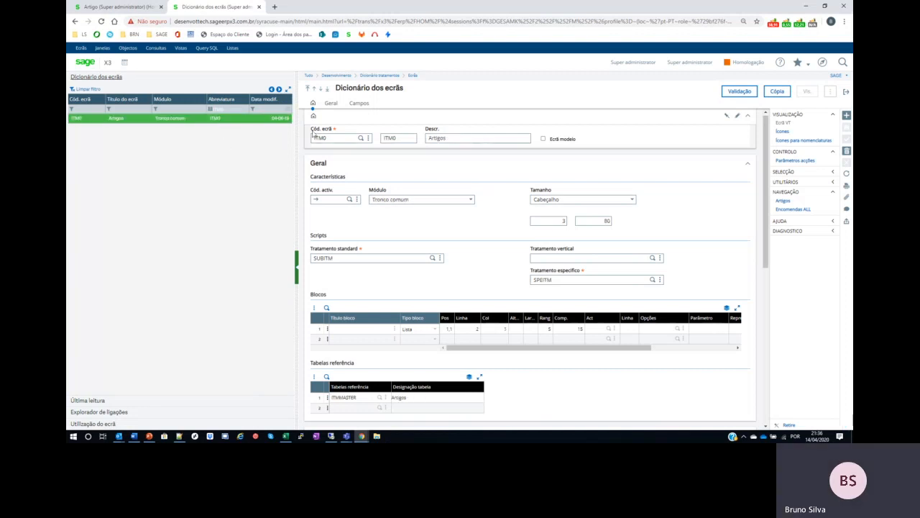
{"action": "left_click_drag", "start_coordinate": [299, 137], "coordinate": [231, 133]}
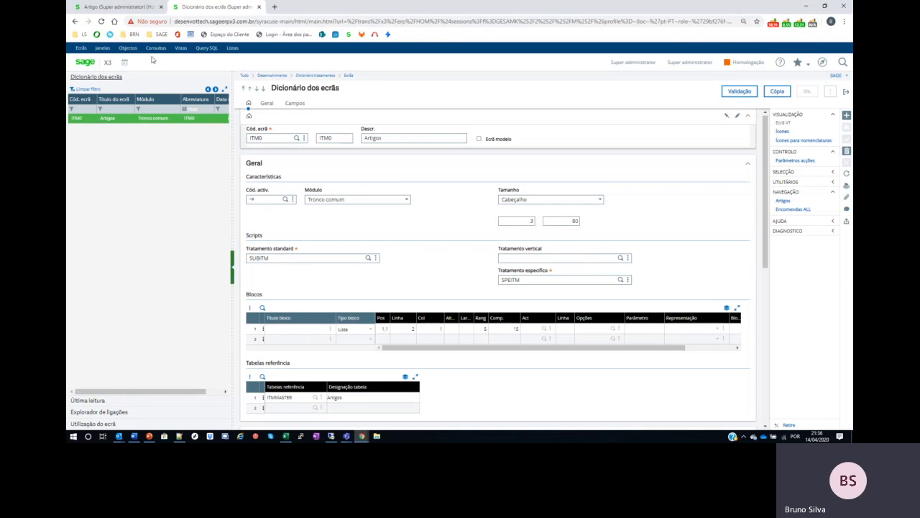
Step: Close the Descr. field information on the article record and open the SUBITM standard script from the ITM0 screen record
{"action": "left_click", "coordinate": [117, 7]}
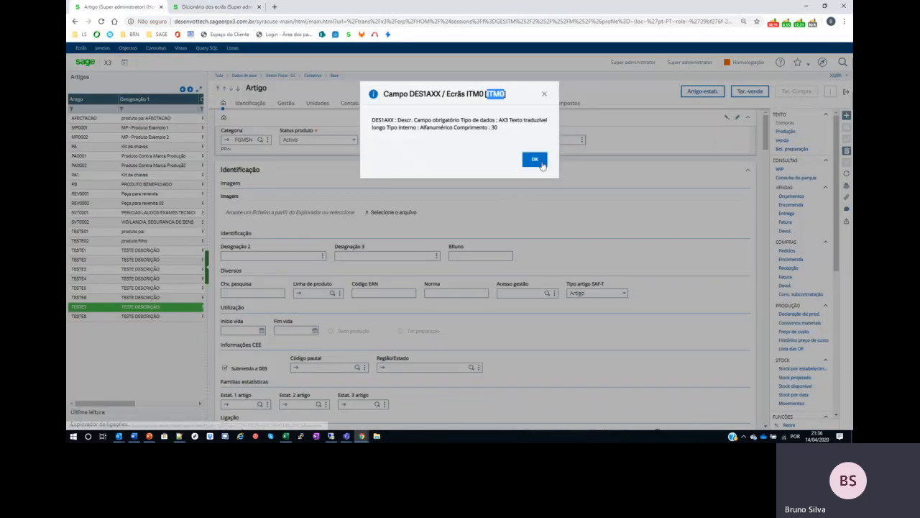
{"action": "left_click", "coordinate": [534, 160]}
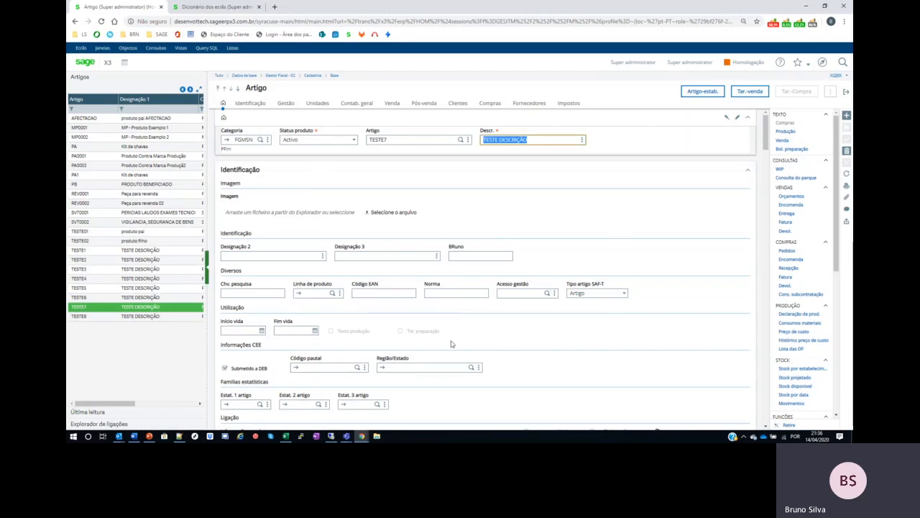
{"action": "left_click", "coordinate": [199, 7]}
{"action": "left_click", "coordinate": [269, 258]}
{"action": "double_click", "coordinate": [277, 259]}
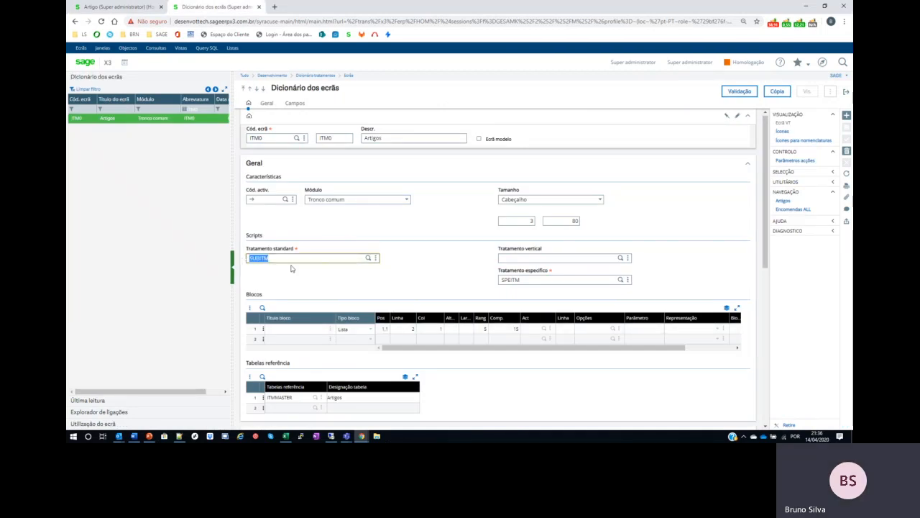
{"action": "left_click", "coordinate": [375, 257]}
{"action": "left_click", "coordinate": [355, 270]}
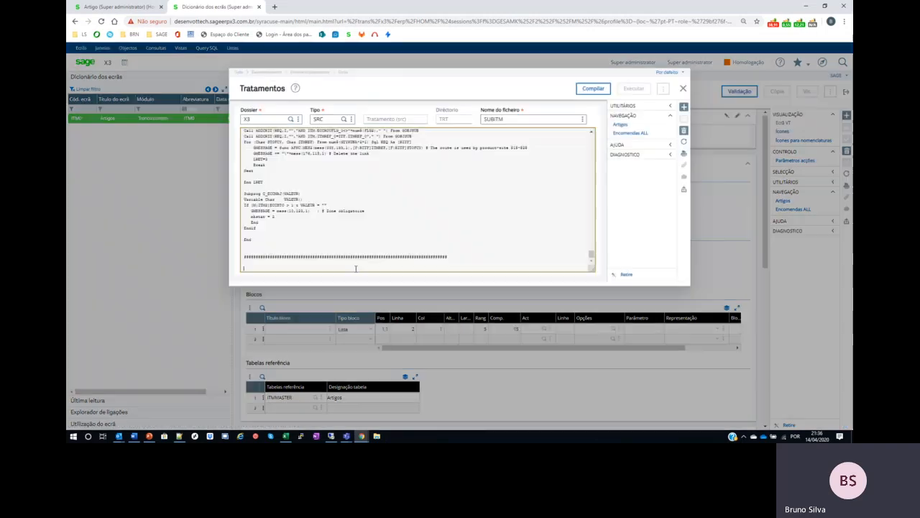
Step: Examine the SUBITM script from its beginning, covering the ACTION case list, the AVANT_MODFIC routine and the local file declarations
{"action": "scroll", "coordinate": [356, 212], "scroll_direction": "up", "scroll_amount": 3}
{"action": "scroll", "coordinate": [356, 213], "scroll_direction": "up", "scroll_amount": 10}
{"action": "scroll", "coordinate": [356, 213], "scroll_direction": "up", "scroll_amount": 4}
{"action": "left_click_drag", "start_coordinate": [592, 252], "coordinate": [591, 138]}
{"action": "scroll", "coordinate": [337, 198], "scroll_direction": "down", "scroll_amount": 7}
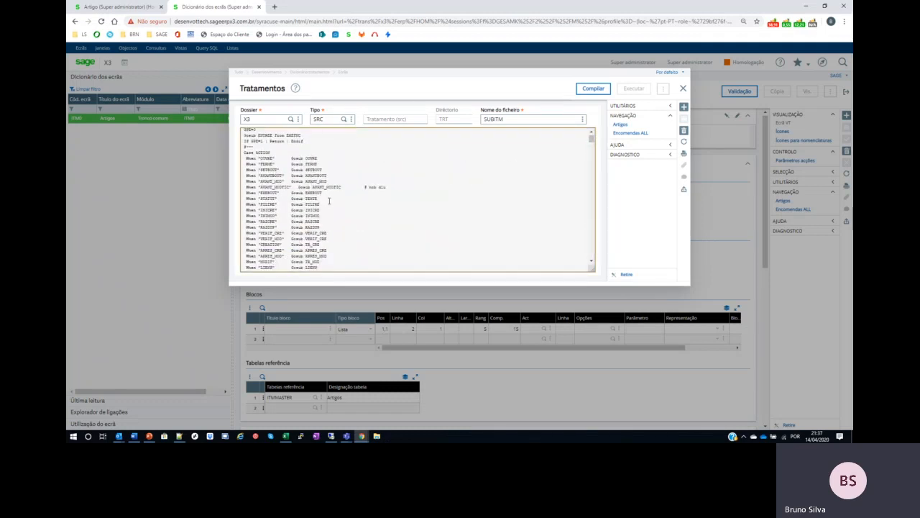
{"action": "scroll", "coordinate": [329, 202], "scroll_direction": "down", "scroll_amount": 2}
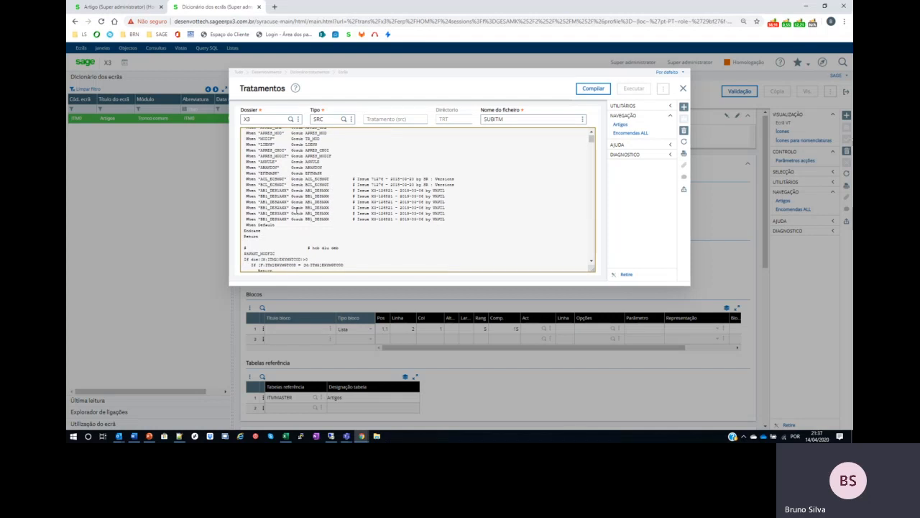
{"action": "scroll", "coordinate": [338, 209], "scroll_direction": "down", "scroll_amount": 7}
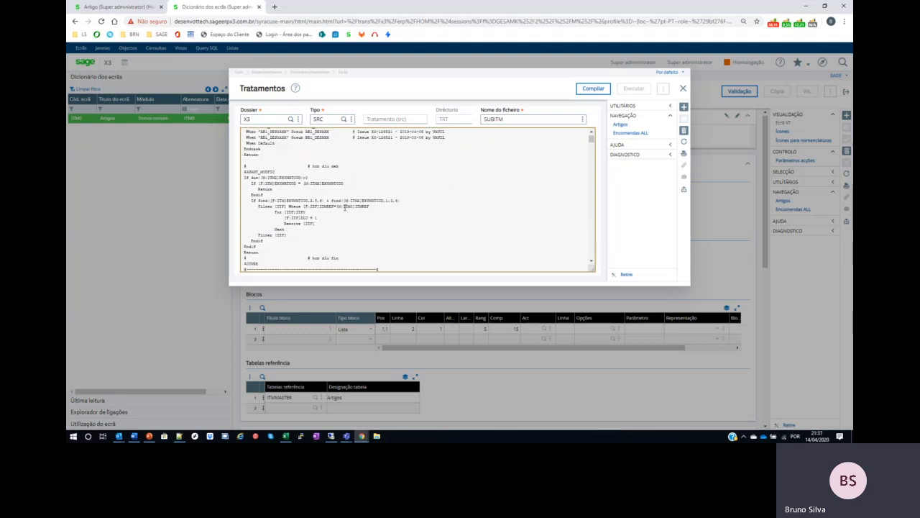
{"action": "scroll", "coordinate": [344, 208], "scroll_direction": "down", "scroll_amount": 7}
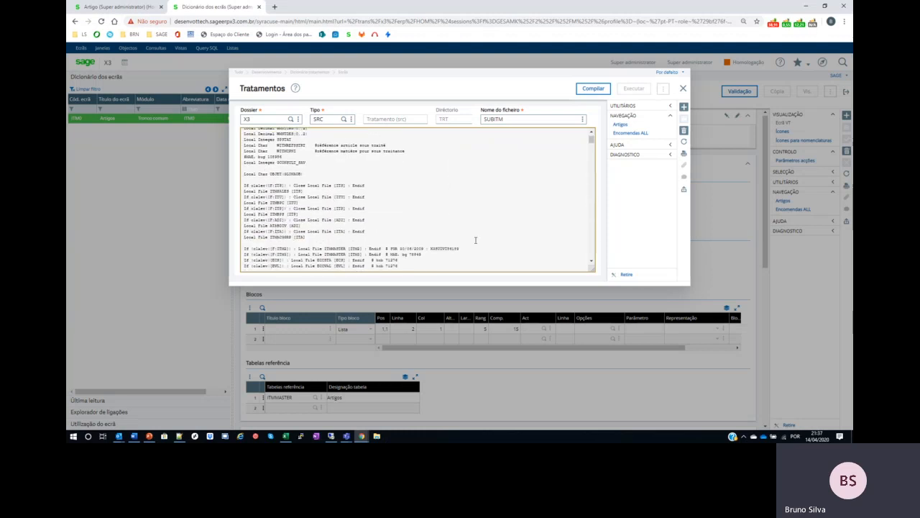
{"action": "scroll", "coordinate": [432, 223], "scroll_direction": "down", "scroll_amount": 5}
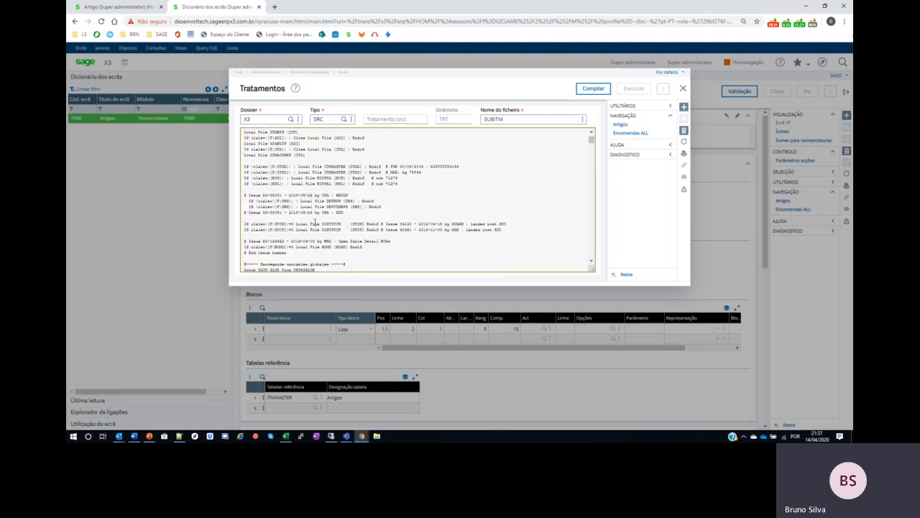
Step: Review the SUBITM script's local file declarations and ACTION case list, close it and select the Tratamento standard value of screen ITM0
{"action": "scroll", "coordinate": [314, 223], "scroll_direction": "down", "scroll_amount": 10}
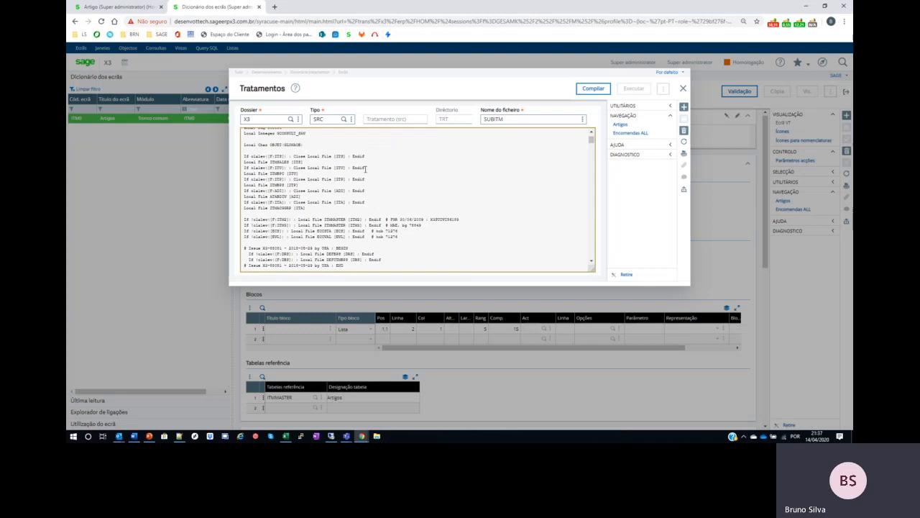
{"action": "scroll", "coordinate": [366, 169], "scroll_direction": "up", "scroll_amount": 8}
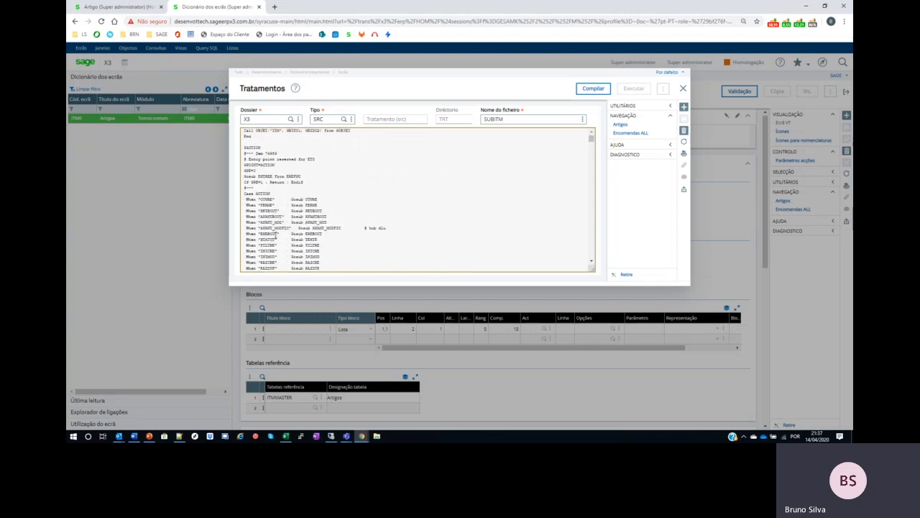
{"action": "scroll", "coordinate": [274, 235], "scroll_direction": "down", "scroll_amount": 2}
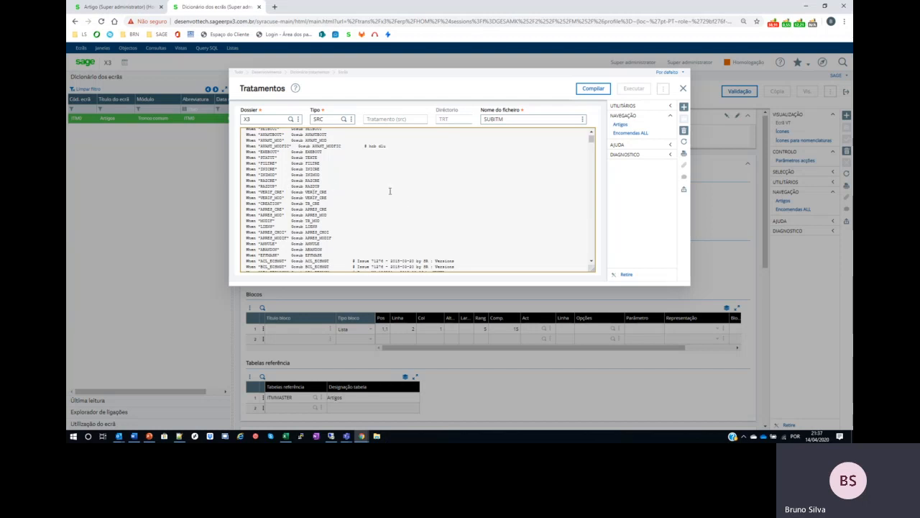
{"action": "left_click", "coordinate": [685, 90]}
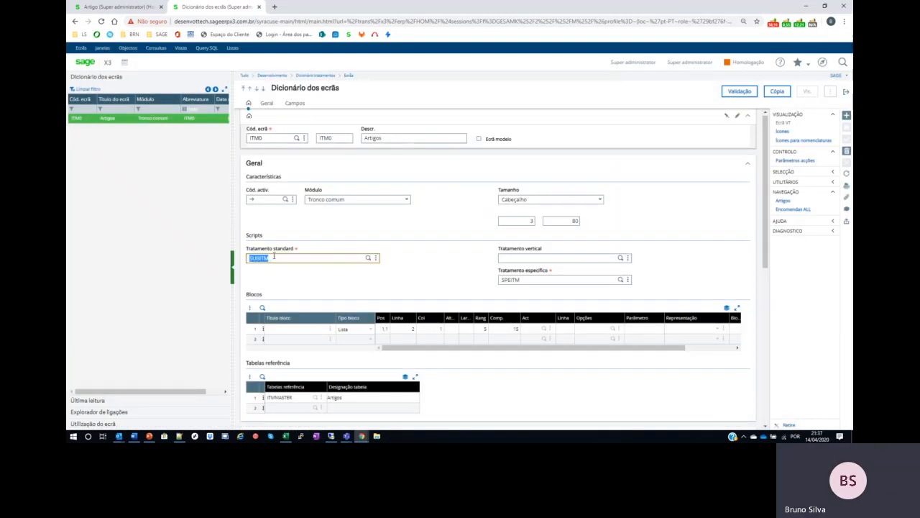
{"action": "left_click_drag", "start_coordinate": [245, 234], "coordinate": [288, 252]}
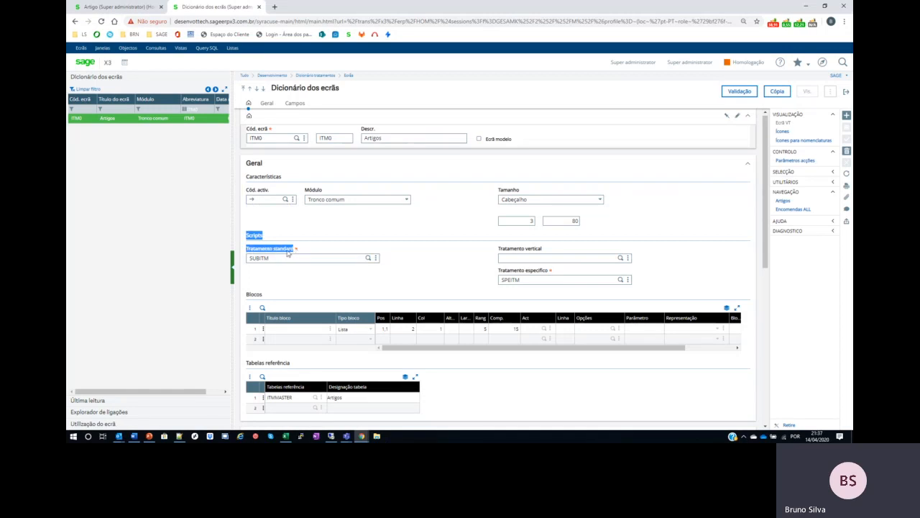
{"action": "left_click", "coordinate": [288, 257]}
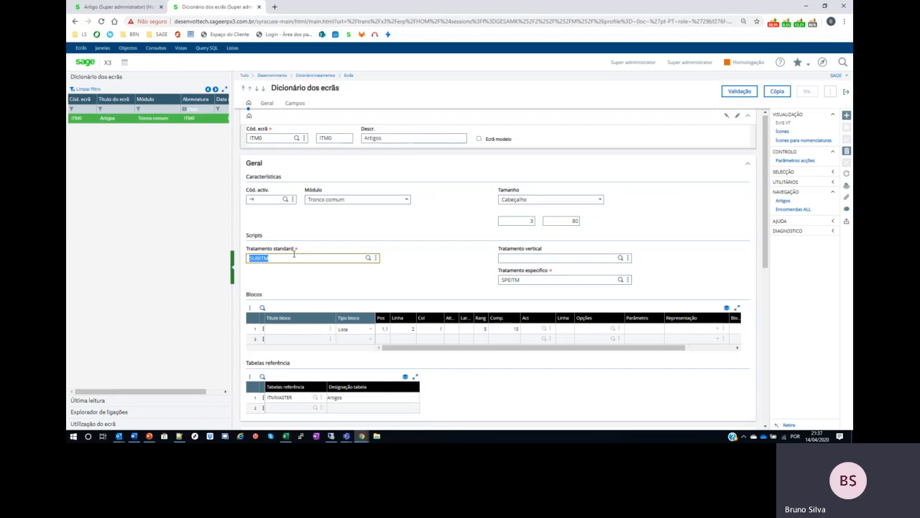
Step: Open the specific script SPEITM of screen ITM0 from the HOM folder, compile it and close the script window
{"action": "left_click", "coordinate": [542, 279]}
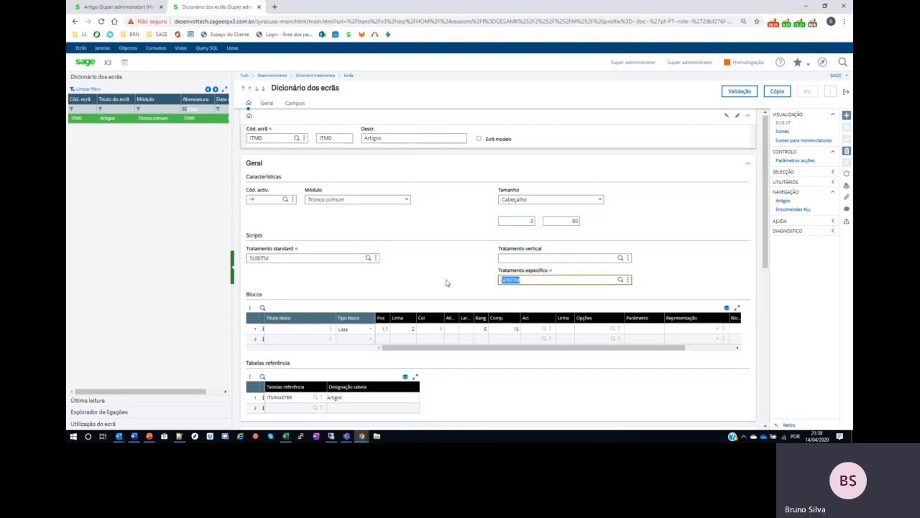
{"action": "left_click", "coordinate": [629, 281]}
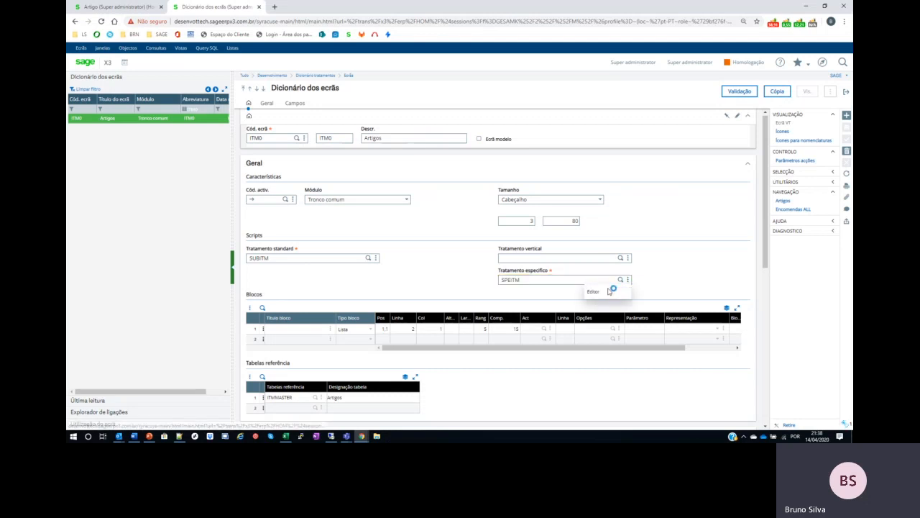
{"action": "left_click", "coordinate": [608, 291]}
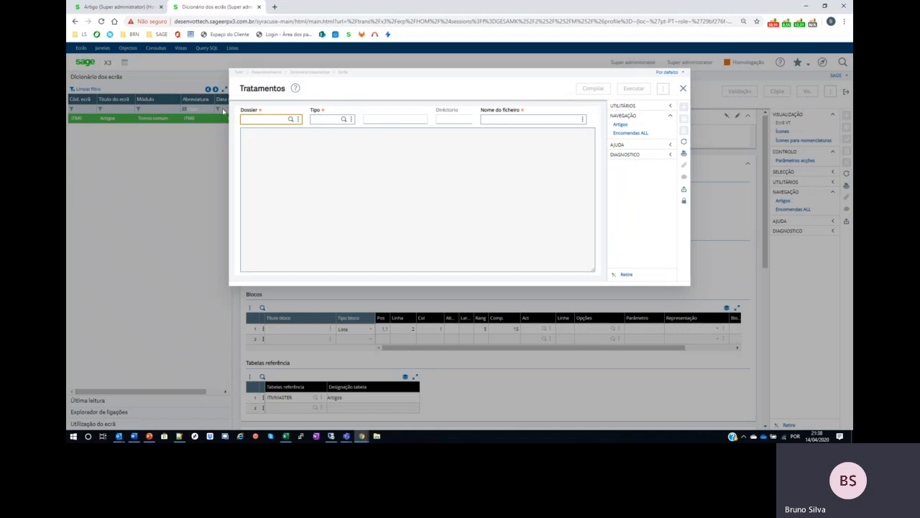
{"action": "left_click", "coordinate": [290, 119]}
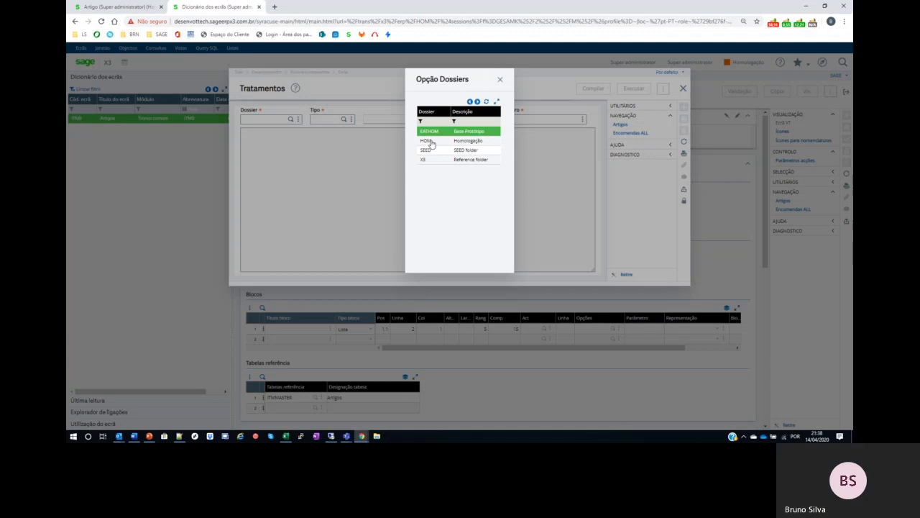
{"action": "left_click", "coordinate": [426, 141]}
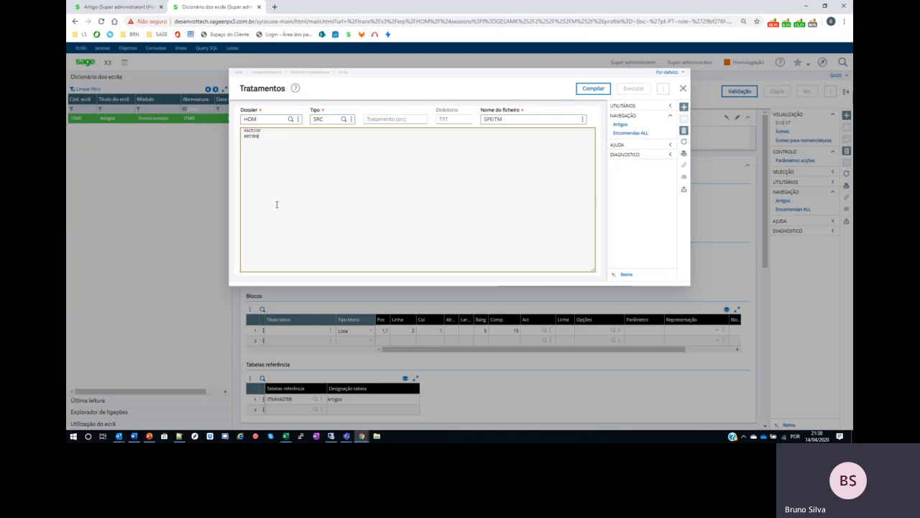
{"action": "left_click", "coordinate": [593, 88]}
{"action": "left_click", "coordinate": [684, 88]}
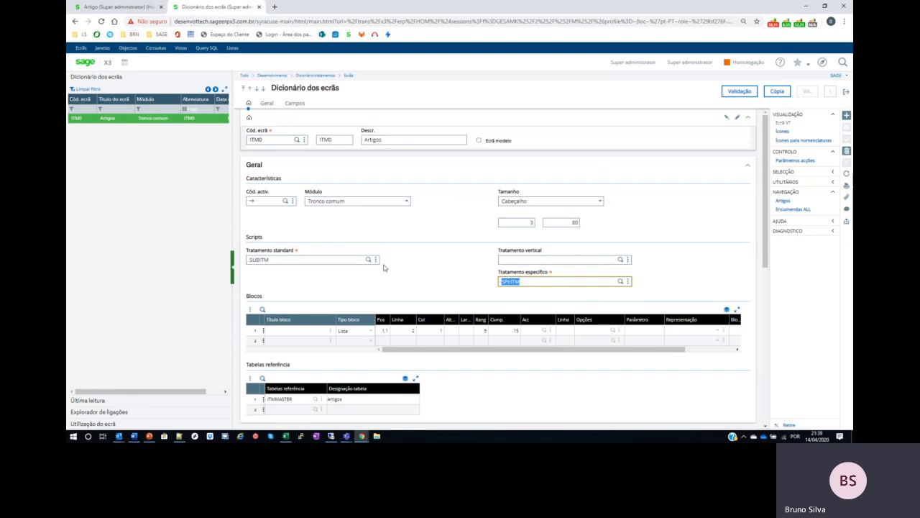
Step: Narrow the screen list and bring the Blocos section of the ITM0 screen record into view
{"action": "scroll", "coordinate": [388, 267], "scroll_direction": "down", "scroll_amount": 1}
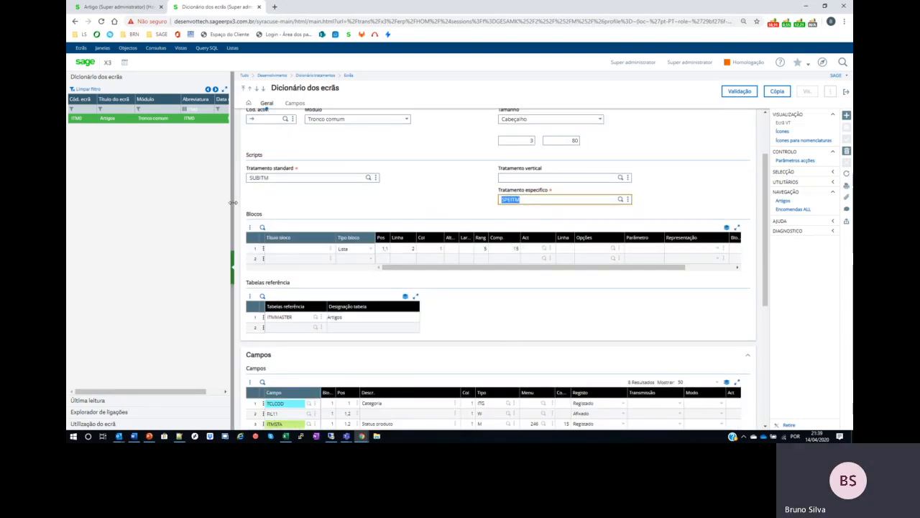
{"action": "left_click_drag", "start_coordinate": [232, 199], "coordinate": [206, 197]}
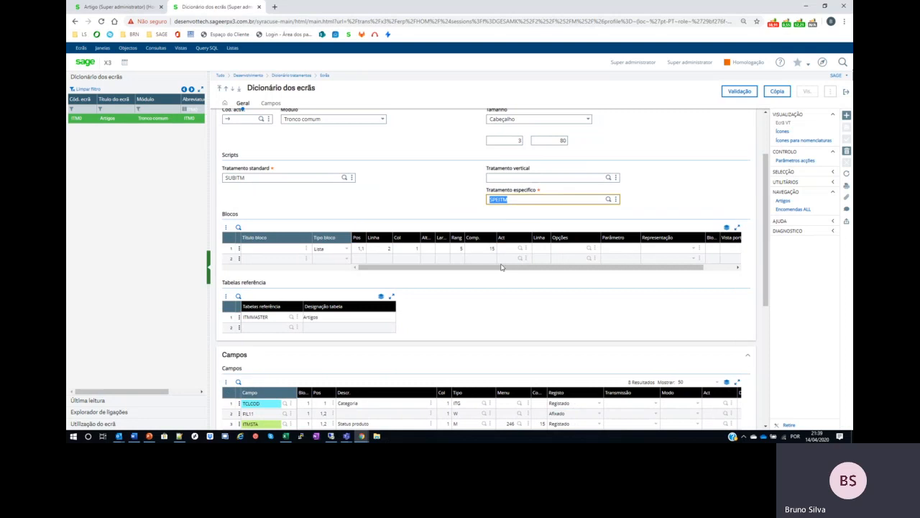
{"action": "left_click", "coordinate": [223, 215]}
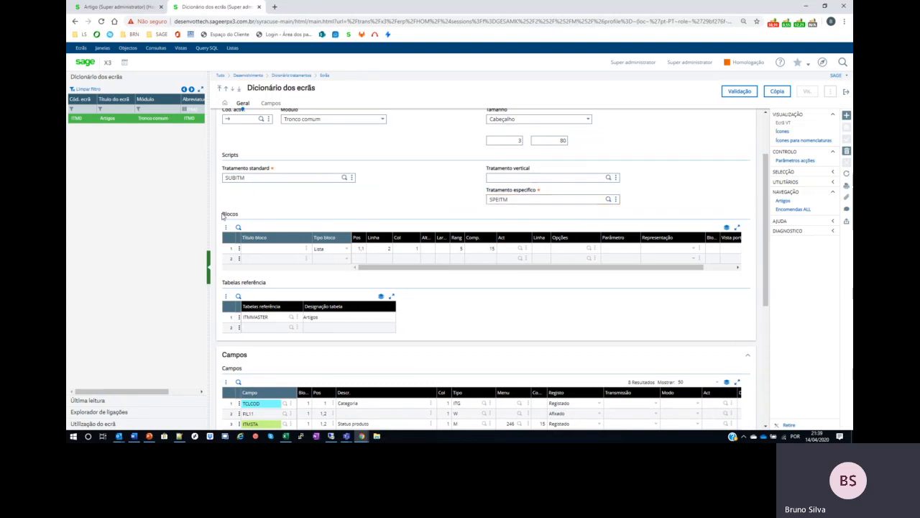
Step: Examine the block headings in the article record's Identificação section, including Imagem, Identificação and Utilização
{"action": "left_click", "coordinate": [119, 13]}
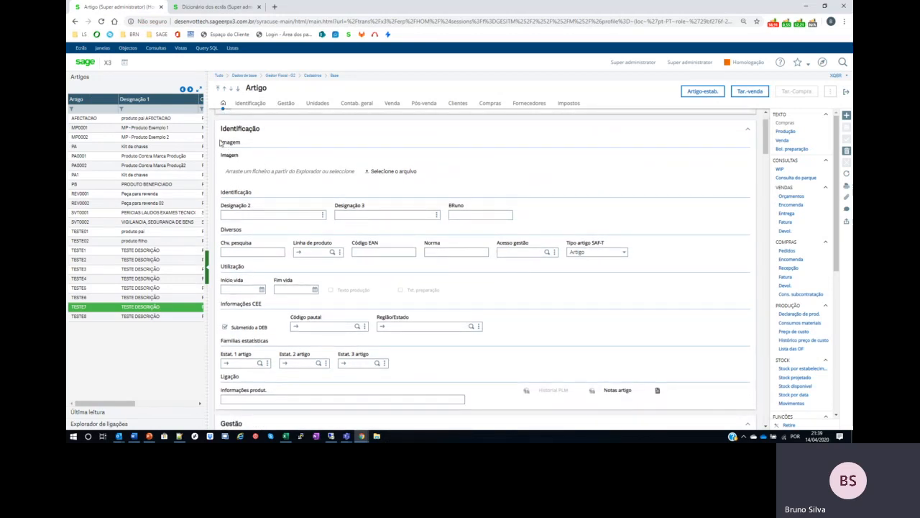
{"action": "left_click_drag", "start_coordinate": [220, 141], "coordinate": [430, 171]}
{"action": "left_click", "coordinate": [661, 187]}
{"action": "double_click", "coordinate": [231, 141]}
{"action": "left_click", "coordinate": [228, 193]}
{"action": "left_click_drag", "start_coordinate": [246, 266], "coordinate": [220, 267]}
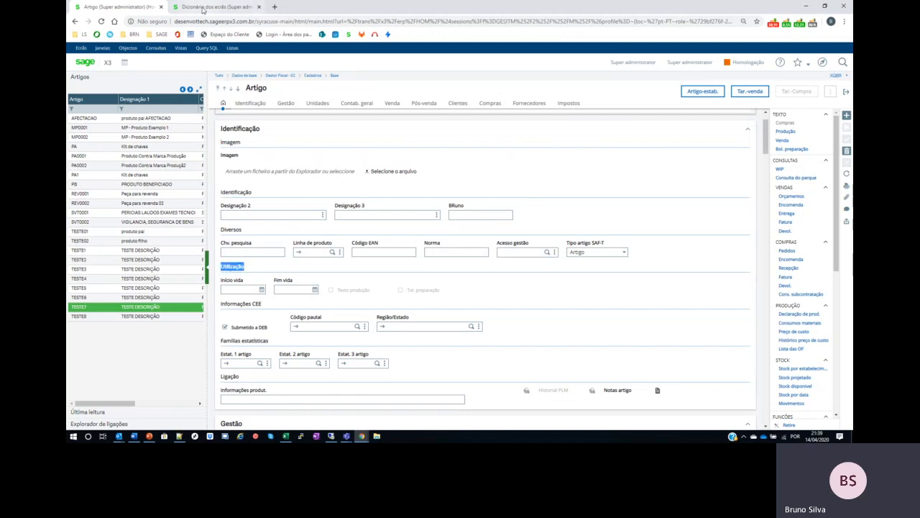
{"action": "left_click", "coordinate": [216, 7]}
{"action": "left_click", "coordinate": [137, 7]}
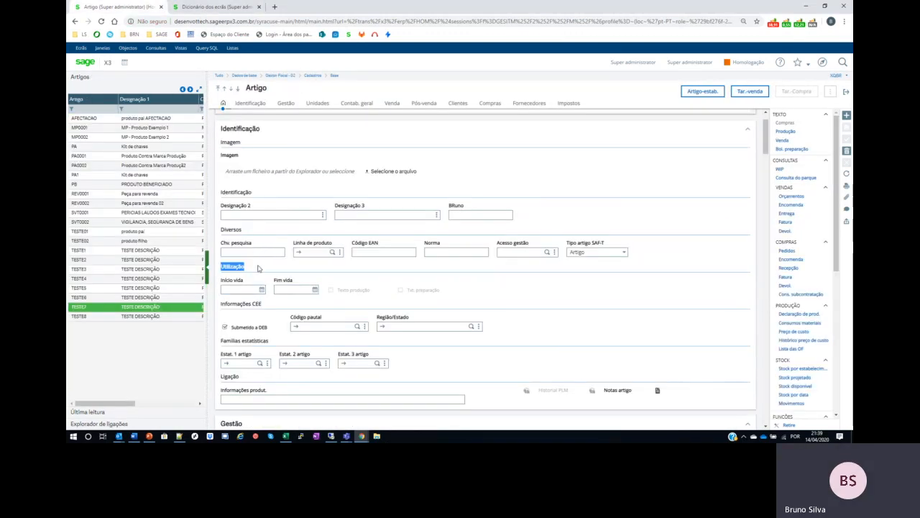
Step: Copy the screen code ITM1 from the technical information of the article's Chv. pesquisa field
{"action": "left_click", "coordinate": [255, 253]}
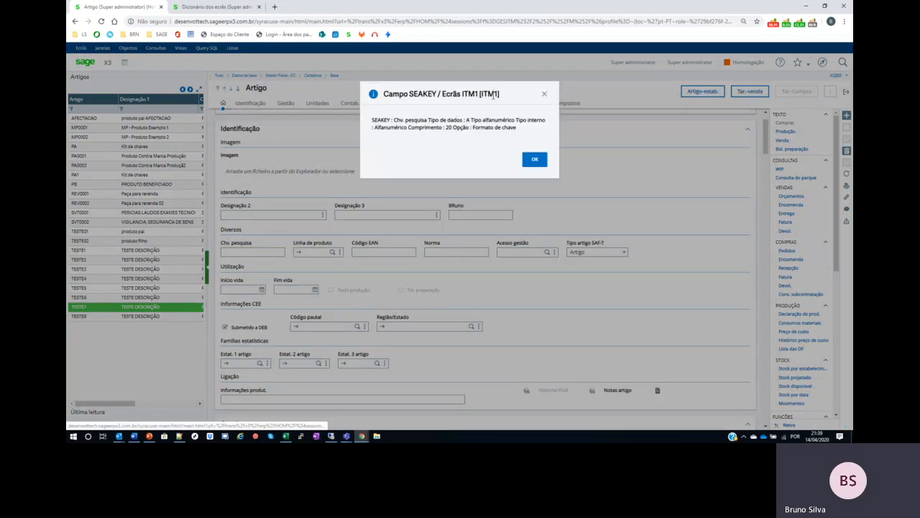
{"action": "double_click", "coordinate": [493, 95]}
{"action": "key", "text": "ctrl+c"}
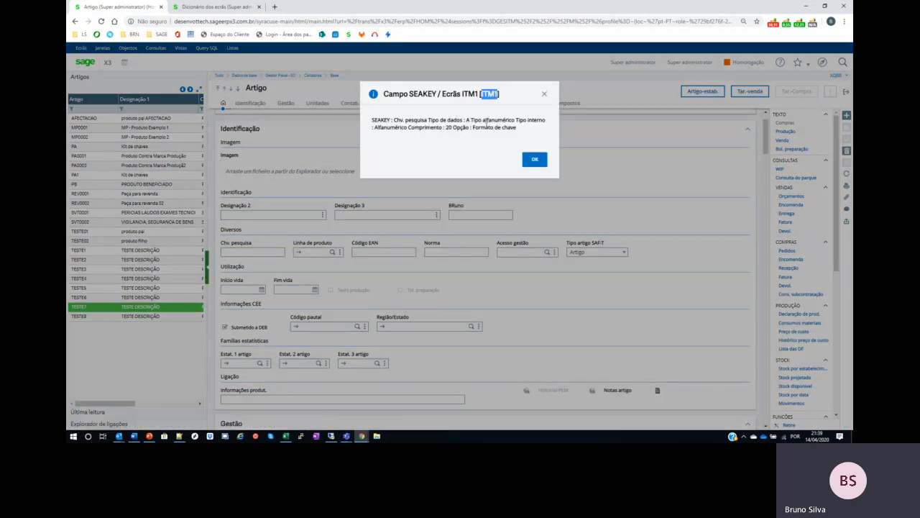
Step: Filter the screen dictionary by abbreviation ITM1 and open the matching Artigos screen record
{"action": "left_click", "coordinate": [207, 6]}
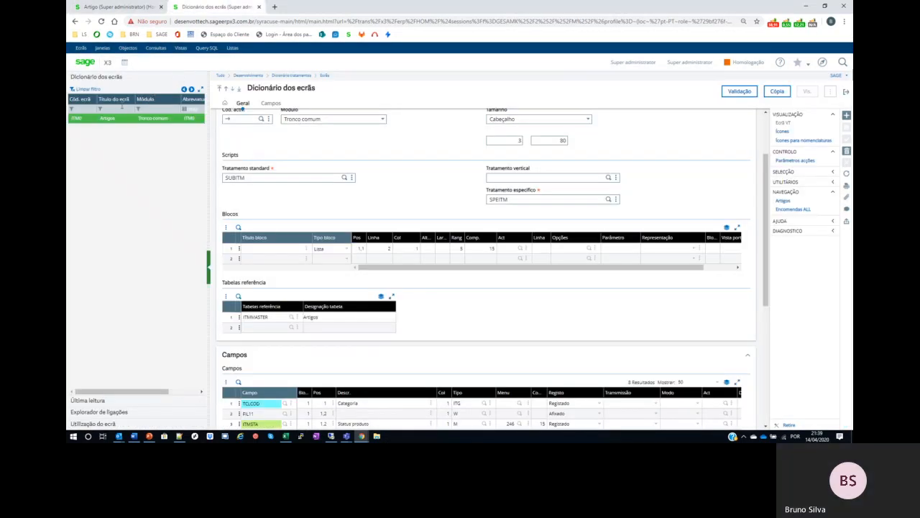
{"action": "left_click", "coordinate": [193, 110]}
{"action": "key", "text": "ctrl+v"}
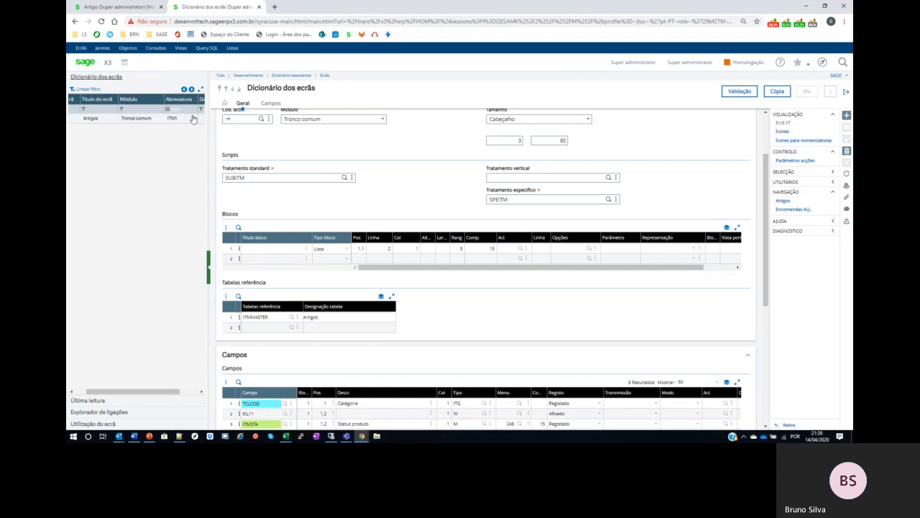
{"action": "left_click", "coordinate": [193, 120]}
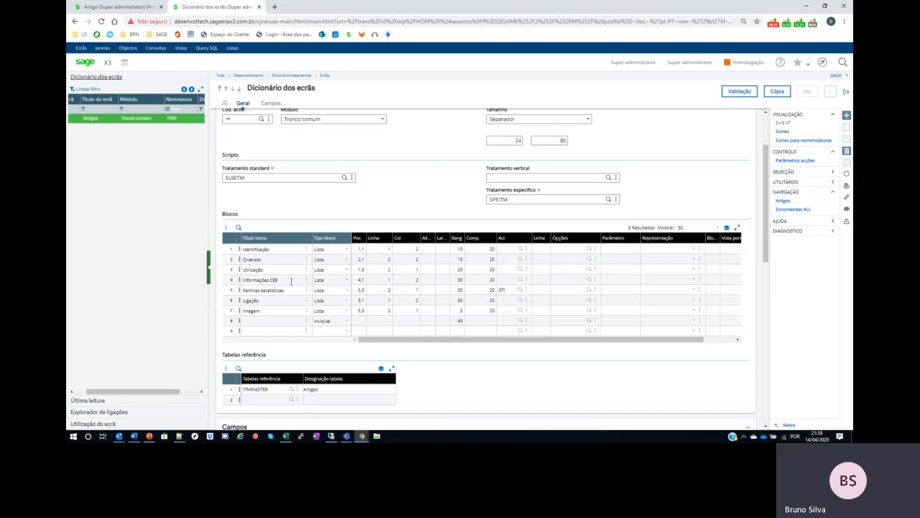
Step: Close the Chv. pesquisa field information and compare the article's Identificação headings with the Blocos list of screen ITM1
{"action": "left_click", "coordinate": [134, 8]}
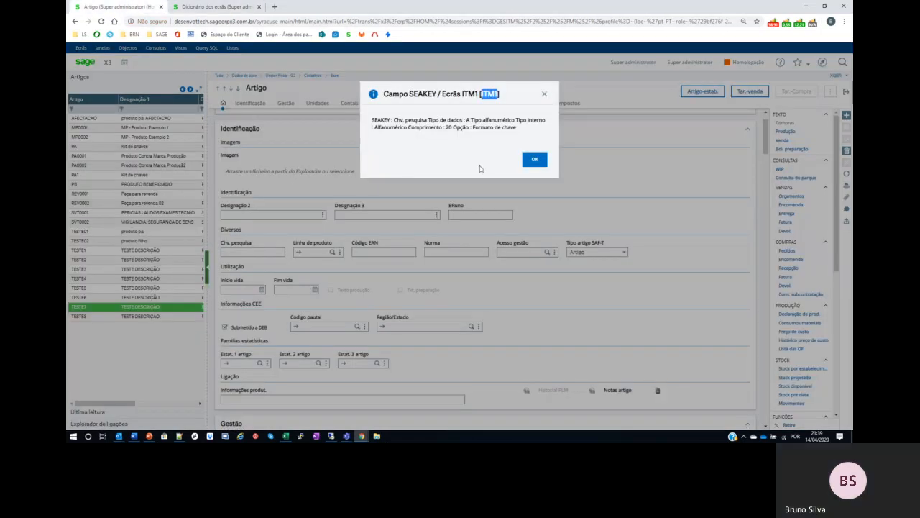
{"action": "left_click", "coordinate": [534, 160]}
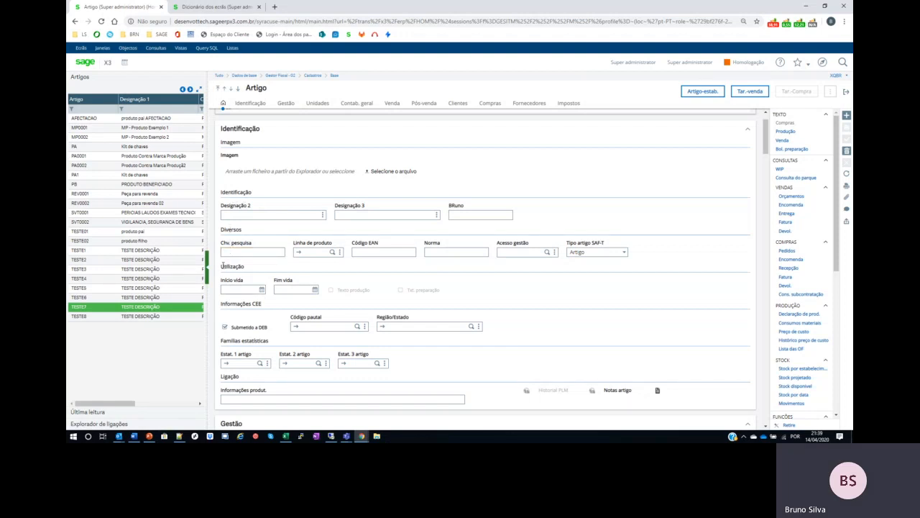
{"action": "left_click_drag", "start_coordinate": [233, 311], "coordinate": [303, 311]}
{"action": "left_click", "coordinate": [217, 6]}
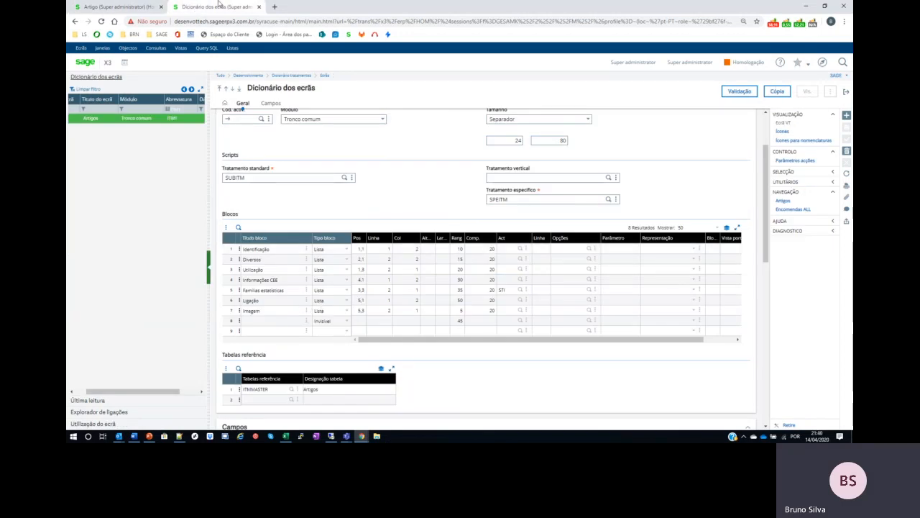
{"action": "left_click", "coordinate": [105, 8]}
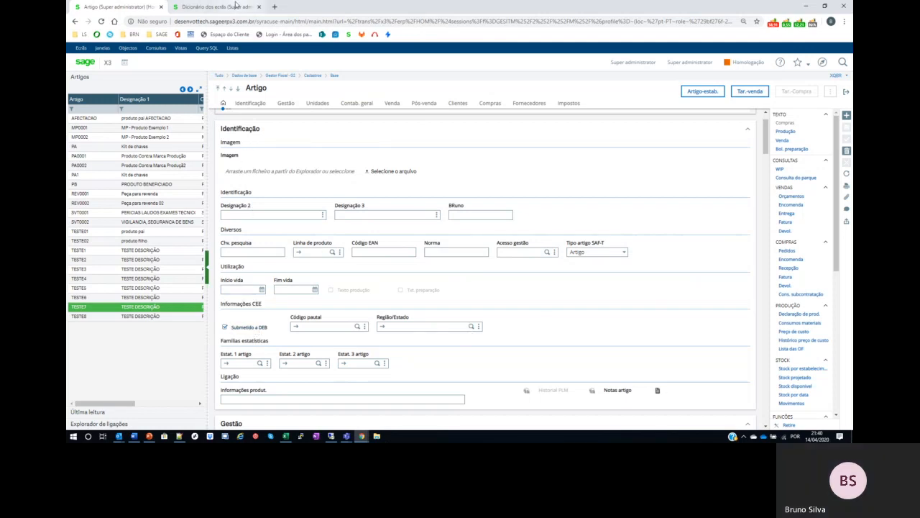
Step: View the available block types for the Identificação block of screen ITM1, keeping the type Lista
{"action": "left_click", "coordinate": [230, 6]}
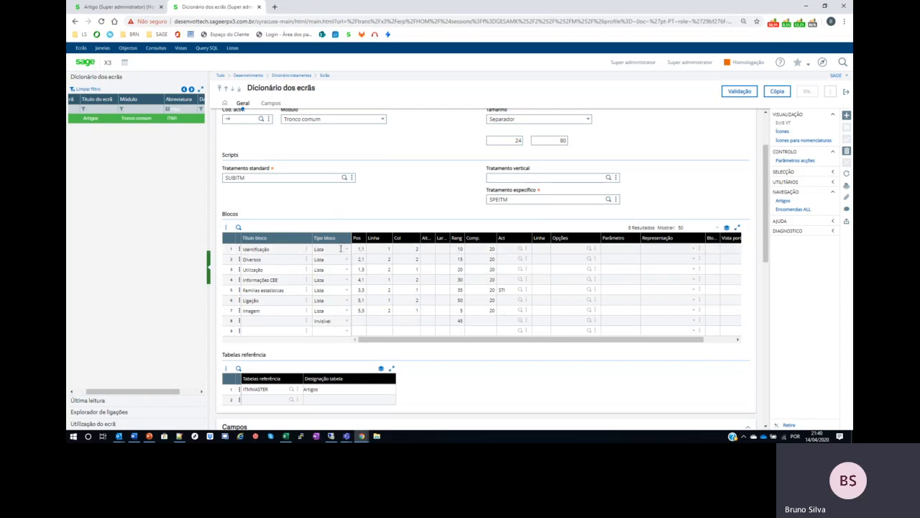
{"action": "left_click", "coordinate": [347, 251]}
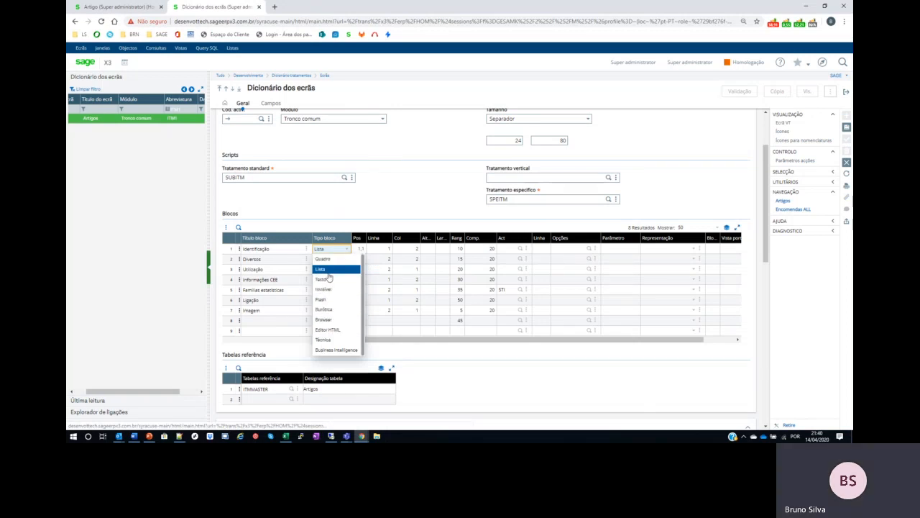
{"action": "left_click", "coordinate": [330, 207]}
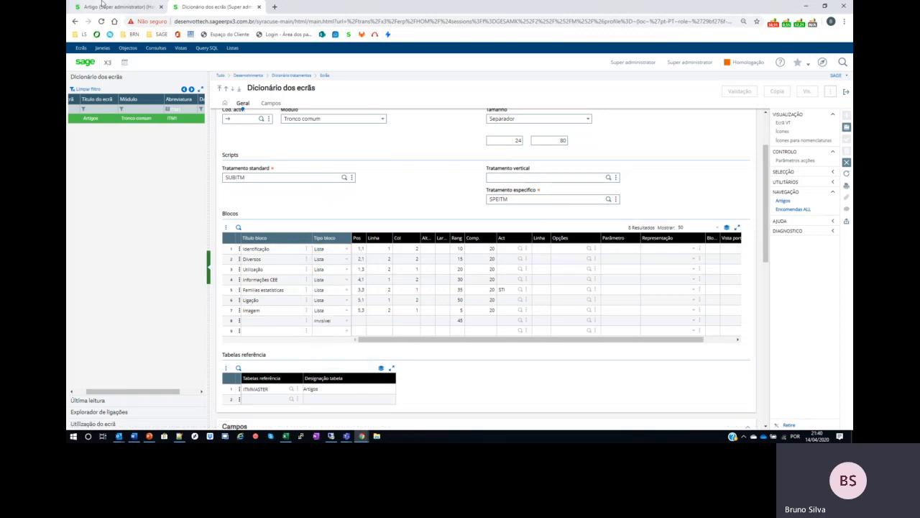
Step: Examine the blocks on the article record from its header and Identificação section through Unidades and Contab. geral
{"action": "left_click", "coordinate": [103, 6]}
{"action": "scroll", "coordinate": [397, 164], "scroll_direction": "down", "scroll_amount": 1}
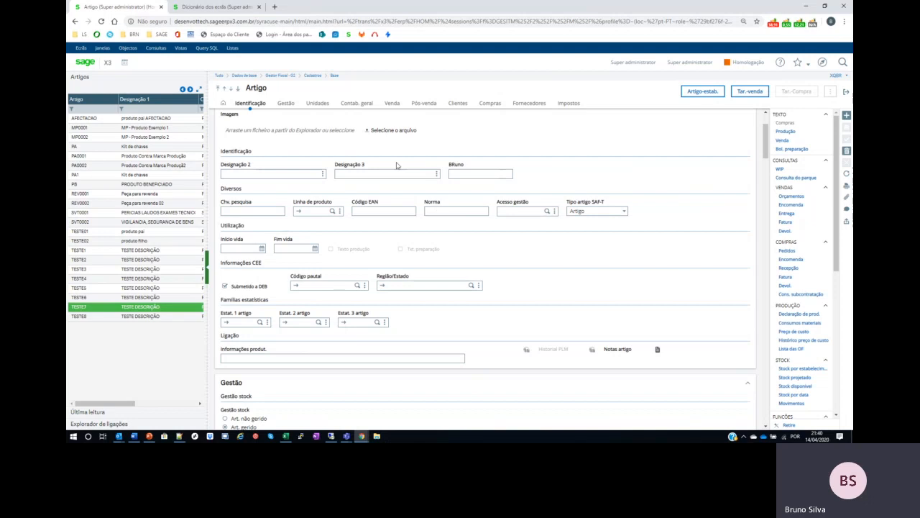
{"action": "scroll", "coordinate": [311, 246], "scroll_direction": "up", "scroll_amount": 2}
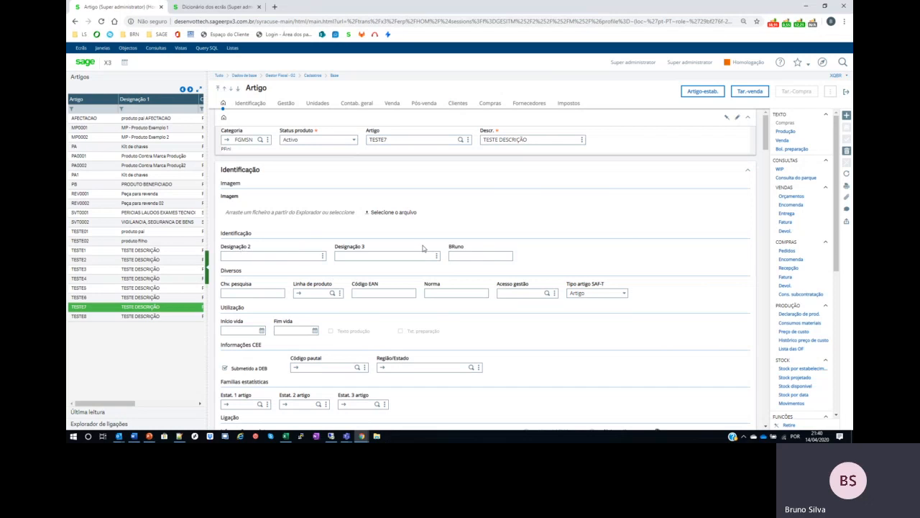
{"action": "scroll", "coordinate": [315, 277], "scroll_direction": "down", "scroll_amount": 10}
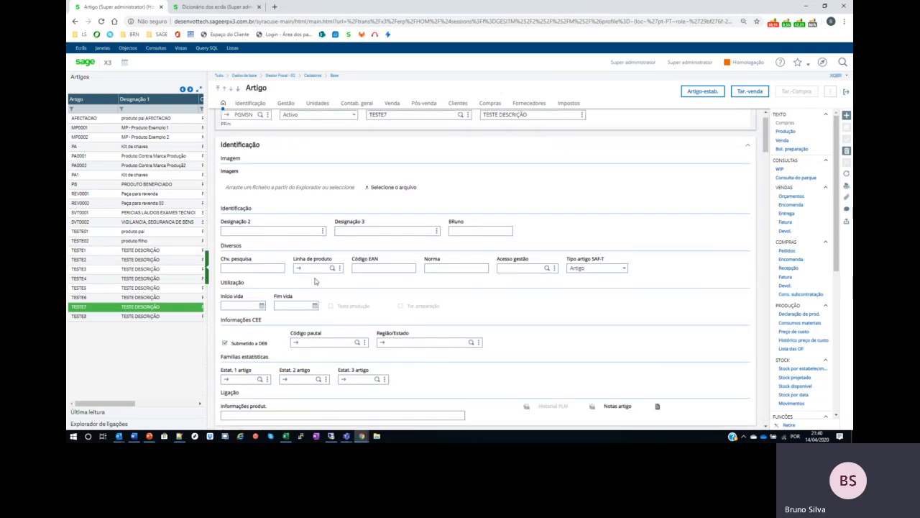
{"action": "scroll", "coordinate": [314, 267], "scroll_direction": "down", "scroll_amount": 5}
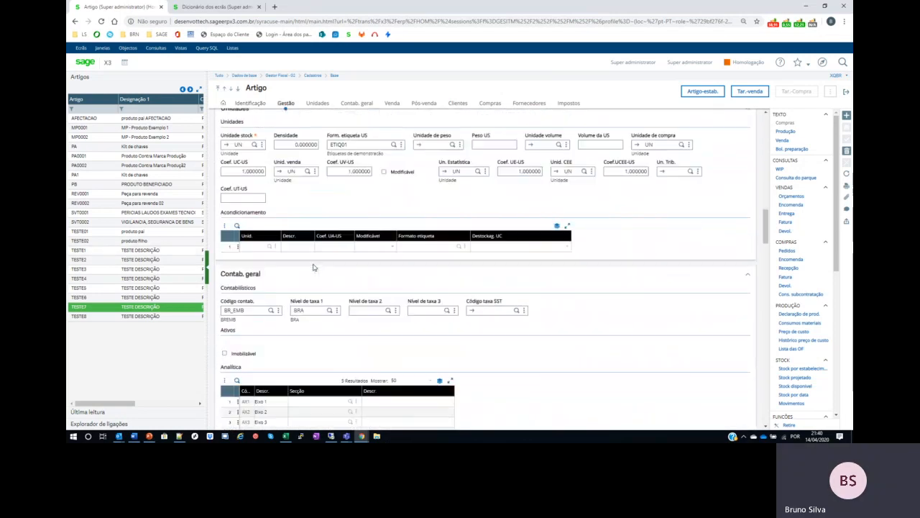
{"action": "scroll", "coordinate": [551, 356], "scroll_direction": "up", "scroll_amount": 1}
{"action": "scroll", "coordinate": [549, 348], "scroll_direction": "up", "scroll_amount": 1}
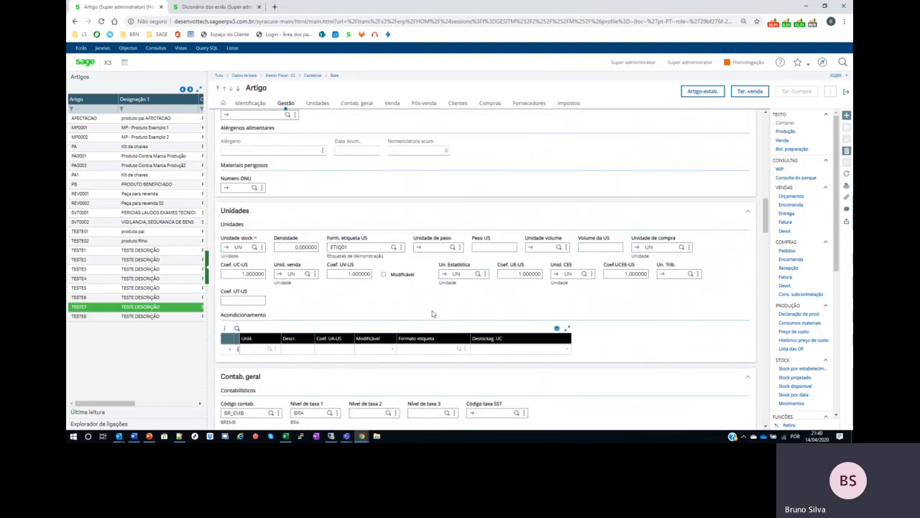
Step: Add packaging unit CX1 with coefficient 12 to the article's Acondicionamento table and acknowledge the information message
{"action": "left_click_drag", "start_coordinate": [767, 210], "coordinate": [771, 122]}
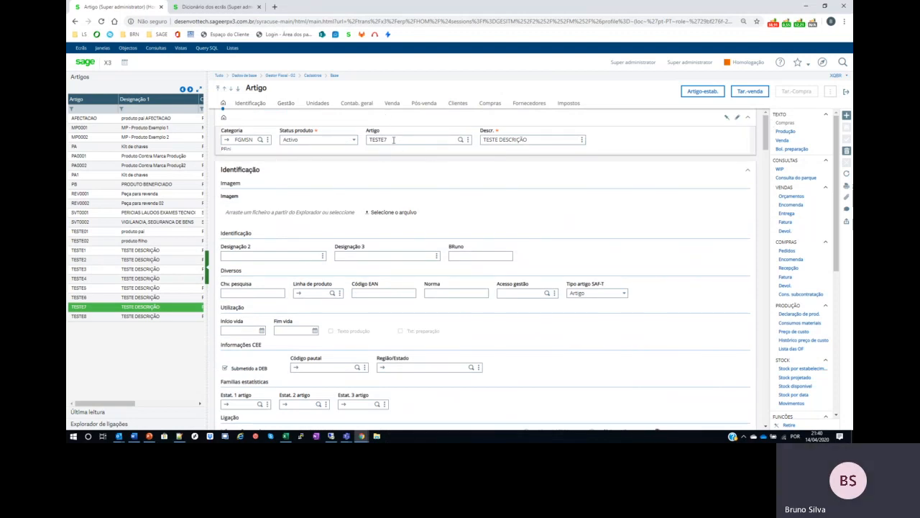
{"action": "scroll", "coordinate": [427, 174], "scroll_direction": "down", "scroll_amount": 10}
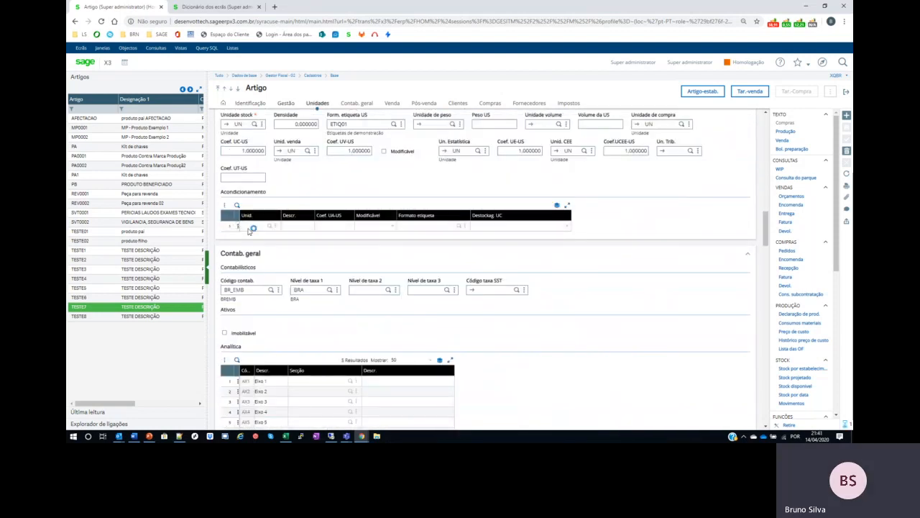
{"action": "left_click", "coordinate": [272, 226]}
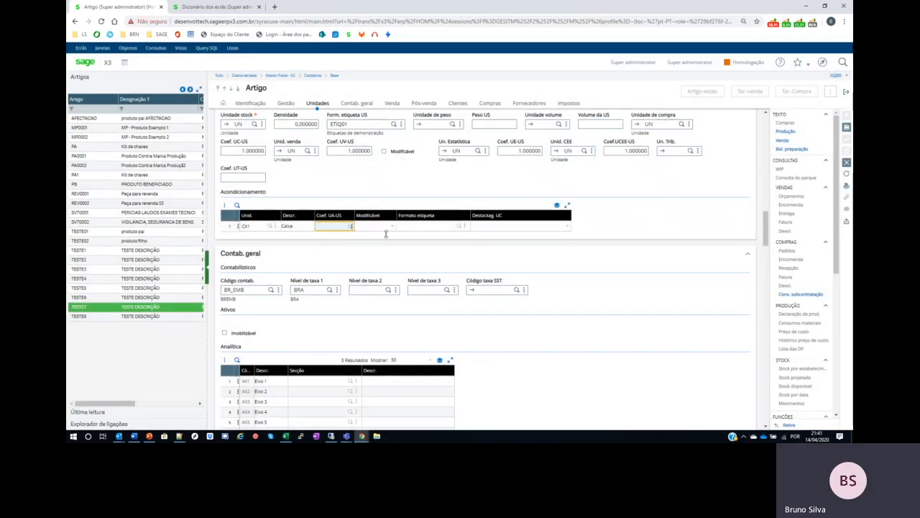
{"action": "type", "text": "12"}
{"action": "left_click", "coordinate": [388, 230]}
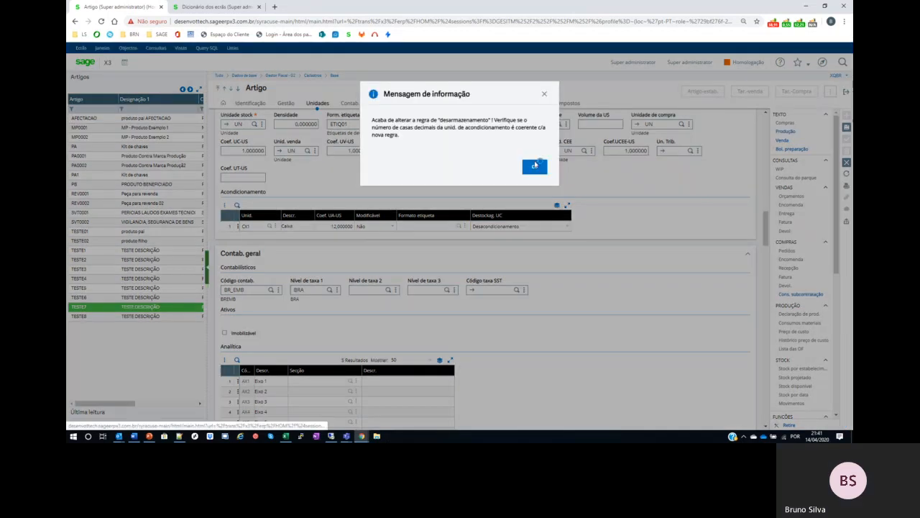
{"action": "left_click", "coordinate": [535, 165]}
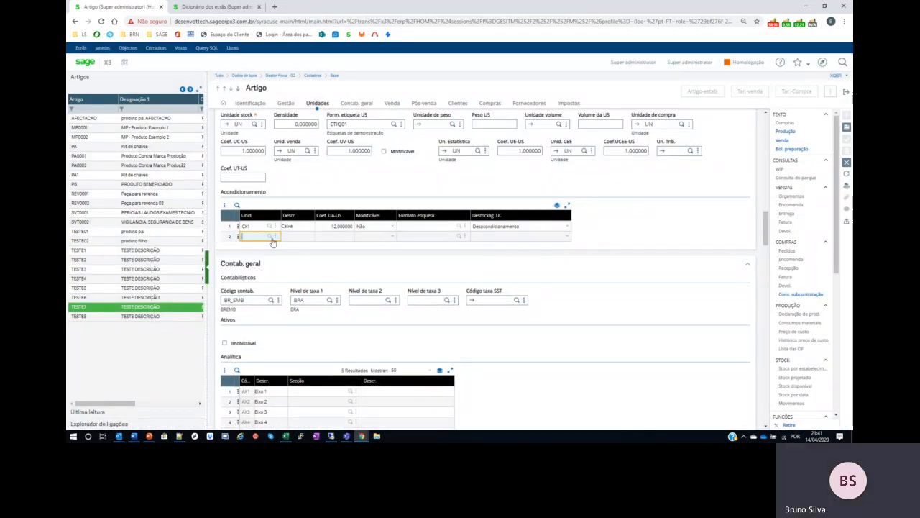
Step: Open the Unidades table from the second packaging row and add unit CX2 with the description Caixa 20pc
{"action": "left_click", "coordinate": [276, 236]}
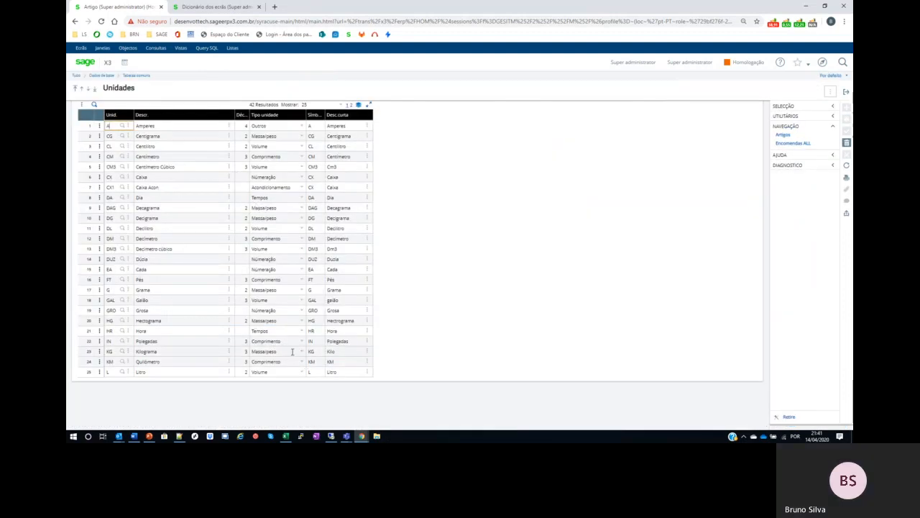
{"action": "left_click", "coordinate": [351, 105]}
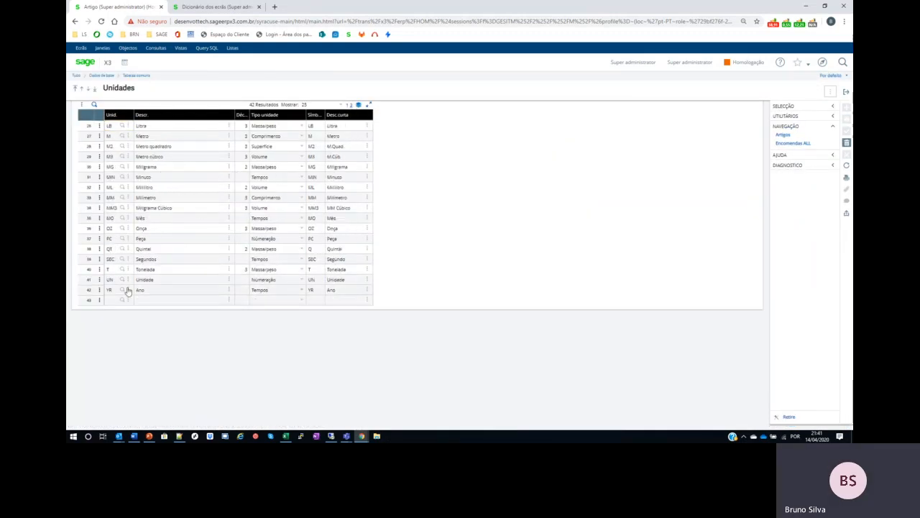
{"action": "left_click", "coordinate": [112, 299]}
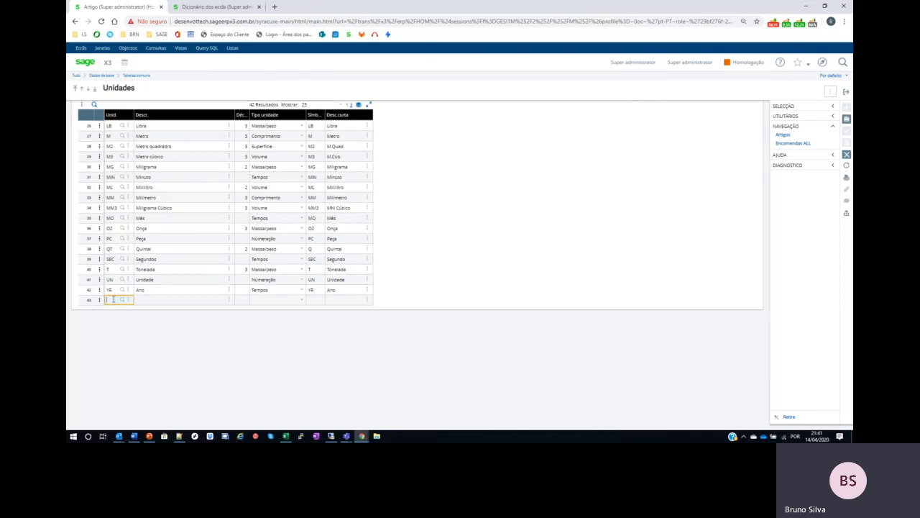
{"action": "type", "text": "CX2"}
{"action": "key", "text": "Tab"}
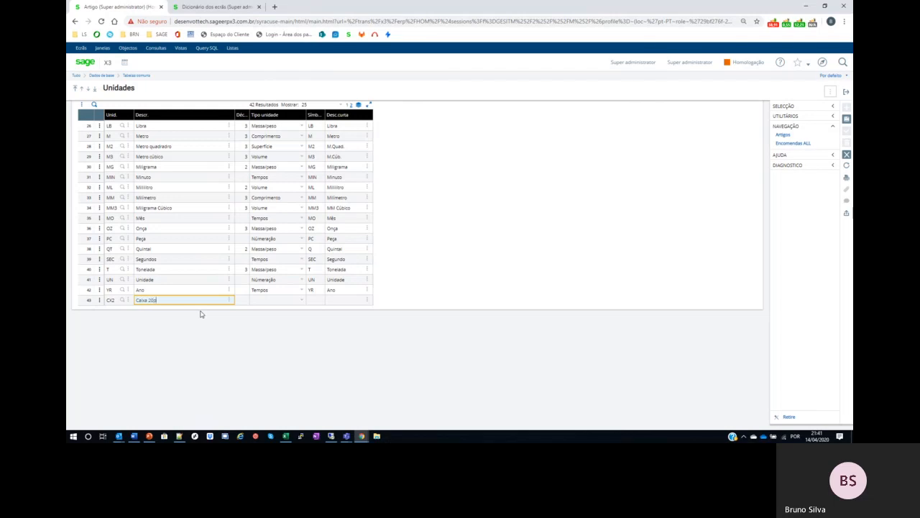
{"action": "key", "text": "Tab"}
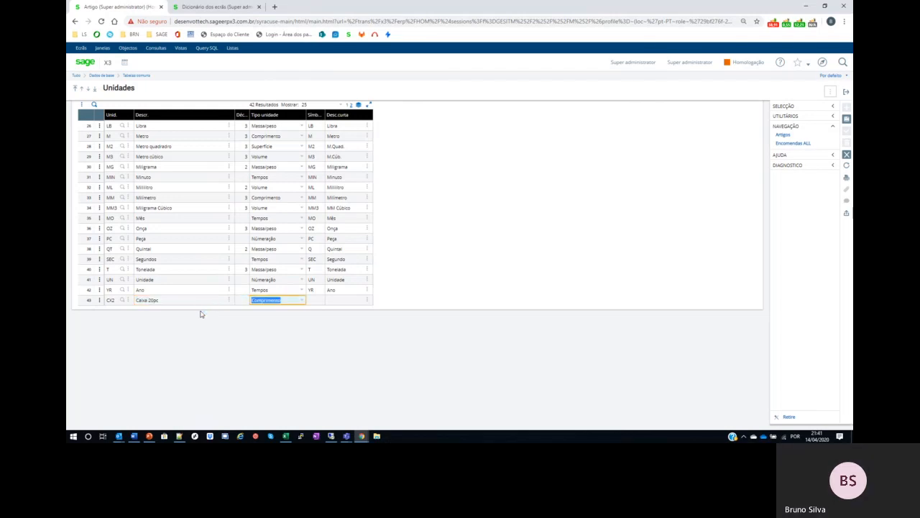
Step: Give unit CX2 the type Acondicionamento, symbol CX and short description Caixa, and save the Unidades table
{"action": "key", "text": "a"}
{"action": "key", "text": "Tab"}
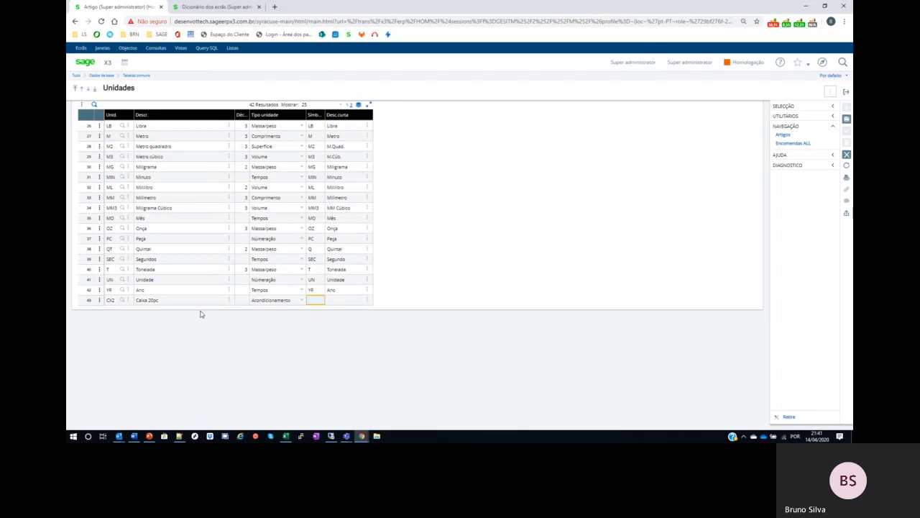
{"action": "type", "text": "CX"}
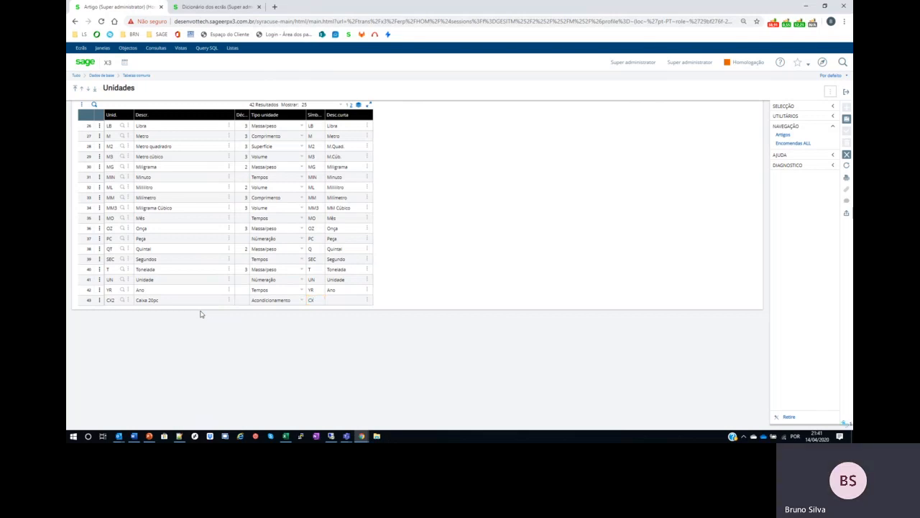
{"action": "key", "text": "Tab"}
{"action": "key", "text": "Tab"}
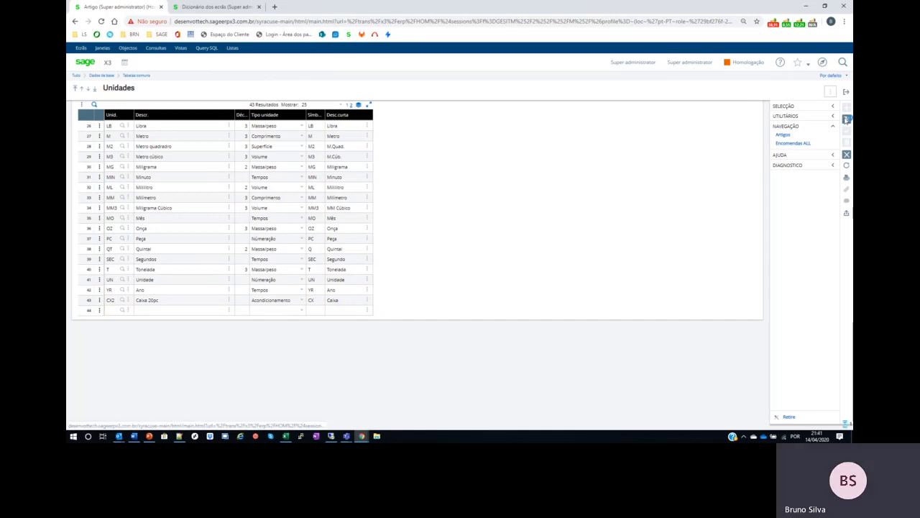
{"action": "left_click", "coordinate": [847, 120]}
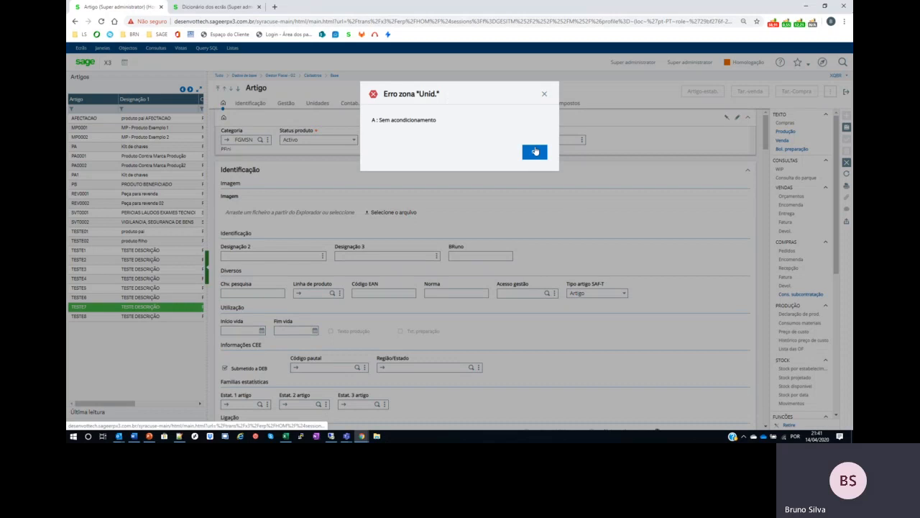
Step: Try to enter cx2 and CX3 as the unit of the second Acondicionamento row
{"action": "left_click", "coordinate": [535, 152]}
{"action": "type", "text": "cx"}
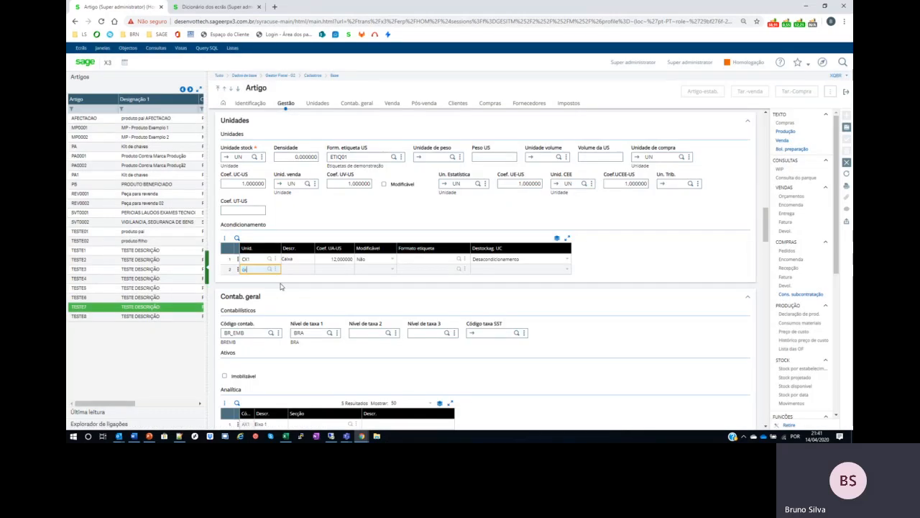
{"action": "type", "text": "2"}
{"action": "key", "text": "Tab"}
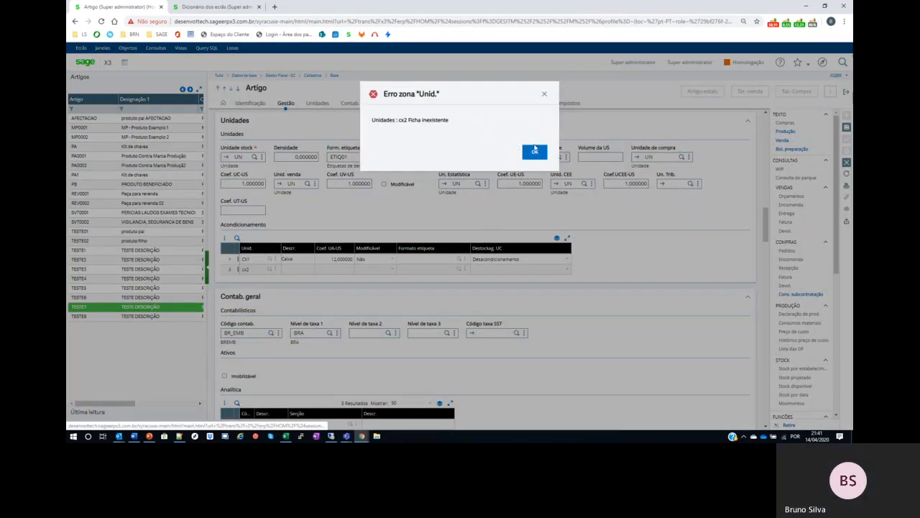
{"action": "left_click", "coordinate": [534, 153]}
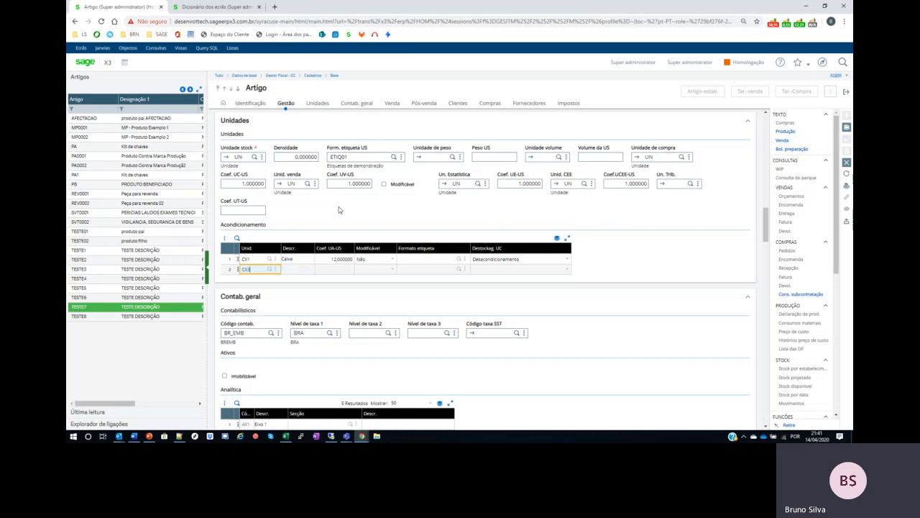
{"action": "key", "text": "Tab"}
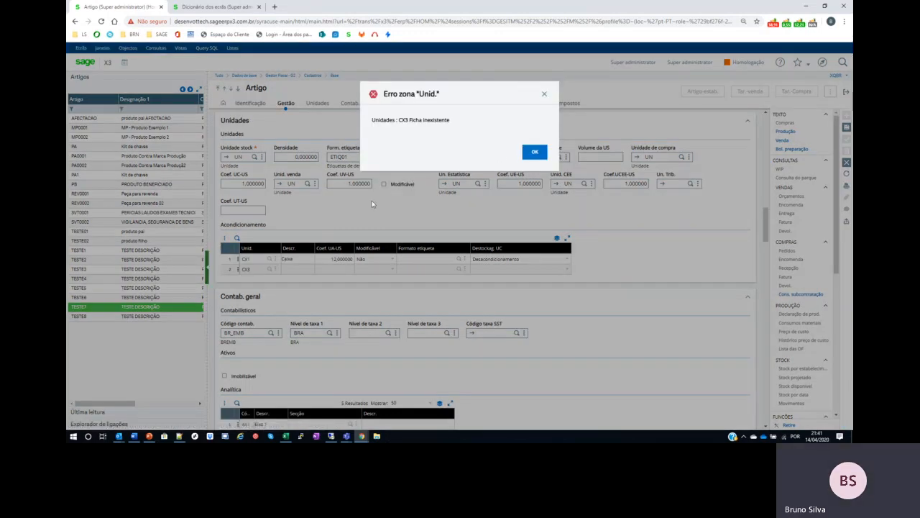
{"action": "left_click", "coordinate": [536, 153]}
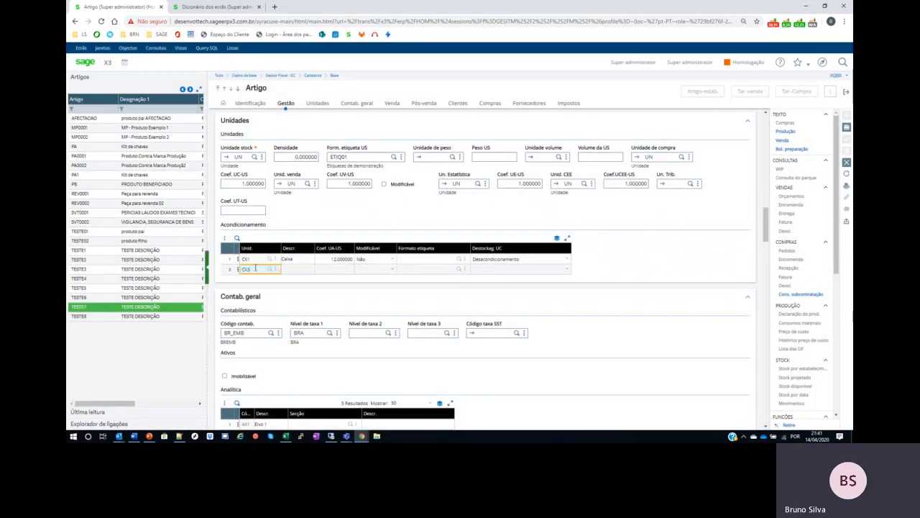
Step: Enter CX2 with coefficient 3 in the second Acondicionamento row and acknowledge the information message
{"action": "key", "text": "Tab"}
{"action": "key", "text": "Tab"}
{"action": "key", "text": "Return"}
{"action": "type", "text": "5"}
{"action": "key", "text": "Tab"}
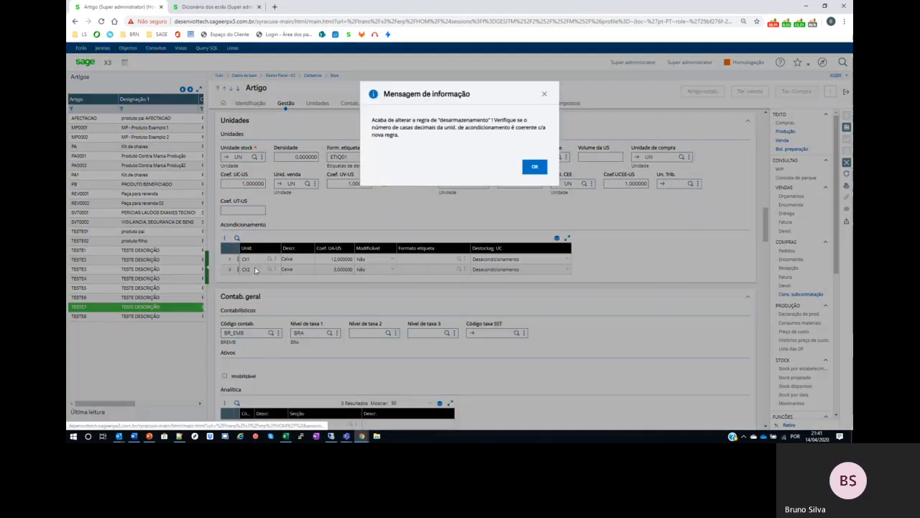
{"action": "key", "text": "Return"}
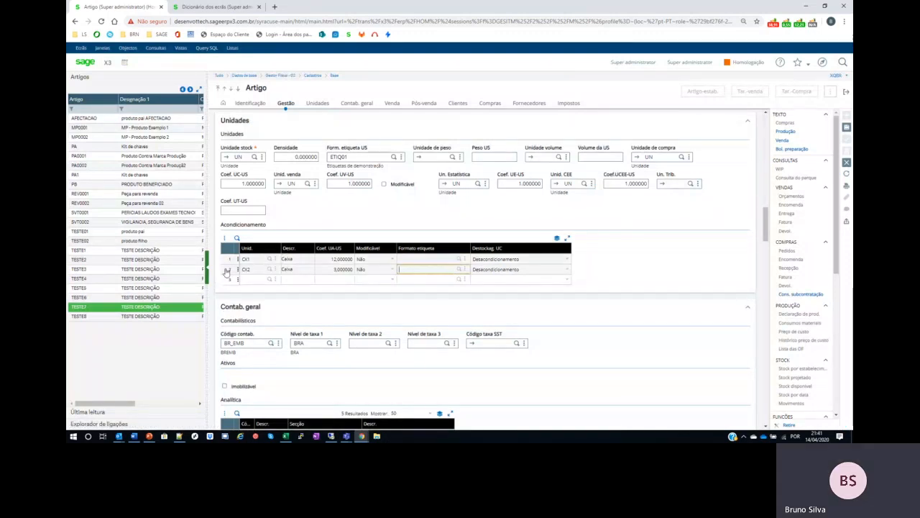
Step: Display the field information for the Acondicionamento table and copy its screen code ITM3
{"action": "scroll", "coordinate": [357, 239], "scroll_direction": "up", "scroll_amount": 1}
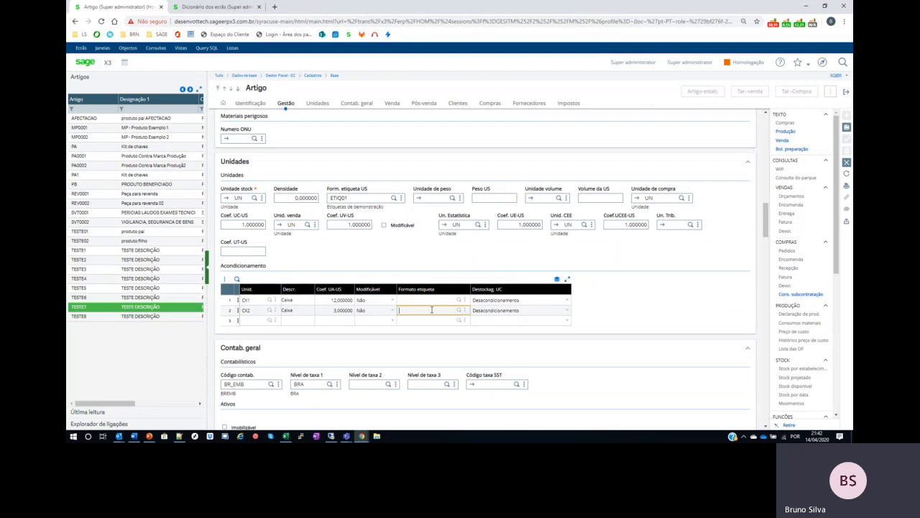
{"action": "key", "text": "Escape"}
{"action": "key", "text": "F6"}
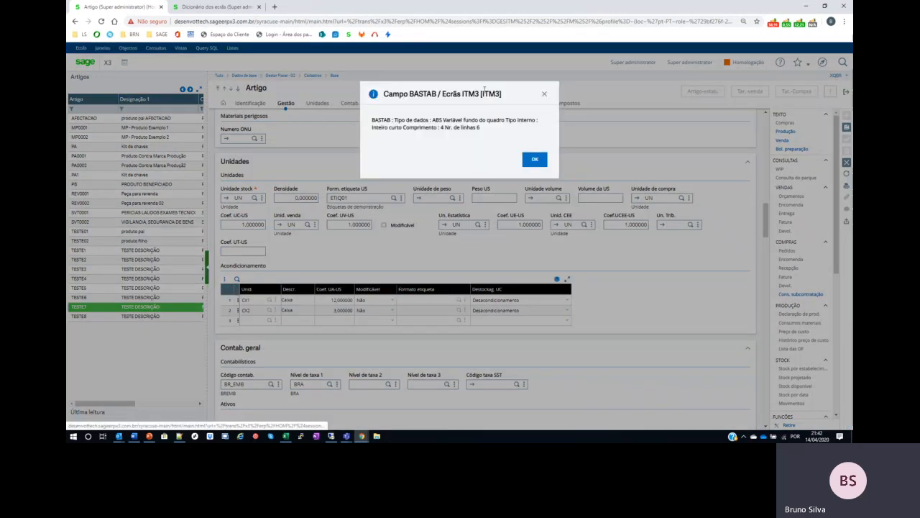
{"action": "double_click", "coordinate": [490, 94]}
{"action": "key", "text": "ctrl+c"}
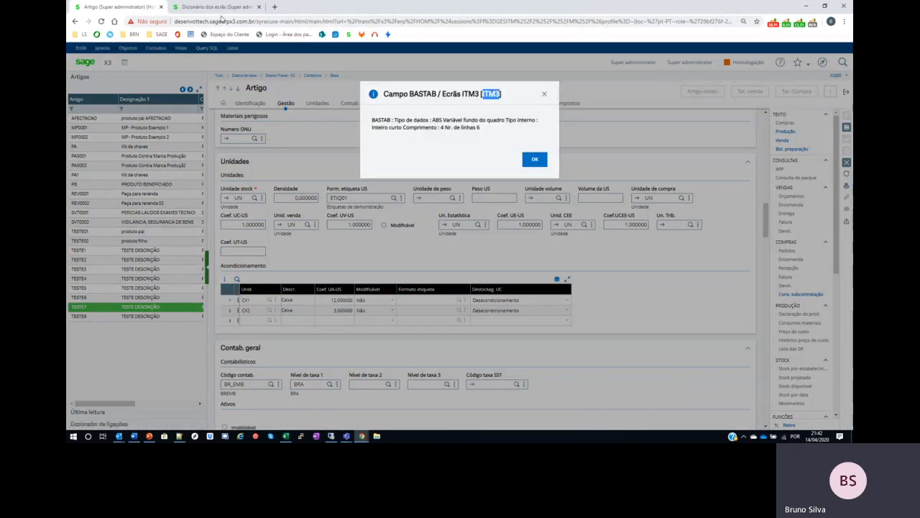
Step: Filter the screen dictionary by abbreviation ITM3 and open the matching Artigos screen, abandoning the pending modifications
{"action": "left_click", "coordinate": [216, 7]}
{"action": "left_click", "coordinate": [170, 111]}
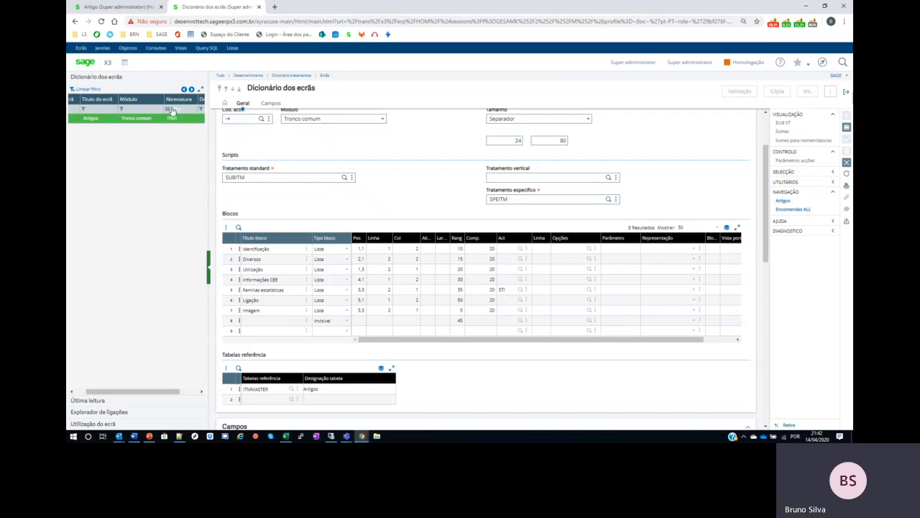
{"action": "key", "text": "ctrl+v"}
{"action": "key", "text": "Return"}
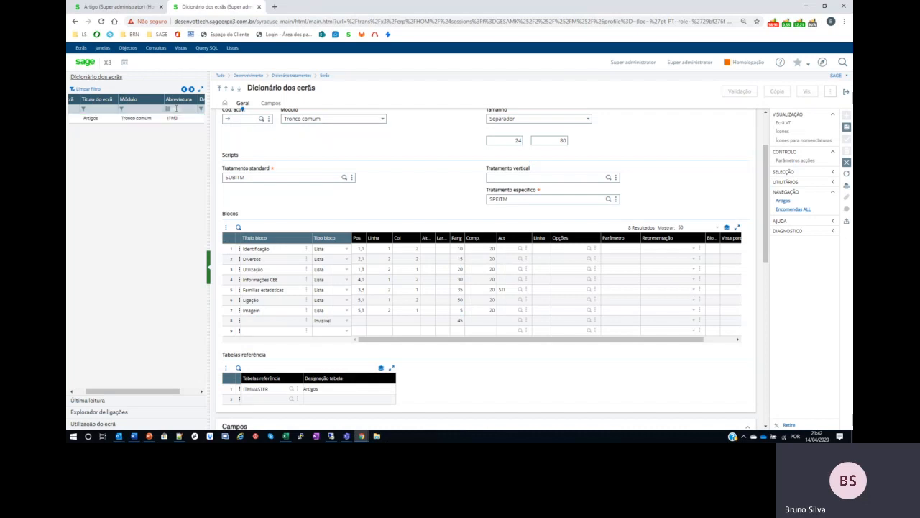
{"action": "left_click", "coordinate": [177, 119]}
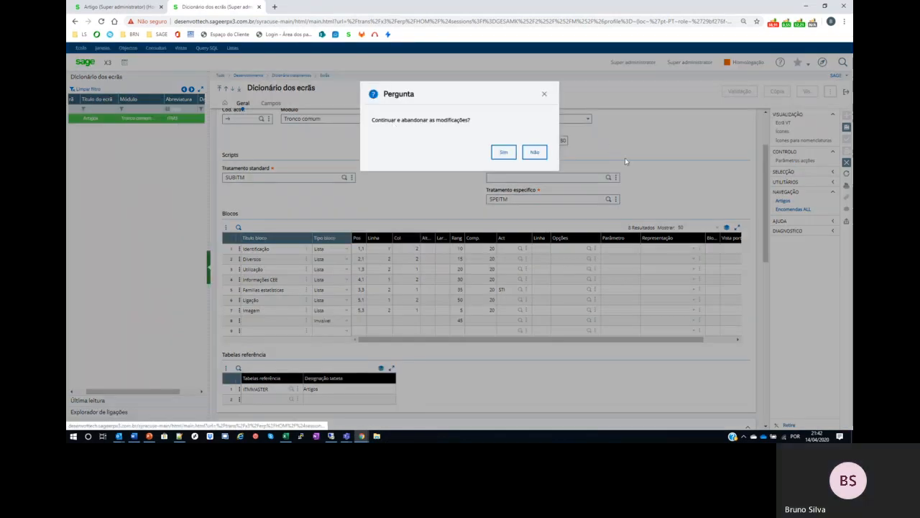
{"action": "left_click", "coordinate": [502, 153]}
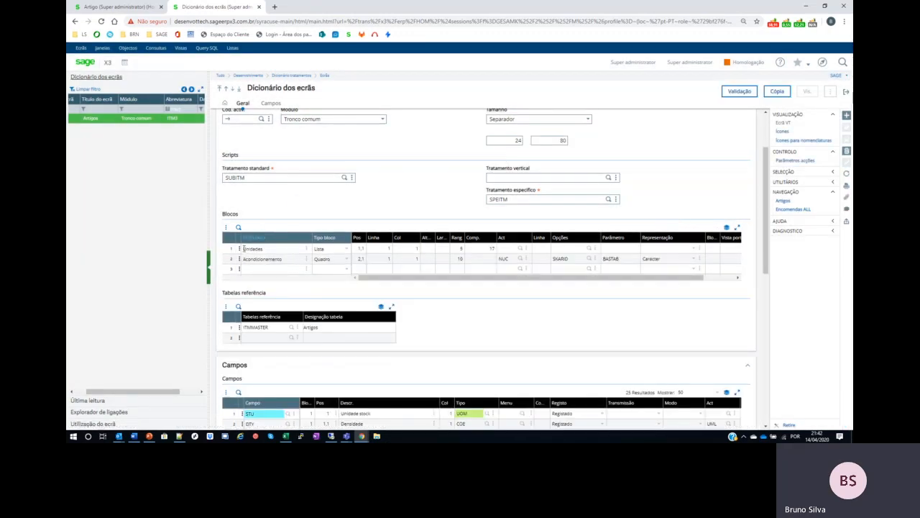
Step: Close the BASTAB field information and compare the article's Unidades and Acondicionamento blocks with the Blocos list of screen ITM3
{"action": "left_click", "coordinate": [110, 7]}
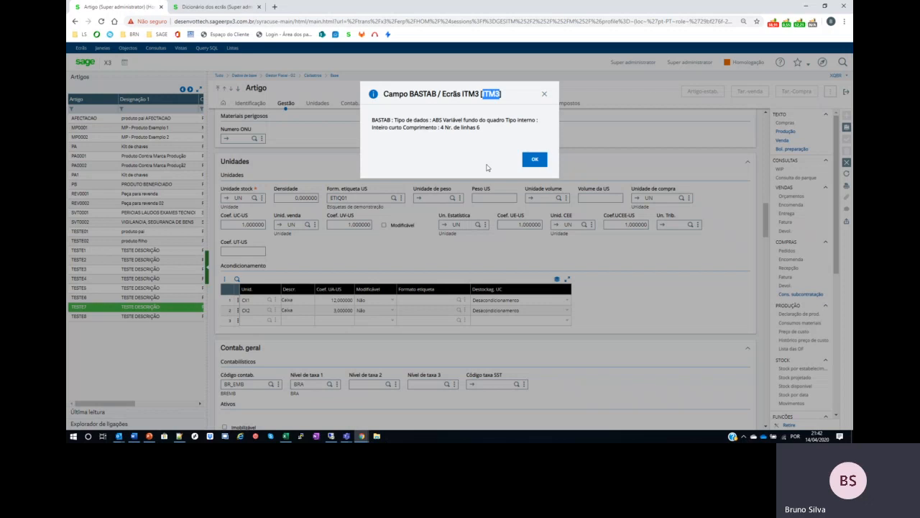
{"action": "left_click", "coordinate": [534, 159]}
{"action": "left_click", "coordinate": [199, 11]}
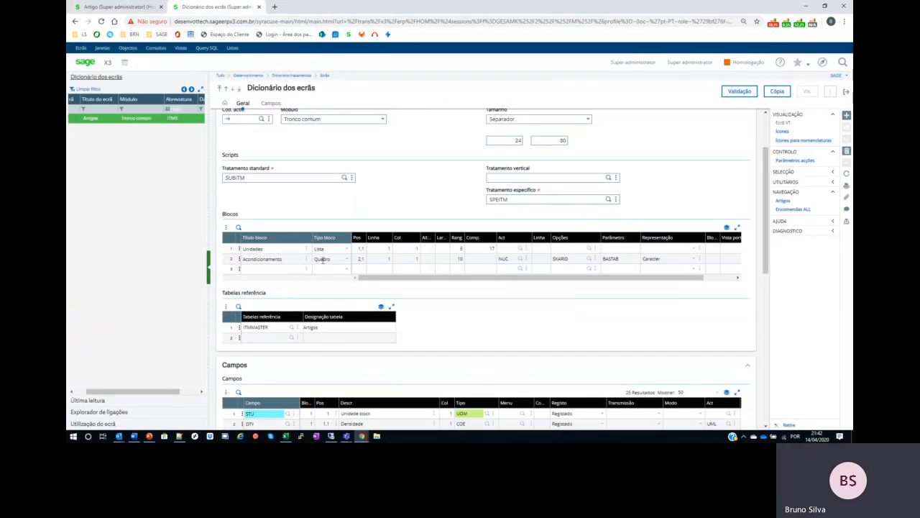
Step: Review the article's Unidades and Acondicionamento blocks and the start of the article form against the Blocos list of screen ITM3
{"action": "left_click", "coordinate": [133, 8]}
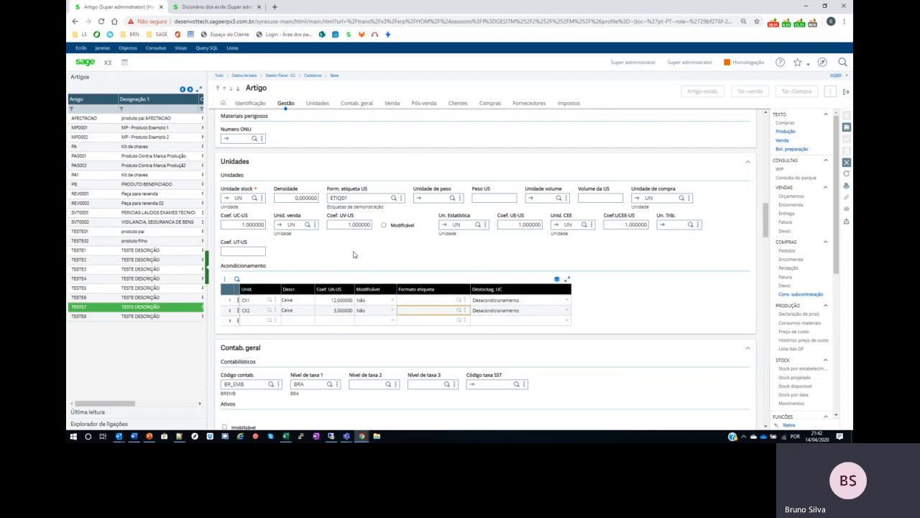
{"action": "scroll", "coordinate": [698, 295], "scroll_direction": "up", "scroll_amount": 1}
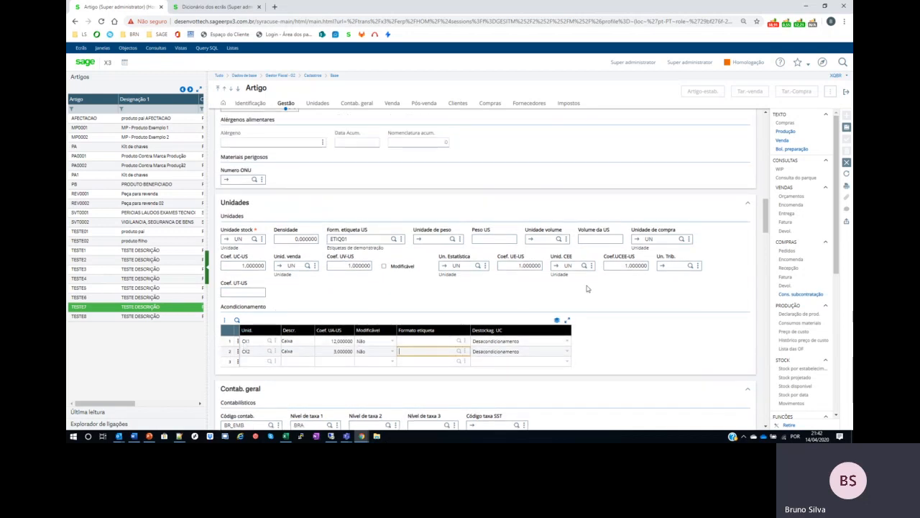
{"action": "left_click_drag", "start_coordinate": [767, 219], "coordinate": [767, 124]}
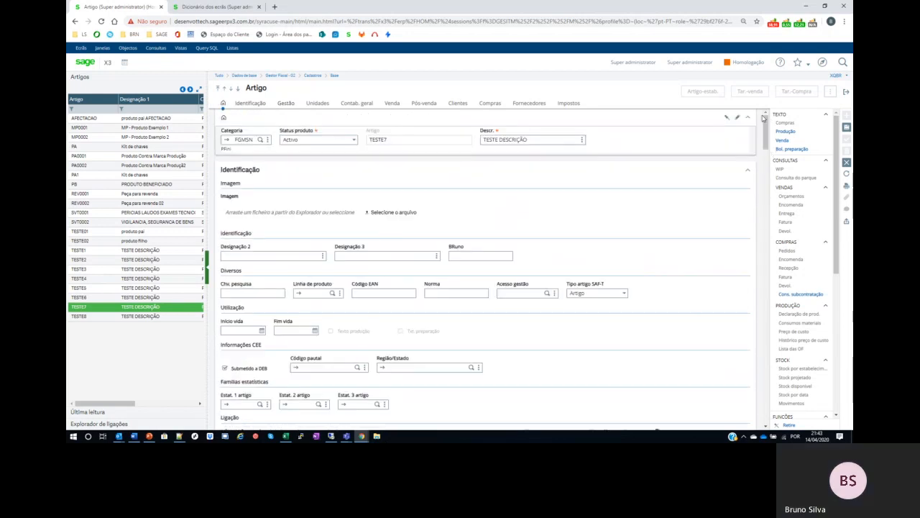
{"action": "left_click", "coordinate": [207, 9]}
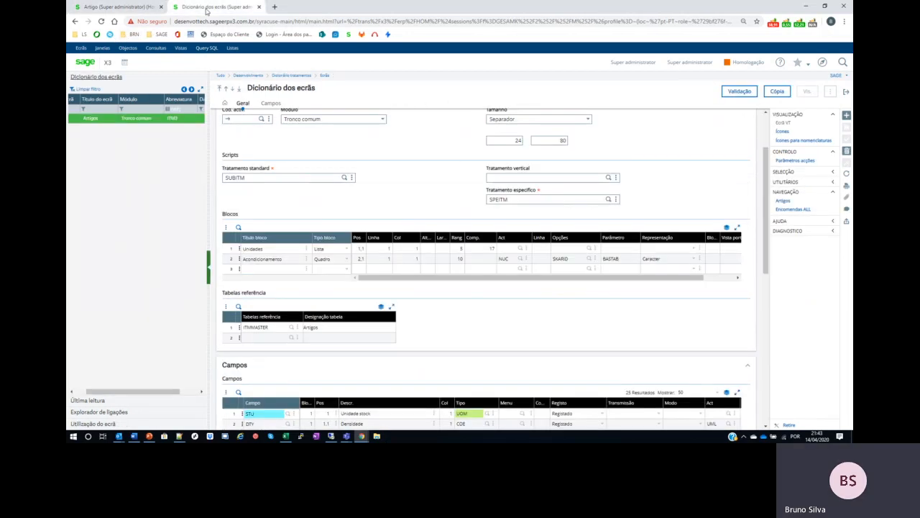
Step: Add a third block titled Teste to the Blocos list, using text 54679 (FRA : Essai) and block type Quadro
{"action": "left_click", "coordinate": [271, 269]}
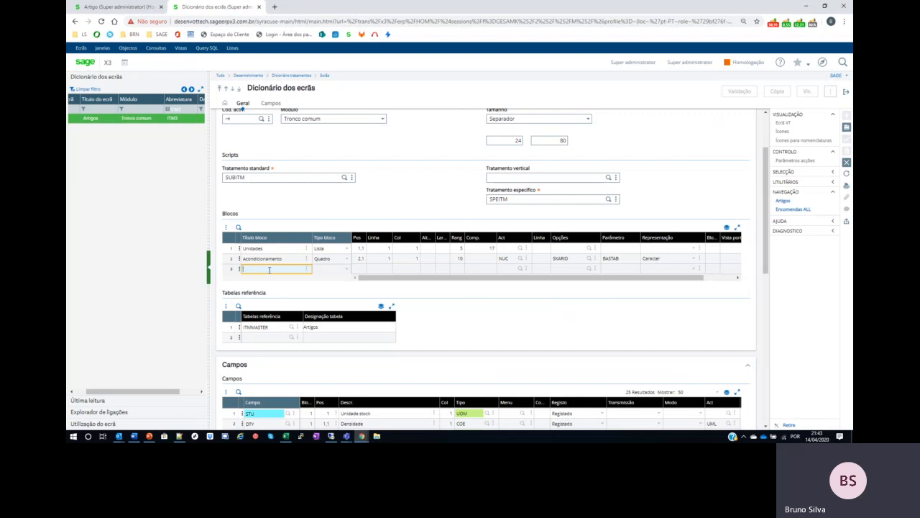
{"action": "key", "text": "Tab"}
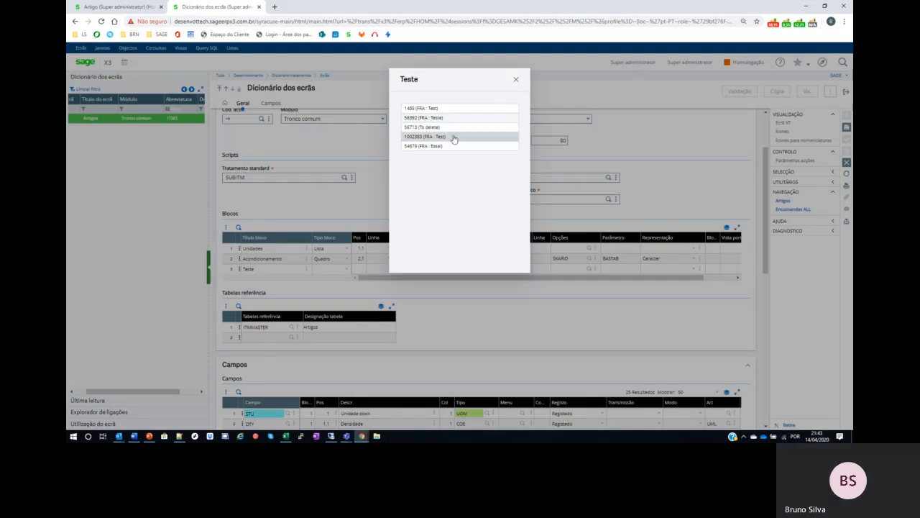
{"action": "left_click", "coordinate": [421, 147]}
{"action": "key", "text": "Tab"}
{"action": "key", "text": "Tab"}
{"action": "key", "text": "Tab"}
{"action": "key", "text": "Tab"}
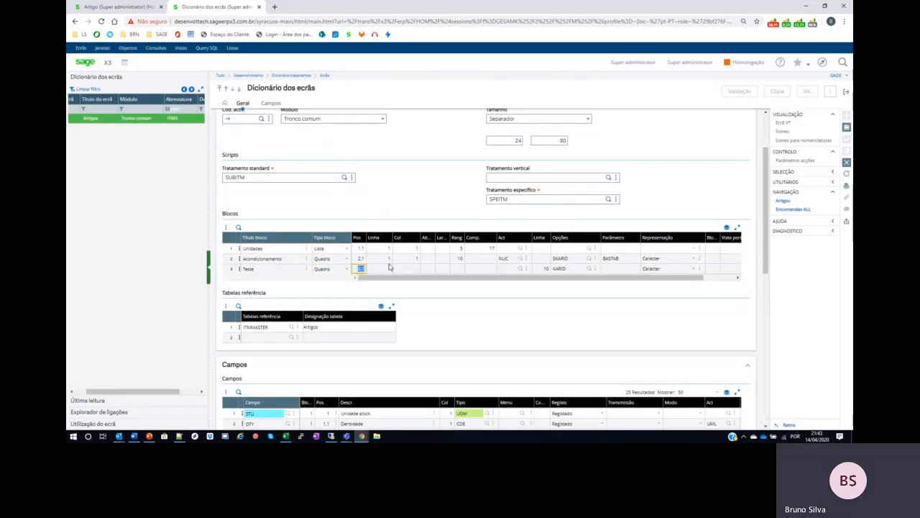
Step: Complete the Teste block with line 1, column 1, 15 in Rang and parameter NBLIG
{"action": "key", "text": "Tab"}
{"action": "key", "text": "Tab"}
{"action": "key", "text": "Tab"}
{"action": "key", "text": "Tab"}
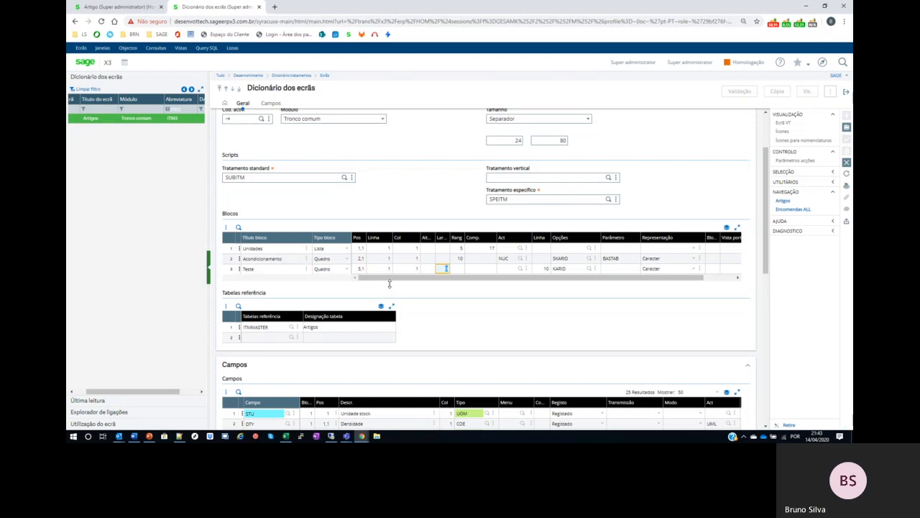
{"action": "key", "text": "Tab"}
{"action": "key", "text": "Tab"}
{"action": "key", "text": "Tab"}
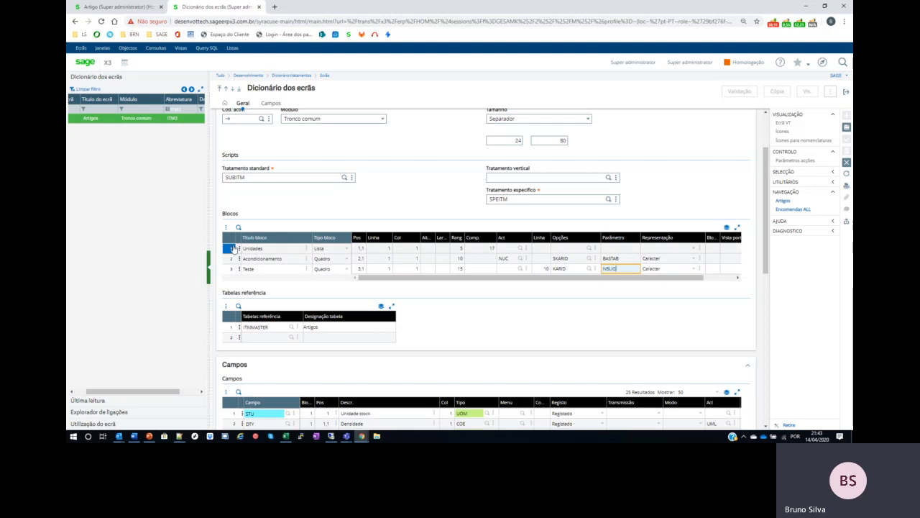
{"action": "key", "text": "Tab"}
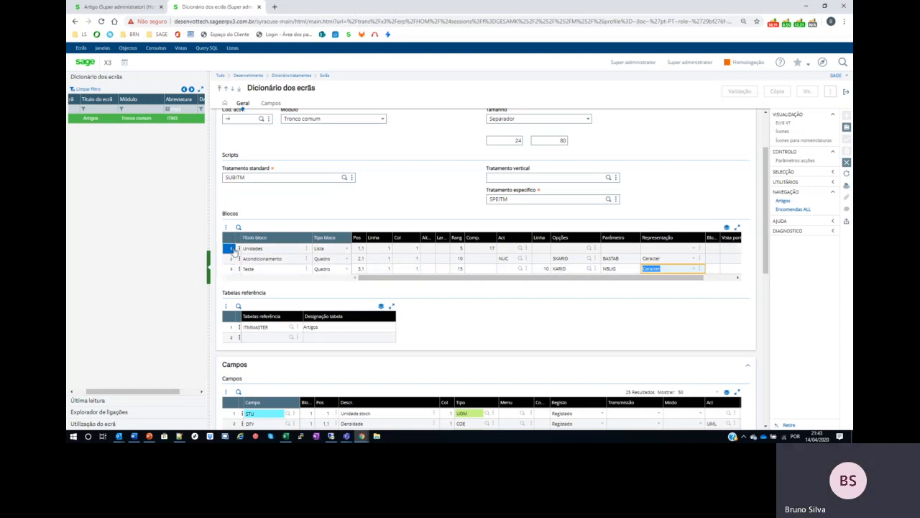
{"action": "left_click", "coordinate": [591, 347]}
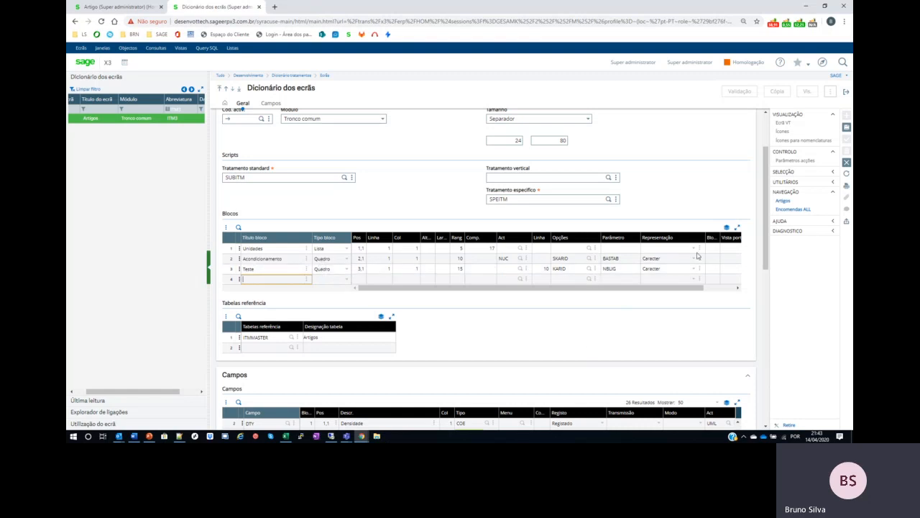
Step: Set the Teste block's representation to the combined character and graphic option, Car. e Gráf
{"action": "left_click", "coordinate": [677, 269]}
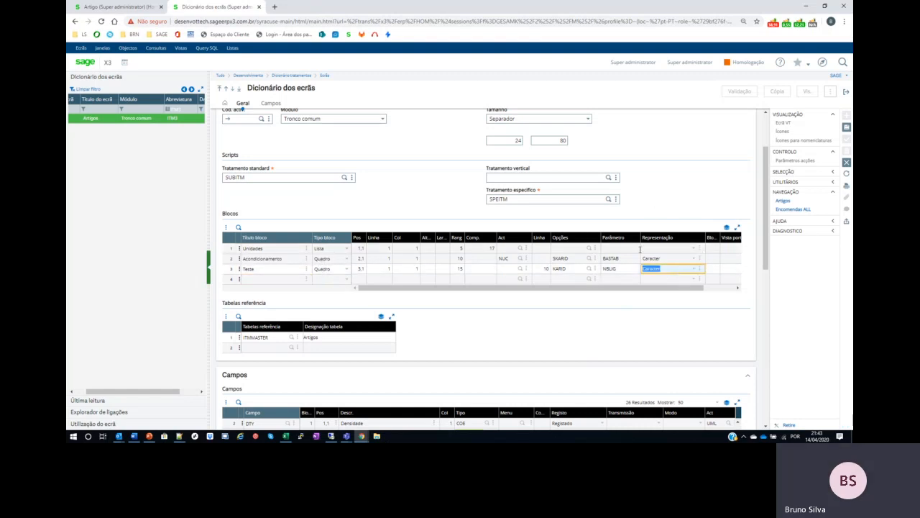
{"action": "left_click", "coordinate": [694, 271]}
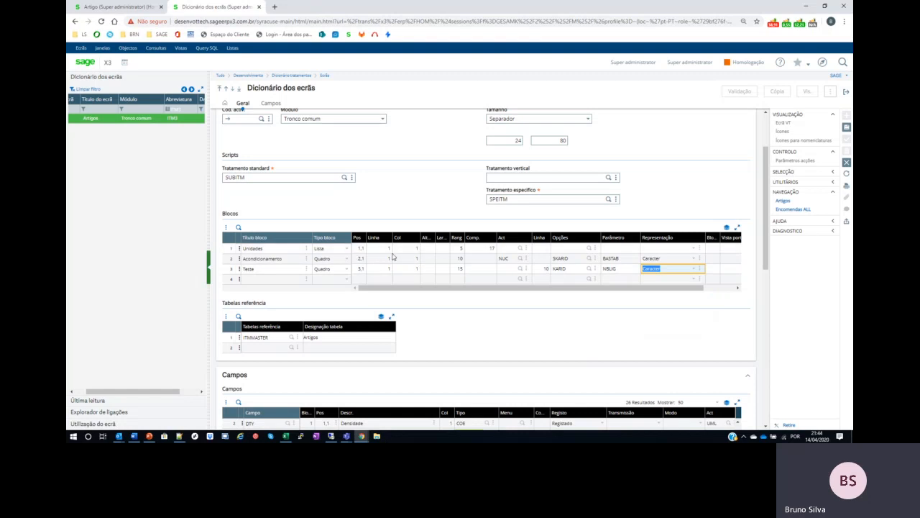
{"action": "left_click", "coordinate": [697, 269]}
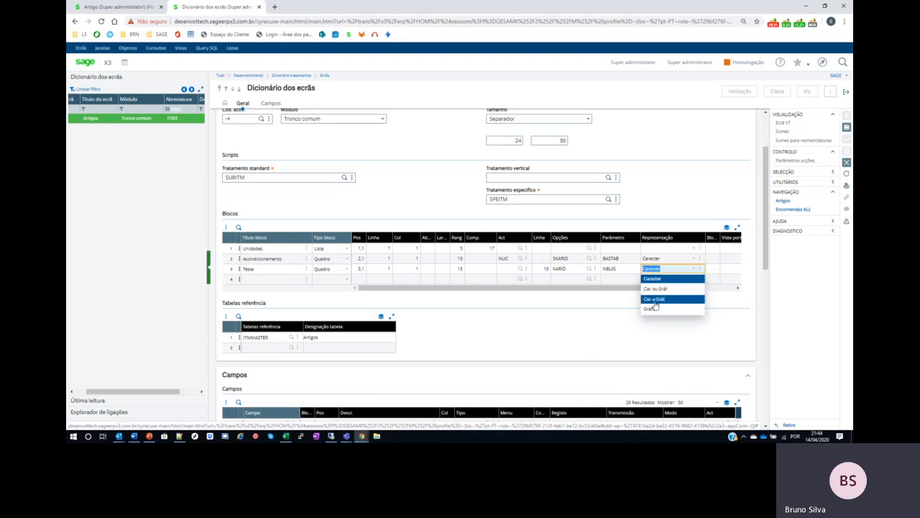
{"action": "left_click", "coordinate": [655, 300]}
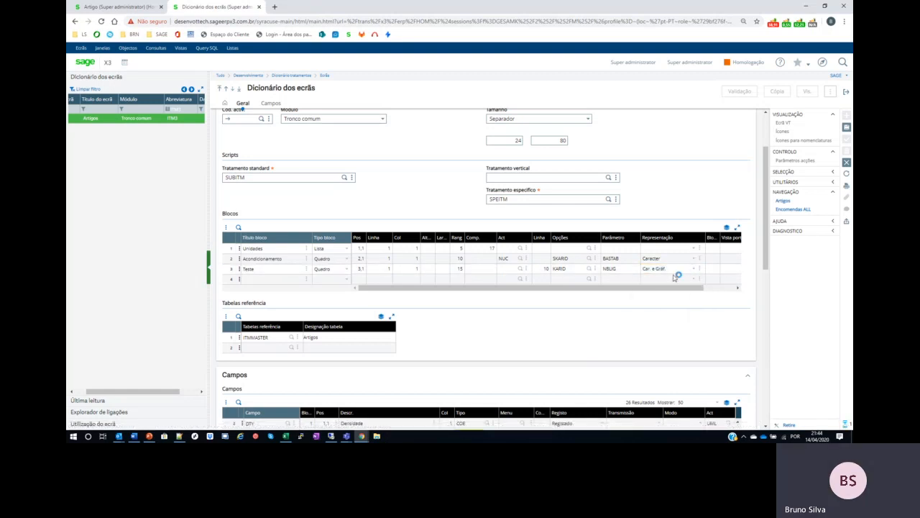
Step: Set the Teste block's graphic parameters to chart type Gráfico Simples, position À direita and default chart Barras
{"action": "left_click", "coordinate": [726, 269]}
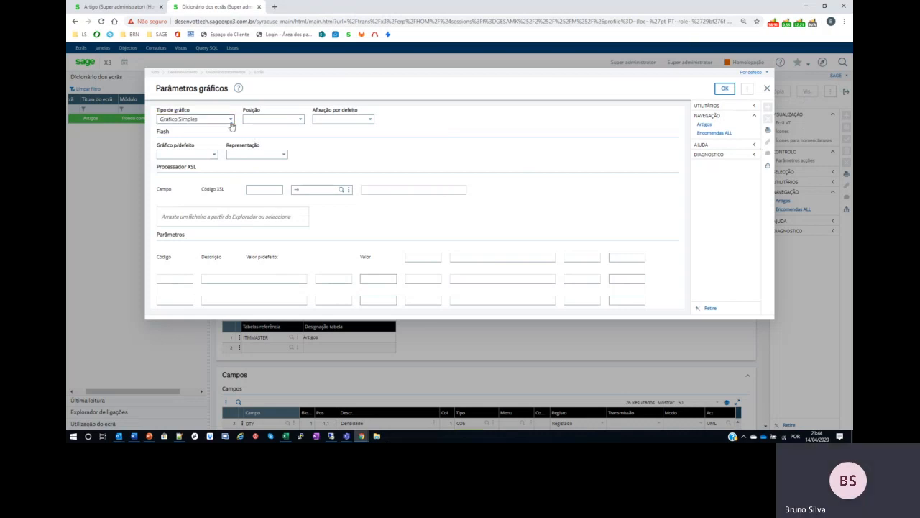
{"action": "left_click", "coordinate": [231, 119]}
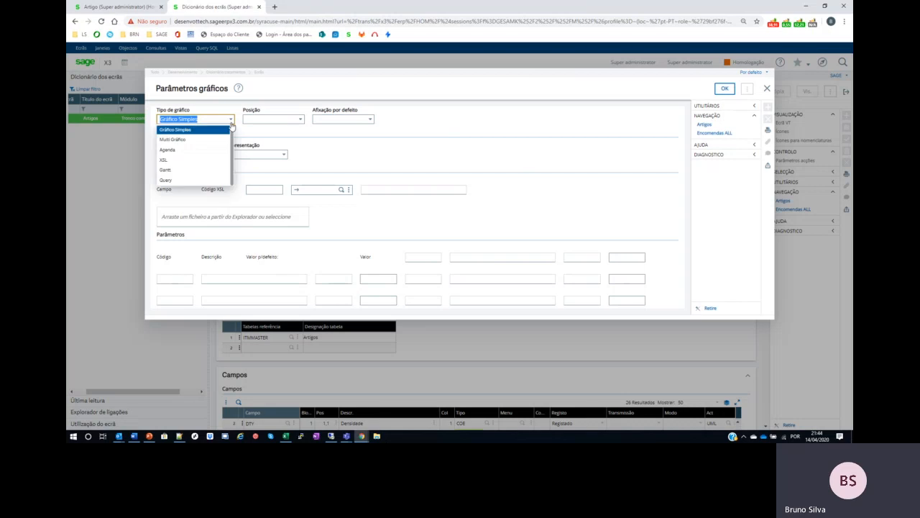
{"action": "left_click", "coordinate": [177, 130]}
{"action": "key", "text": "Tab"}
{"action": "key", "text": "Tab"}
{"action": "key", "text": "Tab"}
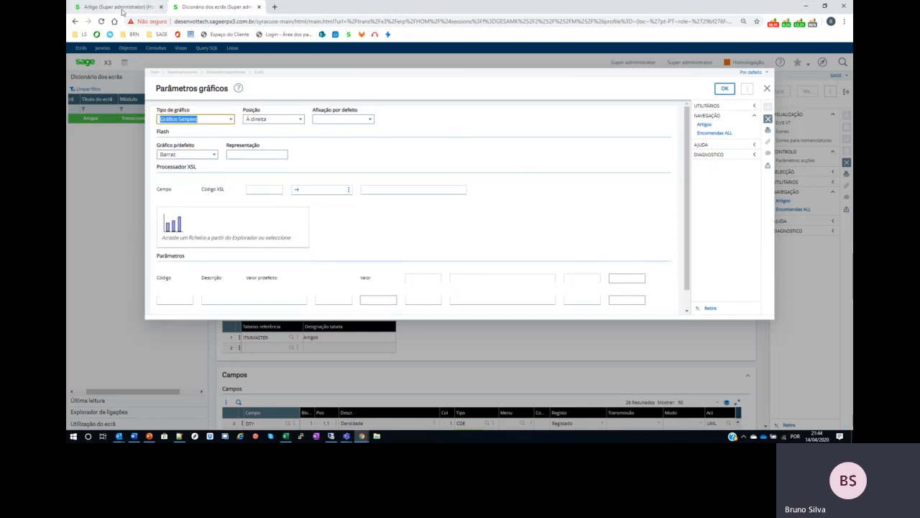
Step: Duplicate the Artigo browser tab and leave the article function in the copy to reach the home page
{"action": "left_click", "coordinate": [122, 12]}
{"action": "right_click", "coordinate": [122, 12]}
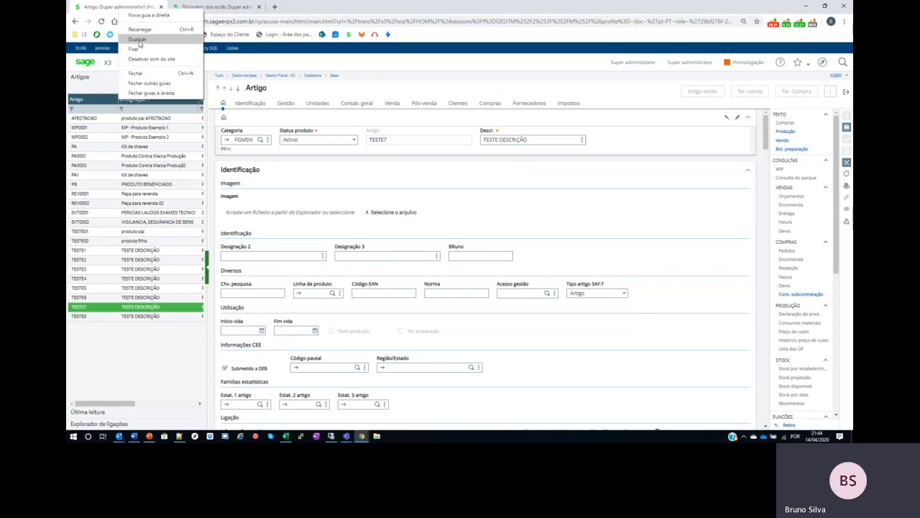
{"action": "left_click", "coordinate": [137, 39]}
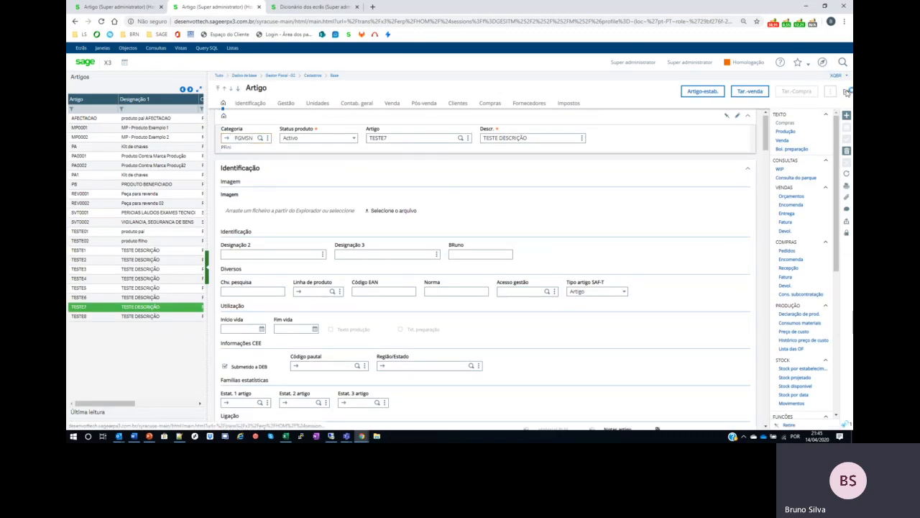
{"action": "left_click", "coordinate": [847, 92]}
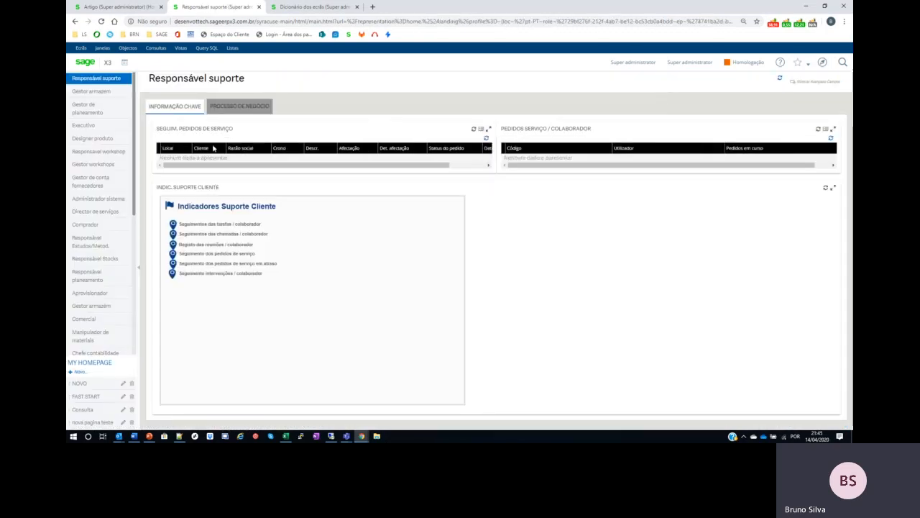
Step: Look through the Responsável suporte business process, the Responsável Estudos/Metod. page and both tabs of the NOVO homepage for charts
{"action": "left_click", "coordinate": [234, 107]}
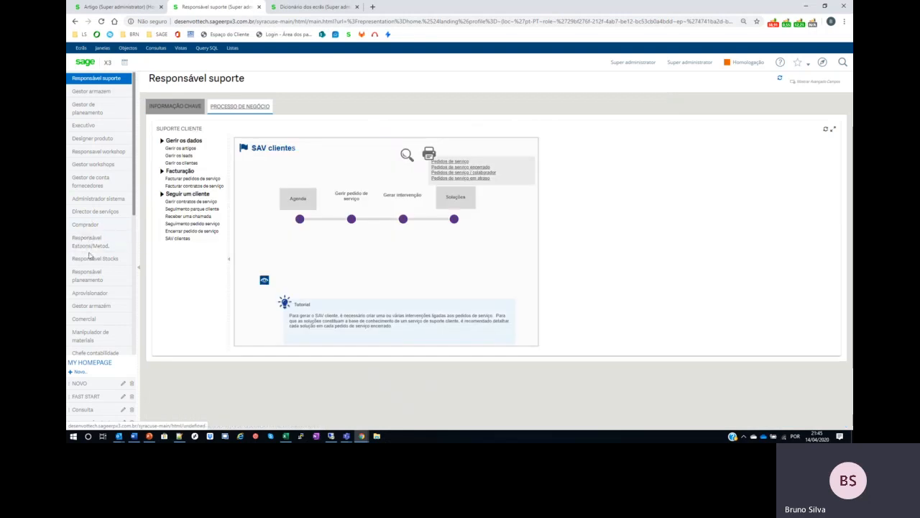
{"action": "left_click", "coordinate": [89, 247]}
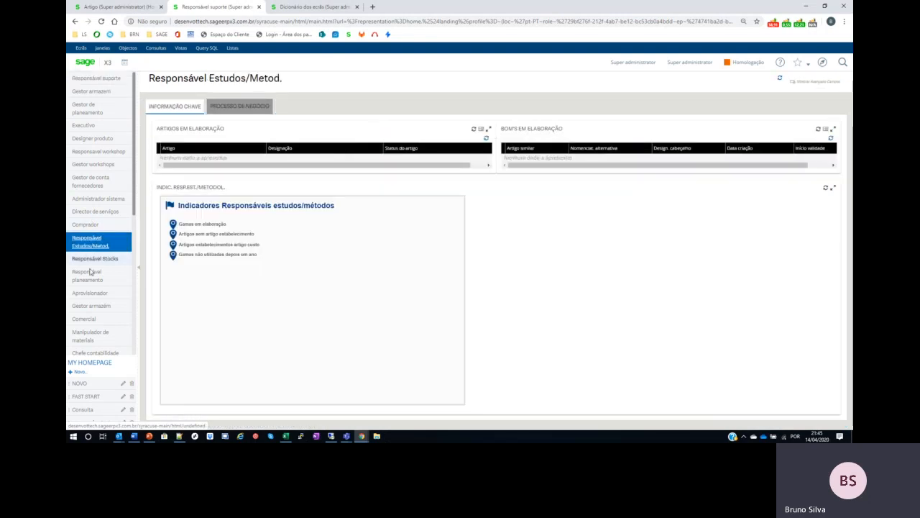
{"action": "left_click", "coordinate": [80, 384]}
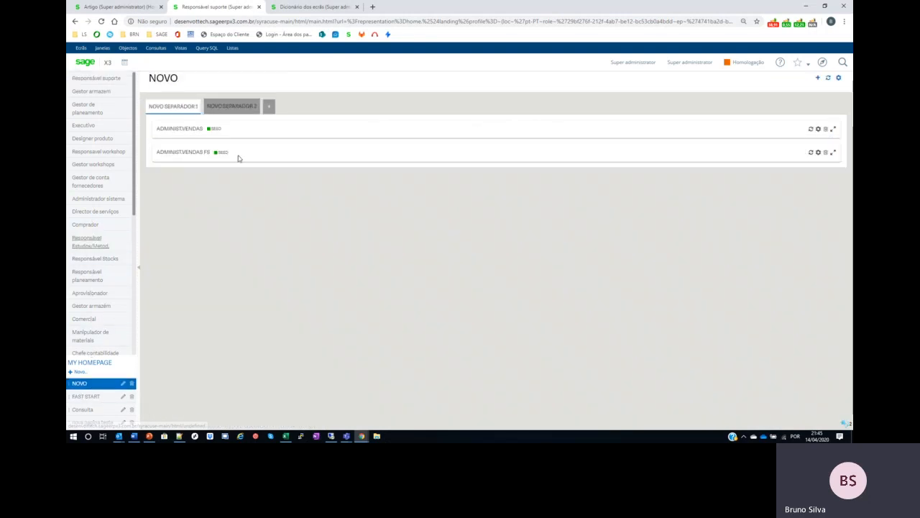
{"action": "left_click", "coordinate": [231, 107]}
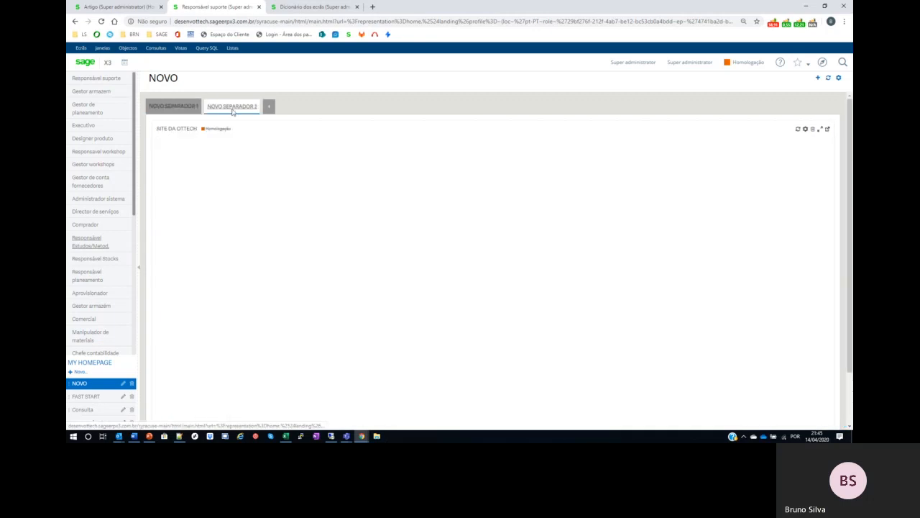
Step: Add a third tab to the NOVO homepage containing the statistics widget Historico dos movimentos from module Stocks, category Movimentos
{"action": "left_click", "coordinate": [269, 106]}
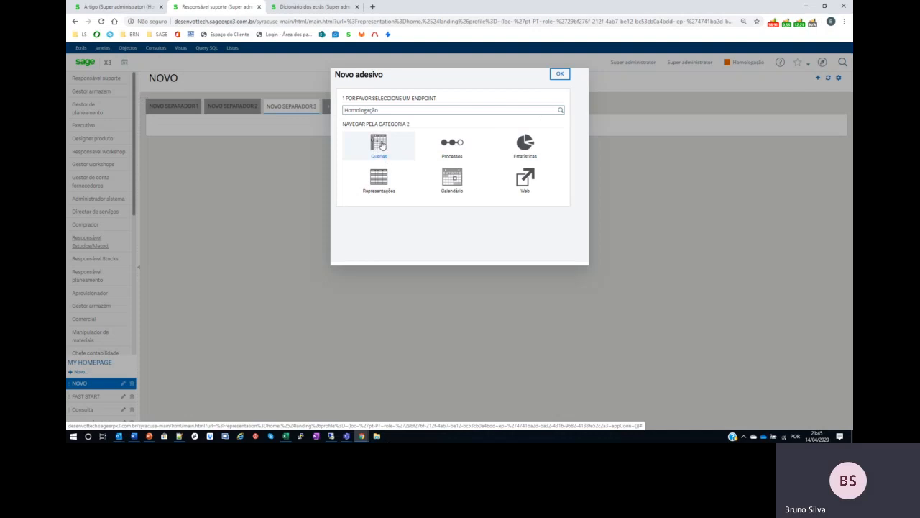
{"action": "left_click", "coordinate": [525, 145]}
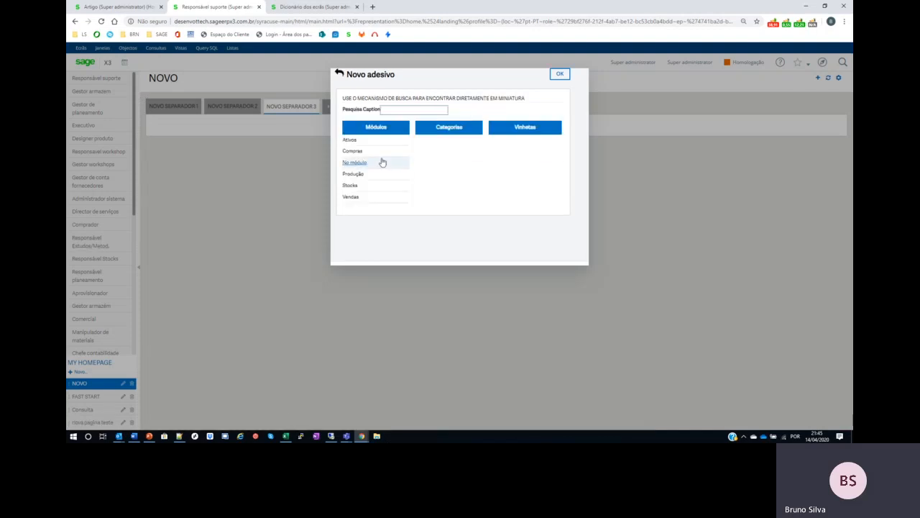
{"action": "left_click", "coordinate": [351, 144]}
{"action": "left_click", "coordinate": [430, 141]}
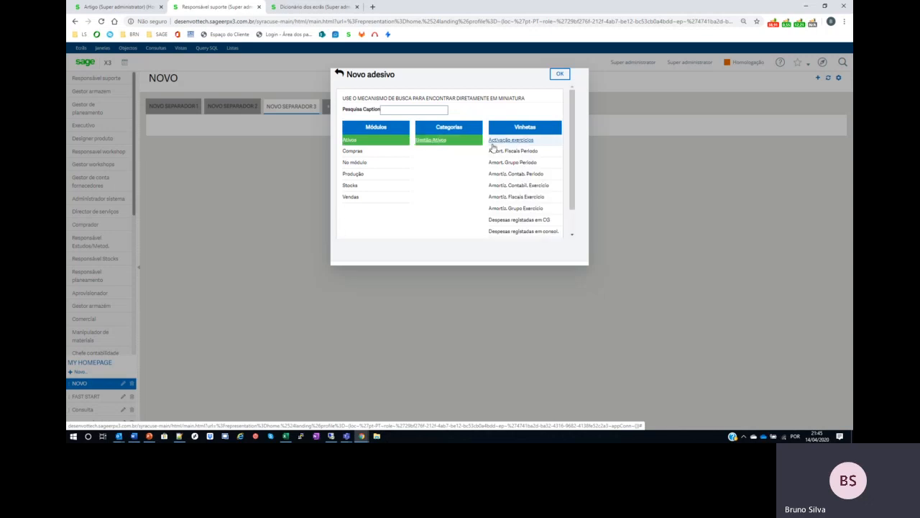
{"action": "left_click", "coordinate": [351, 185]}
{"action": "left_click", "coordinate": [428, 141]}
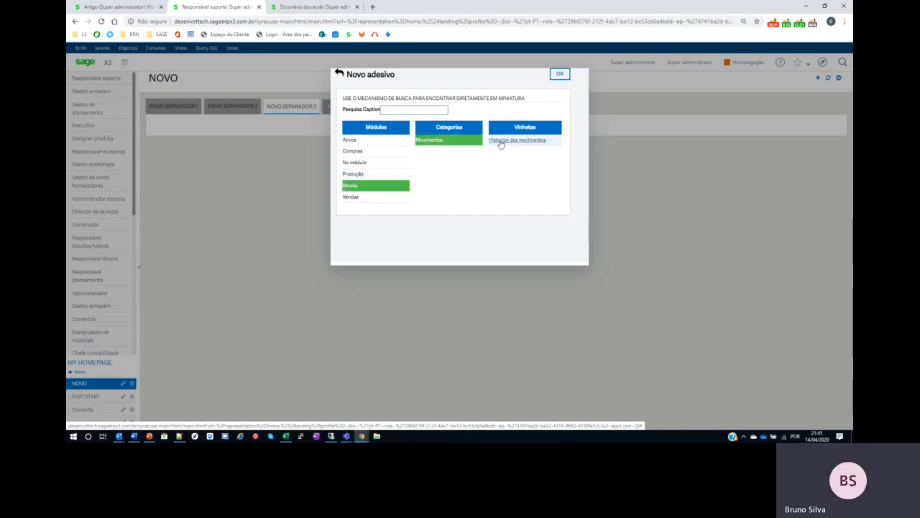
{"action": "left_click", "coordinate": [501, 141]}
{"action": "left_click", "coordinate": [559, 74]}
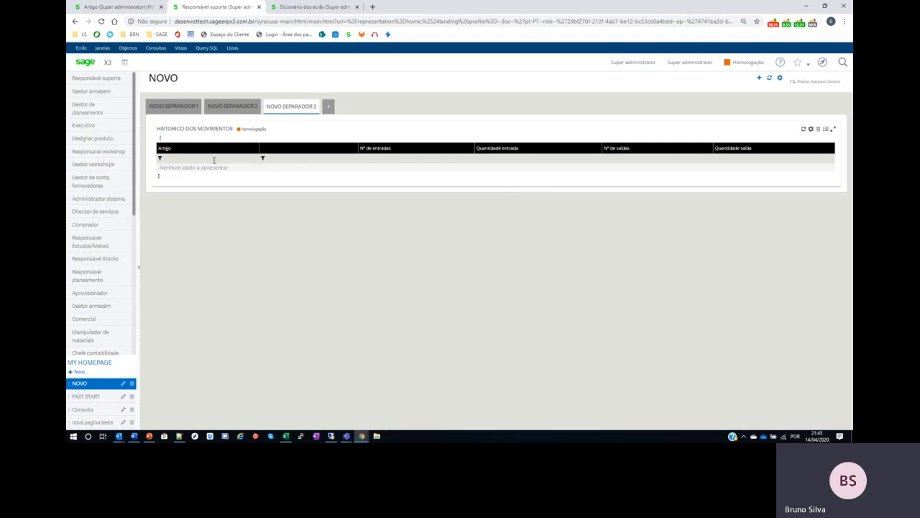
Step: Examine the FAST START homepage and the key information and business process of the Gestor armazem page
{"action": "left_click", "coordinate": [86, 396]}
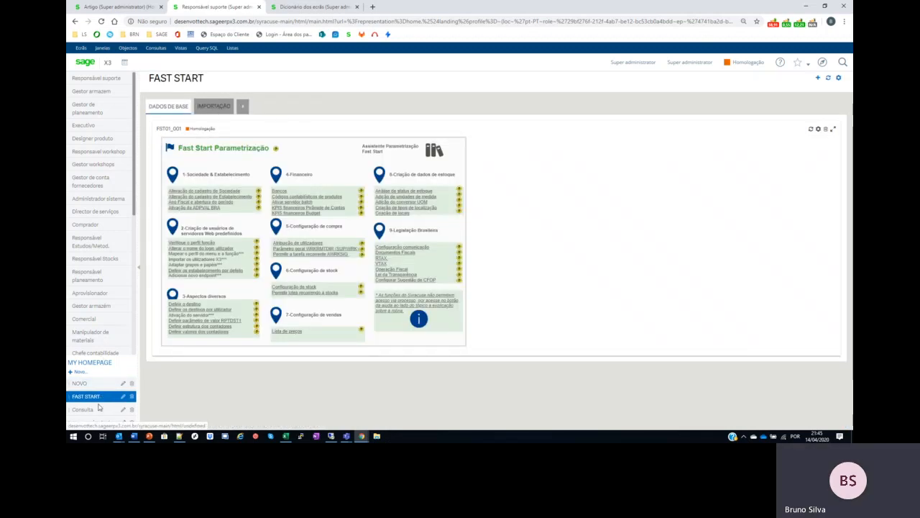
{"action": "left_click", "coordinate": [118, 93]}
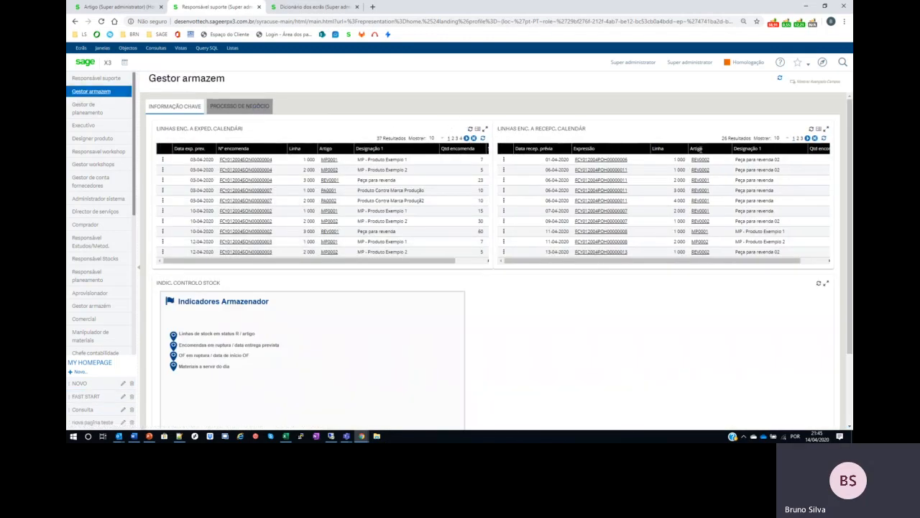
{"action": "scroll", "coordinate": [622, 227], "scroll_direction": "down", "scroll_amount": 1}
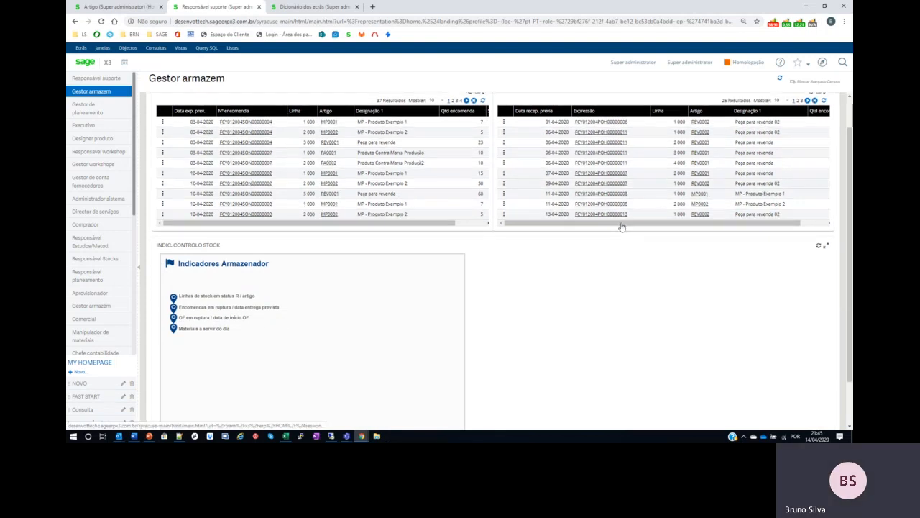
{"action": "scroll", "coordinate": [623, 227], "scroll_direction": "down", "scroll_amount": 1}
{"action": "scroll", "coordinate": [734, 263], "scroll_direction": "up", "scroll_amount": 2}
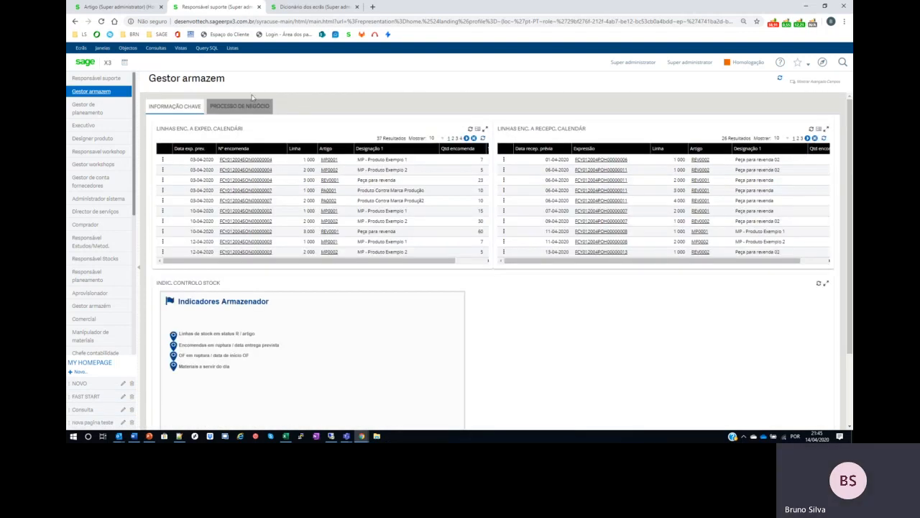
{"action": "left_click", "coordinate": [237, 106]}
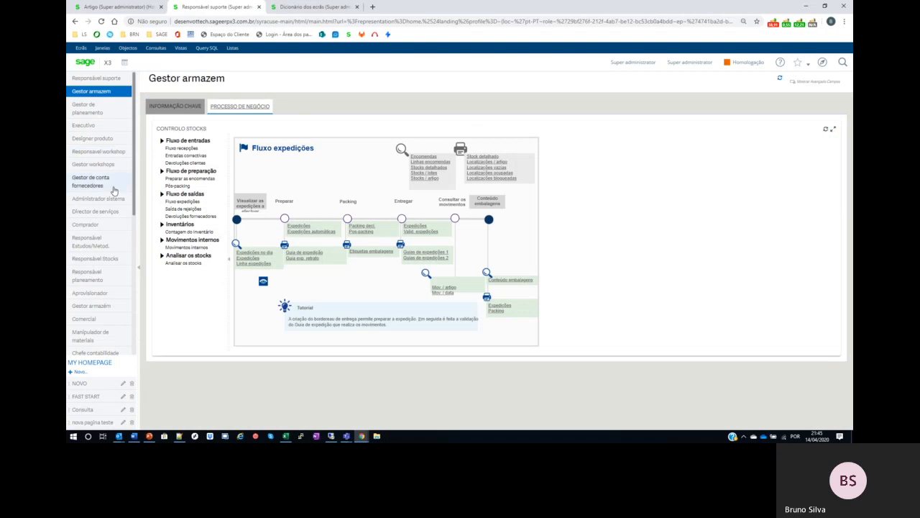
{"action": "left_click", "coordinate": [91, 225]}
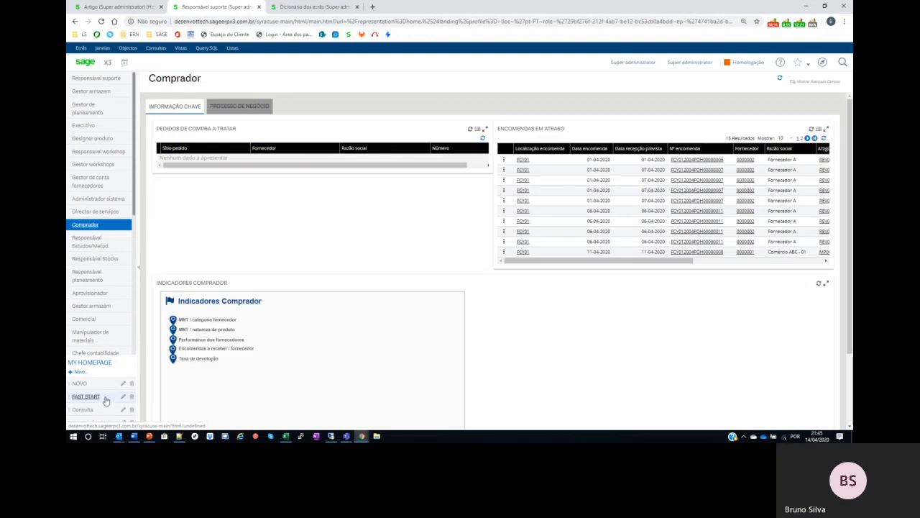
{"action": "left_click", "coordinate": [83, 410]}
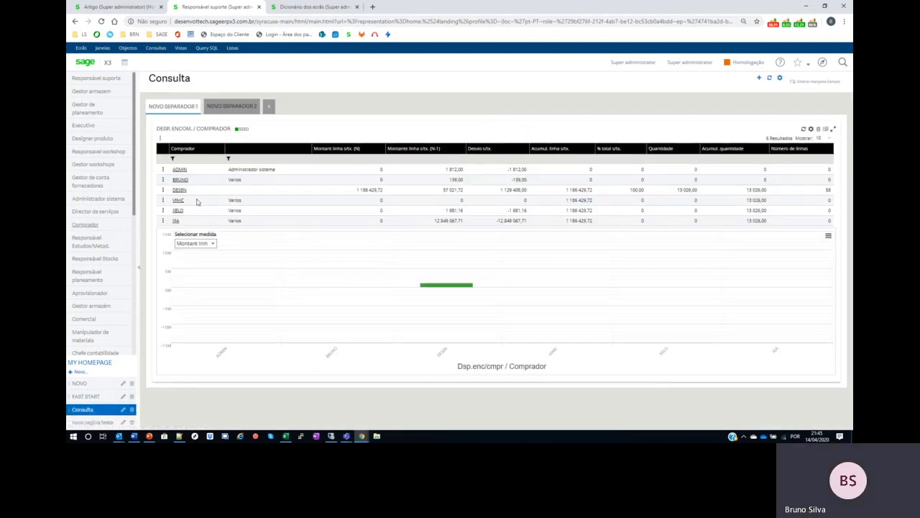
{"action": "left_click", "coordinate": [446, 286]}
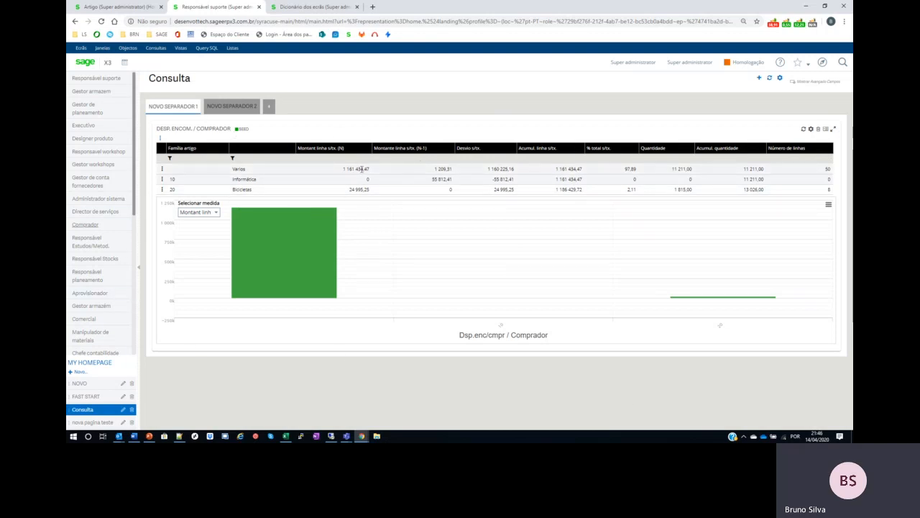
{"action": "left_click", "coordinate": [268, 245]}
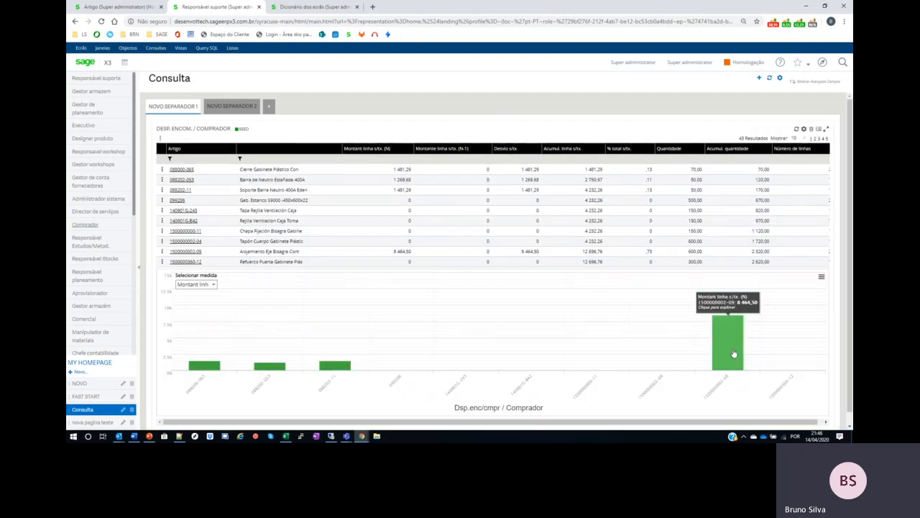
{"action": "left_click", "coordinate": [734, 354]}
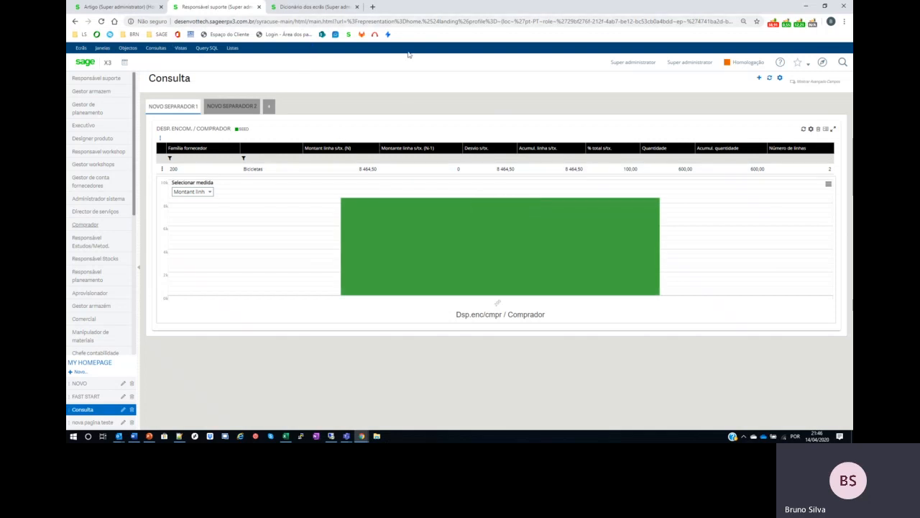
Step: In the block's graphic parameters, set the chart type to Multi Gráfico and cycle the default chart through Linhas, Área and Sectores
{"action": "left_click", "coordinate": [299, 7]}
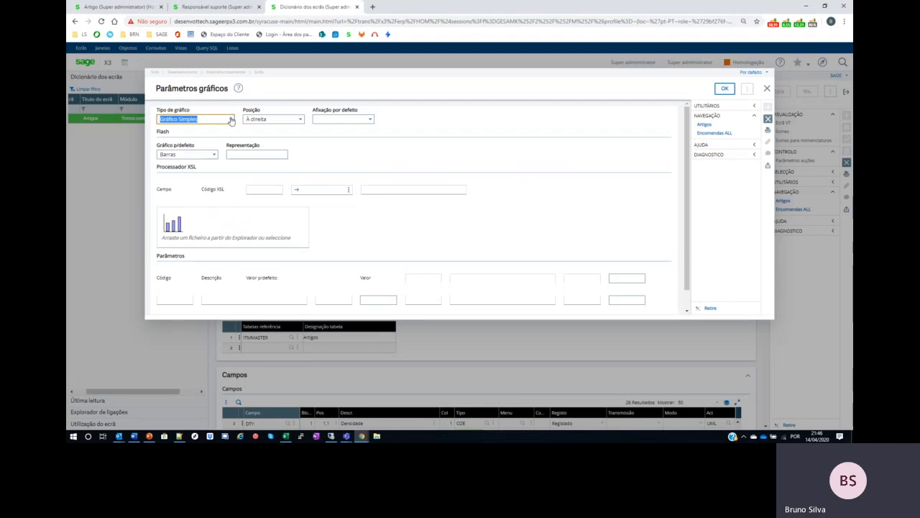
{"action": "left_click", "coordinate": [231, 119]}
{"action": "left_click", "coordinate": [203, 138]}
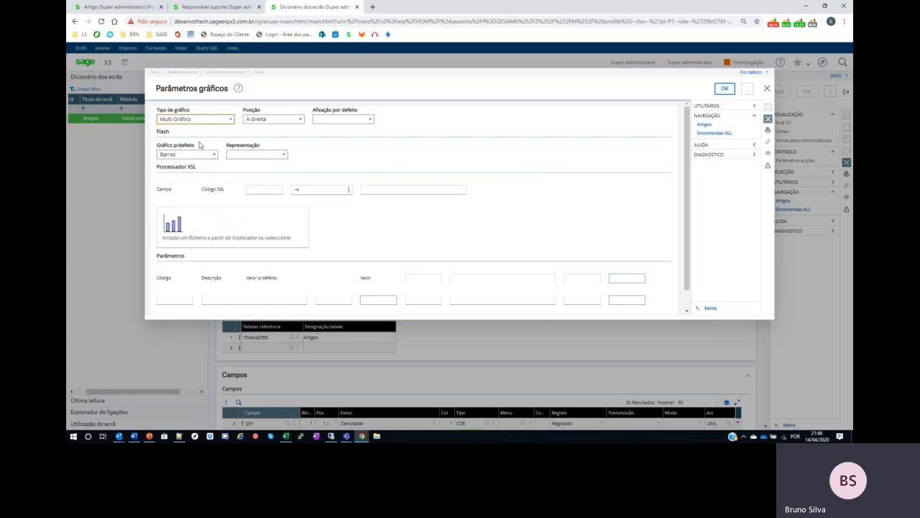
{"action": "left_click", "coordinate": [213, 157]}
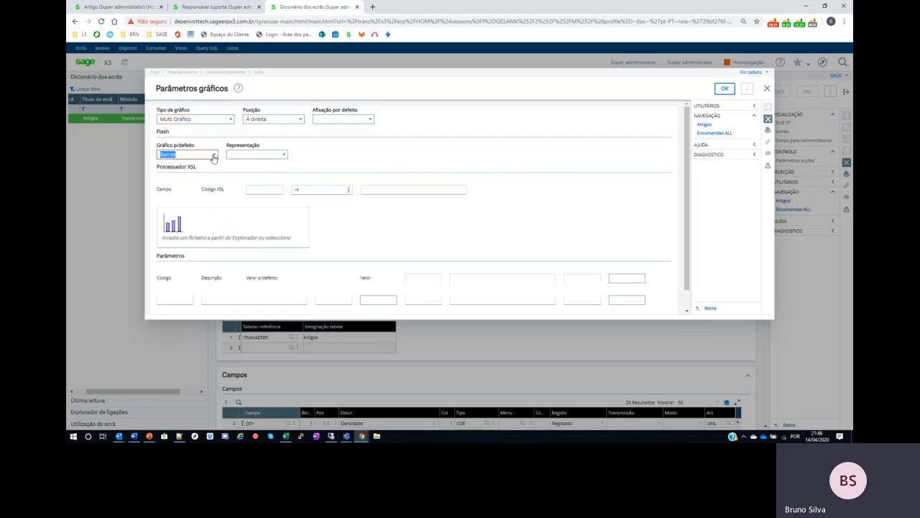
{"action": "left_click", "coordinate": [184, 175]}
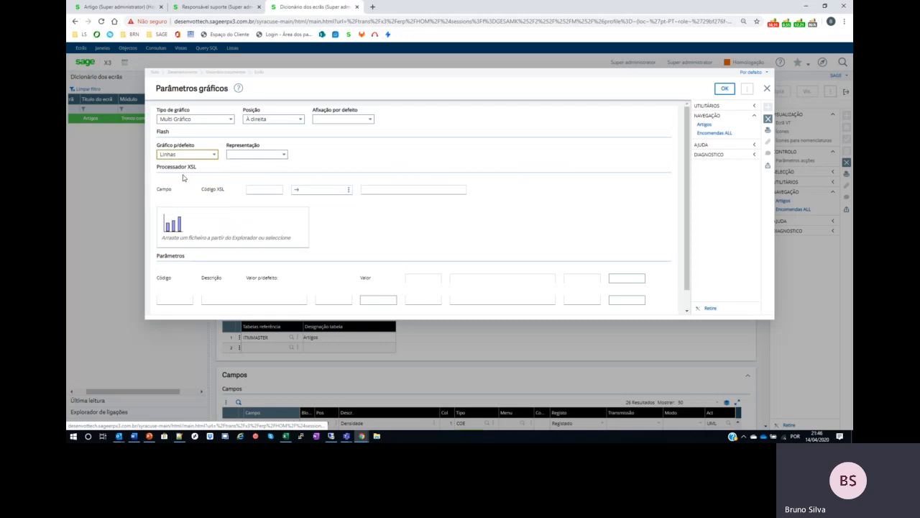
{"action": "left_click", "coordinate": [213, 157]}
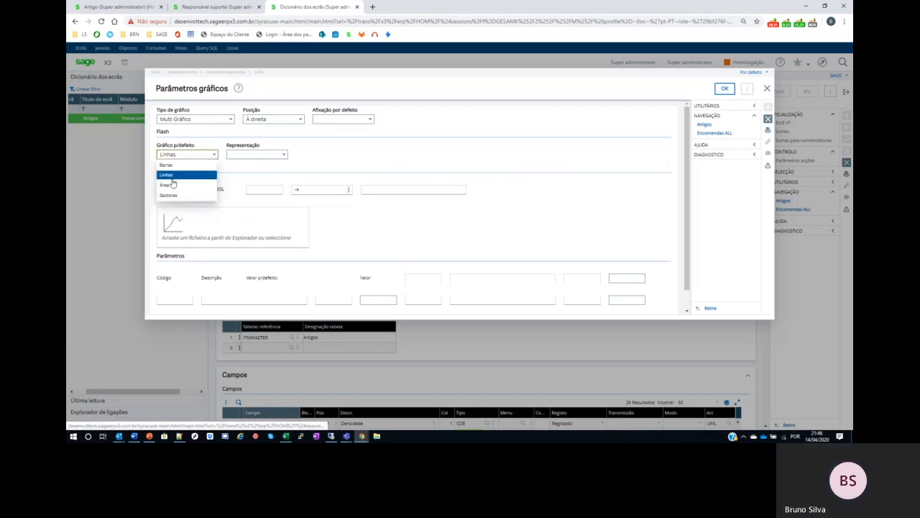
{"action": "left_click", "coordinate": [173, 184]}
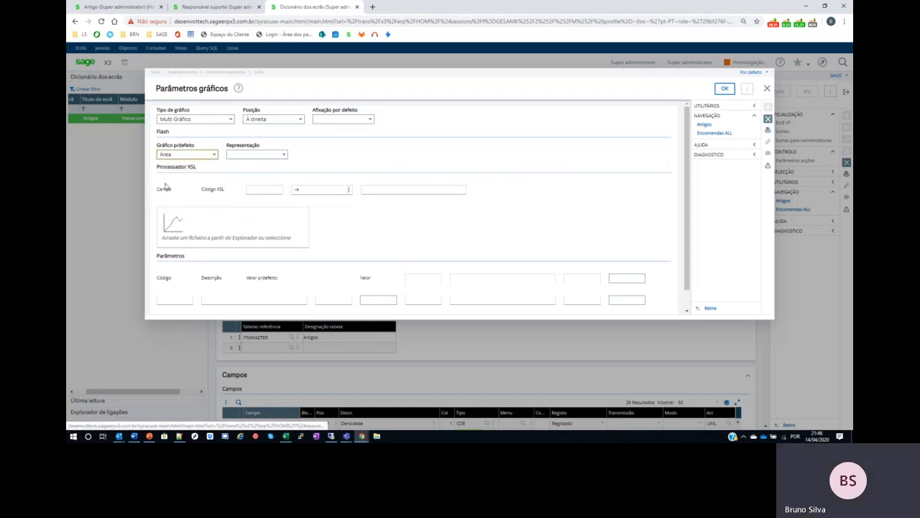
{"action": "left_click", "coordinate": [214, 157]}
{"action": "left_click", "coordinate": [181, 195]}
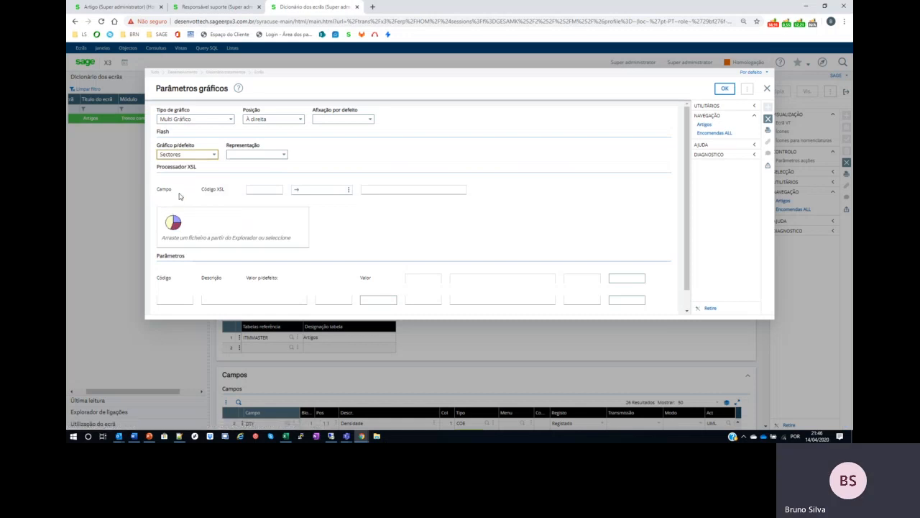
Step: Open the standard cost of article TESTE7 and set its stock site to FCY01
{"action": "left_click", "coordinate": [118, 6]}
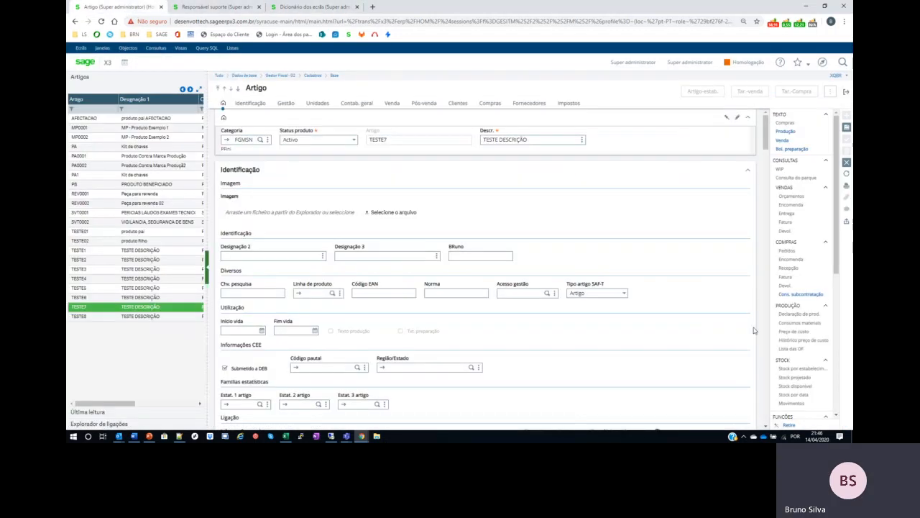
{"action": "scroll", "coordinate": [813, 342], "scroll_direction": "down", "scroll_amount": 5}
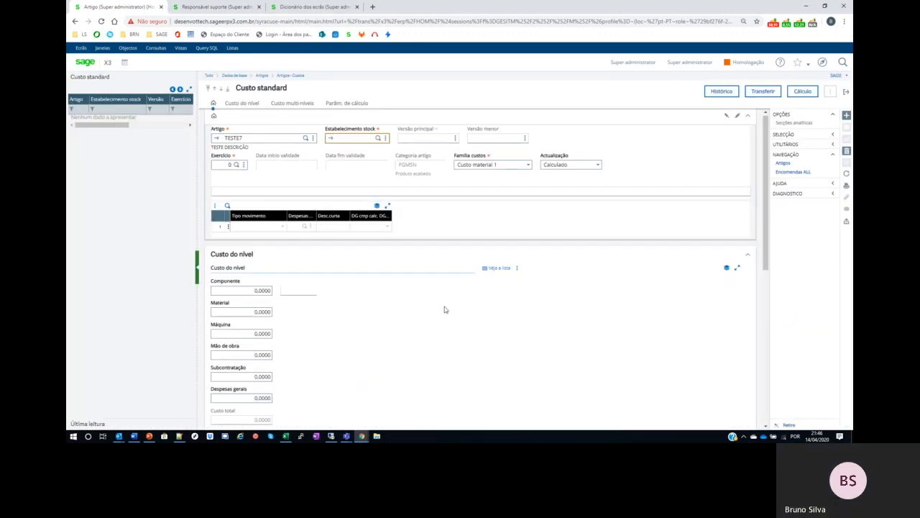
{"action": "left_click", "coordinate": [220, 312]}
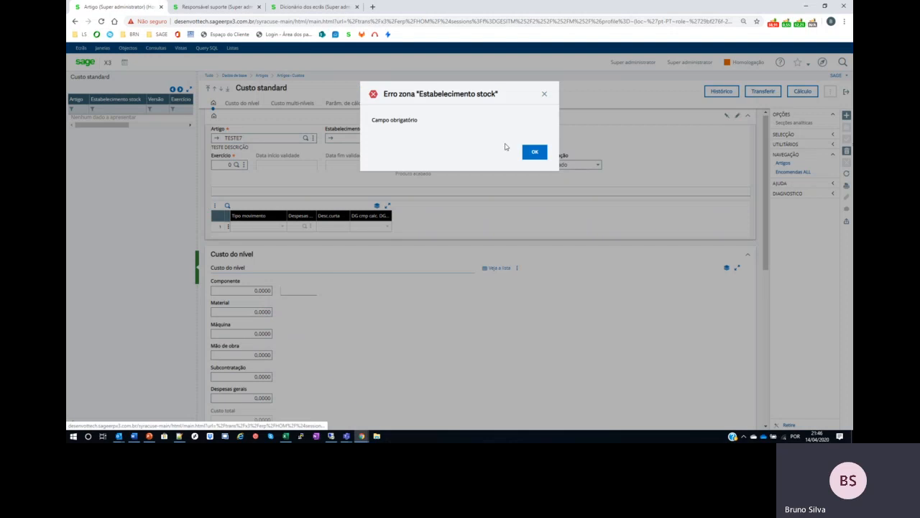
{"action": "left_click", "coordinate": [534, 152]}
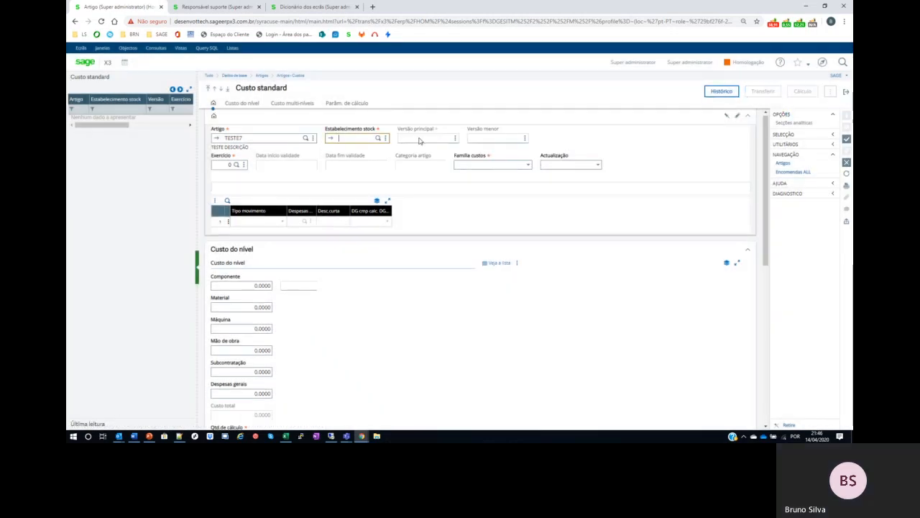
{"action": "left_click", "coordinate": [379, 138]}
{"action": "left_click", "coordinate": [417, 138]}
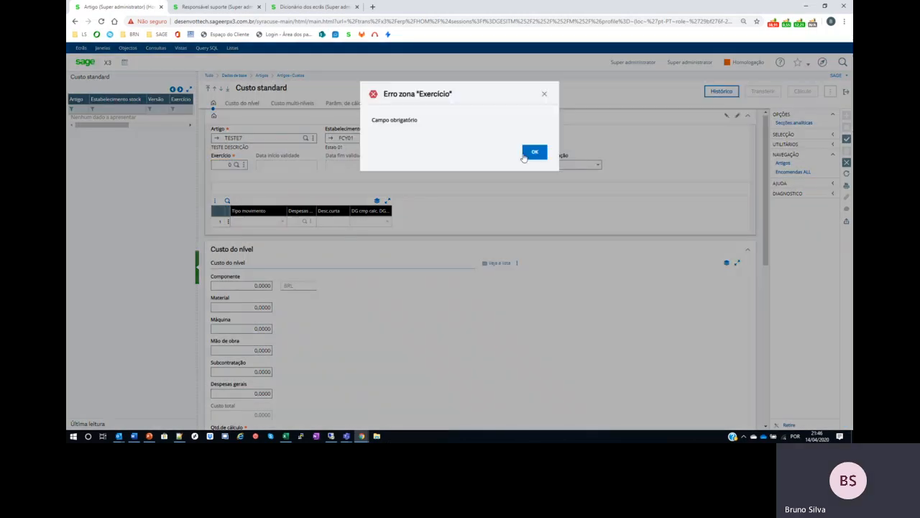
Step: Set the Exercício of the TESTE7 standard cost to 2, the period 01-01-2020 to 31-12-2020
{"action": "left_click", "coordinate": [534, 152]}
{"action": "type", "text": "1"}
{"action": "key", "text": "Tab"}
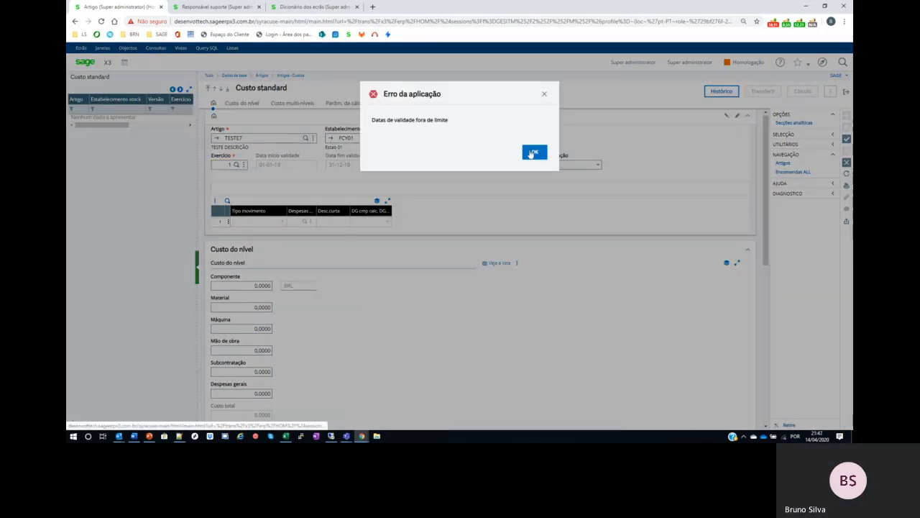
{"action": "left_click", "coordinate": [530, 152]}
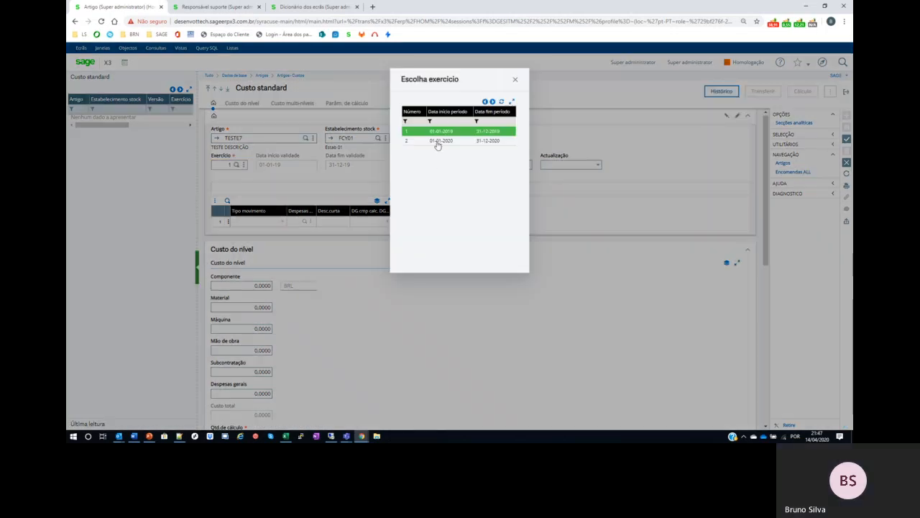
{"action": "left_click", "coordinate": [439, 141]}
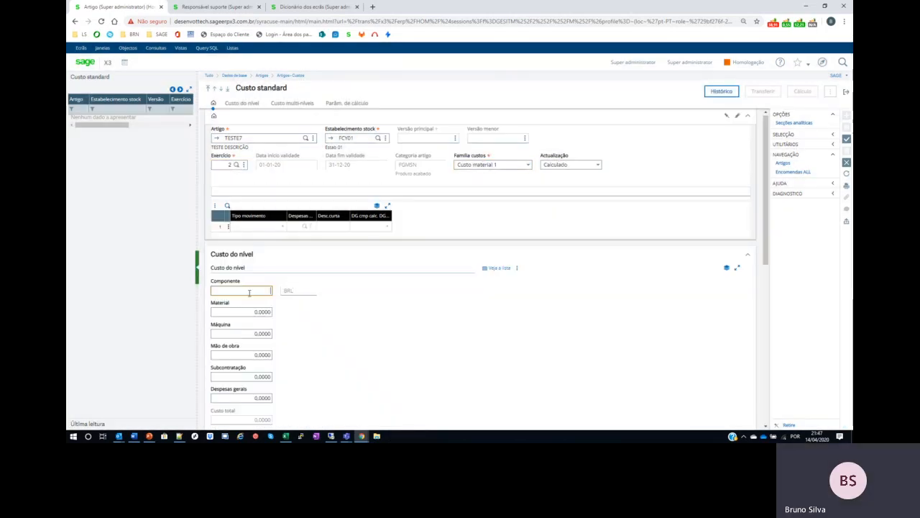
Step: Enter the level costs: Componente 100, Máquina 50, Mão de obra 30, Subcontratação 25 and Despesas gerais 5
{"action": "key", "text": "Tab"}
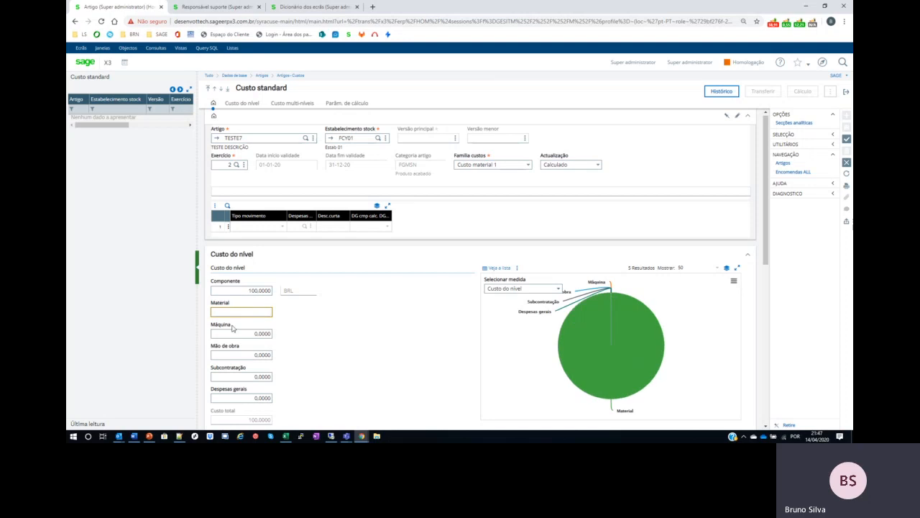
{"action": "left_click", "coordinate": [255, 334]}
{"action": "type", "text": "50"}
{"action": "key", "text": "Tab"}
{"action": "left_click", "coordinate": [261, 374]}
{"action": "type", "text": "25"}
{"action": "key", "text": "Tab"}
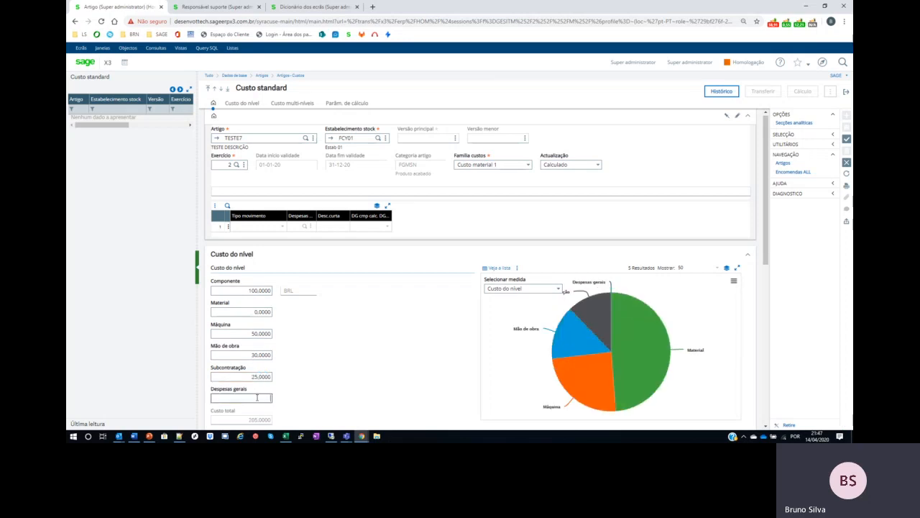
{"action": "type", "text": "5"}
{"action": "key", "text": "Tab"}
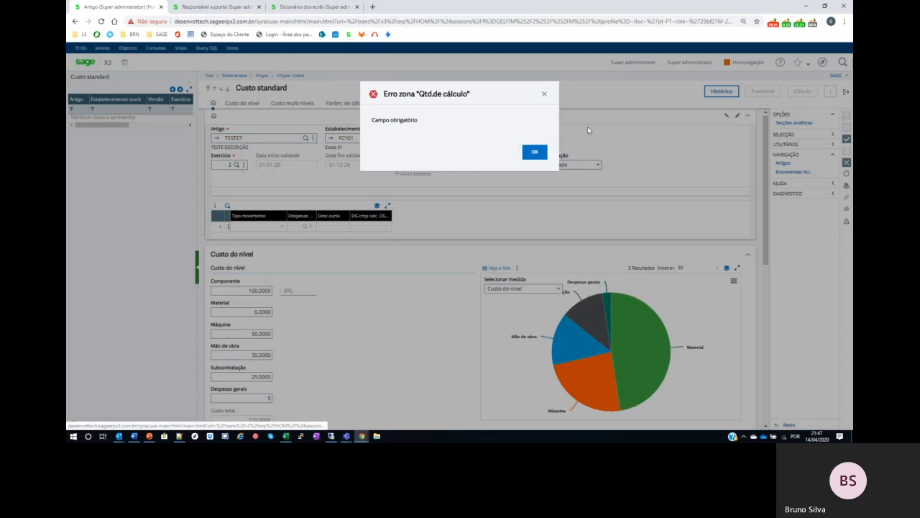
{"action": "left_click", "coordinate": [535, 151]}
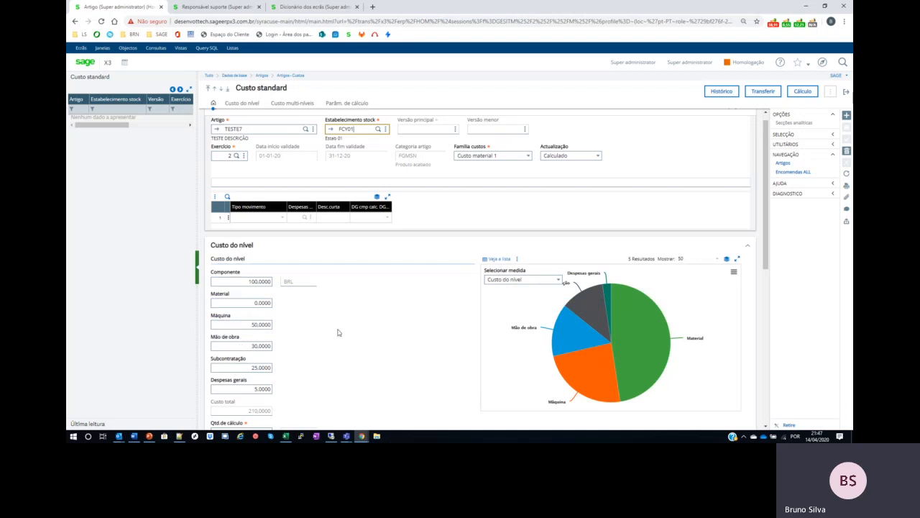
Step: Examine the level cost as a list and as a chart, including the chart's measure choices and its print and download options
{"action": "left_click", "coordinate": [503, 259]}
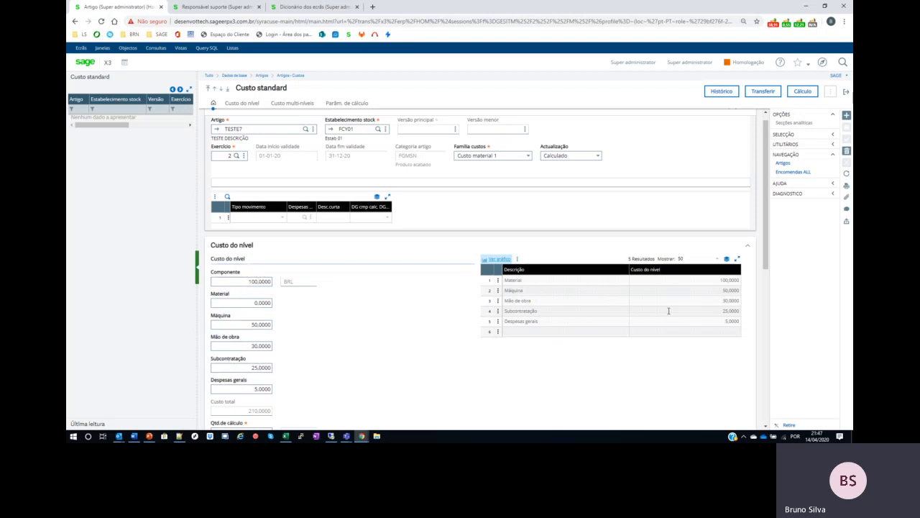
{"action": "left_click", "coordinate": [501, 261]}
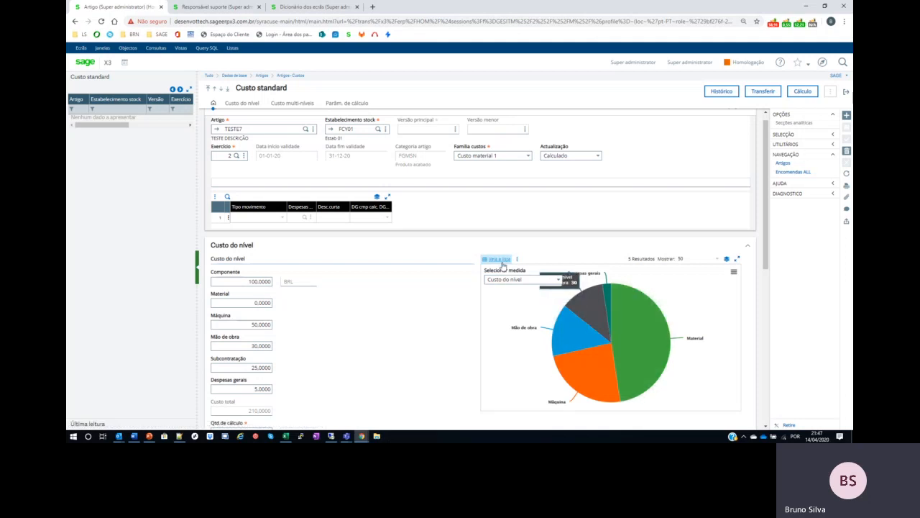
{"action": "left_click", "coordinate": [733, 271]}
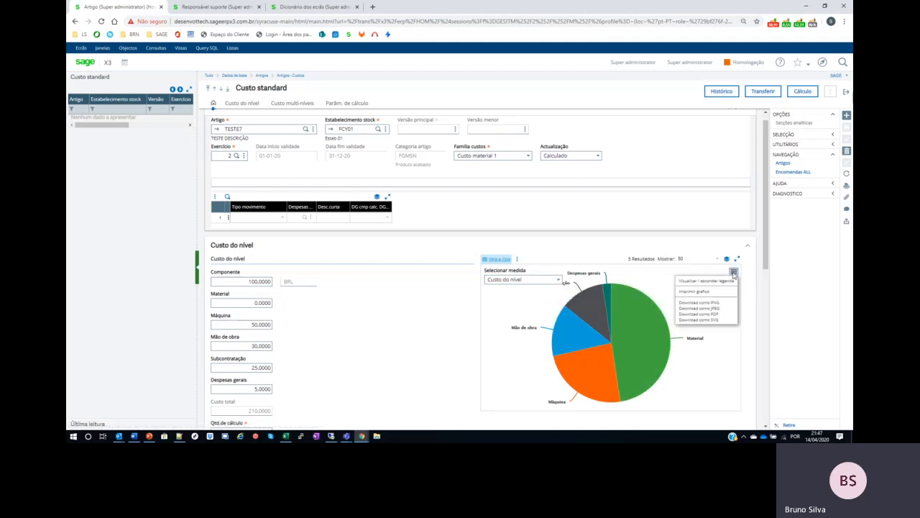
{"action": "left_click", "coordinate": [559, 280]}
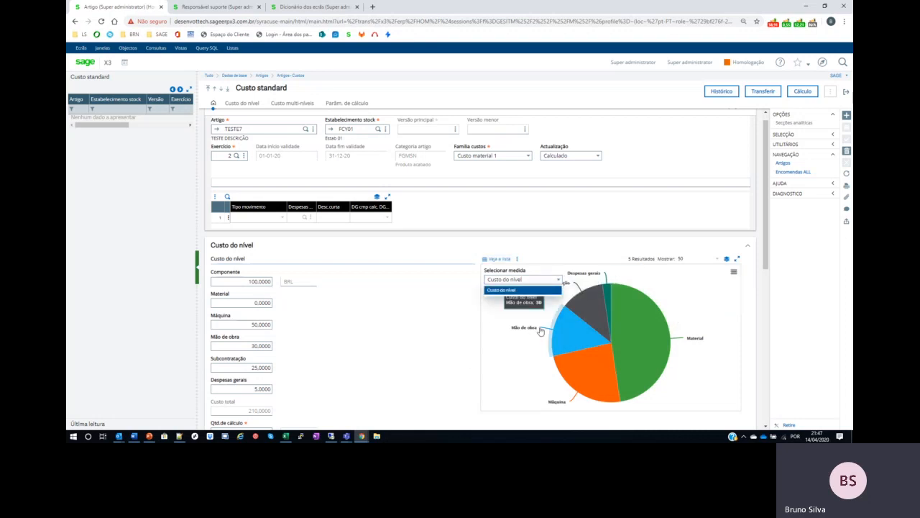
{"action": "left_click", "coordinate": [636, 310]}
{"action": "left_click", "coordinate": [734, 271]}
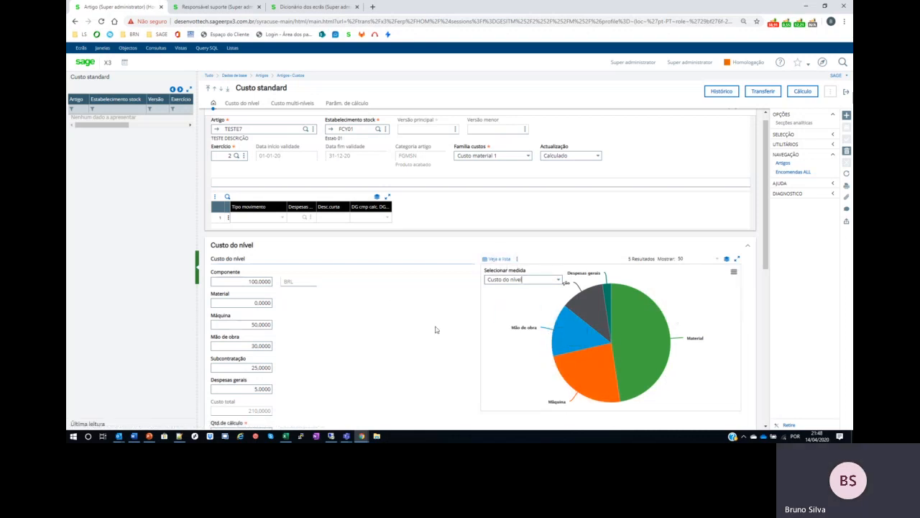
Step: Return to the screen dictionary's graphic parameters and set the chart type to Agenda
{"action": "left_click", "coordinate": [214, 7]}
{"action": "left_click", "coordinate": [314, 8]}
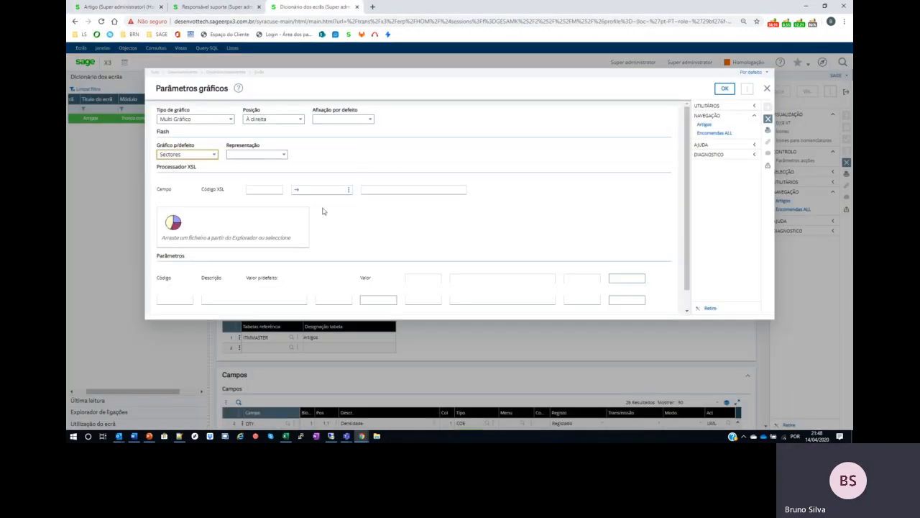
{"action": "left_click", "coordinate": [230, 120]}
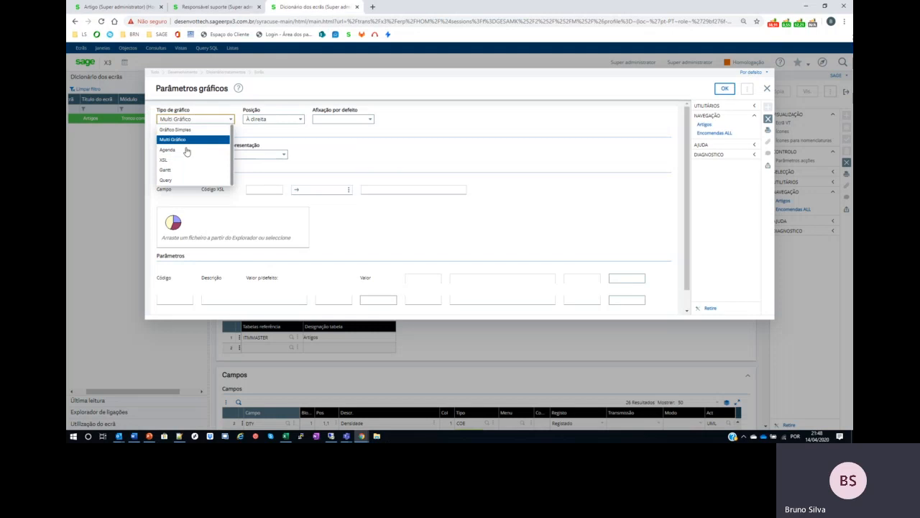
{"action": "left_click", "coordinate": [172, 151]}
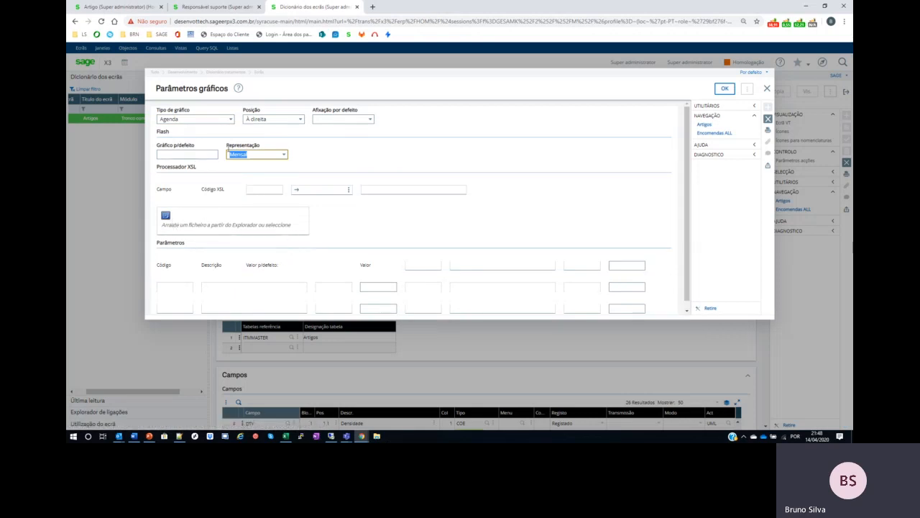
Step: Add a third tab to the Consulta homepage with the Calen vignette from the Vendas module's Expedições category
{"action": "left_click", "coordinate": [119, 6]}
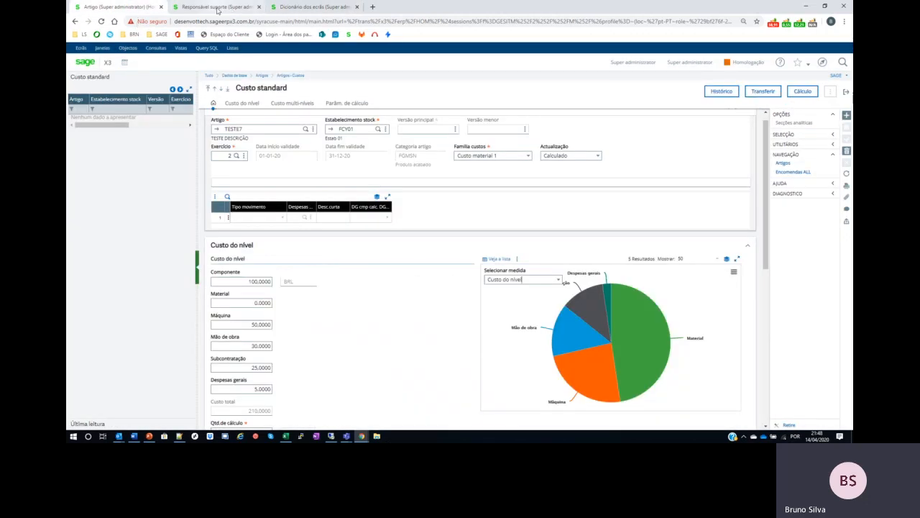
{"action": "left_click", "coordinate": [218, 8]}
{"action": "left_click", "coordinate": [237, 108]}
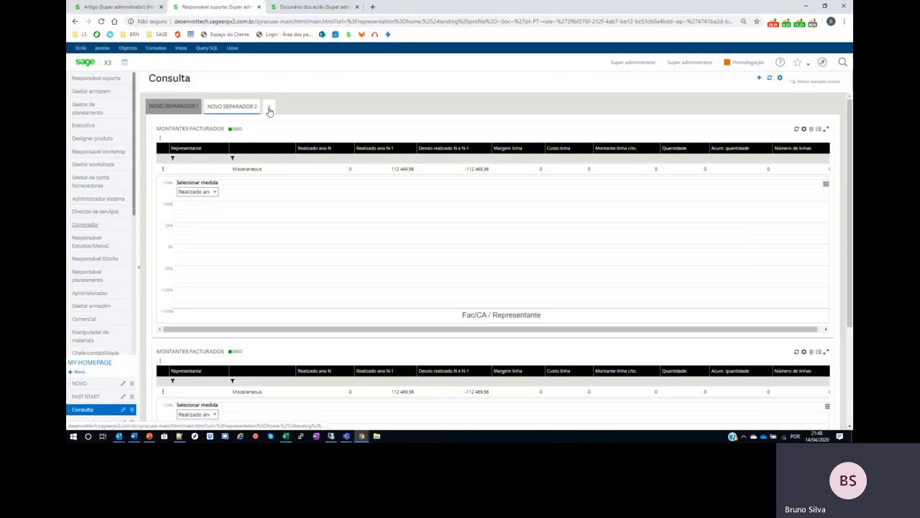
{"action": "left_click", "coordinate": [269, 107]}
{"action": "left_click", "coordinate": [455, 175]}
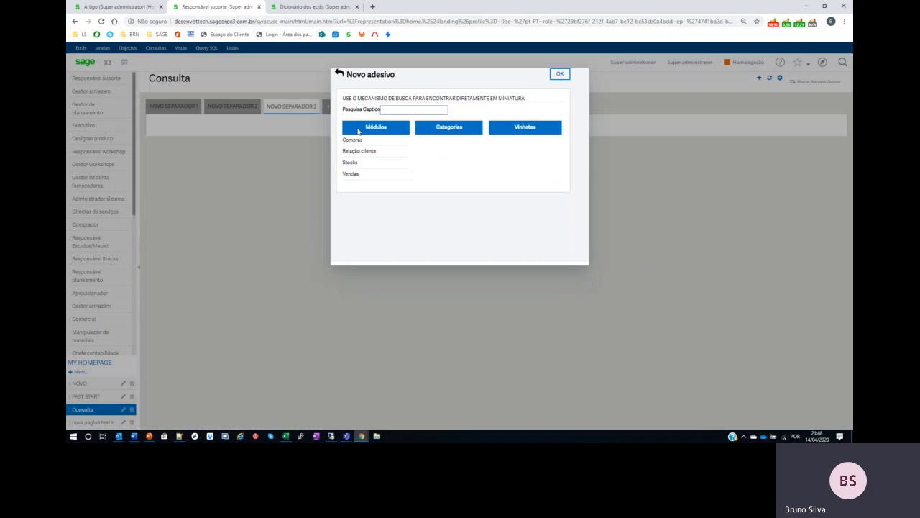
{"action": "left_click", "coordinate": [350, 174]}
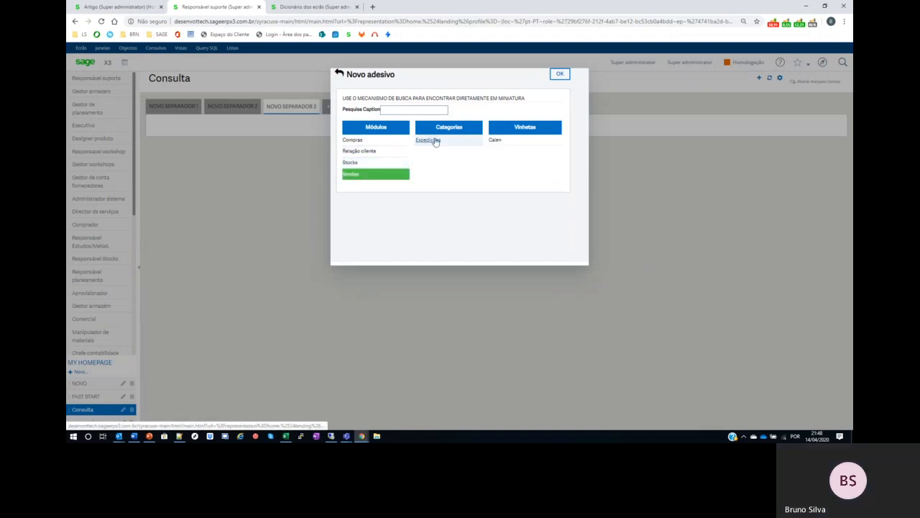
{"action": "left_click", "coordinate": [435, 140]}
{"action": "left_click", "coordinate": [528, 140]}
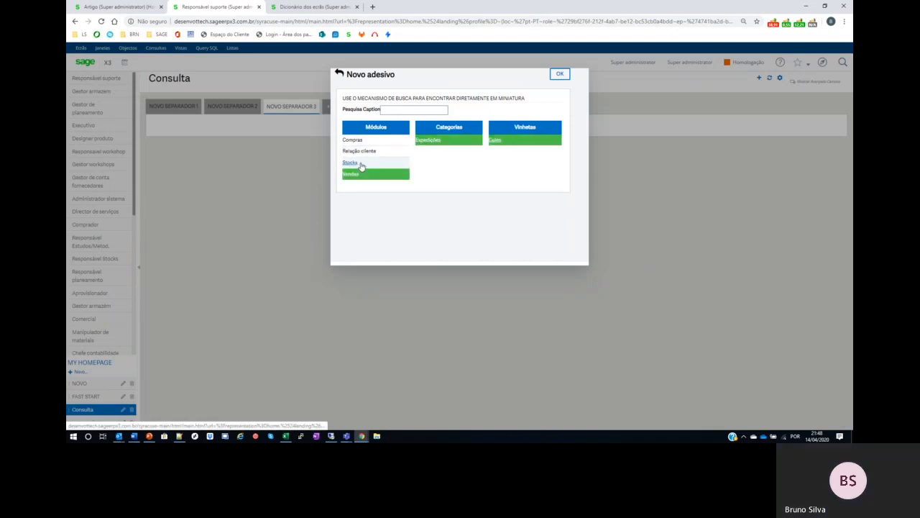
{"action": "left_click", "coordinate": [558, 75]}
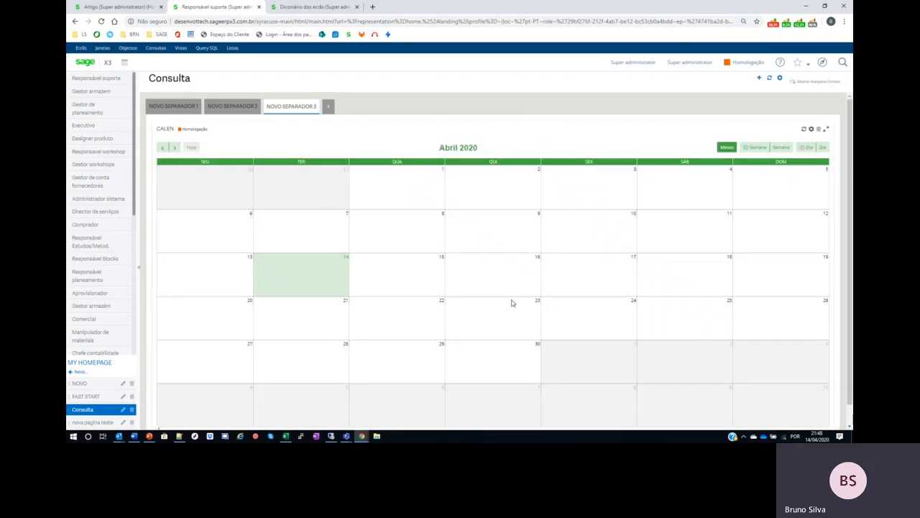
Step: Return to the screen dictionary's graphic parameters and set the chart type to Gantt
{"action": "left_click", "coordinate": [302, 8]}
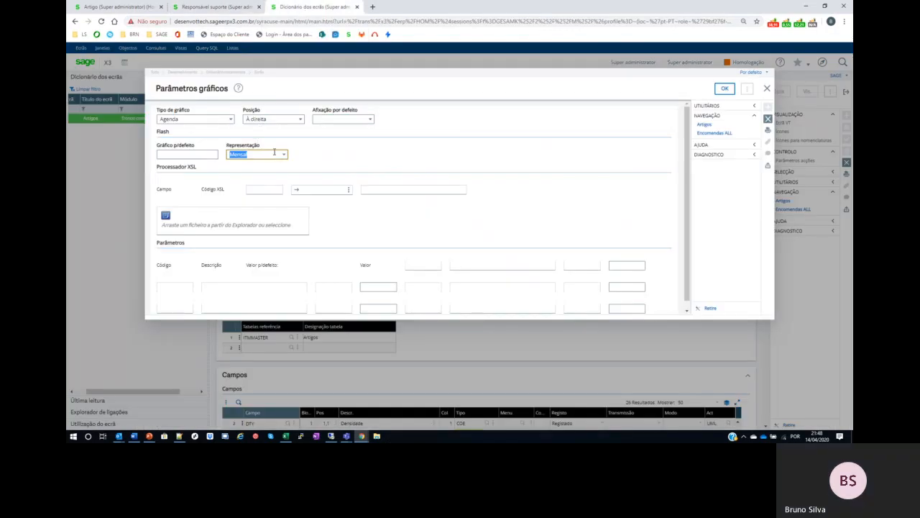
{"action": "left_click", "coordinate": [231, 119]}
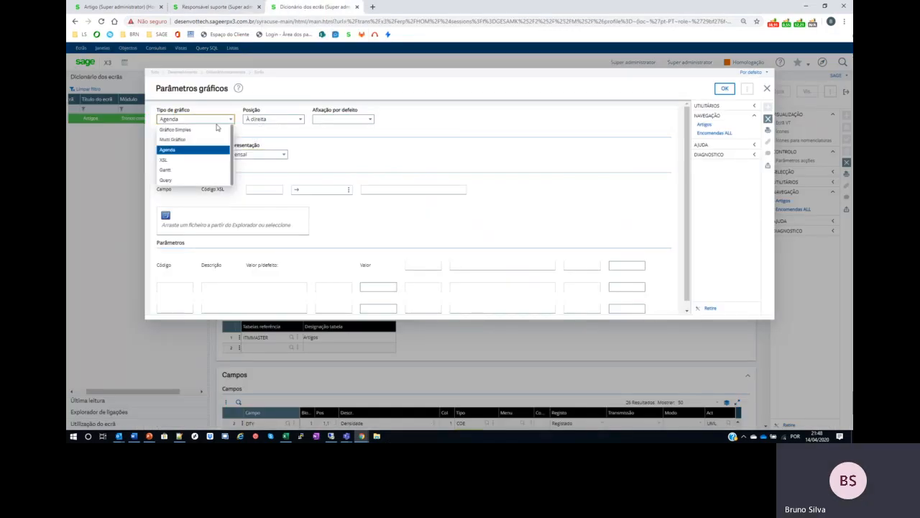
{"action": "left_click", "coordinate": [169, 170]}
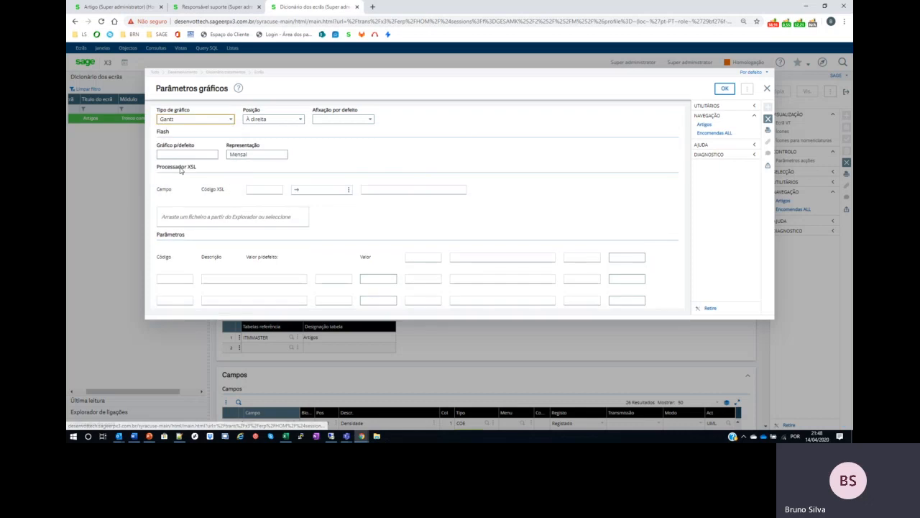
Step: Open the routing management function (Gestão gamas) from the technical data of the Produção module
{"action": "left_click", "coordinate": [212, 7]}
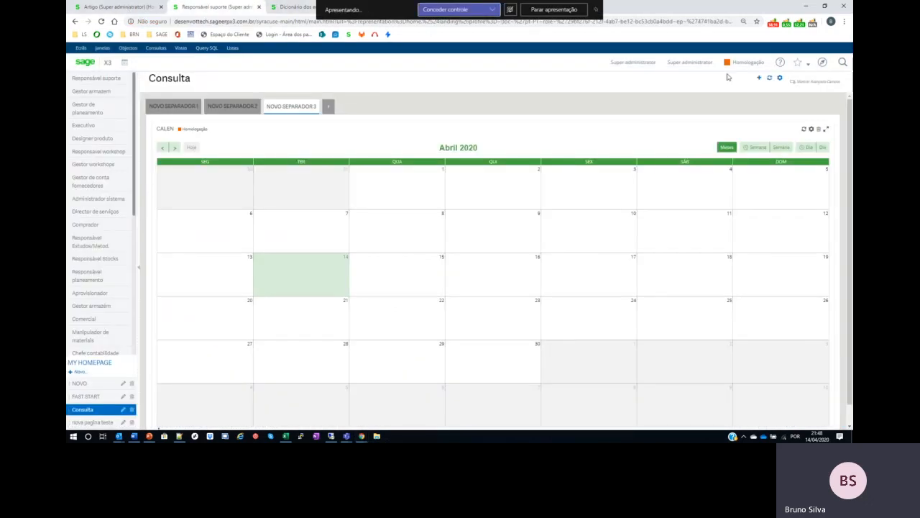
{"action": "left_click", "coordinate": [823, 62]}
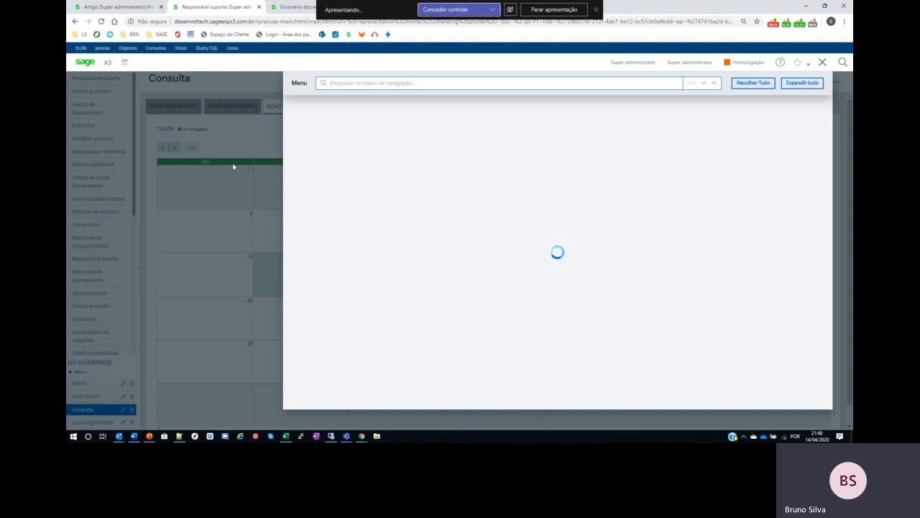
{"action": "left_click", "coordinate": [317, 240]}
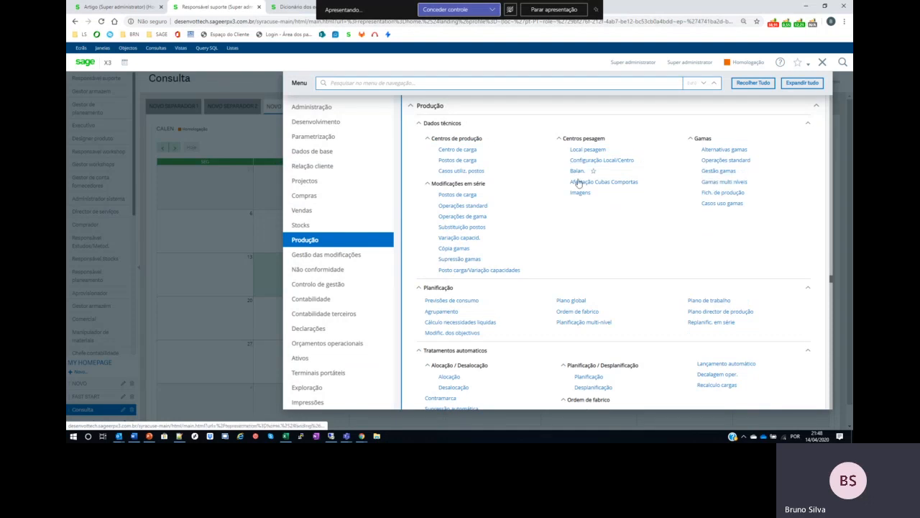
{"action": "left_click", "coordinate": [712, 172]}
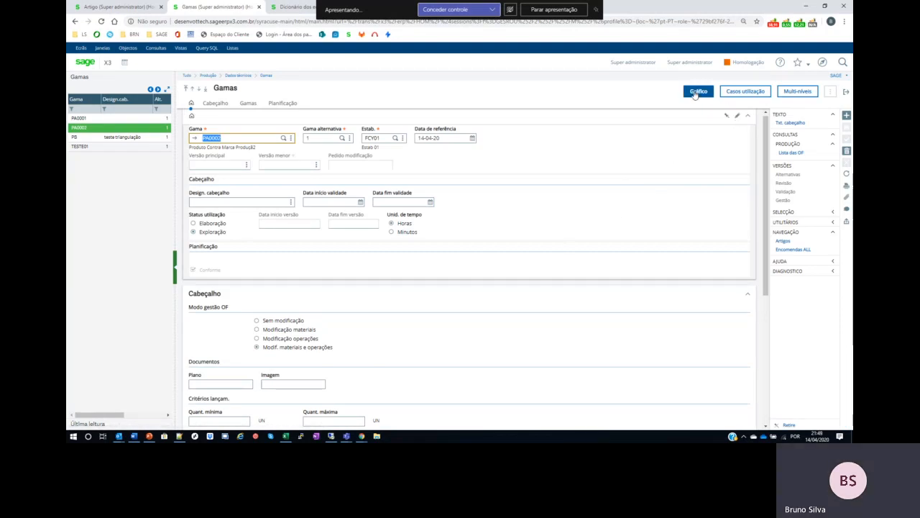
Step: Add operation 10 to the PA0002 routing's operations with work station PST01
{"action": "scroll", "coordinate": [567, 292], "scroll_direction": "down", "scroll_amount": 3}
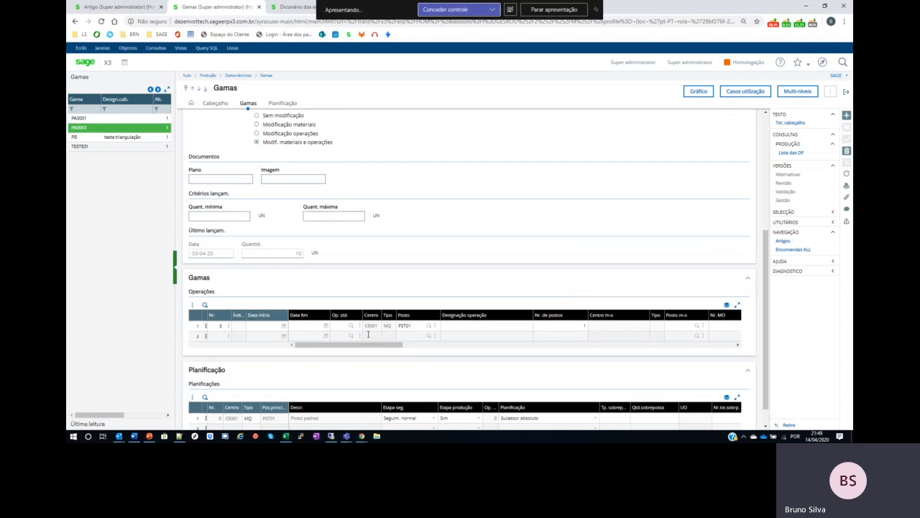
{"action": "left_click", "coordinate": [222, 340]}
{"action": "key", "text": "Tab"}
{"action": "key", "text": "Tab"}
{"action": "key", "text": "Tab"}
{"action": "key", "text": "Tab"}
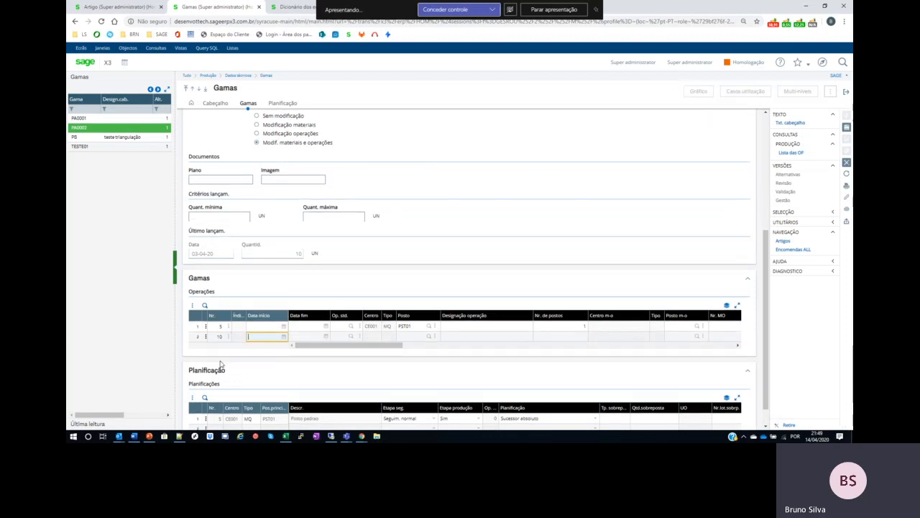
{"action": "key", "text": "Tab"}
{"action": "type", "text": "PST01"}
{"action": "key", "text": "Tab"}
{"action": "key", "text": "Tab"}
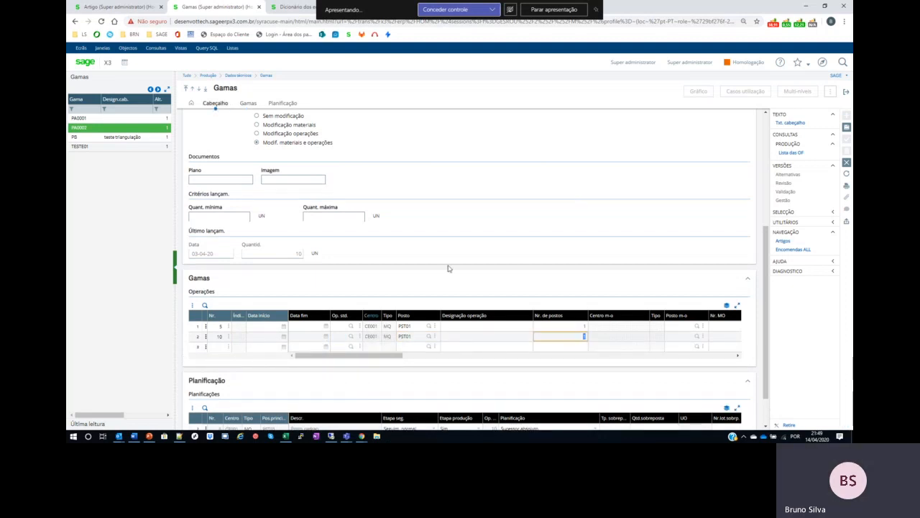
{"action": "key", "text": "Tab"}
{"action": "key", "text": "Tab"}
{"action": "key", "text": "Tab"}
{"action": "key", "text": "Tab"}
{"action": "key", "text": "Tab"}
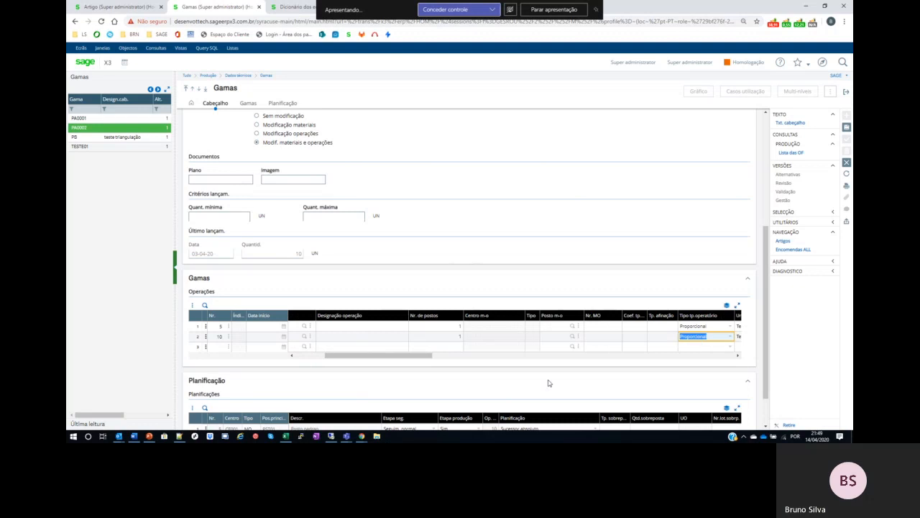
Step: Set operation 10's Tp. afinação to 50 and its Tp. Operatório to 300
{"action": "left_click", "coordinate": [662, 337]}
{"action": "type", "text": "50"}
{"action": "key", "text": "Tab"}
{"action": "key", "text": "Tab"}
{"action": "key", "text": "Tab"}
{"action": "key", "text": "Tab"}
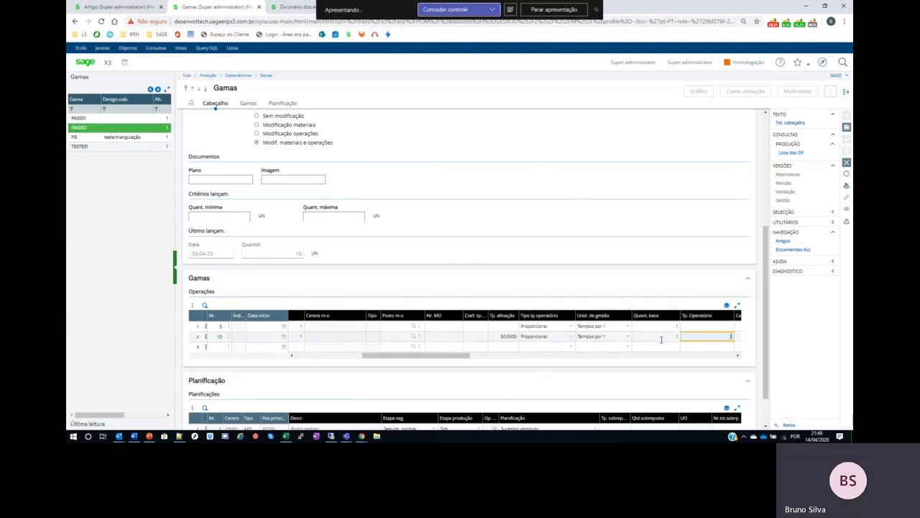
Step: Set operation 5's Tp. afinação to 20 and Tp. Operatório to 400, and save the routing
{"action": "left_click", "coordinate": [513, 325]}
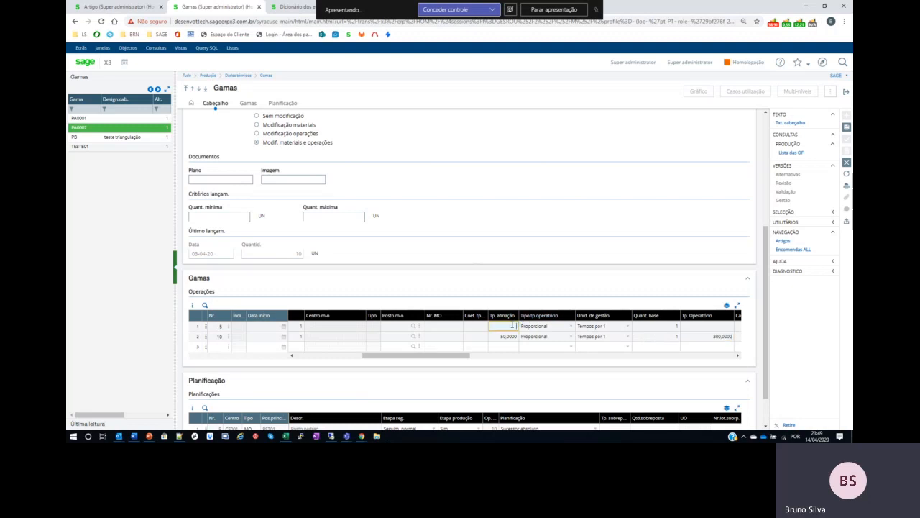
{"action": "type", "text": "20"}
{"action": "key", "text": "Tab"}
{"action": "key", "text": "Tab"}
{"action": "key", "text": "Tab"}
{"action": "key", "text": "Tab"}
{"action": "key", "text": "Tab"}
{"action": "key", "text": "Tab"}
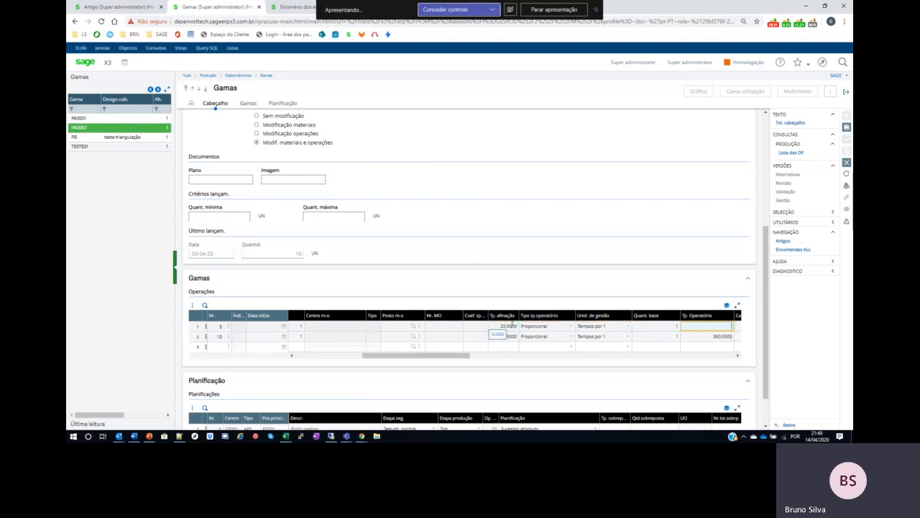
{"action": "key", "text": "shift+Tab"}
{"action": "key", "text": "shift+Tab"}
{"action": "type", "text": "400"}
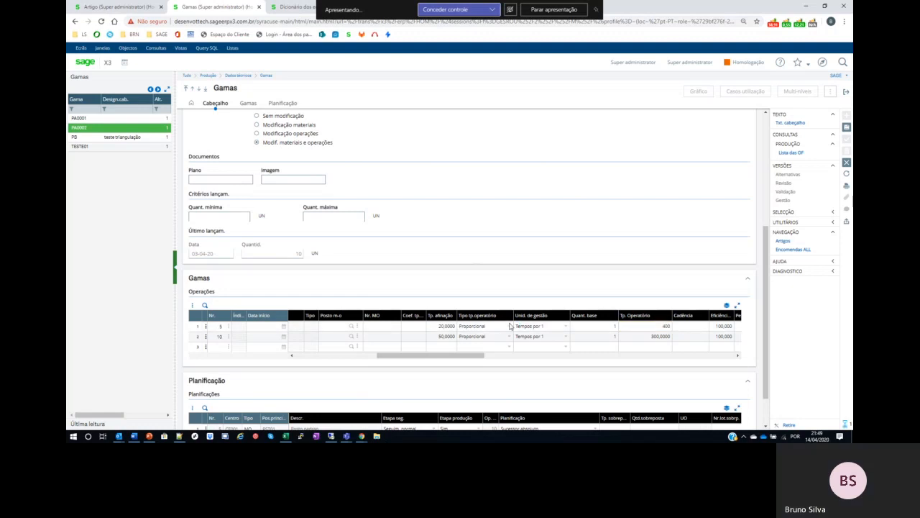
{"action": "key", "text": "ctrl+s"}
Step: Examine the routing's planning as a Gantt chart and as a list, widening the window and adjusting the displayed period
{"action": "left_click", "coordinate": [702, 99]}
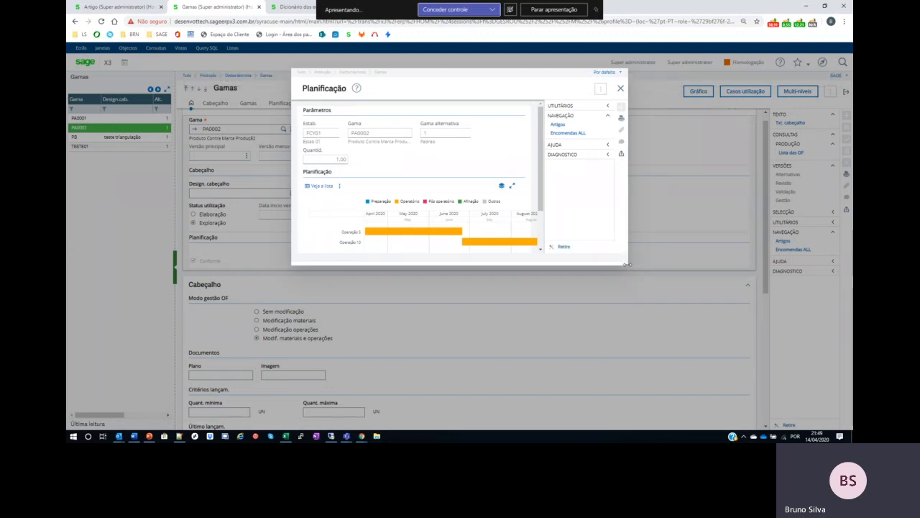
{"action": "left_click_drag", "start_coordinate": [625, 266], "coordinate": [748, 266]}
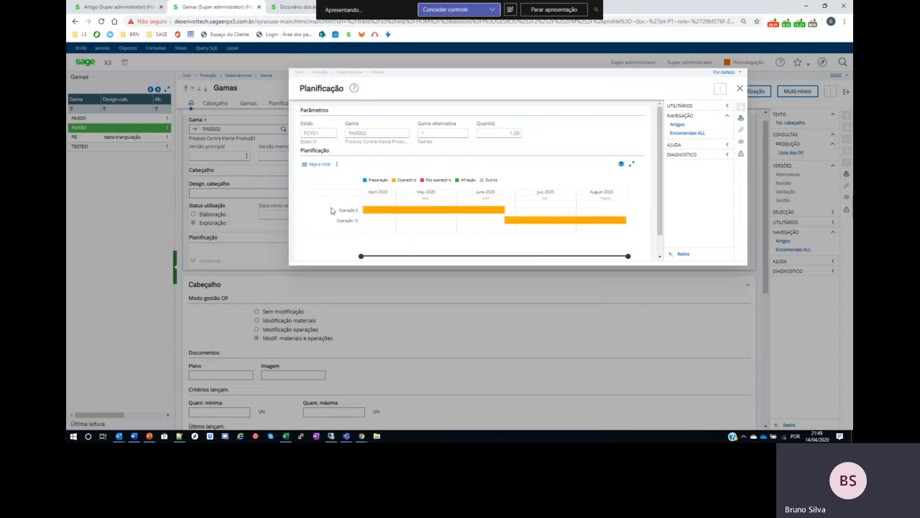
{"action": "left_click", "coordinate": [314, 166]}
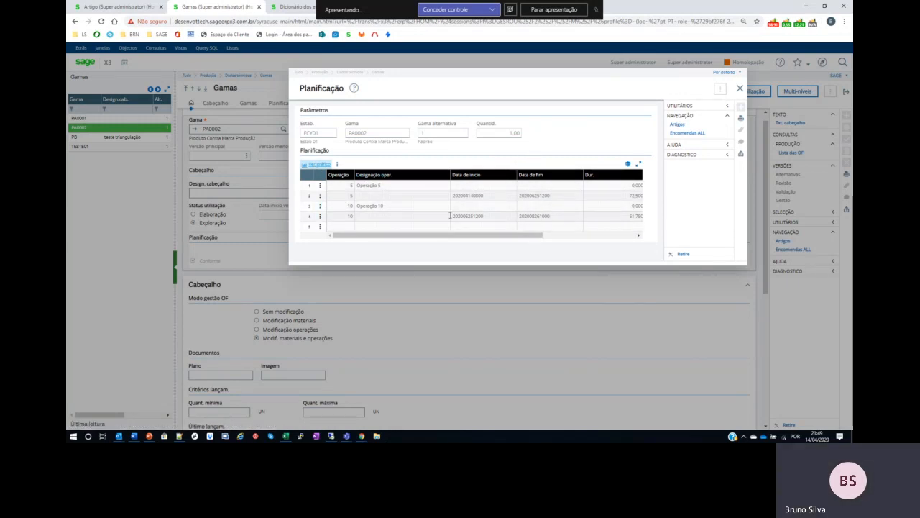
{"action": "left_click", "coordinate": [319, 164]}
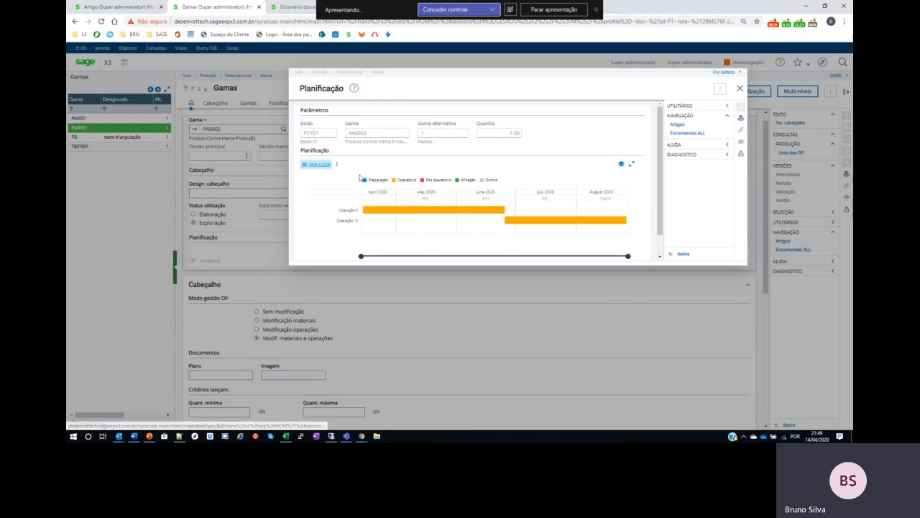
{"action": "left_click_drag", "start_coordinate": [629, 256], "coordinate": [662, 228]}
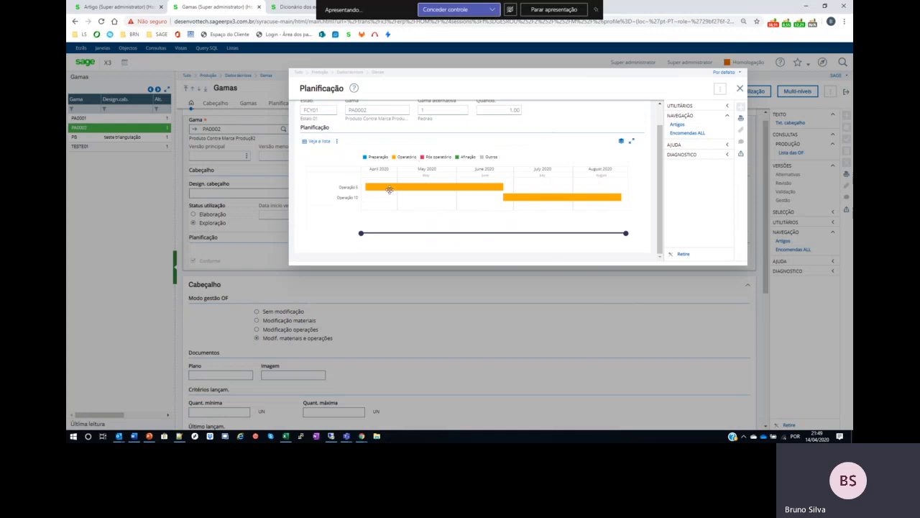
{"action": "scroll", "coordinate": [590, 135], "scroll_direction": "up", "scroll_amount": 1}
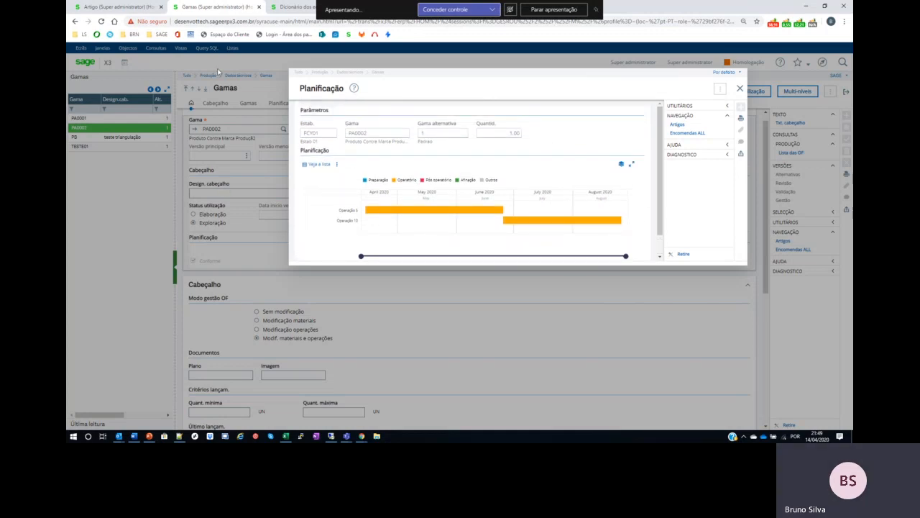
{"action": "left_click", "coordinate": [318, 165]}
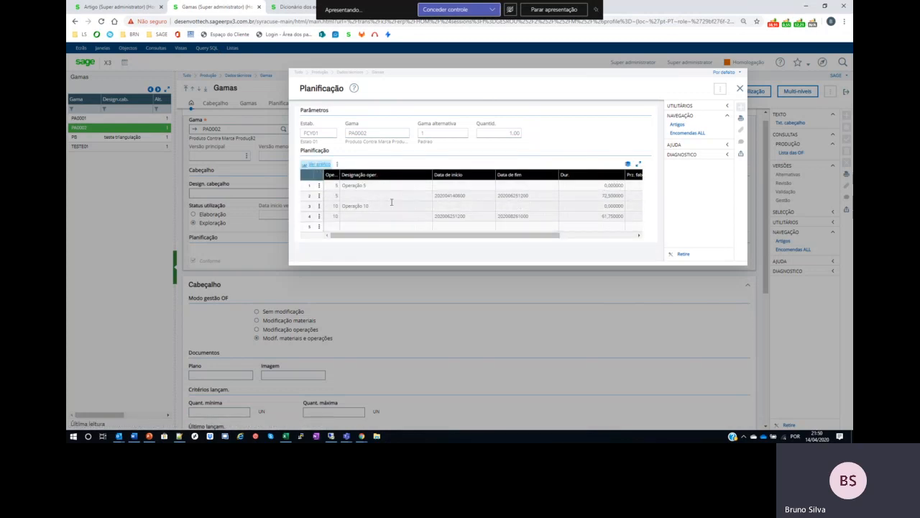
{"action": "left_click", "coordinate": [319, 165]}
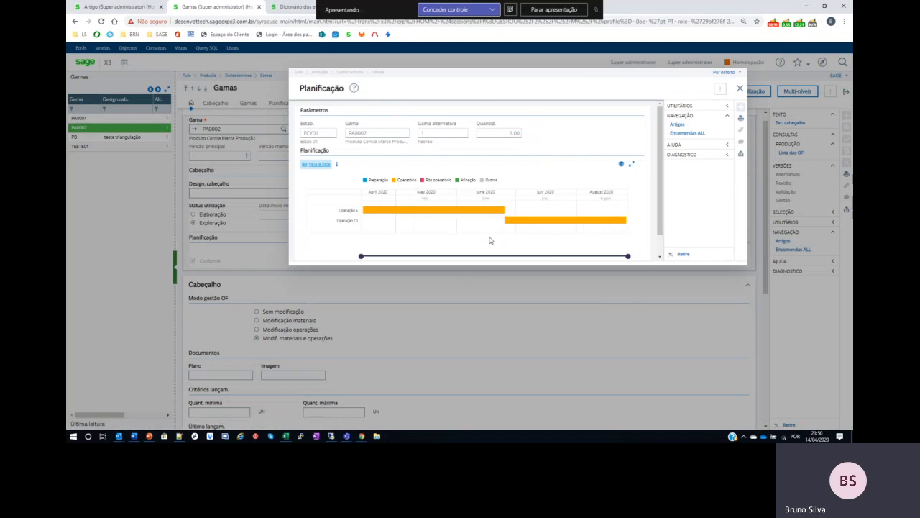
Step: Return to the screen dictionary's graphic parameters, set the chart type to Query and check which other fields can be edited
{"action": "left_click", "coordinate": [291, 6]}
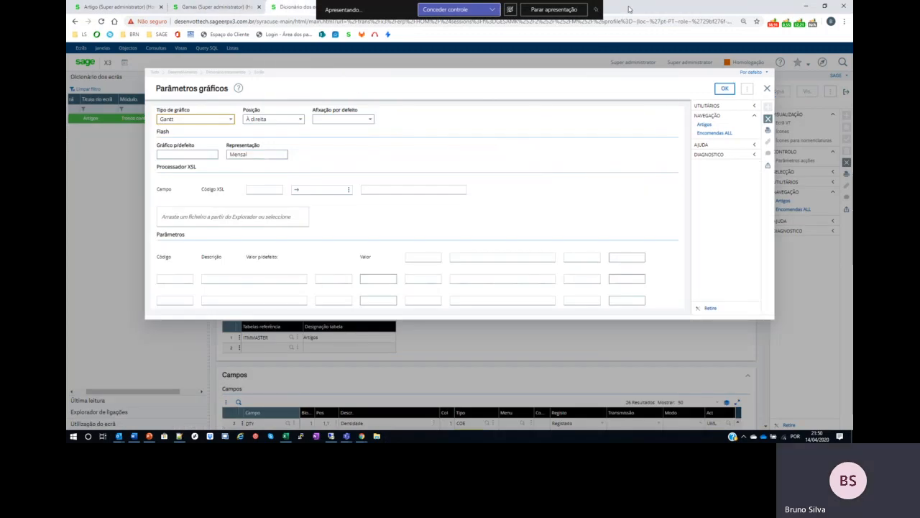
{"action": "left_click", "coordinate": [231, 120]}
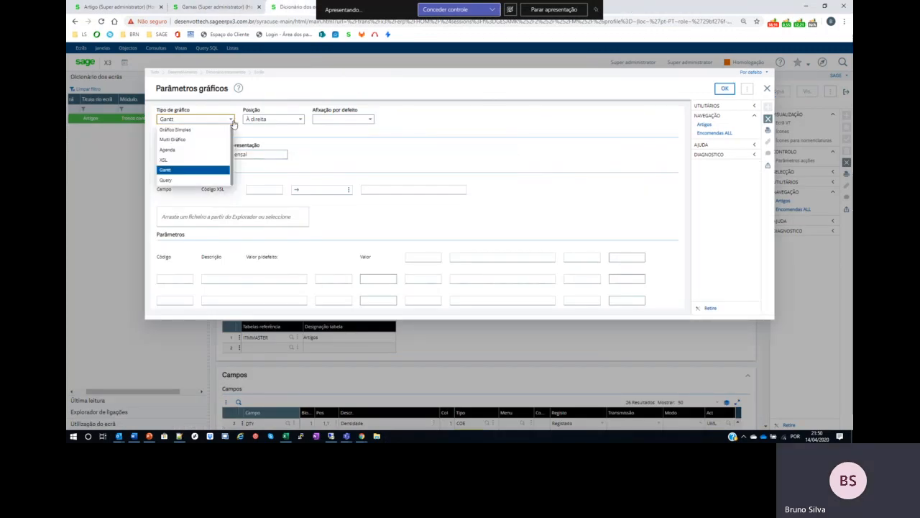
{"action": "left_click", "coordinate": [185, 179]}
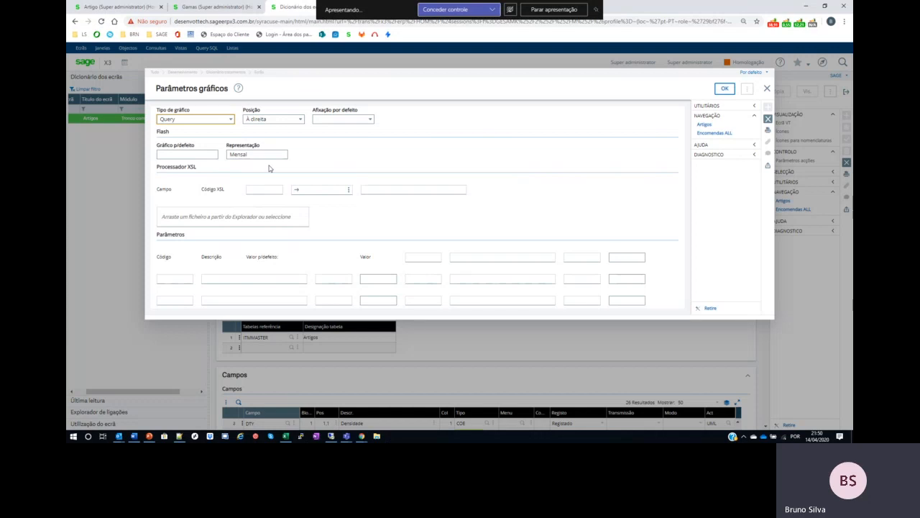
{"action": "left_click", "coordinate": [247, 154]}
{"action": "left_click", "coordinate": [314, 191]}
{"action": "left_click", "coordinate": [199, 153]}
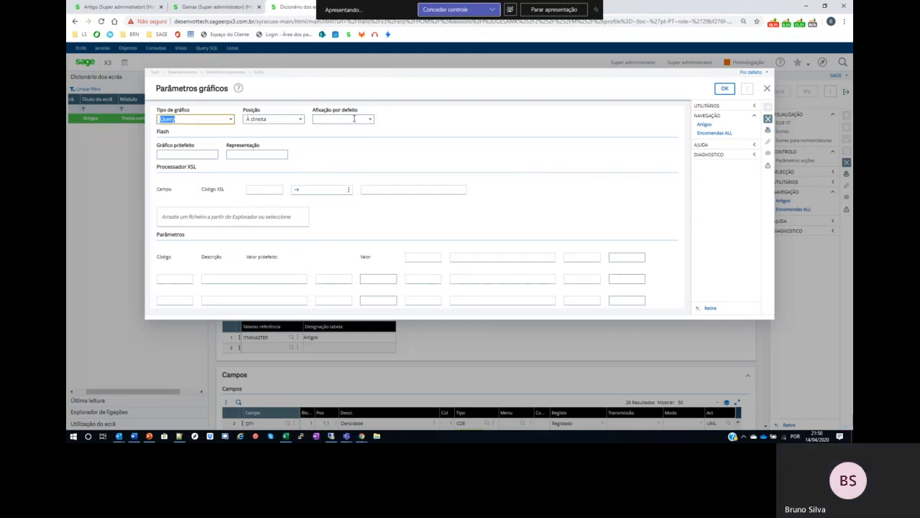
Step: Set the chart type in the graphic parameters to XSL
{"action": "left_click", "coordinate": [231, 119]}
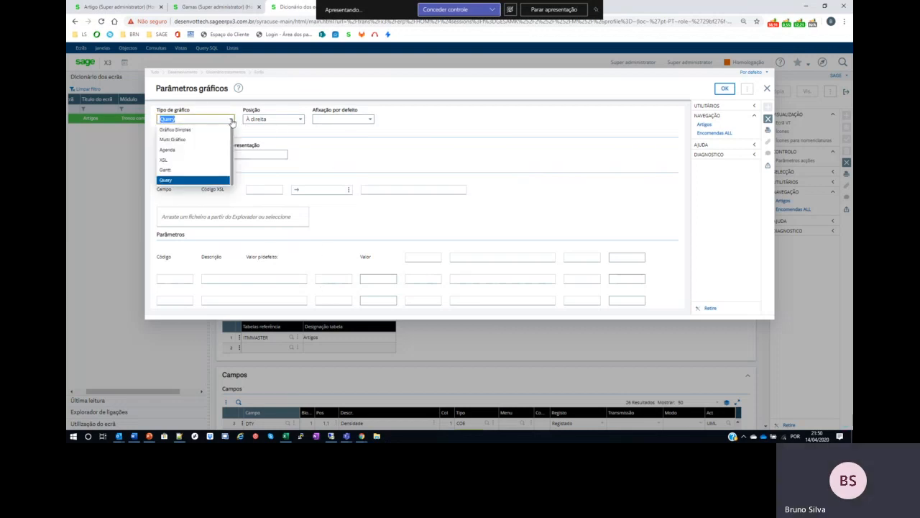
{"action": "left_click", "coordinate": [172, 162]}
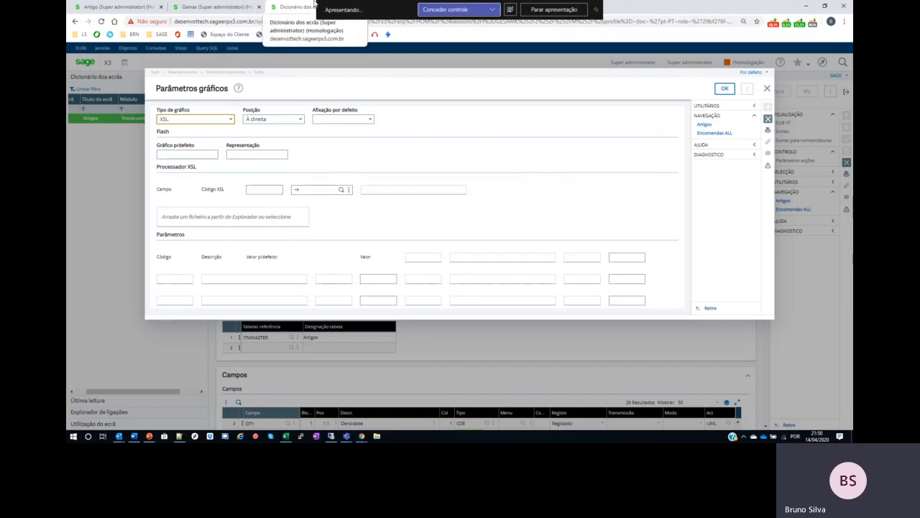
Step: List the screen components available for the Código XSL field in the graphic parameters
{"action": "left_click", "coordinate": [341, 190]}
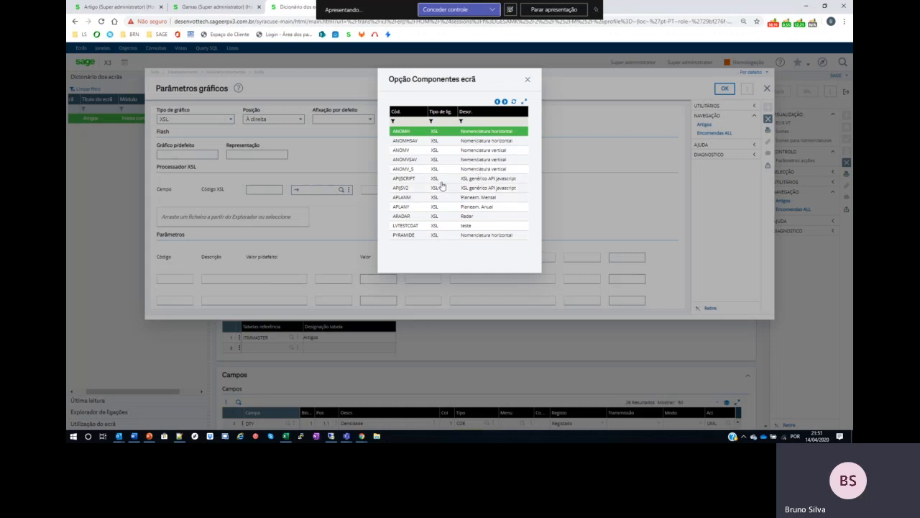
Step: Return to the Gamas page, close the planning window, and expand operations 5 and 10 in routing PA0002's multi-level view
{"action": "left_click", "coordinate": [136, 8]}
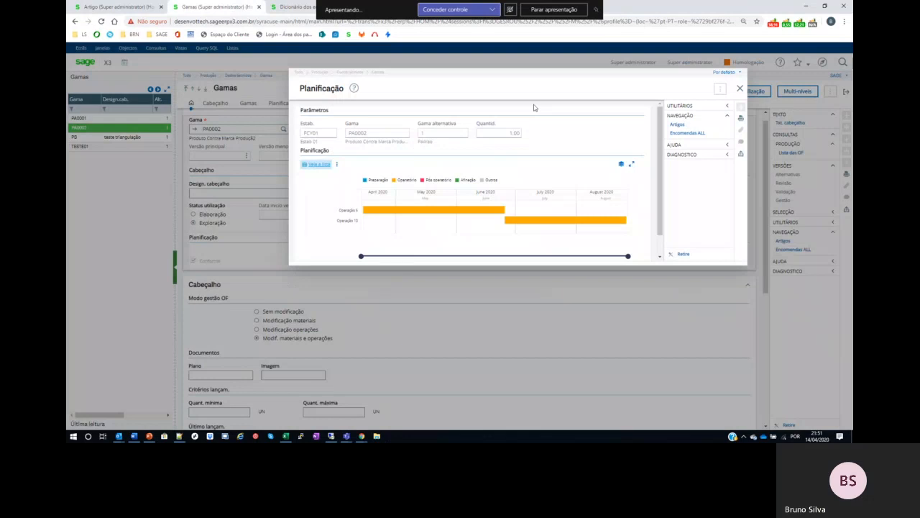
{"action": "left_click", "coordinate": [740, 88]}
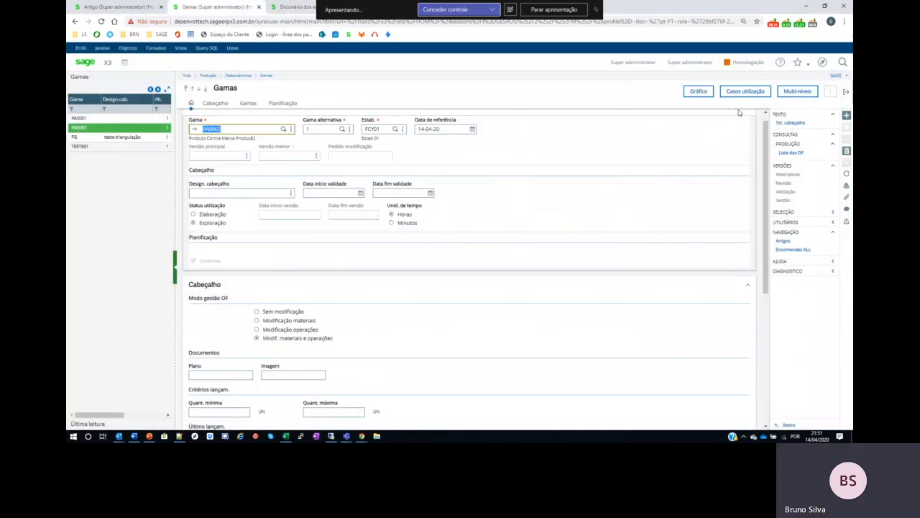
{"action": "left_click", "coordinate": [802, 92]}
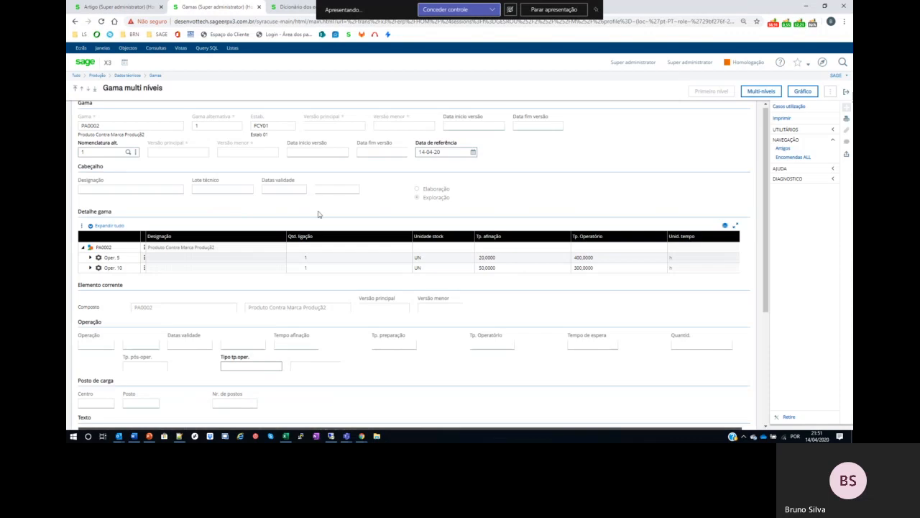
{"action": "left_click", "coordinate": [90, 257]}
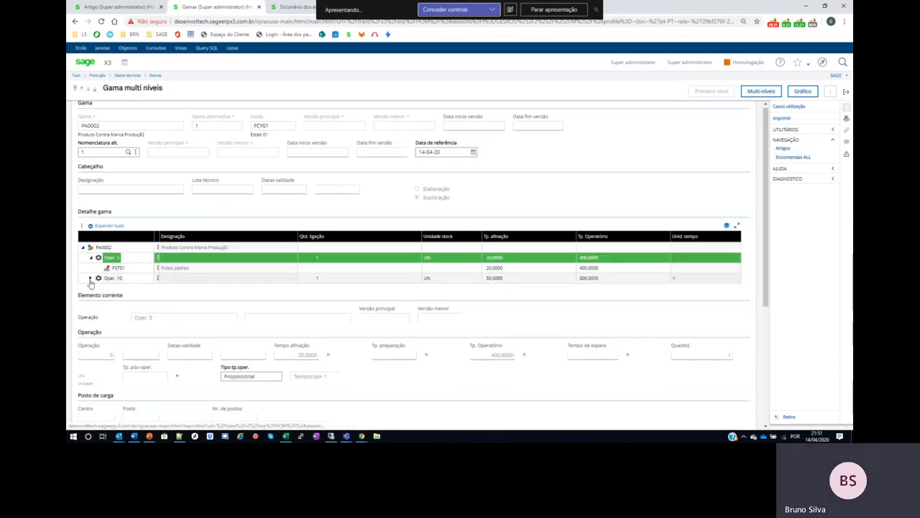
{"action": "left_click", "coordinate": [90, 279]}
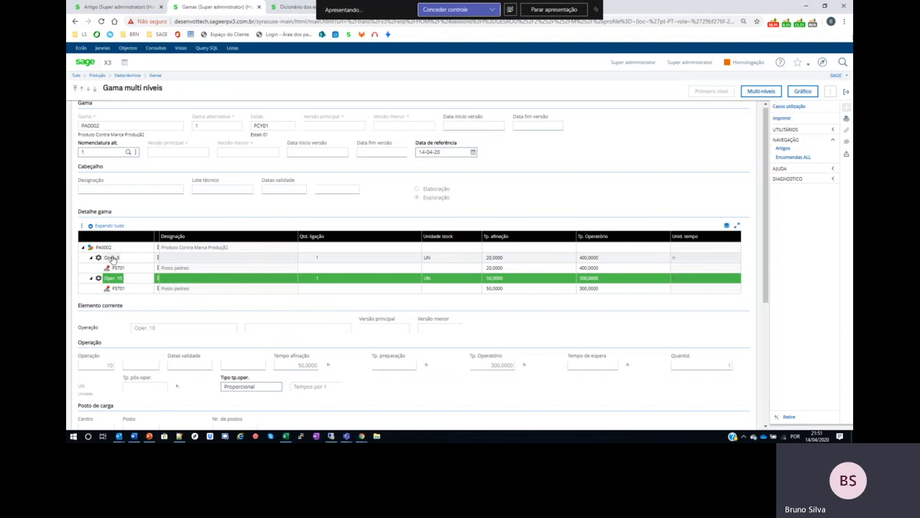
Step: Leave the routing screens and open article TESTE02 on the Artigo page, abandoning the pending modifications
{"action": "left_click", "coordinate": [846, 94]}
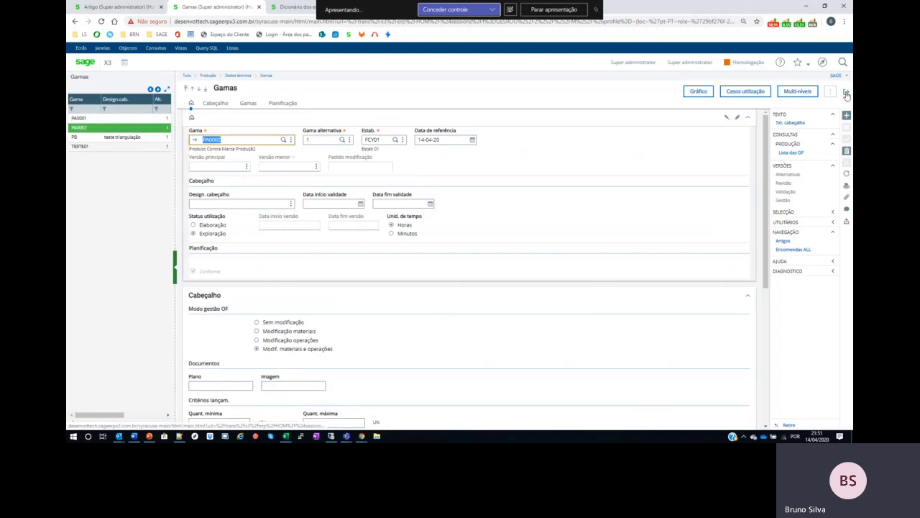
{"action": "left_click", "coordinate": [847, 94]}
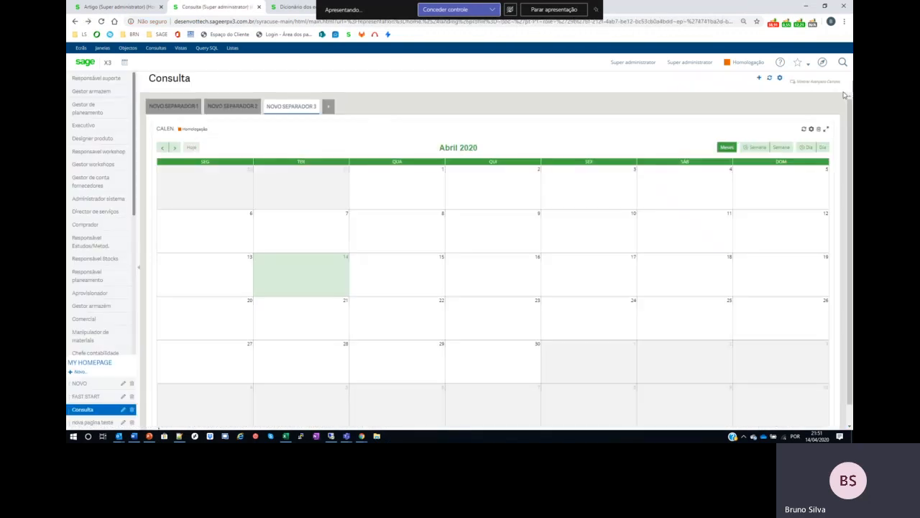
{"action": "left_click", "coordinate": [116, 8]}
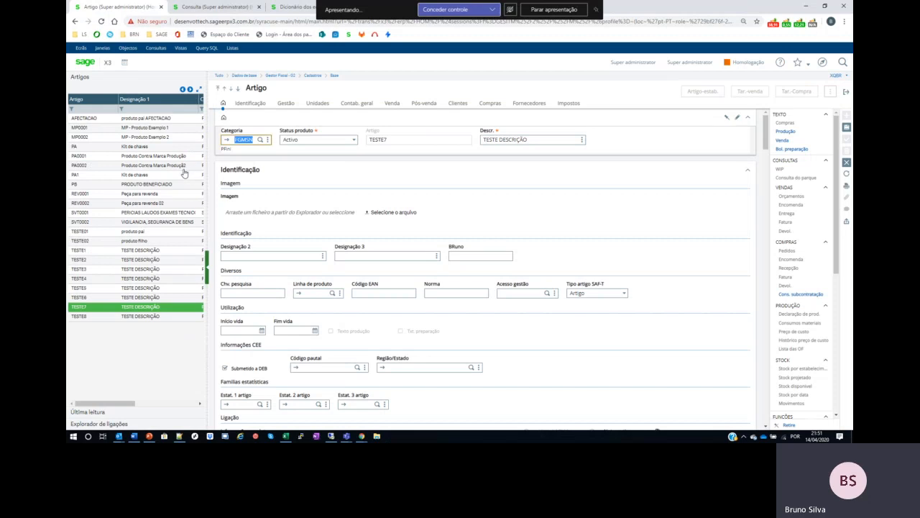
{"action": "left_click", "coordinate": [134, 242]}
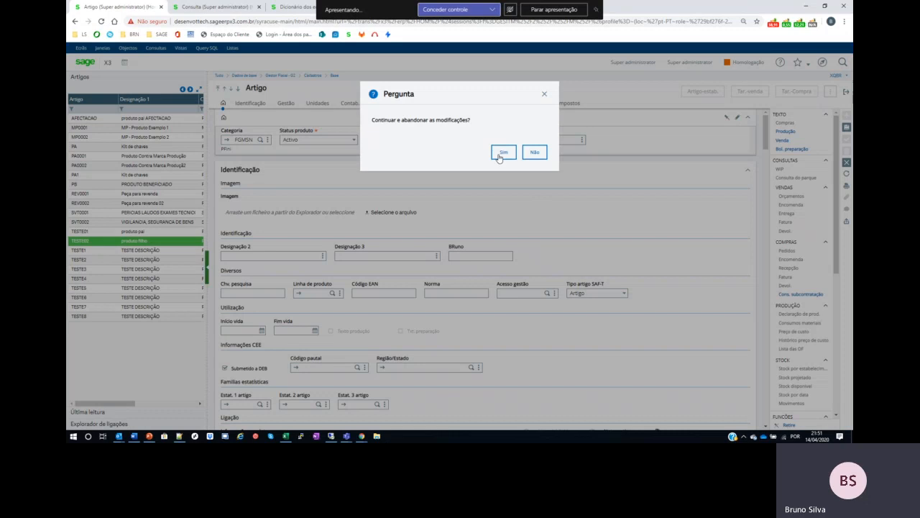
{"action": "left_click", "coordinate": [503, 153]}
Step: Open the production bill of materials for article TESTE02 and start it with alternative 1
{"action": "scroll", "coordinate": [791, 288], "scroll_direction": "down", "scroll_amount": 5}
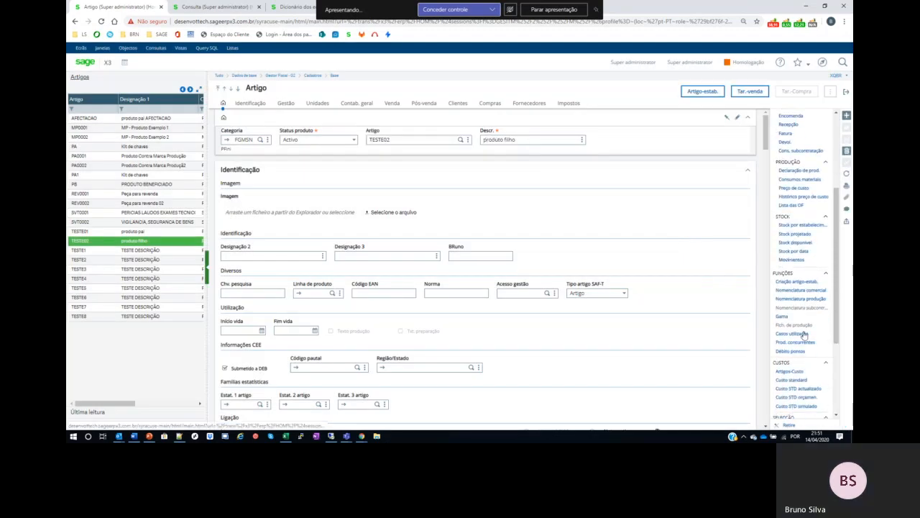
{"action": "scroll", "coordinate": [793, 206], "scroll_direction": "down", "scroll_amount": 1}
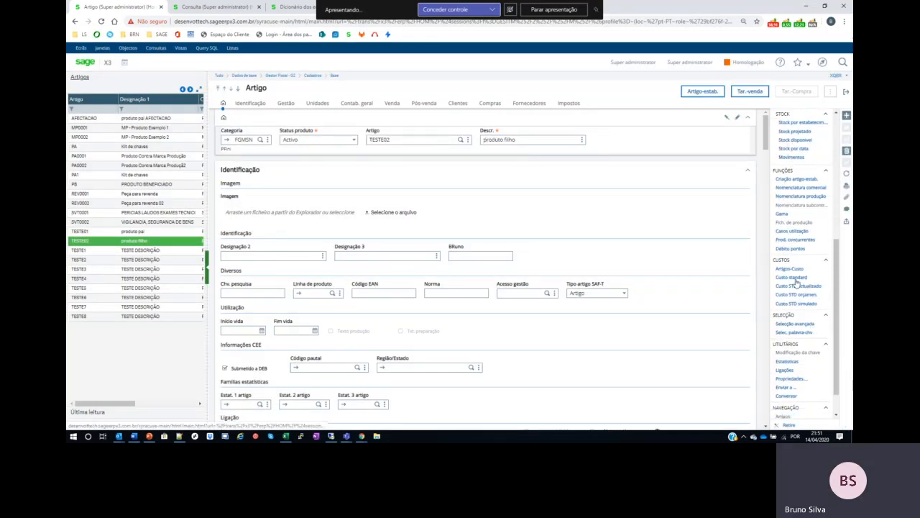
{"action": "scroll", "coordinate": [817, 338], "scroll_direction": "down", "scroll_amount": 1}
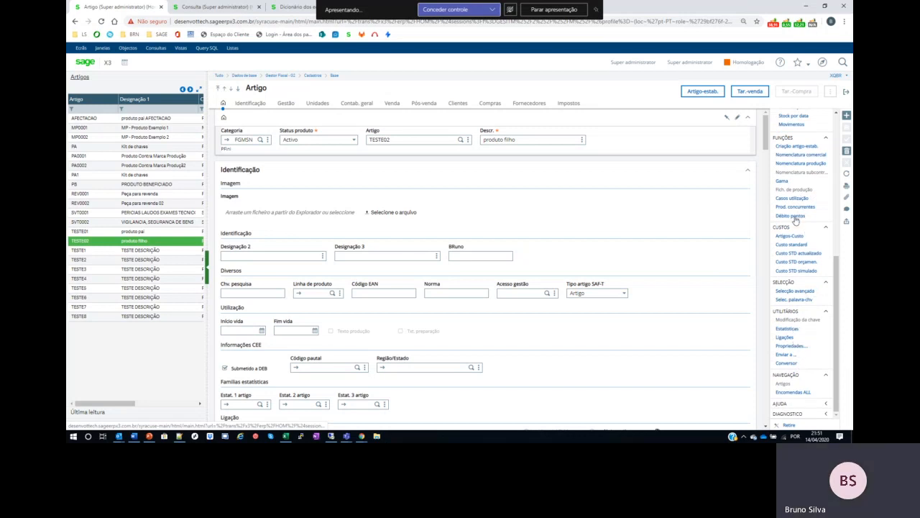
{"action": "scroll", "coordinate": [800, 225], "scroll_direction": "up", "scroll_amount": 2}
{"action": "scroll", "coordinate": [801, 224], "scroll_direction": "up", "scroll_amount": 5}
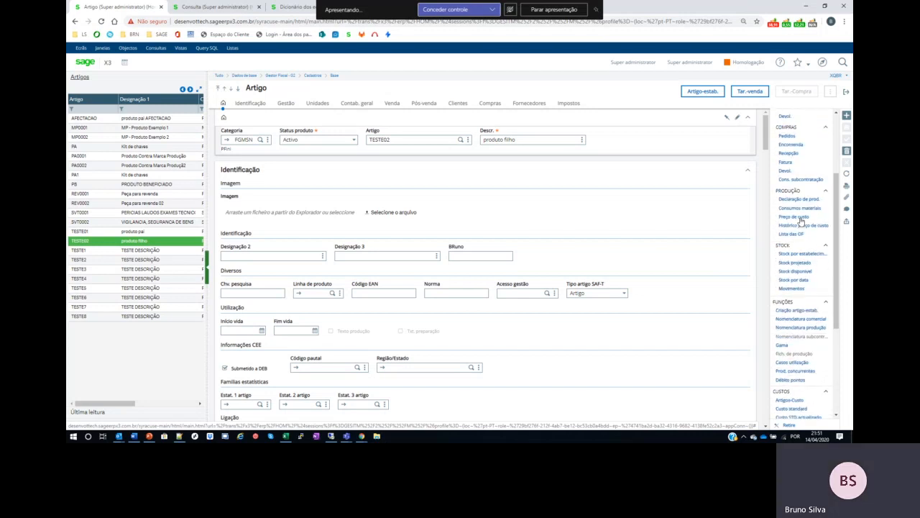
{"action": "scroll", "coordinate": [805, 277], "scroll_direction": "up", "scroll_amount": 2}
{"action": "scroll", "coordinate": [807, 273], "scroll_direction": "down", "scroll_amount": 5}
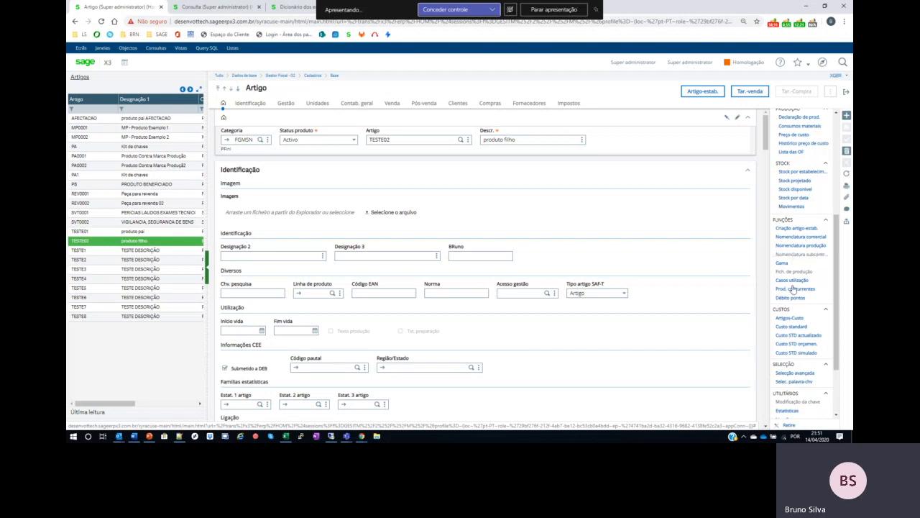
{"action": "left_click", "coordinate": [800, 246]}
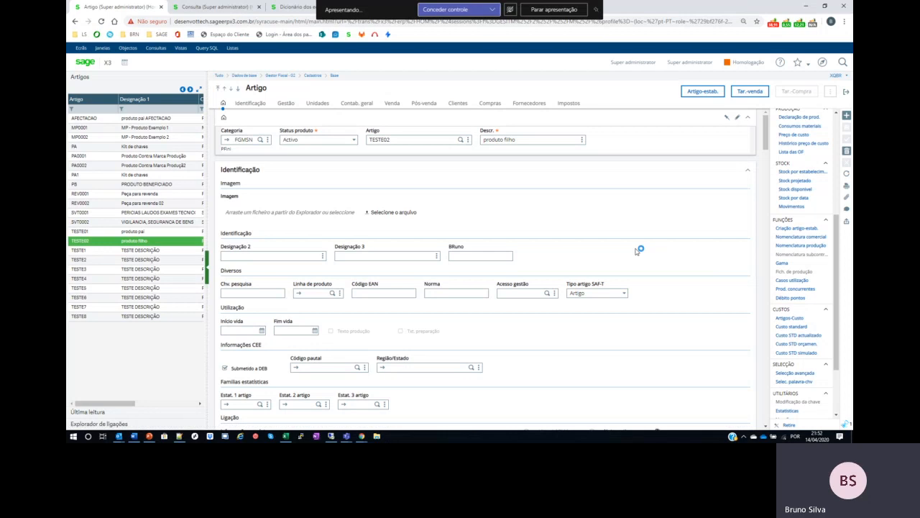
{"action": "key", "text": "Tab"}
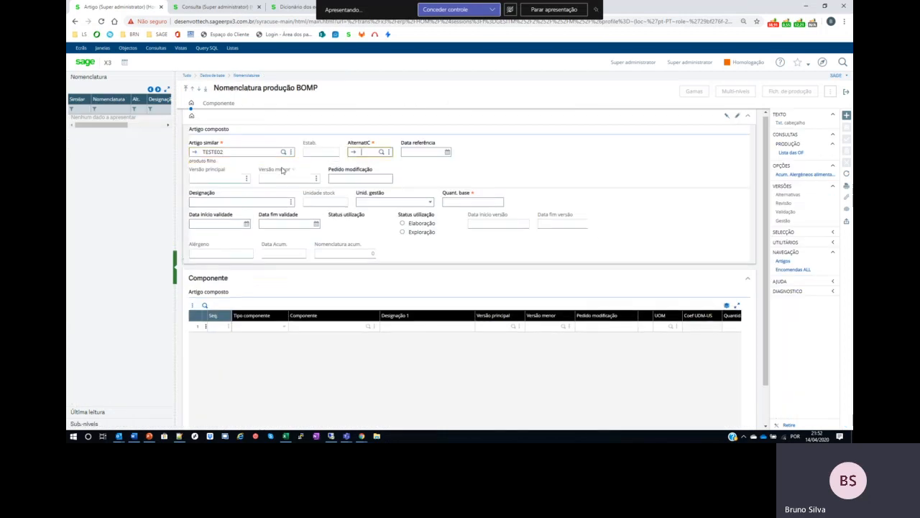
{"action": "key", "text": "Tab"}
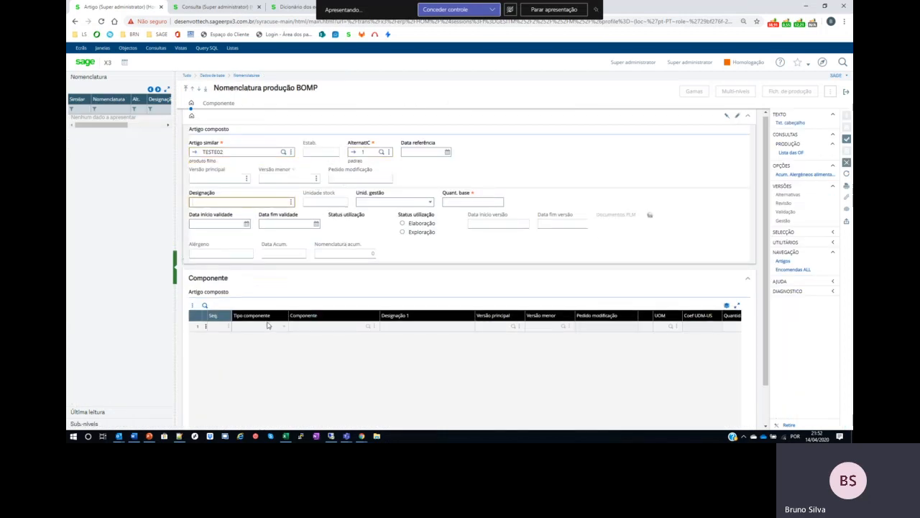
Step: Add component REV0001 with a link quantity of 1 as the first line of the bill of materials
{"action": "left_click", "coordinate": [212, 328]}
{"action": "left_click", "coordinate": [367, 333]}
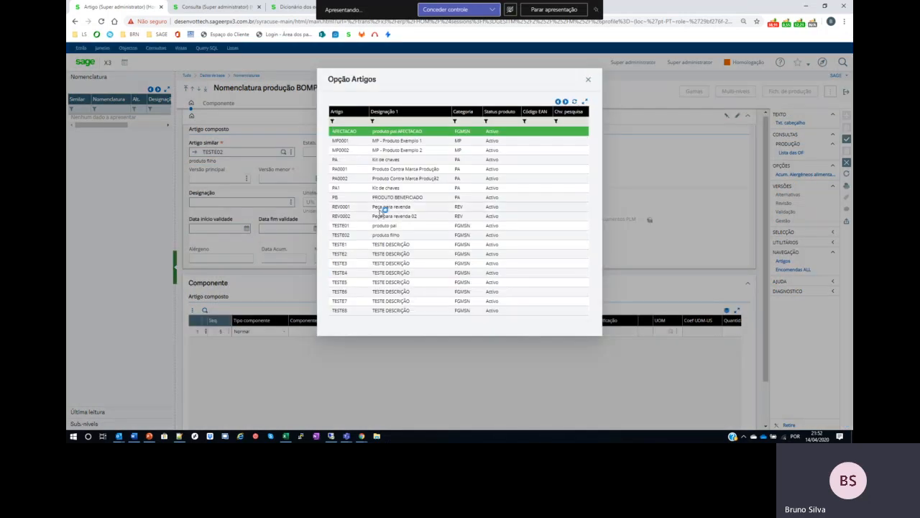
{"action": "left_click", "coordinate": [381, 207]}
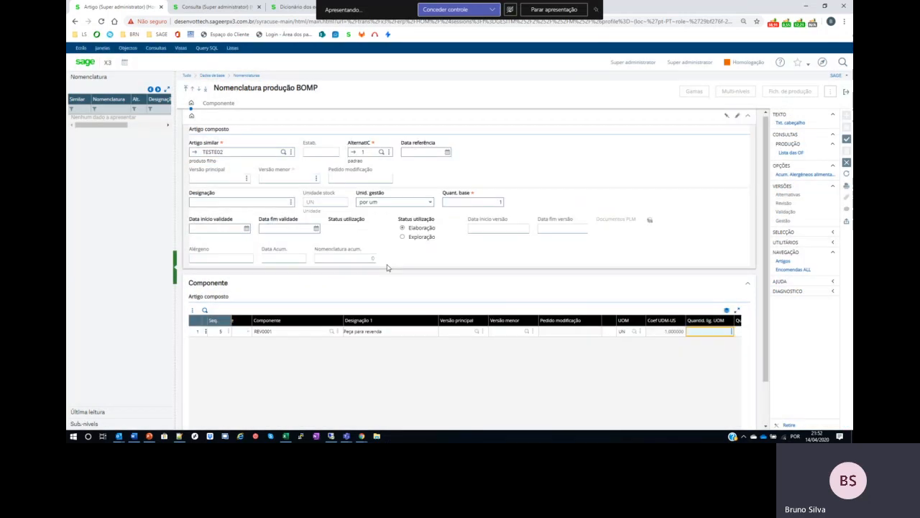
{"action": "type", "text": "1"}
{"action": "key", "text": "Tab"}
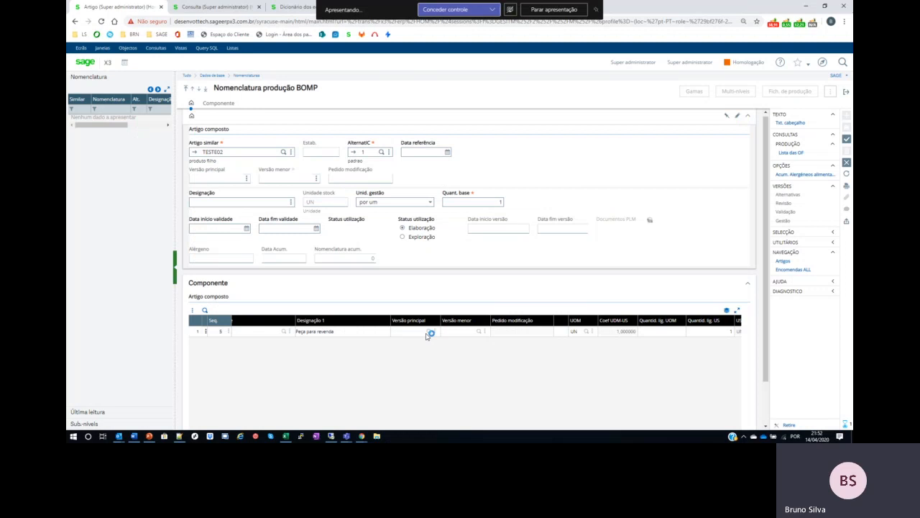
Step: Add component TESTE2 with a link quantity of 3 as the second line
{"action": "left_click", "coordinate": [215, 343]}
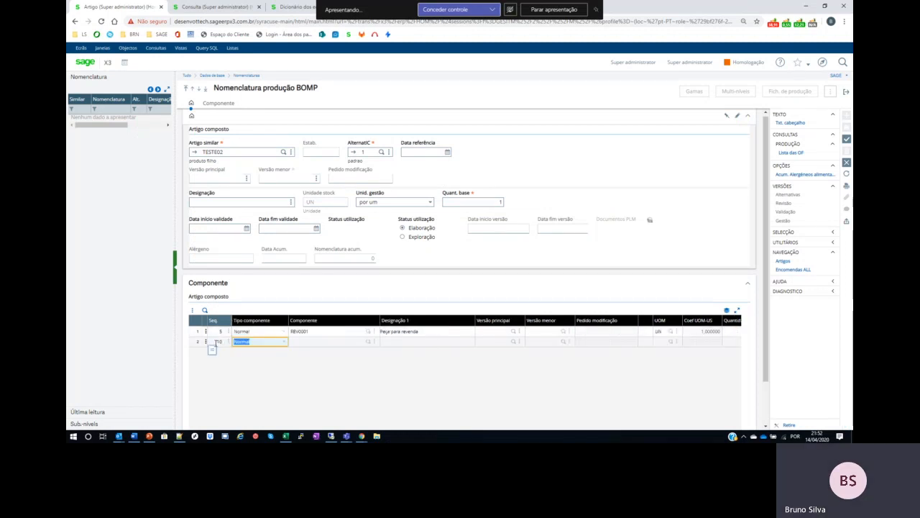
{"action": "left_click", "coordinate": [366, 343]}
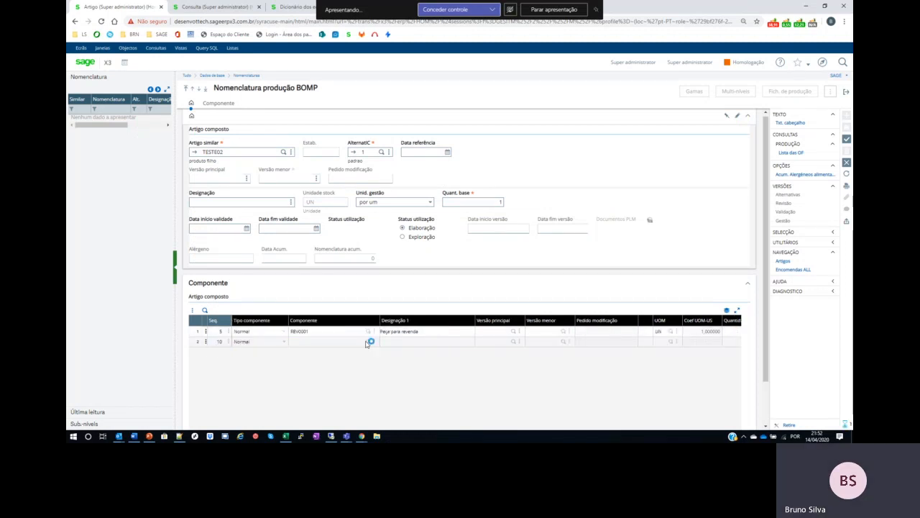
{"action": "left_click", "coordinate": [365, 251]}
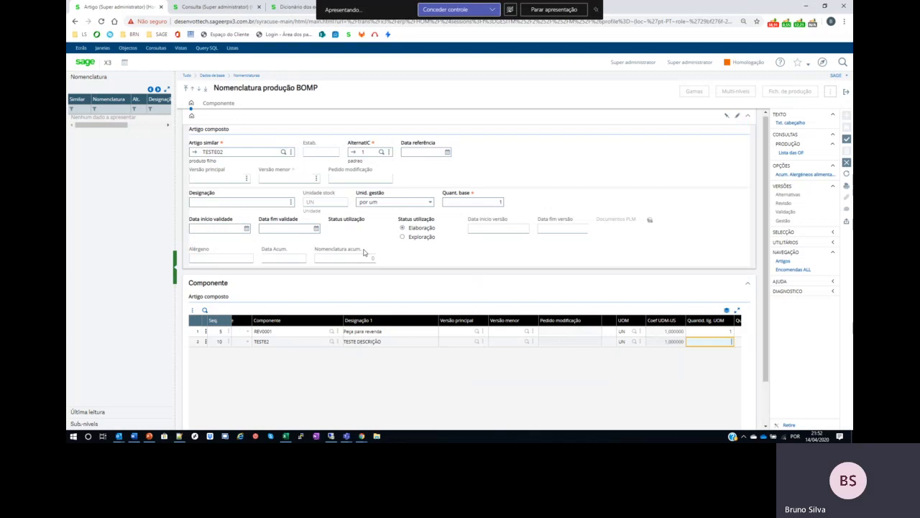
{"action": "type", "text": "3"}
{"action": "key", "text": "Tab"}
Step: Add component PA with a link quantity of 3 as the third line and create the bill of materials
{"action": "left_click", "coordinate": [214, 352]}
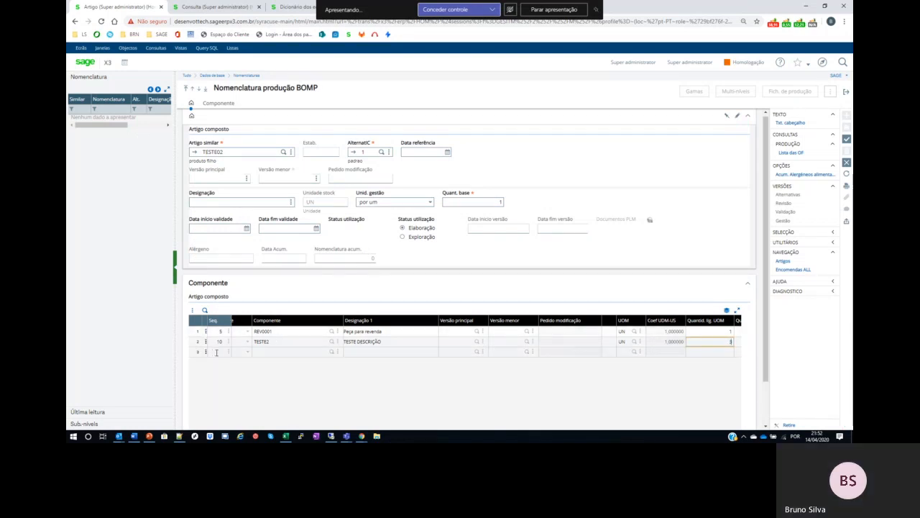
{"action": "key", "text": "Tab"}
{"action": "key", "text": "Tab"}
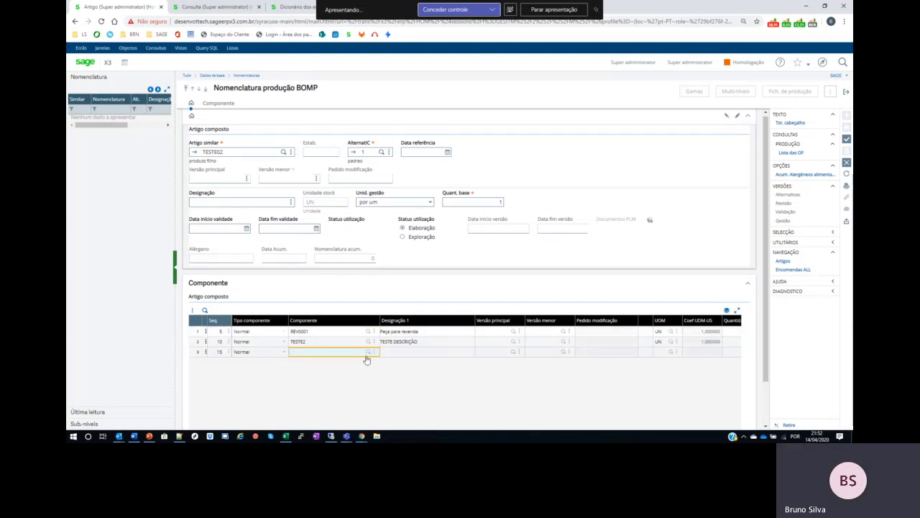
{"action": "left_click", "coordinate": [367, 353]}
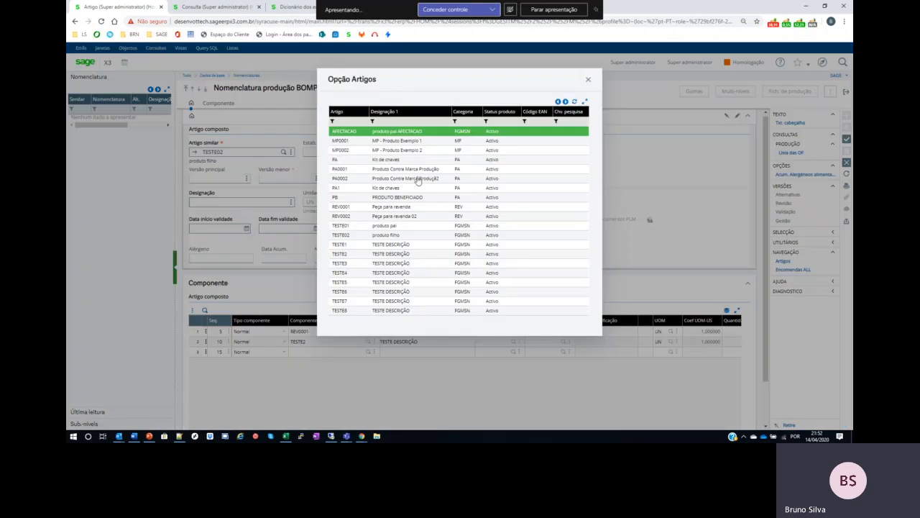
{"action": "left_click", "coordinate": [373, 160]}
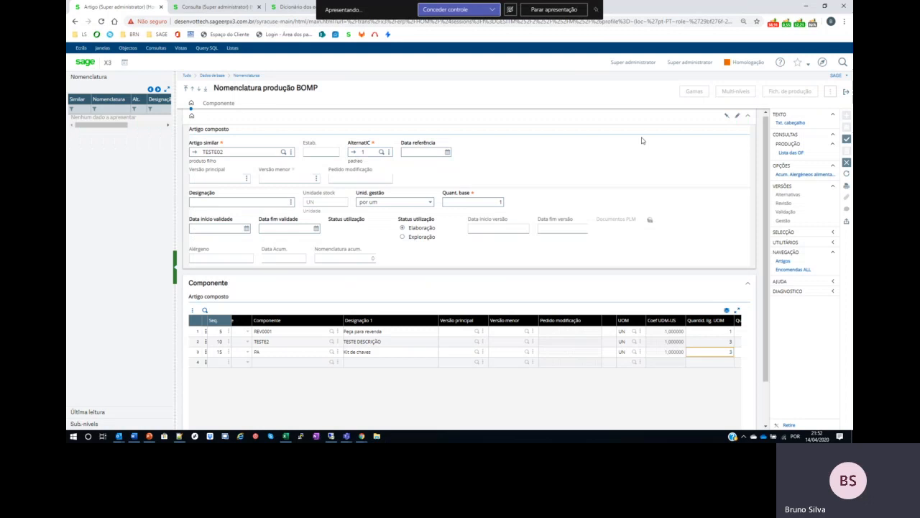
{"action": "left_click", "coordinate": [846, 138]}
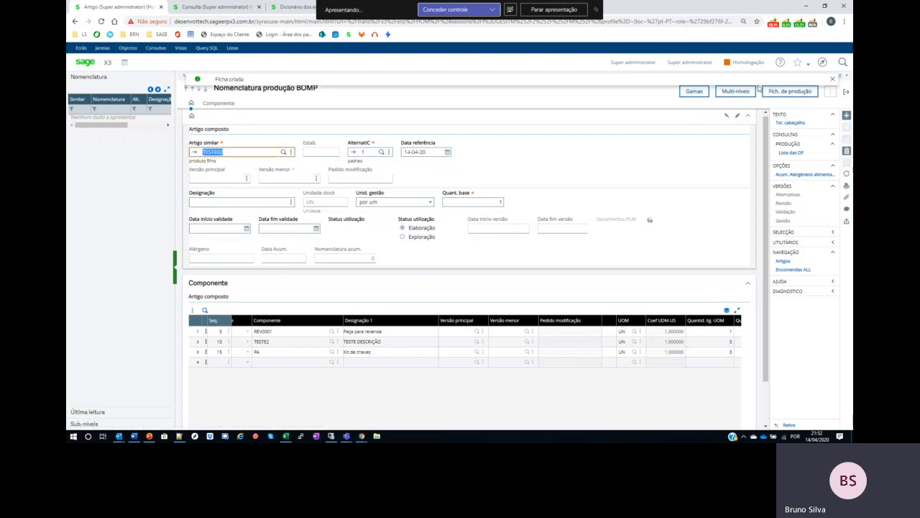
Step: Display TESTE02's production sheet for establishment FCY01 with alternative routing 1, and collapse and re-expand its component tree
{"action": "left_click", "coordinate": [790, 91]}
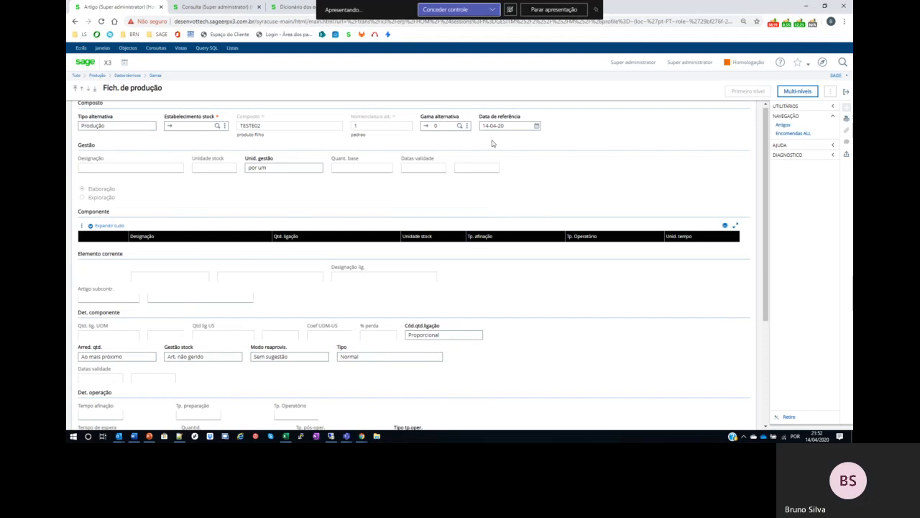
{"action": "left_click", "coordinate": [191, 126]}
{"action": "left_click", "coordinate": [217, 126]}
{"action": "left_click", "coordinate": [407, 134]}
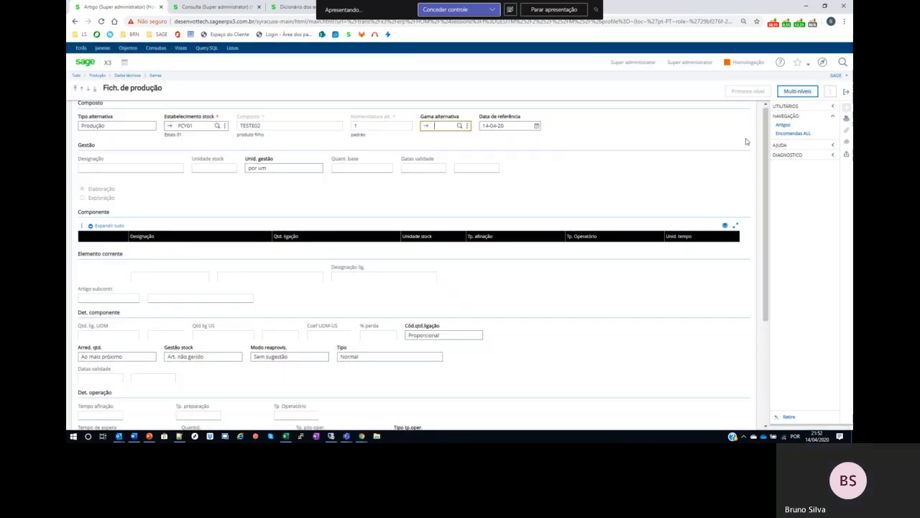
{"action": "left_click", "coordinate": [798, 92]}
{"action": "left_click", "coordinate": [449, 125]}
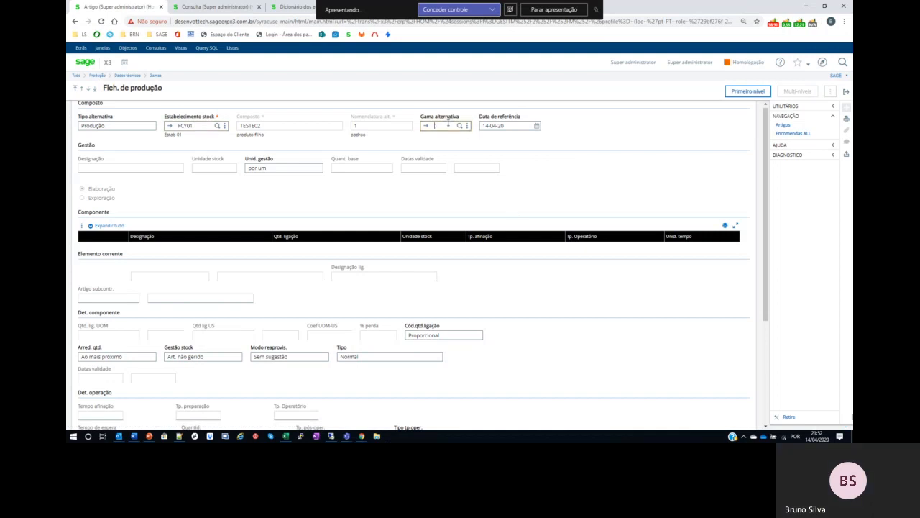
{"action": "key", "text": "Tab"}
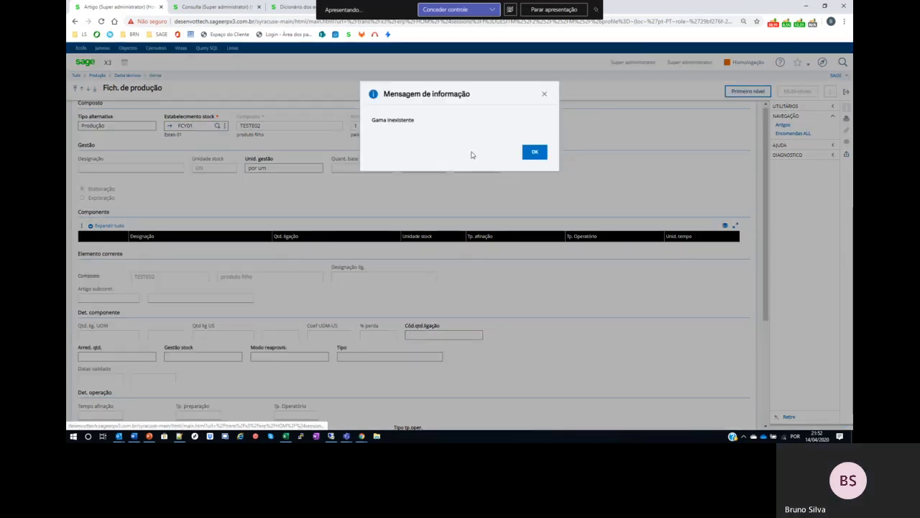
{"action": "left_click", "coordinate": [536, 154]}
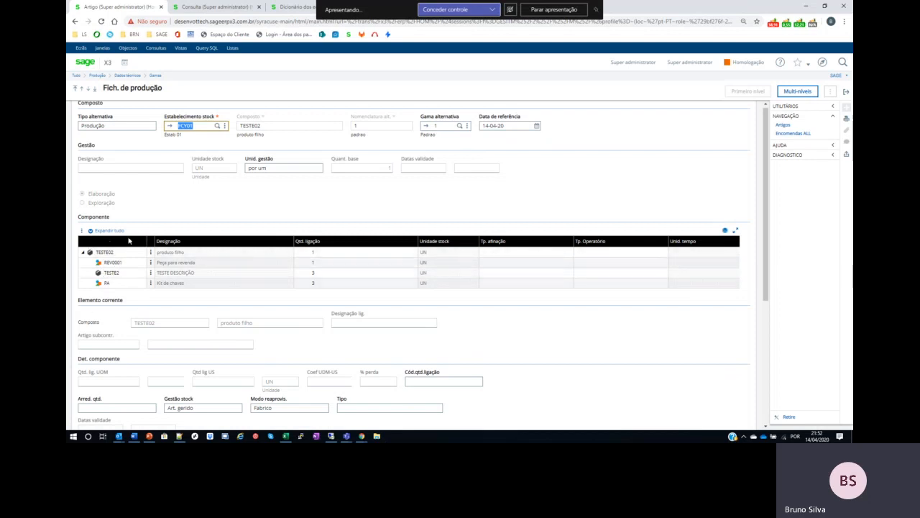
{"action": "left_click", "coordinate": [84, 253]}
{"action": "left_click", "coordinate": [83, 253]}
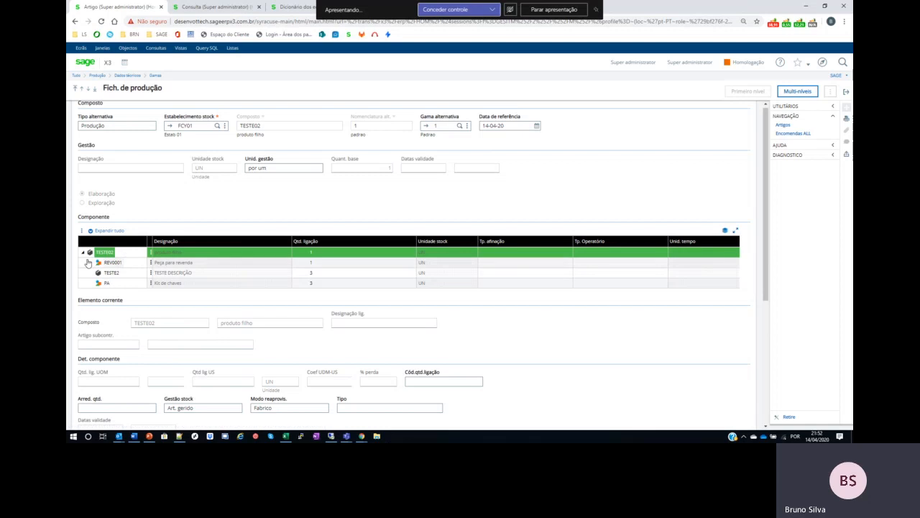
Step: Toggle the TESTE02 root node in the production sheet's component tree to hide, show and hide its components again
{"action": "left_click", "coordinate": [84, 253]}
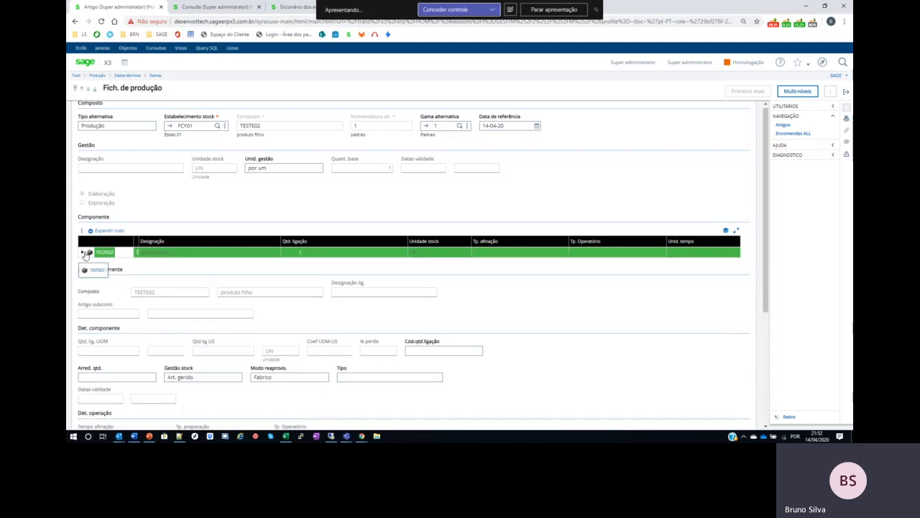
{"action": "left_click", "coordinate": [83, 253]}
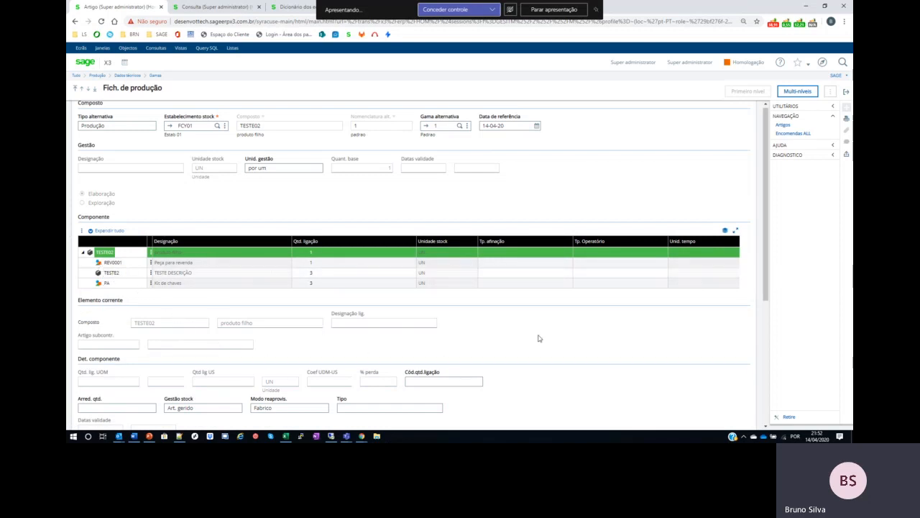
{"action": "left_click", "coordinate": [82, 252]}
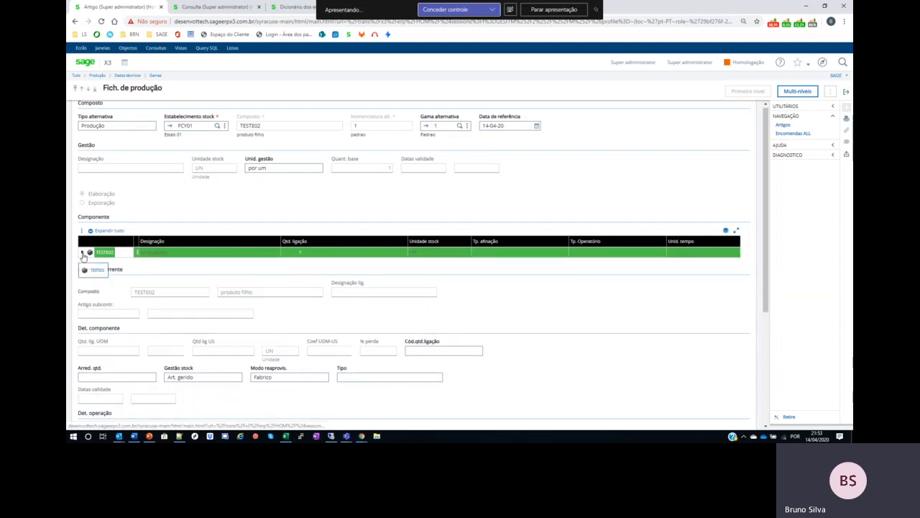
Step: Return to the screen dictionary's graphic parameters and choose ANOMV (Nomenclatura vertical) as the XSL code
{"action": "left_click", "coordinate": [280, 9]}
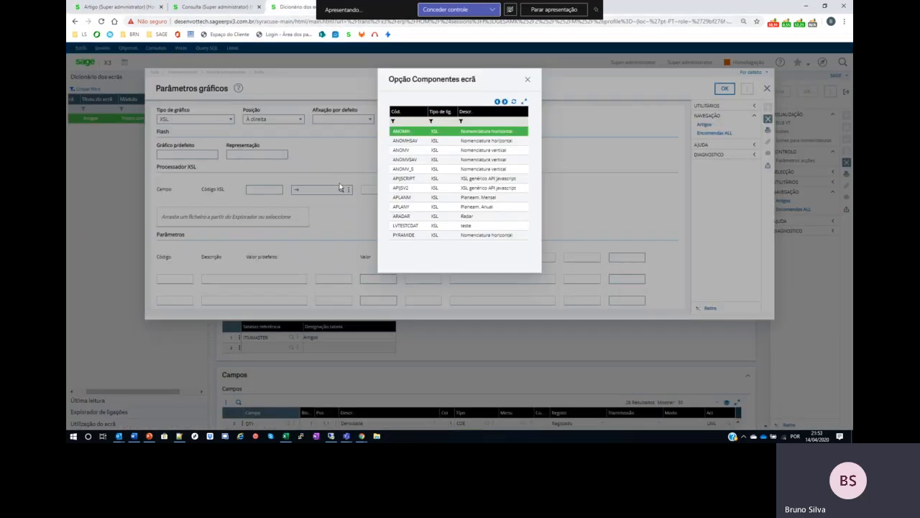
{"action": "left_click", "coordinate": [529, 80]}
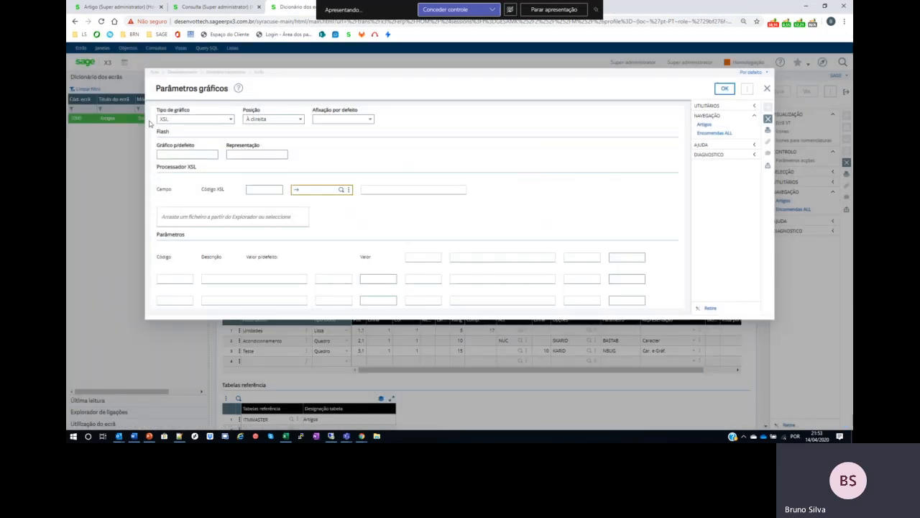
{"action": "left_click", "coordinate": [342, 189]}
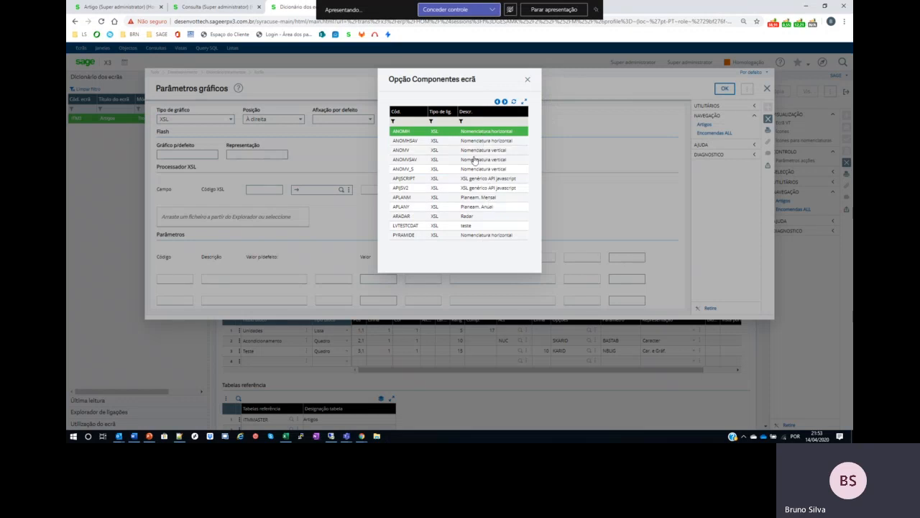
{"action": "left_click", "coordinate": [451, 150]}
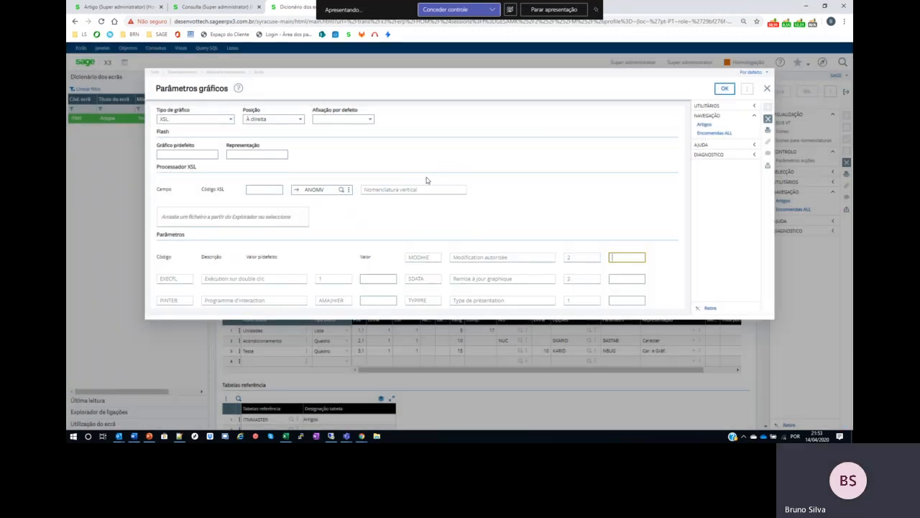
Step: Open the ANOMV screen component's record, examine the XSL and script code in its definition, and return to the graphic parameters
{"action": "left_click", "coordinate": [297, 191]}
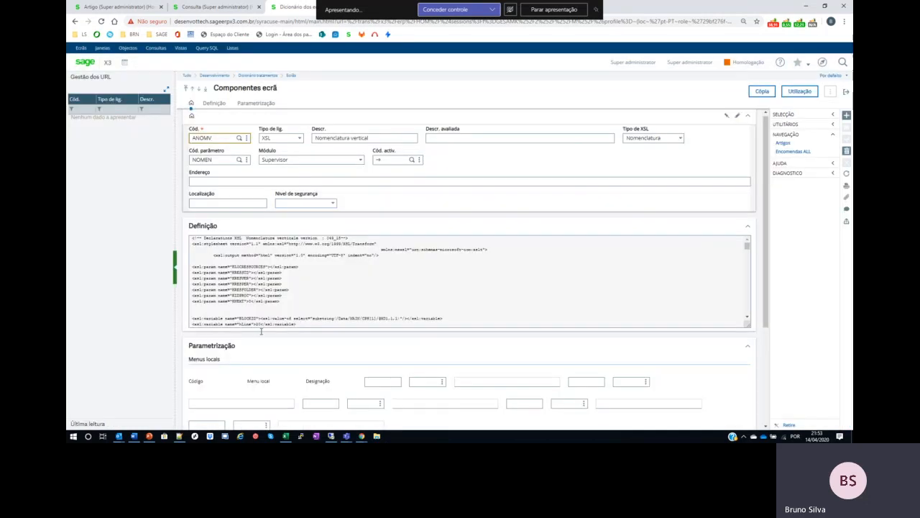
{"action": "left_click", "coordinate": [348, 300]}
{"action": "scroll", "coordinate": [347, 300], "scroll_direction": "down", "scroll_amount": 10}
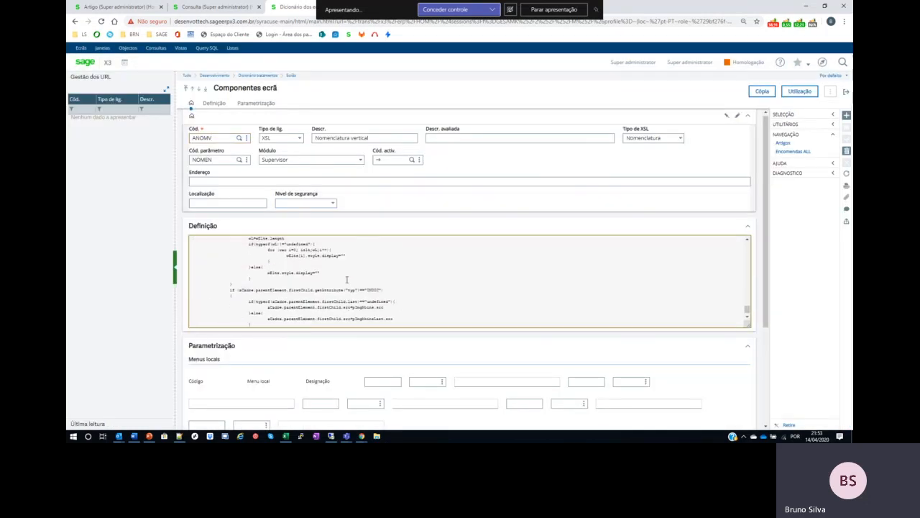
{"action": "scroll", "coordinate": [483, 279], "scroll_direction": "up", "scroll_amount": 2}
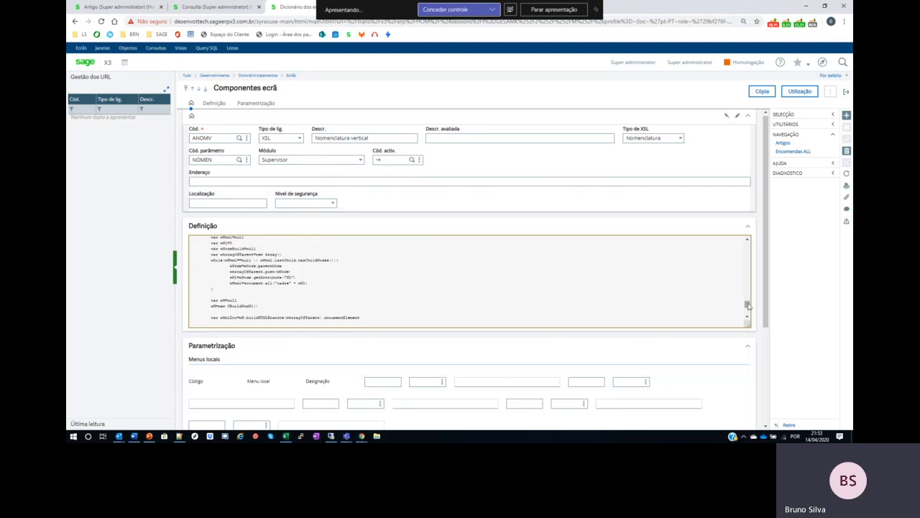
{"action": "left_click_drag", "start_coordinate": [748, 306], "coordinate": [748, 245]}
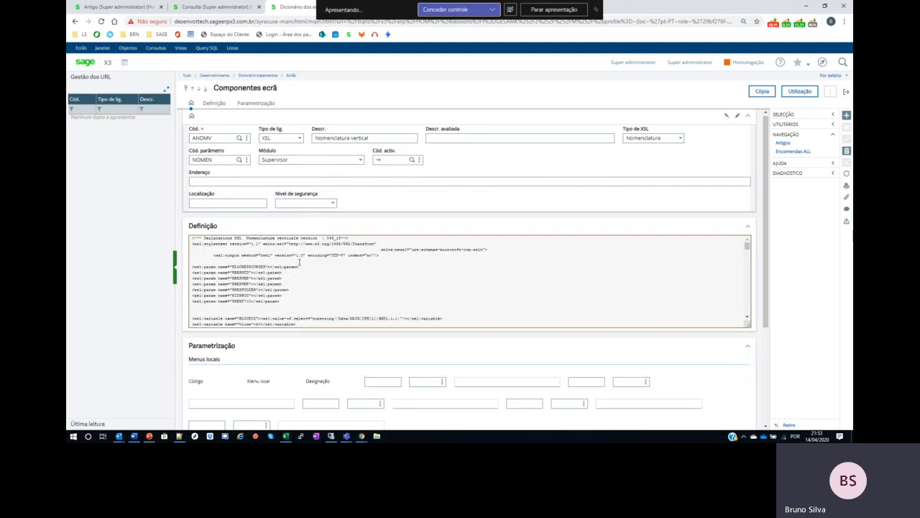
{"action": "scroll", "coordinate": [289, 270], "scroll_direction": "down", "scroll_amount": 5}
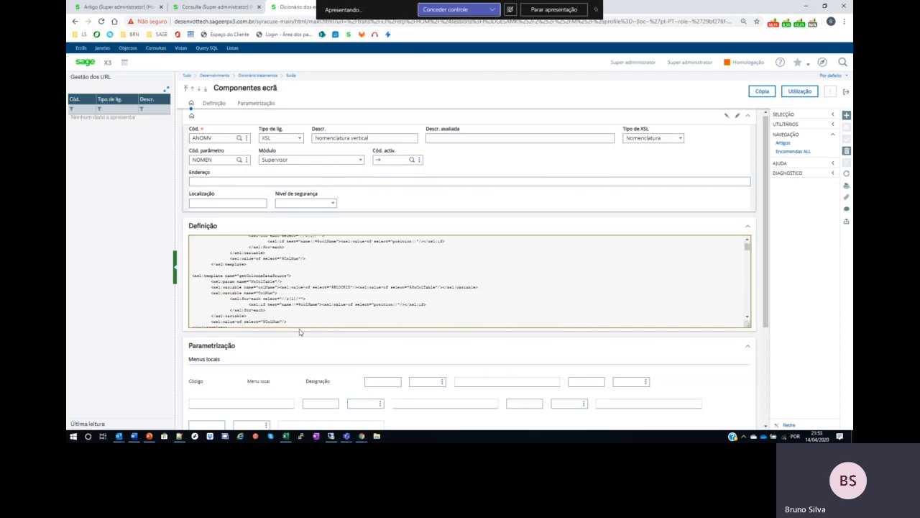
{"action": "scroll", "coordinate": [333, 267], "scroll_direction": "down", "scroll_amount": 5}
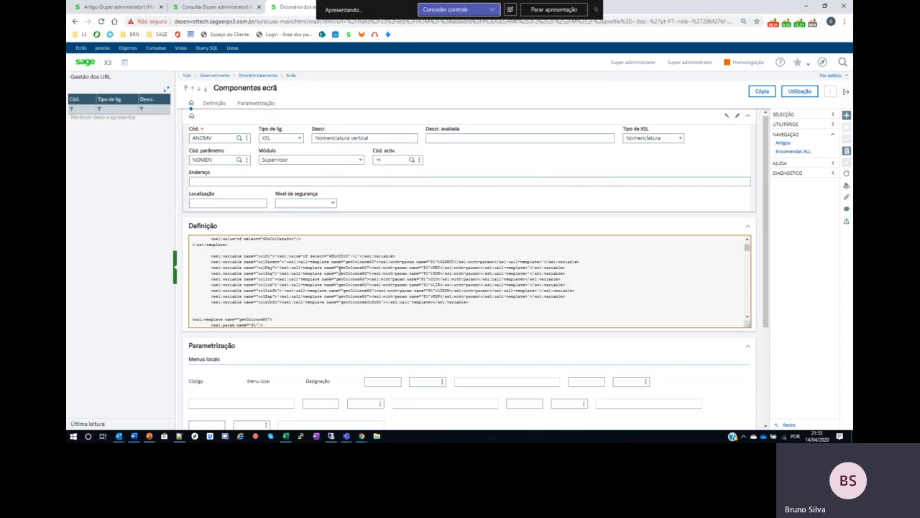
{"action": "scroll", "coordinate": [293, 279], "scroll_direction": "down", "scroll_amount": 8}
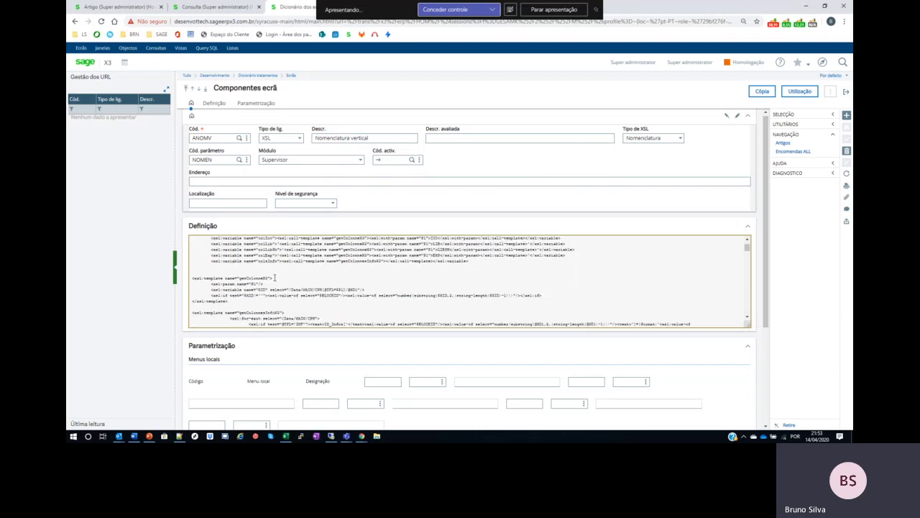
{"action": "scroll", "coordinate": [272, 265], "scroll_direction": "down", "scroll_amount": 8}
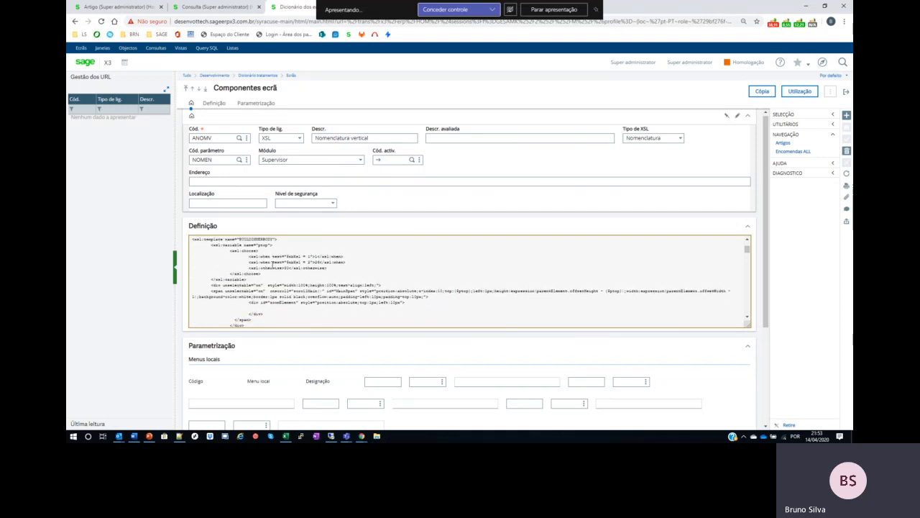
{"action": "scroll", "coordinate": [272, 265], "scroll_direction": "down", "scroll_amount": 6}
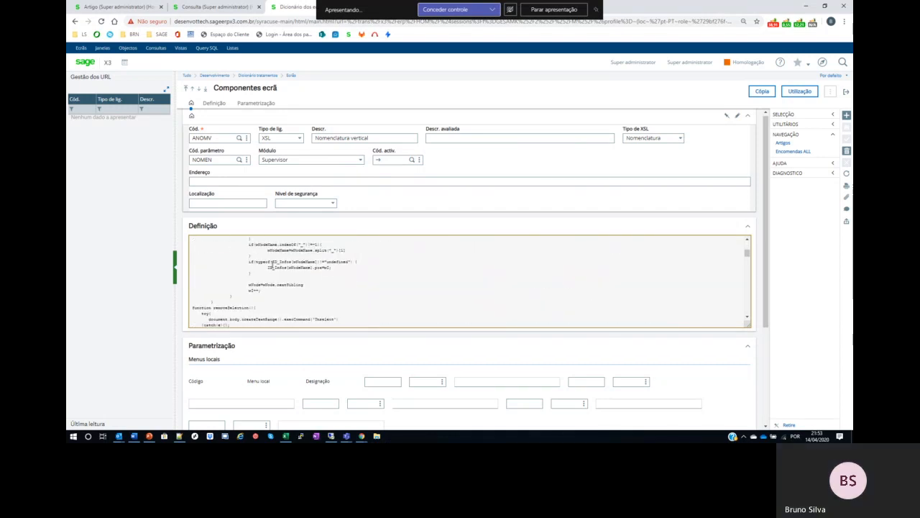
{"action": "left_click_drag", "start_coordinate": [247, 251], "coordinate": [357, 332]}
{"action": "left_click", "coordinate": [353, 288]}
{"action": "scroll", "coordinate": [383, 288], "scroll_direction": "down", "scroll_amount": 5}
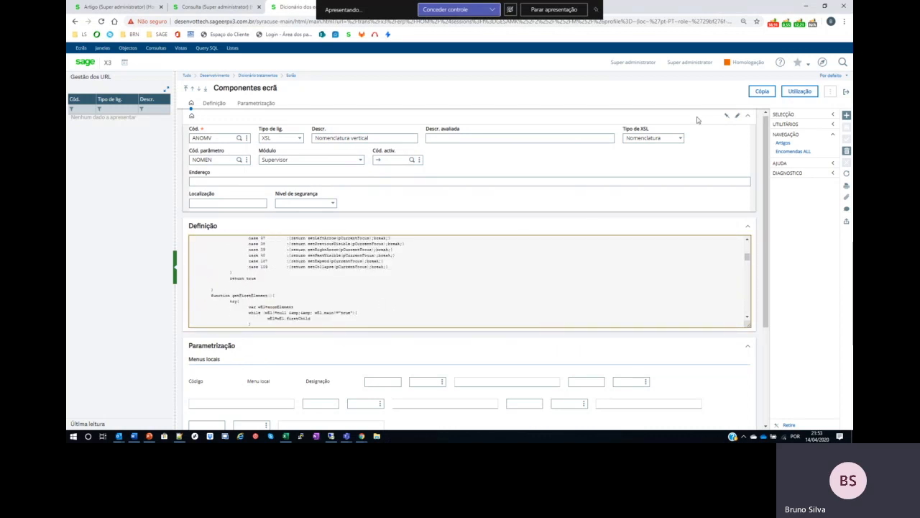
{"action": "left_click", "coordinate": [847, 92]}
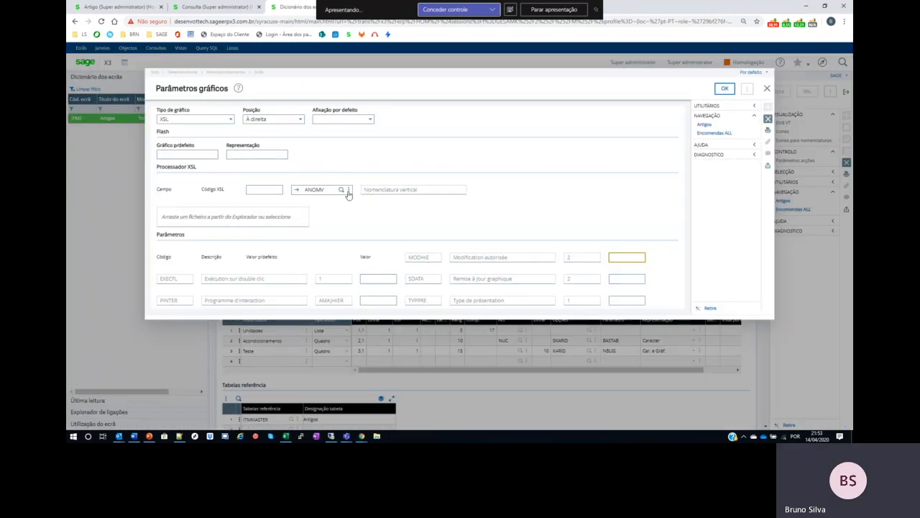
Step: Open the selection list of screen components for the XSL code
{"action": "left_click", "coordinate": [342, 190]}
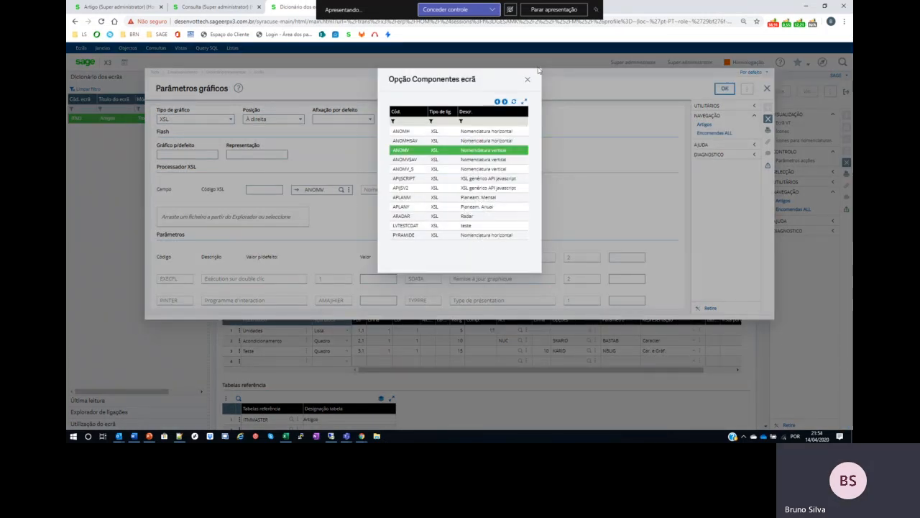
Step: Abandon the XSL graphic parameters of the Teste block and examine the screen's Blocos and Tabelas referência tables
{"action": "left_click", "coordinate": [529, 80]}
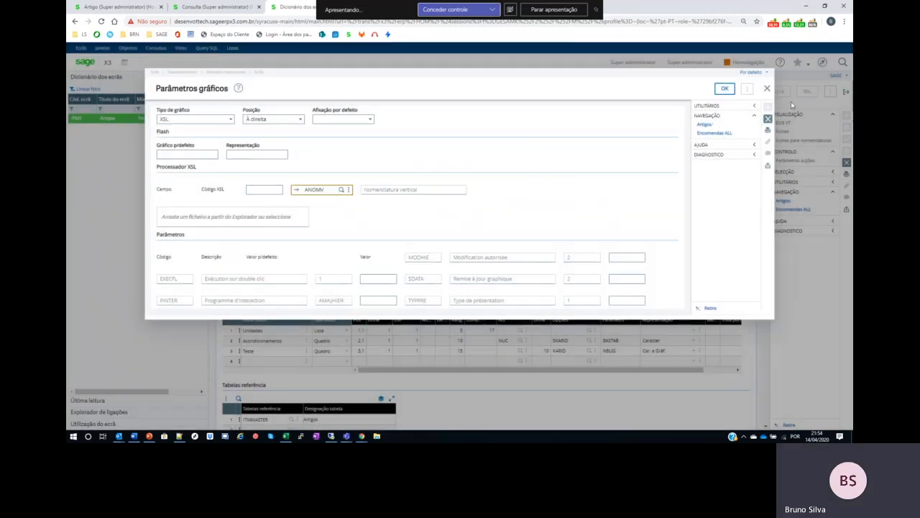
{"action": "left_click", "coordinate": [767, 89]}
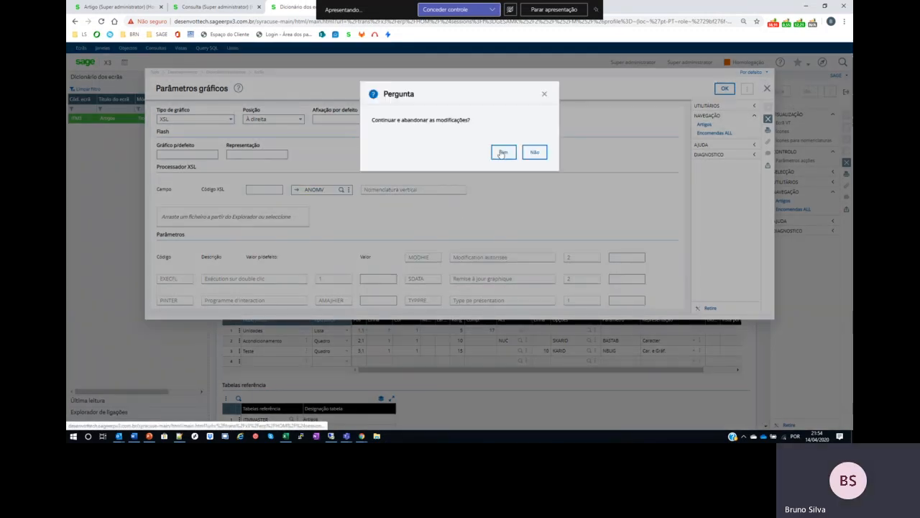
{"action": "left_click", "coordinate": [503, 153]}
{"action": "scroll", "coordinate": [642, 302], "scroll_direction": "down", "scroll_amount": 3}
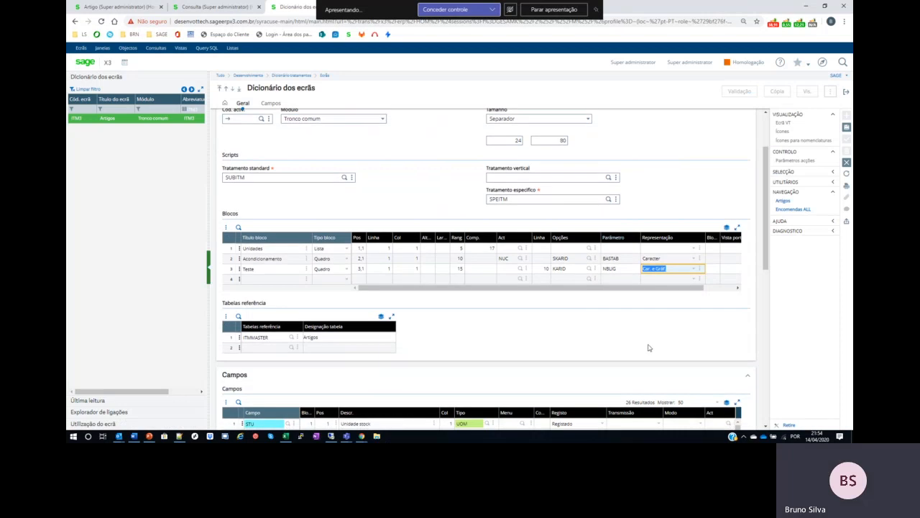
{"action": "left_click", "coordinate": [562, 328]}
{"action": "scroll", "coordinate": [508, 337], "scroll_direction": "down", "scroll_amount": 1}
{"action": "scroll", "coordinate": [508, 337], "scroll_direction": "up", "scroll_amount": 1}
{"action": "scroll", "coordinate": [362, 192], "scroll_direction": "up", "scroll_amount": 1}
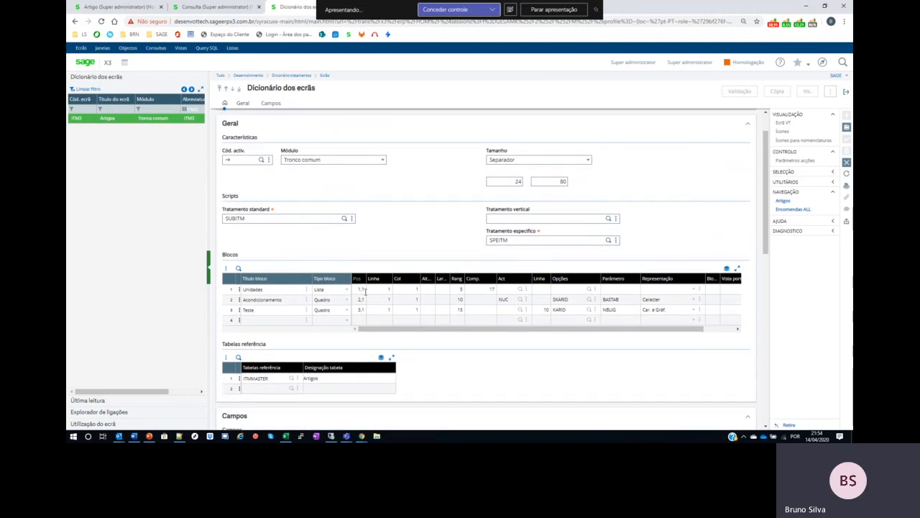
{"action": "scroll", "coordinate": [502, 401], "scroll_direction": "down", "scroll_amount": 1}
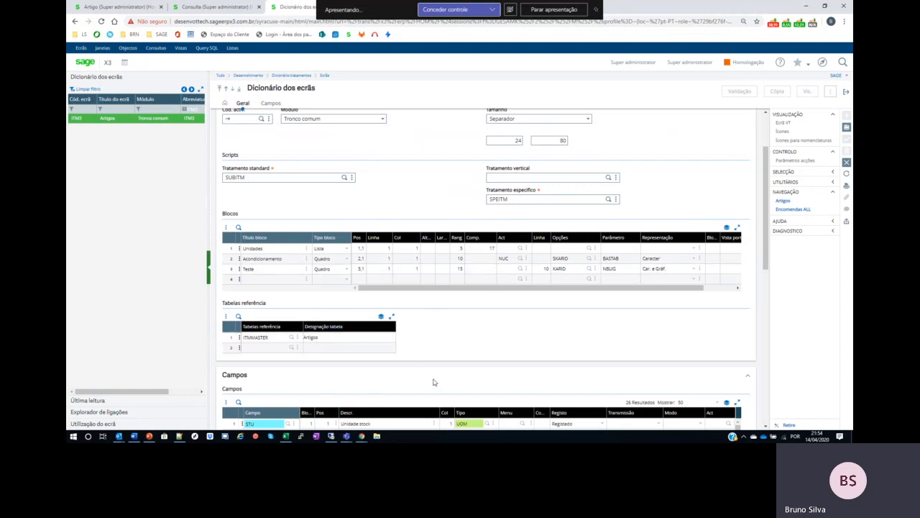
Step: Leave the production sheet for article TESTE02, show the Descr. field's technical information, and select the screen code ITM0
{"action": "left_click", "coordinate": [203, 10]}
{"action": "left_click", "coordinate": [116, 6]}
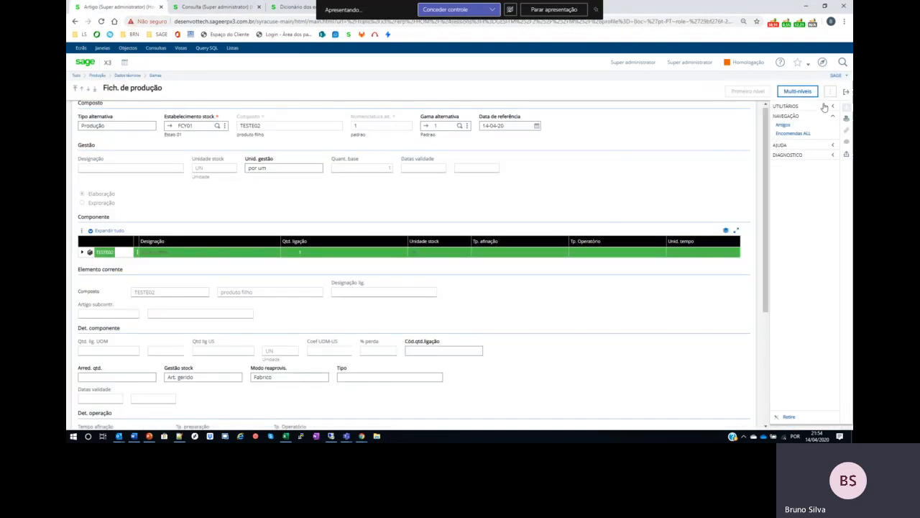
{"action": "left_click", "coordinate": [846, 92]}
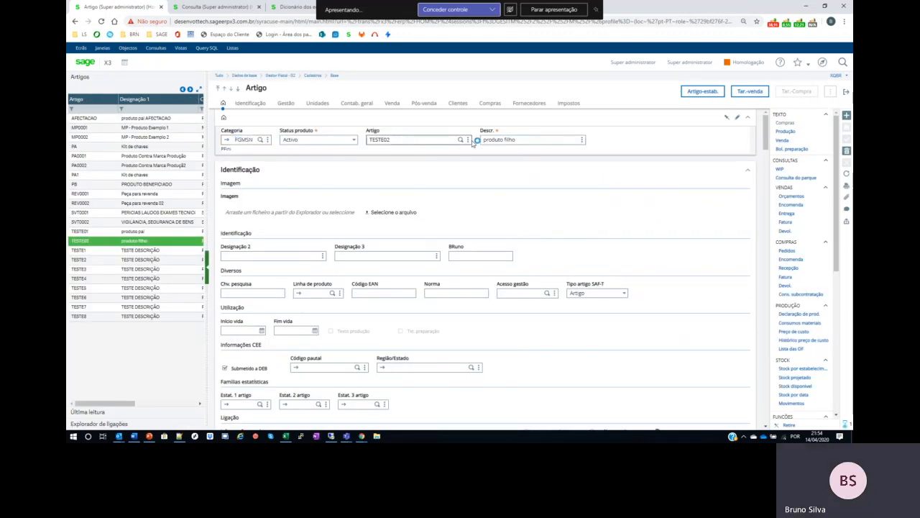
{"action": "left_click", "coordinate": [538, 140]}
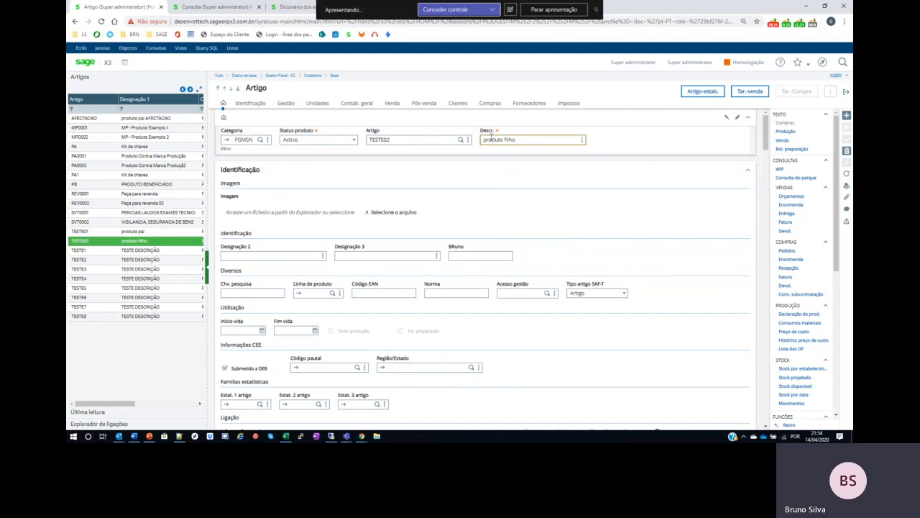
{"action": "key", "text": "Escape"}
{"action": "key", "text": "F6"}
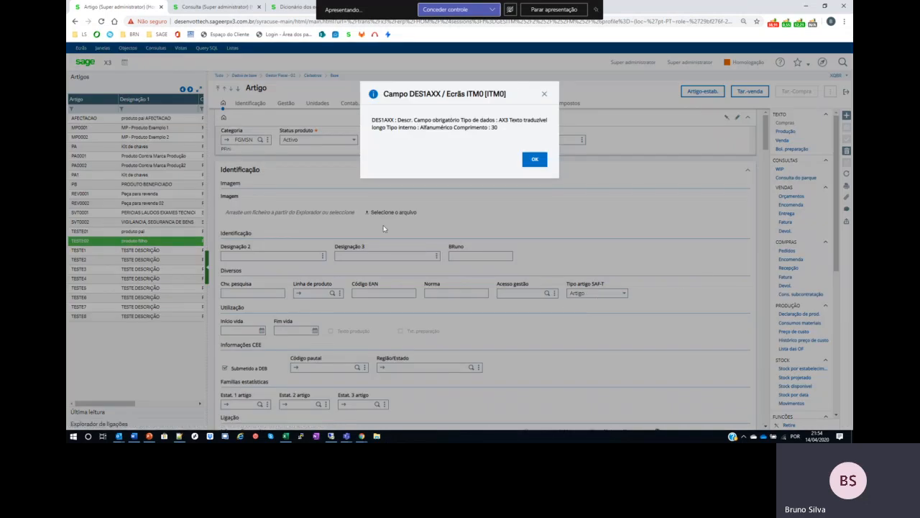
{"action": "double_click", "coordinate": [494, 93]}
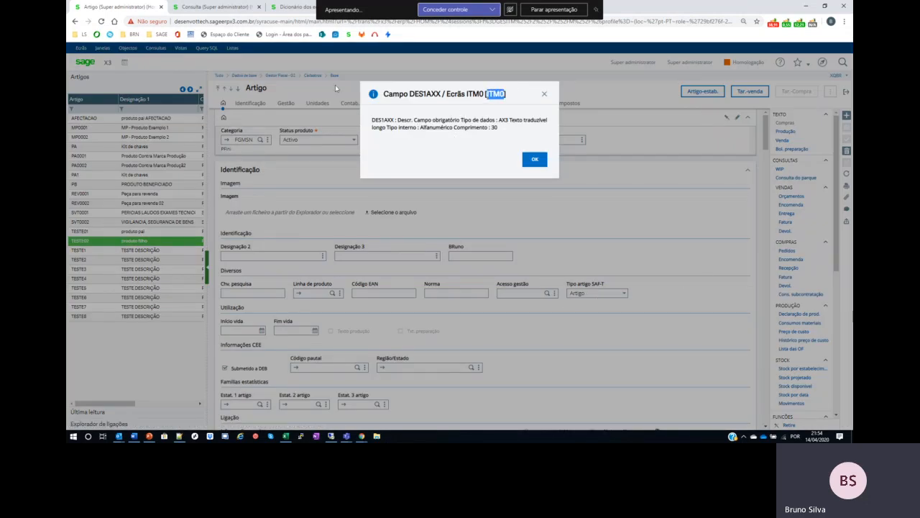
Step: Filter the screen dictionary by the abbreviation ITM0 and open that Artigos screen, abandoning the pending modifications
{"action": "left_click", "coordinate": [212, 6]}
{"action": "left_click", "coordinate": [291, 7]}
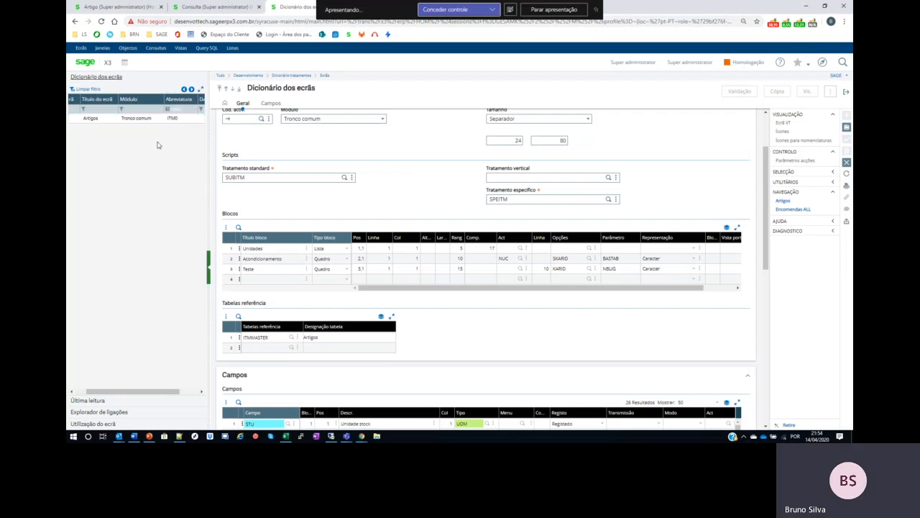
{"action": "left_click", "coordinate": [172, 118]}
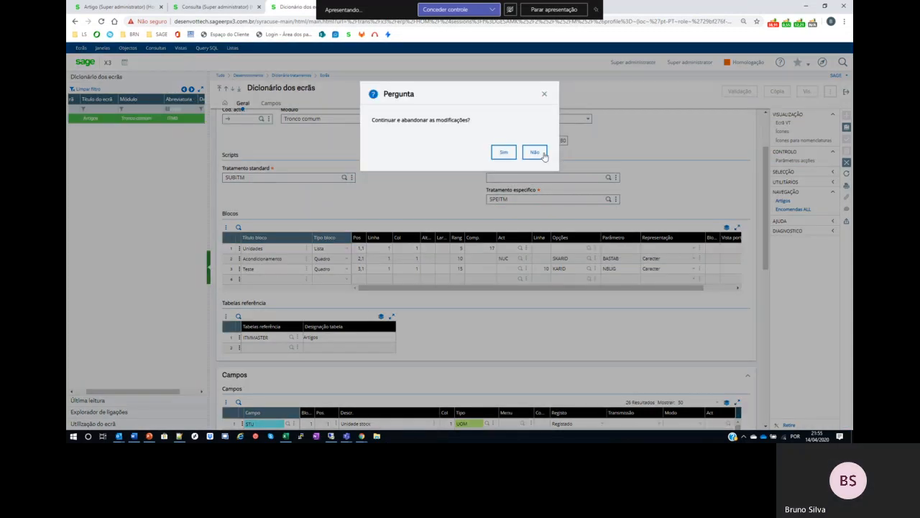
{"action": "left_click", "coordinate": [504, 152]}
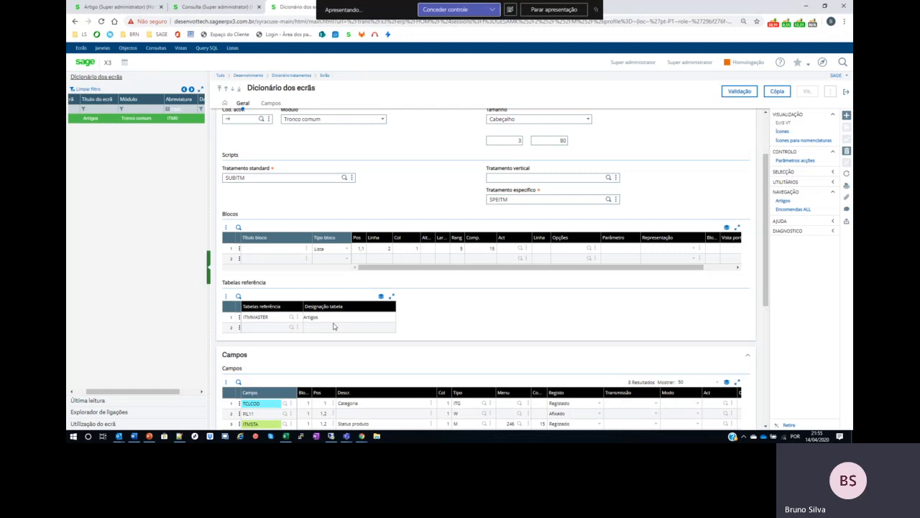
Step: Open the table dictionary for the reference table ITMMASTER and go to the end of its columns list
{"action": "left_click", "coordinate": [299, 318]}
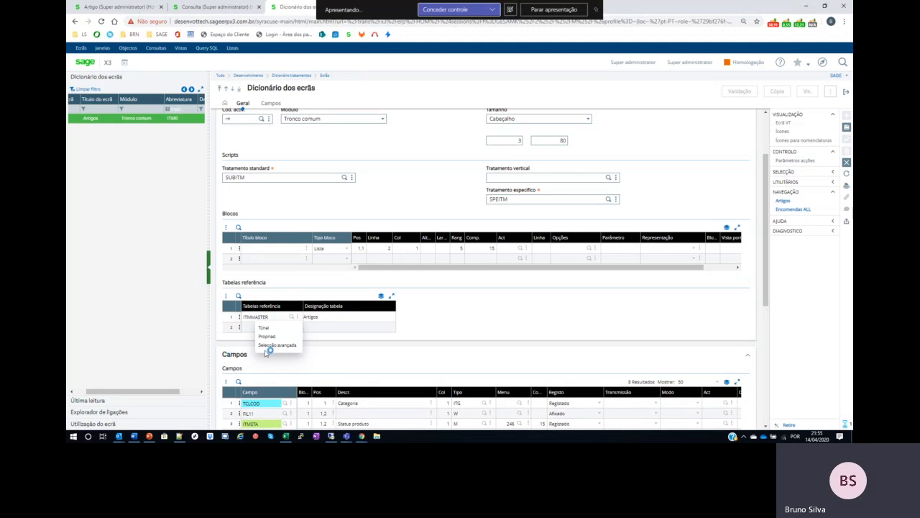
{"action": "scroll", "coordinate": [302, 303], "scroll_direction": "down", "scroll_amount": 4}
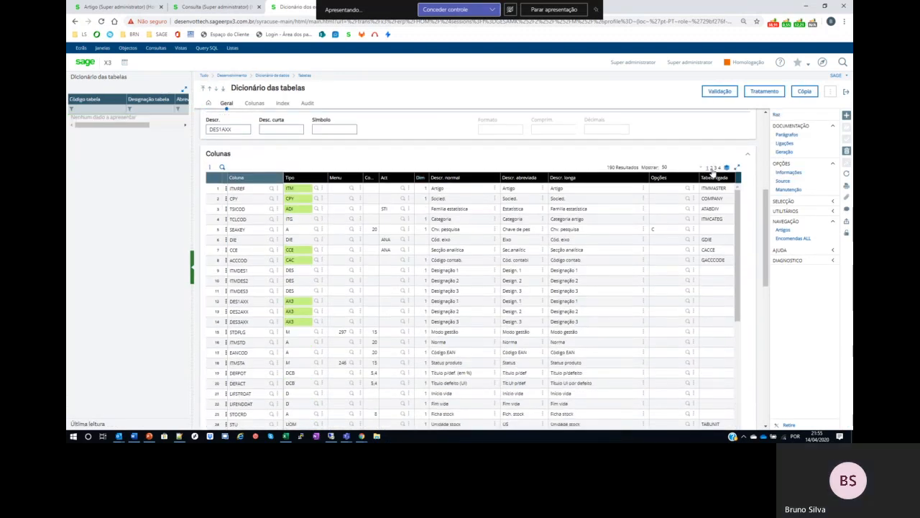
{"action": "left_click", "coordinate": [718, 170]}
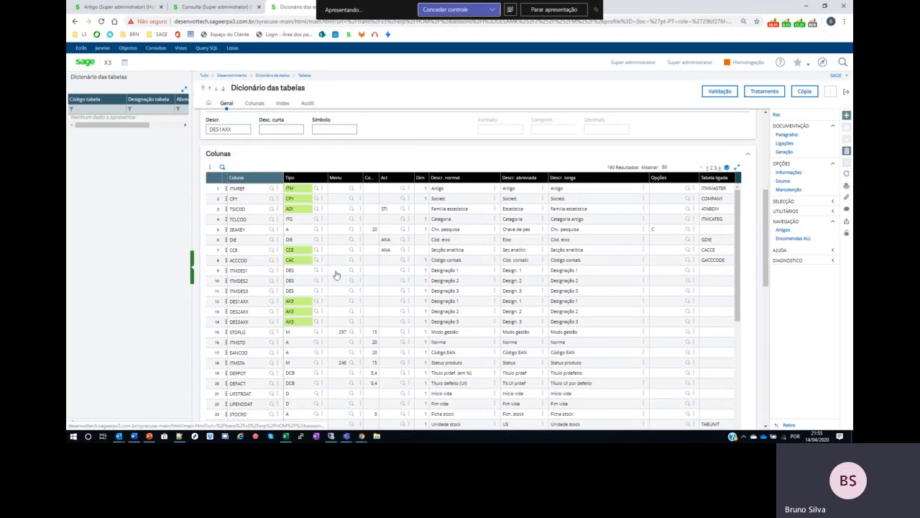
{"action": "scroll", "coordinate": [756, 290], "scroll_direction": "down", "scroll_amount": 3}
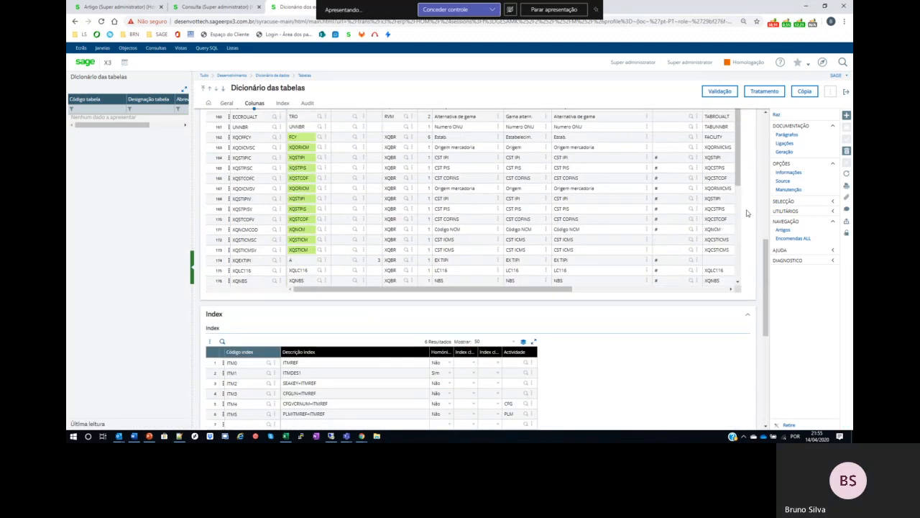
{"action": "left_click_drag", "start_coordinate": [738, 180], "coordinate": [736, 282]}
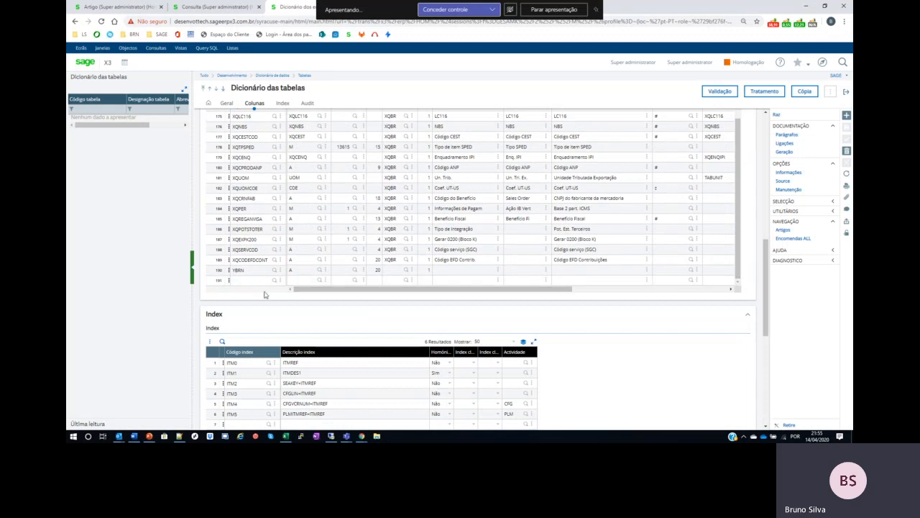
Step: Add a new column named YCOR in the first empty row of the ITMMASTER columns
{"action": "left_click", "coordinate": [245, 281]}
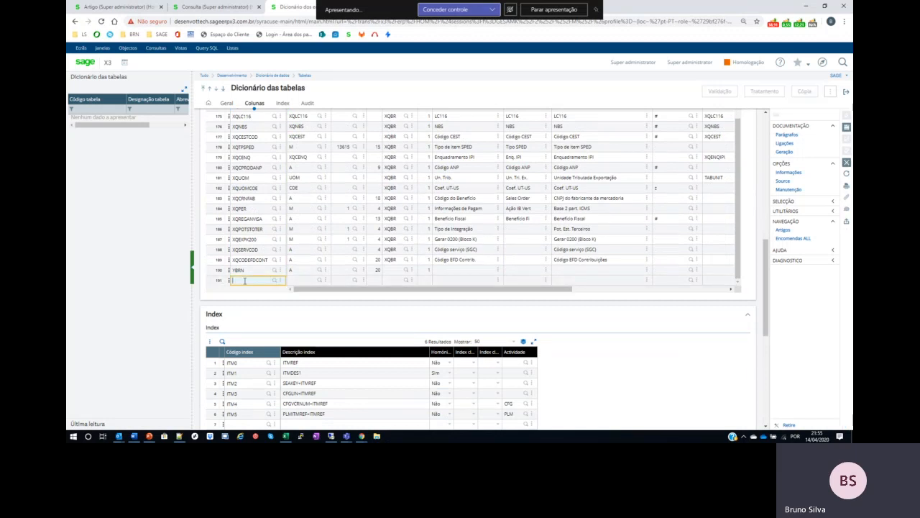
{"action": "type", "text": "YCOR"}
{"action": "key", "text": "Tab"}
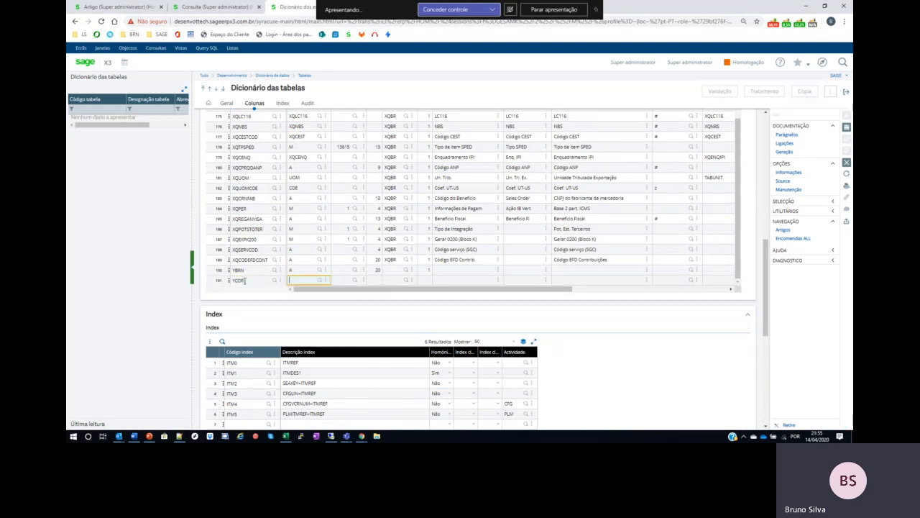
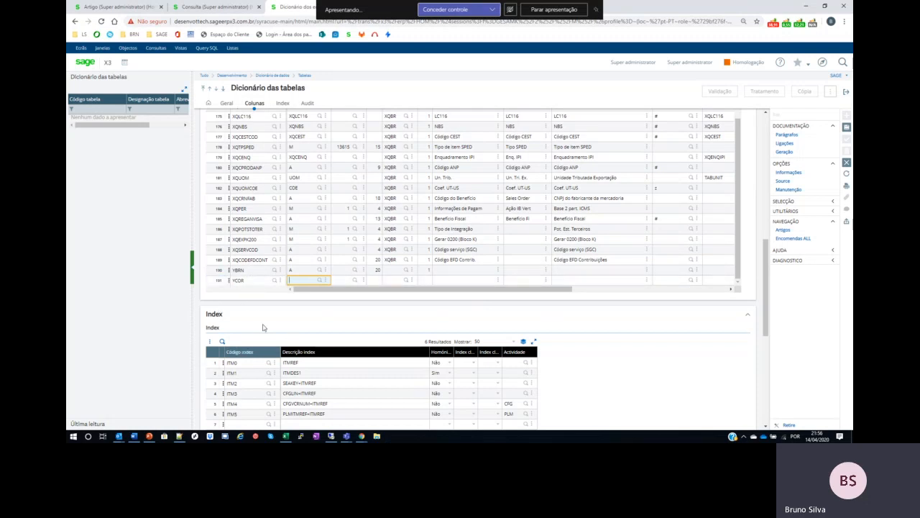
Step: Find data type A with the description filter TIPO ALFA, assign it to YCOR with length 10, and enter Cor as the normal description
{"action": "left_click", "coordinate": [322, 280]}
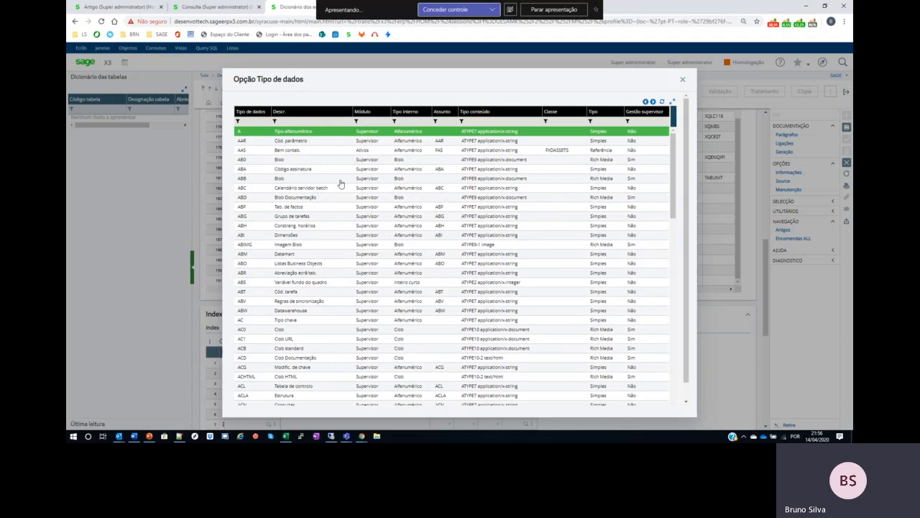
{"action": "left_click", "coordinate": [303, 121]}
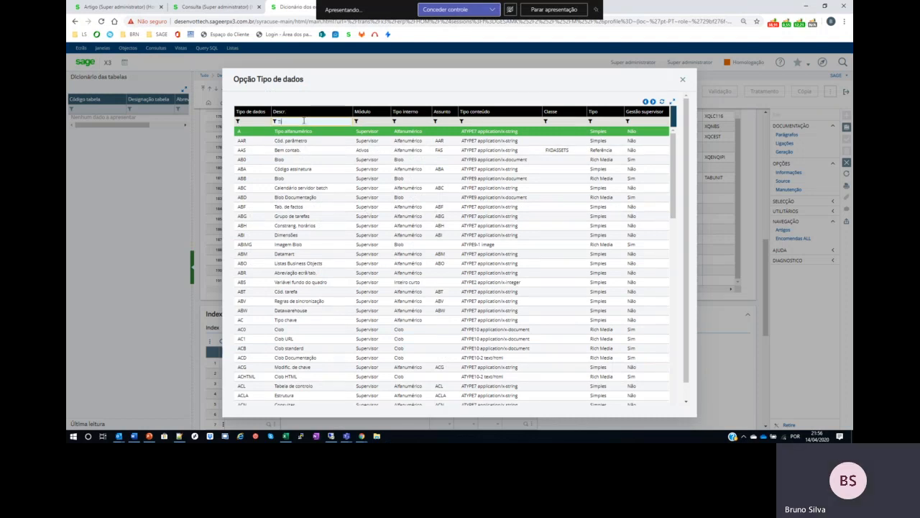
{"action": "type", "text": "TIPO"}
{"action": "key", "text": "Return"}
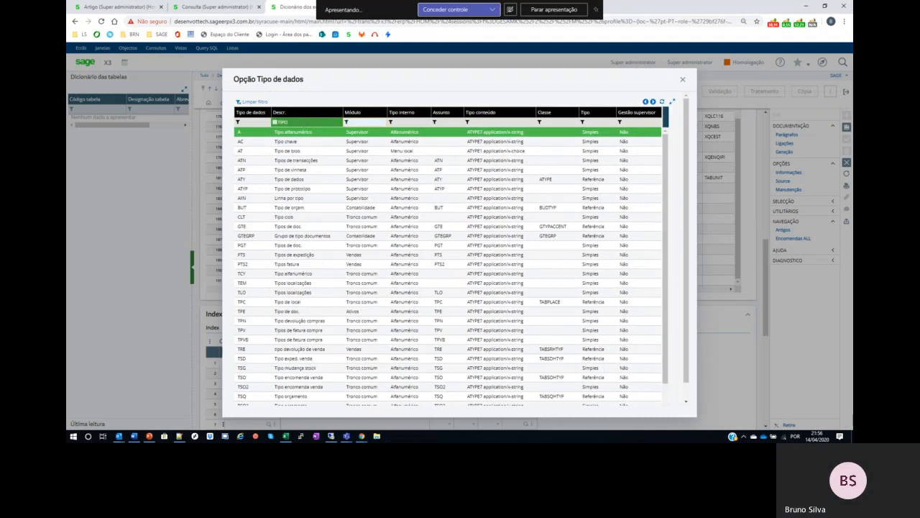
{"action": "type", "text": "ALFA"}
{"action": "left_click", "coordinate": [330, 122]}
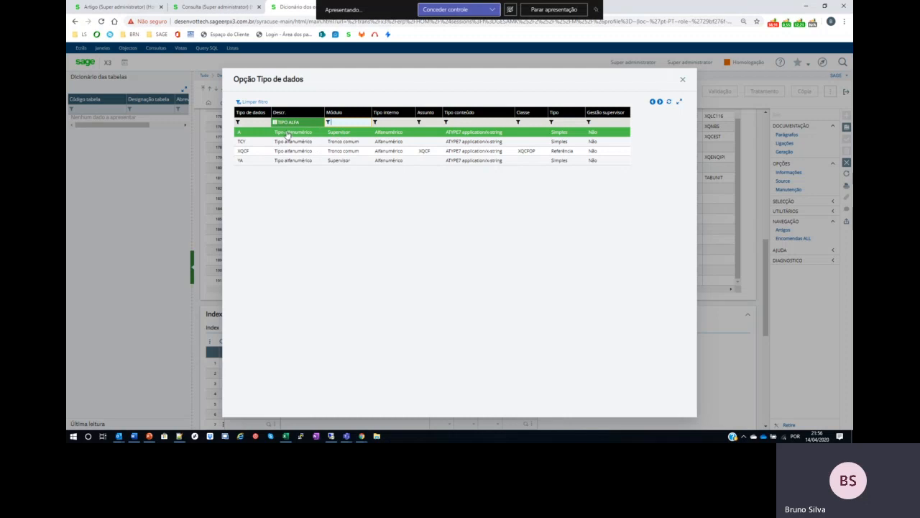
{"action": "left_click", "coordinate": [266, 135]}
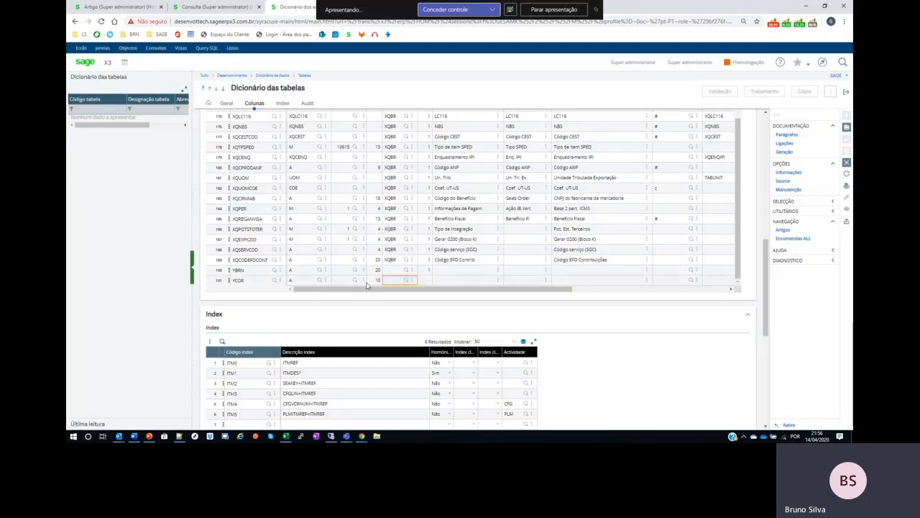
{"action": "key", "text": "Tab"}
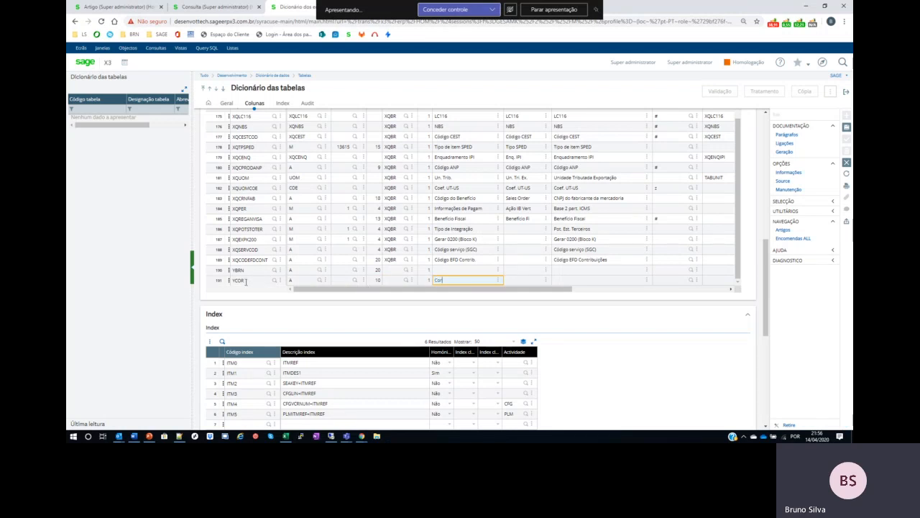
Step: Change the YCOR column's data type to BPC using the type filter bpc, and dismiss the type parameters
{"action": "left_click", "coordinate": [299, 280]}
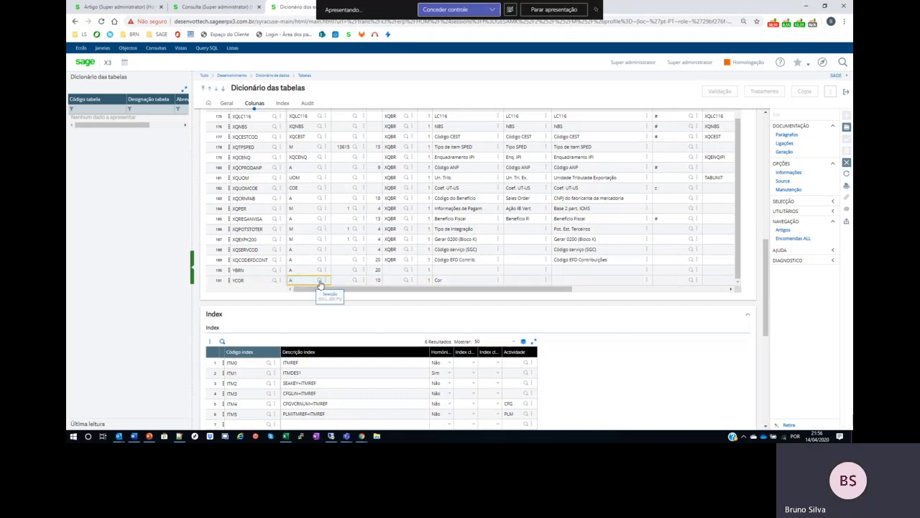
{"action": "left_click", "coordinate": [320, 281]}
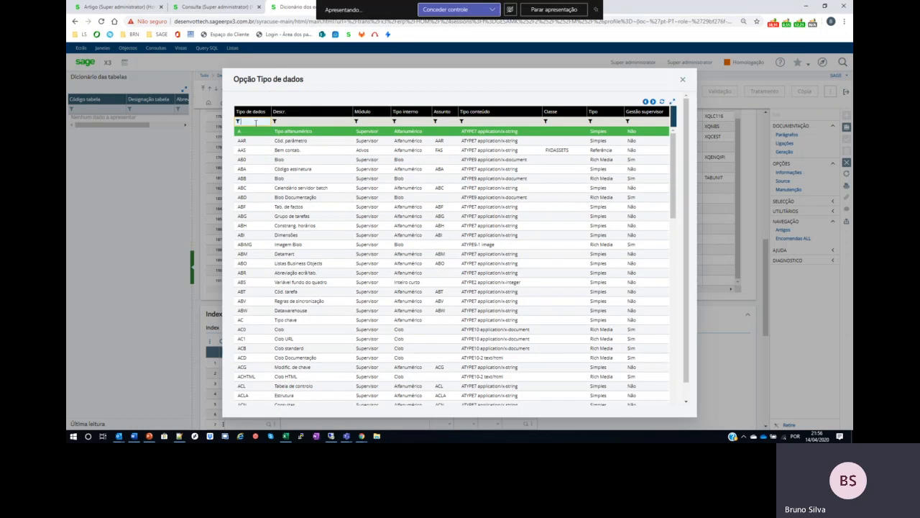
{"action": "key", "text": "Tab"}
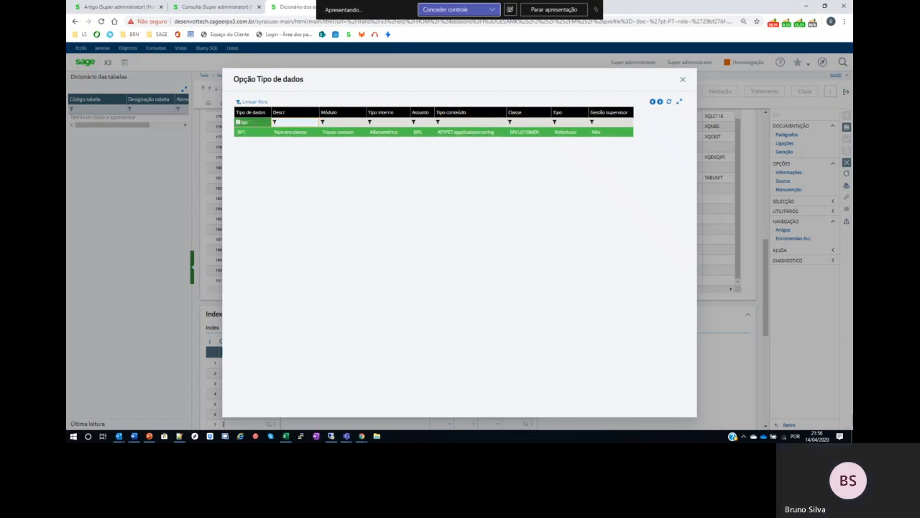
{"action": "left_click", "coordinate": [274, 132]}
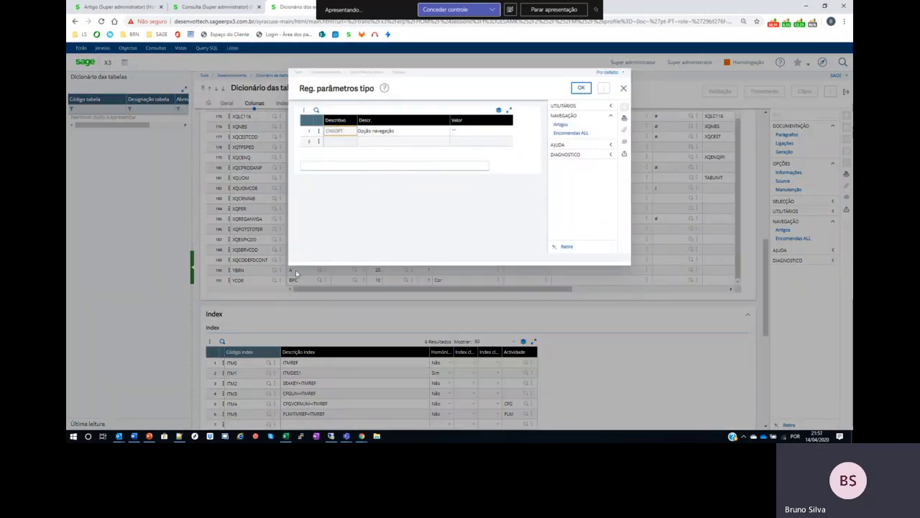
{"action": "left_click", "coordinate": [623, 90]}
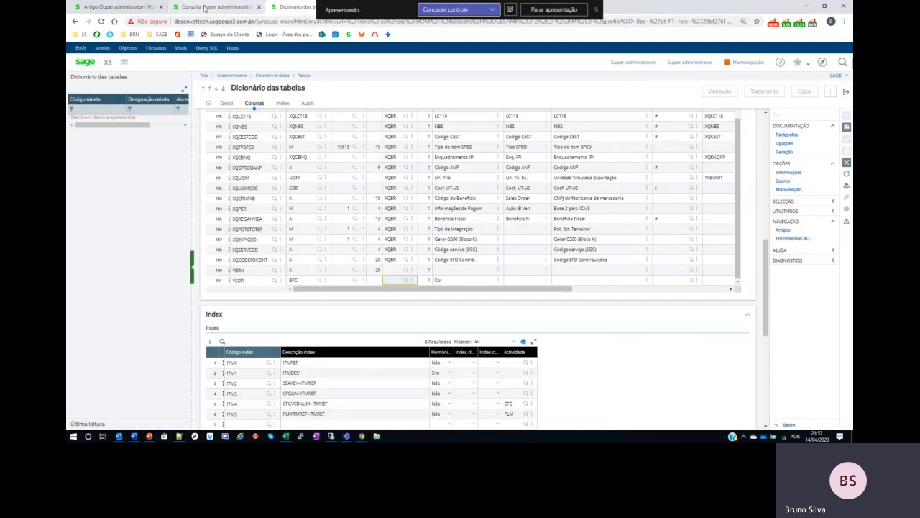
Step: Return to the article record TESTE02, look up the available values for Linha de produto, and dismiss the message
{"action": "left_click", "coordinate": [212, 7]}
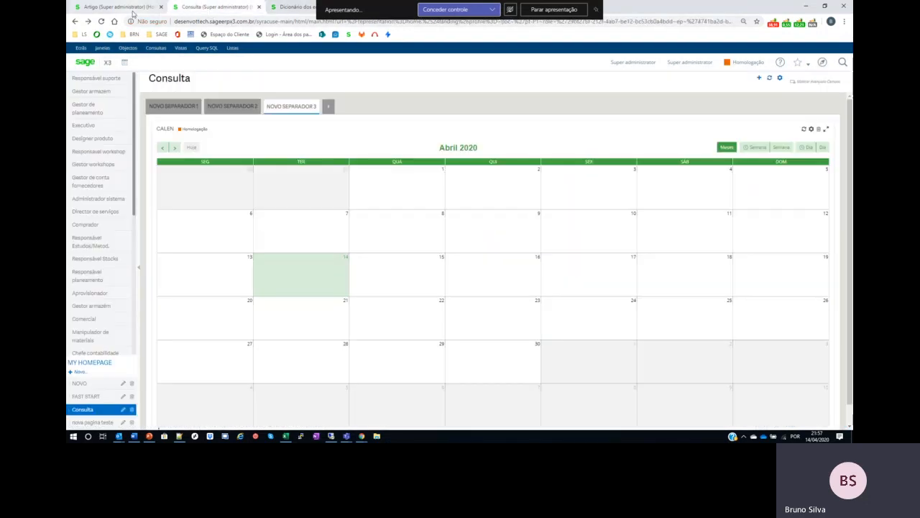
{"action": "left_click", "coordinate": [133, 12]}
{"action": "left_click", "coordinate": [533, 161]}
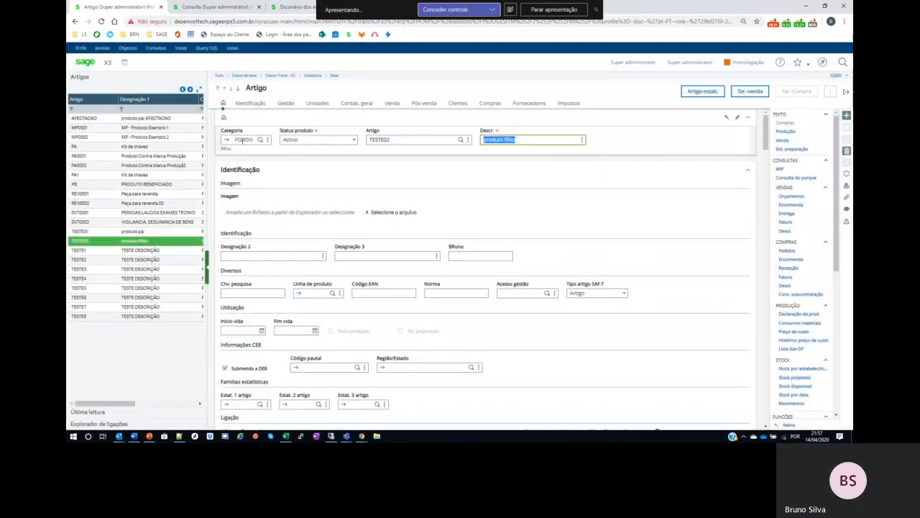
{"action": "left_click", "coordinate": [310, 292]}
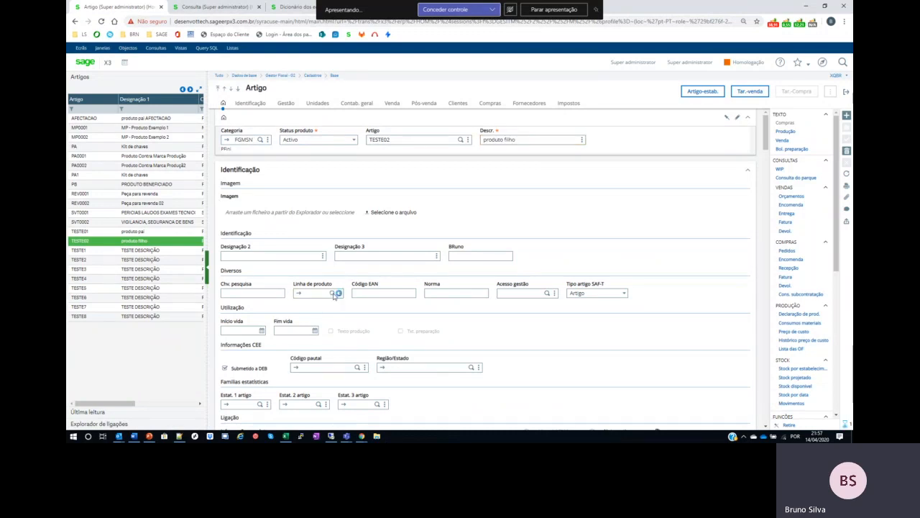
{"action": "left_click", "coordinate": [336, 294]}
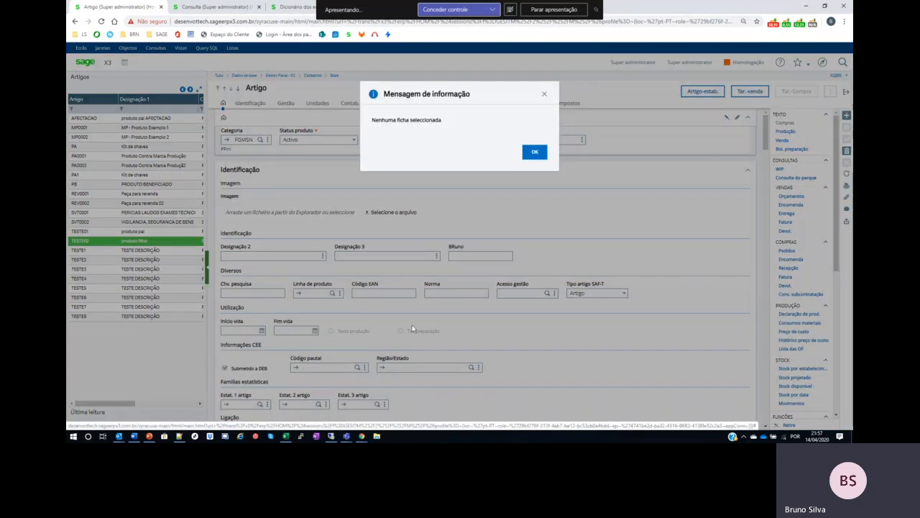
{"action": "left_click", "coordinate": [533, 151]}
Step: Open the value list of the Estat. 1 artigo field under Famílias estatísticas and close it without choosing a value
{"action": "scroll", "coordinate": [263, 325], "scroll_direction": "down", "scroll_amount": 2}
{"action": "left_click", "coordinate": [259, 322]}
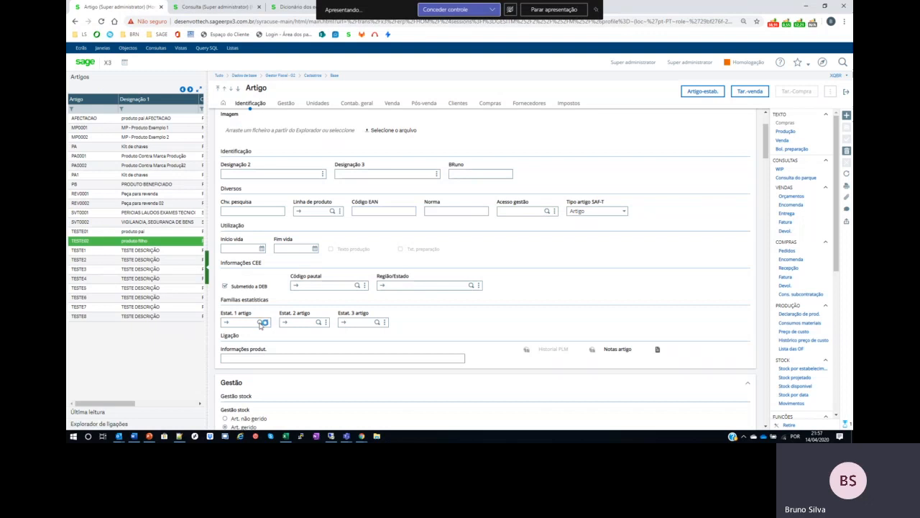
{"action": "left_click", "coordinate": [260, 322]}
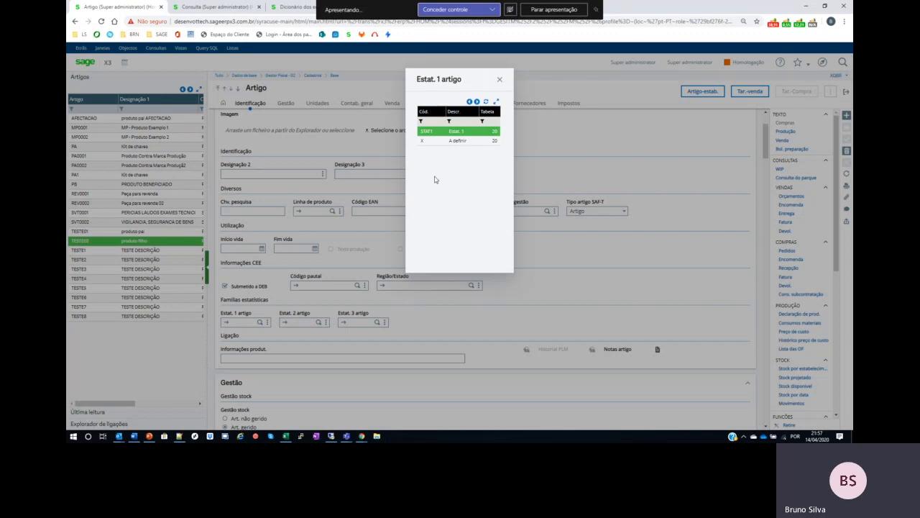
{"action": "left_click", "coordinate": [506, 80]}
Step: Display the field information for Estat. 1 artigo, highlight its linked table name ATABDIV, and close the information
{"action": "left_click", "coordinate": [275, 298]}
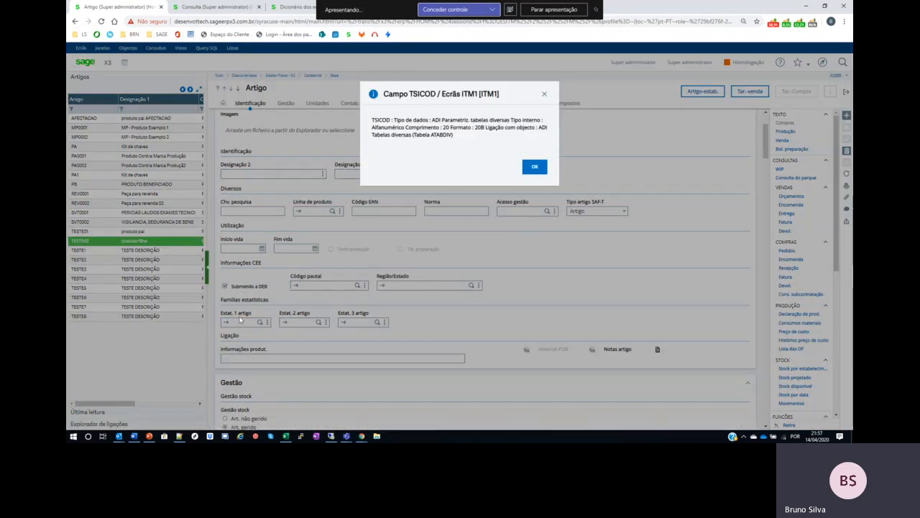
{"action": "double_click", "coordinate": [442, 135]}
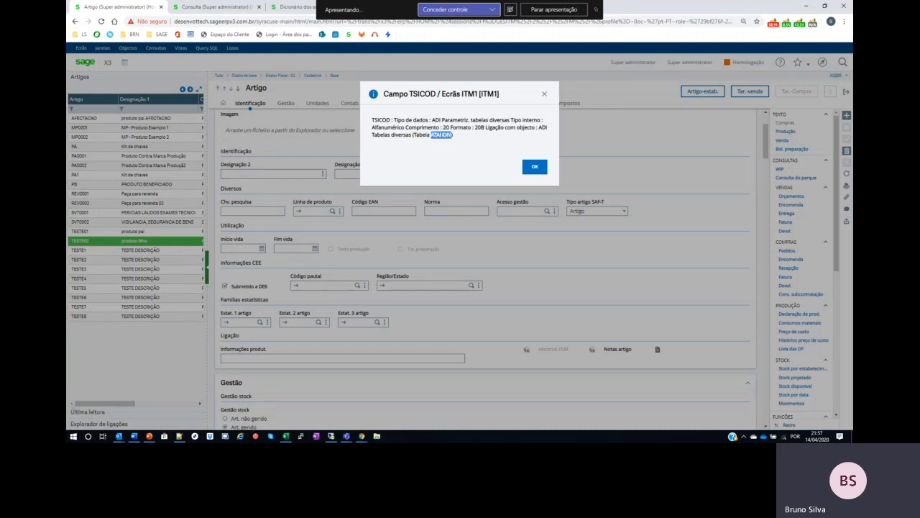
{"action": "left_click", "coordinate": [535, 167]}
{"action": "scroll", "coordinate": [500, 289], "scroll_direction": "down", "scroll_amount": 2}
{"action": "scroll", "coordinate": [501, 289], "scroll_direction": "up", "scroll_amount": 2}
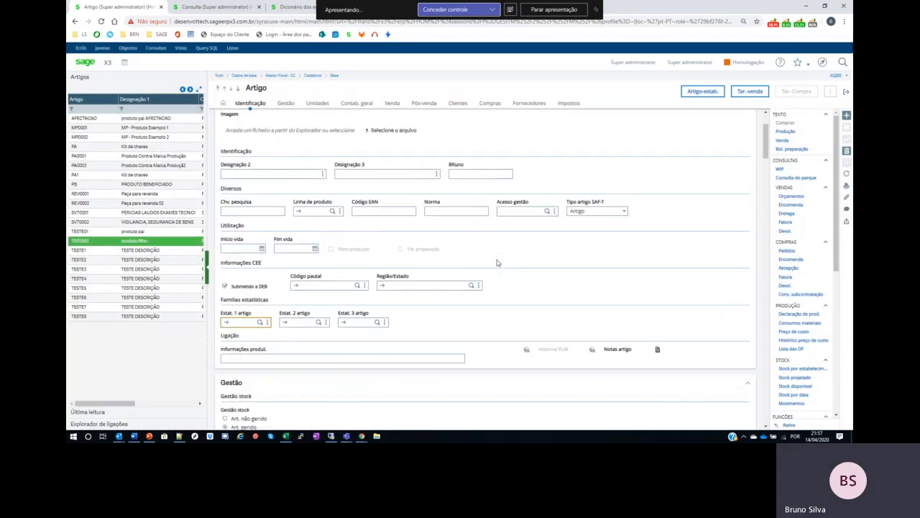
Step: Check the field information for Acesso gestão, and view its list of access codes without choosing one
{"action": "left_click", "coordinate": [522, 209]}
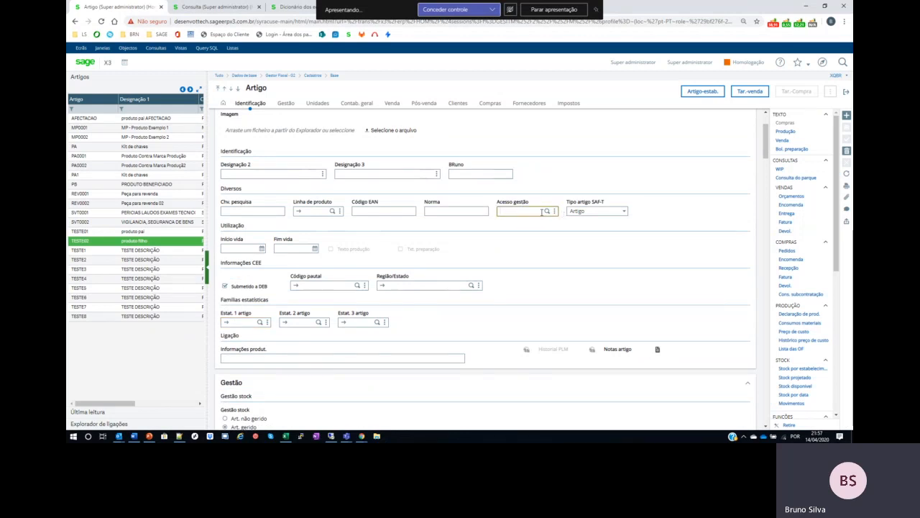
{"action": "key", "text": "Escape"}
{"action": "key", "text": "F6"}
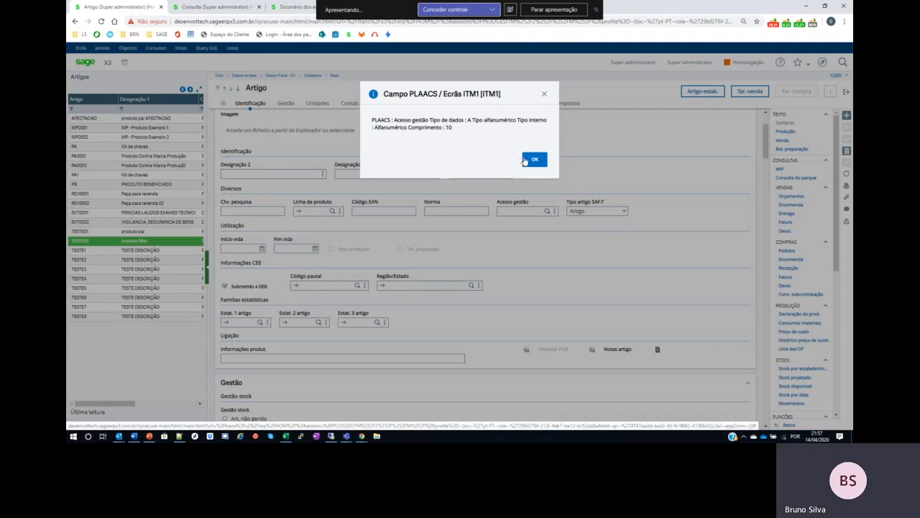
{"action": "left_click", "coordinate": [533, 162]}
{"action": "left_click", "coordinate": [547, 211]}
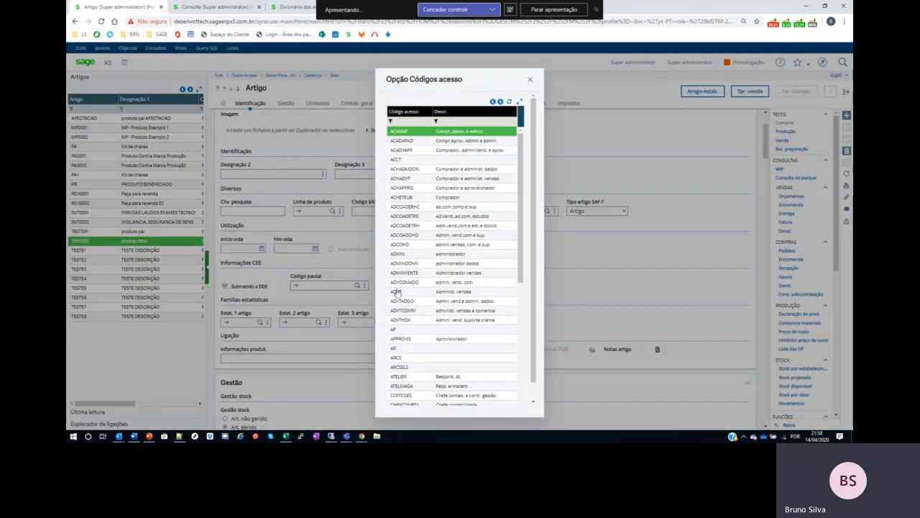
{"action": "left_click", "coordinate": [529, 81]}
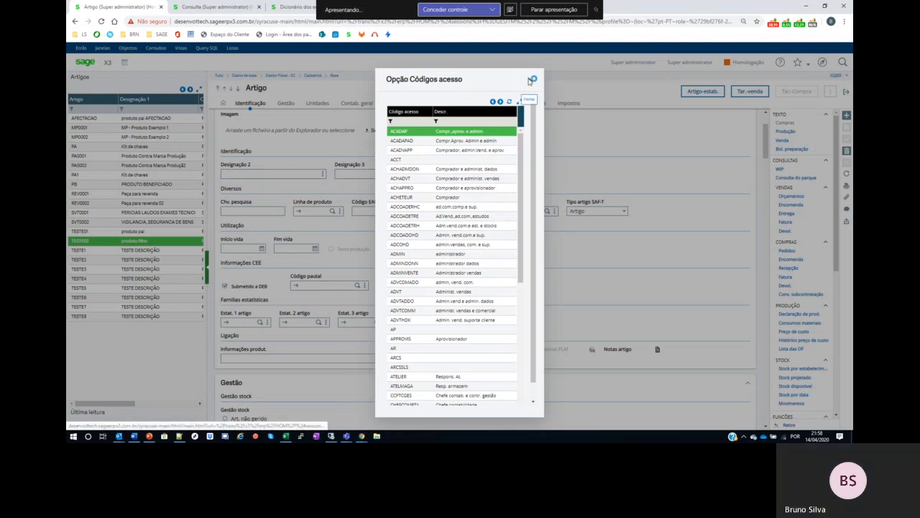
Step: Display the field information for Linha de produto, highlight its linked table name TABLINCFG, and close the information
{"action": "left_click", "coordinate": [319, 215]}
{"action": "key", "text": "Escape"}
{"action": "key", "text": "F6"}
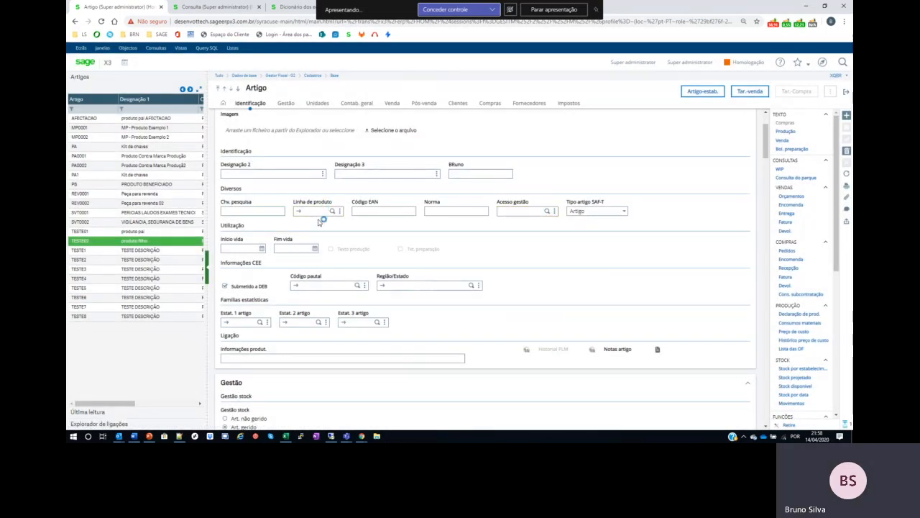
{"action": "double_click", "coordinate": [427, 142]}
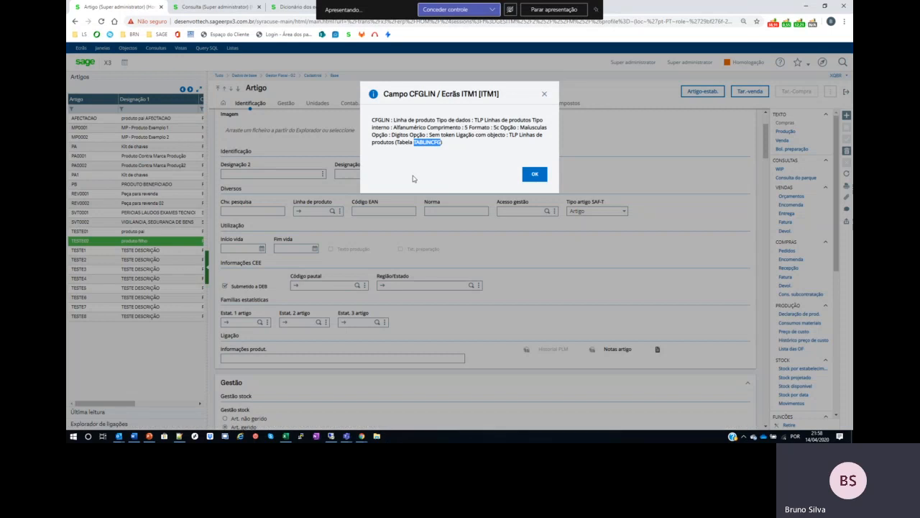
{"action": "left_click", "coordinate": [534, 175]}
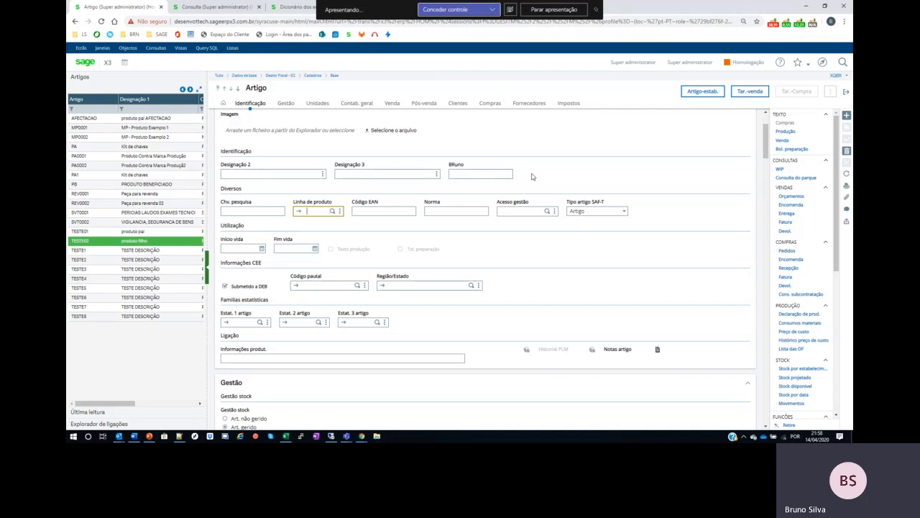
Step: Return to the ITMMASTER table dictionary and open the definition of the BPC data type assigned to the YCOR column
{"action": "left_click", "coordinate": [200, 9]}
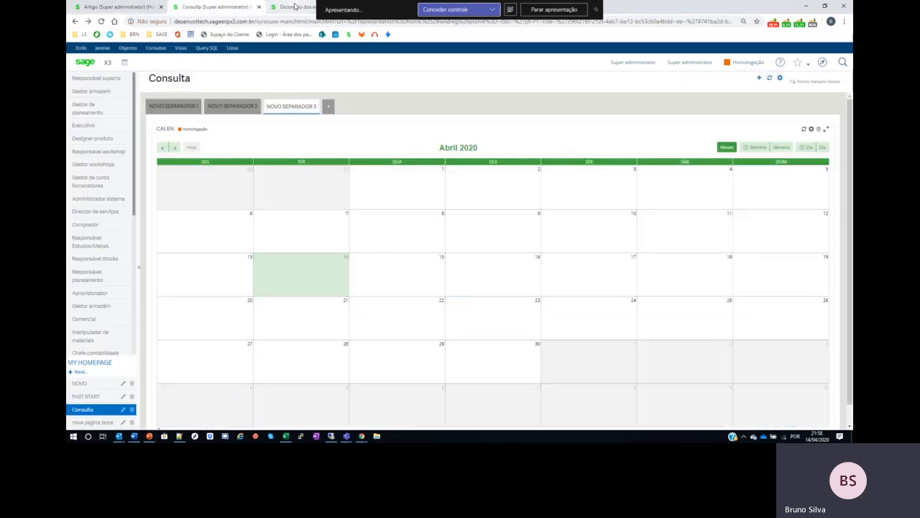
{"action": "left_click", "coordinate": [297, 7]}
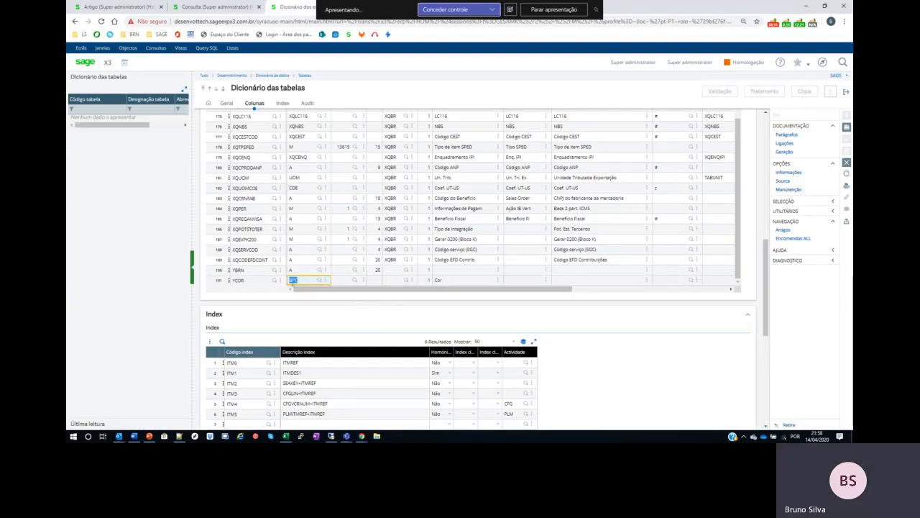
{"action": "left_click", "coordinate": [325, 281]}
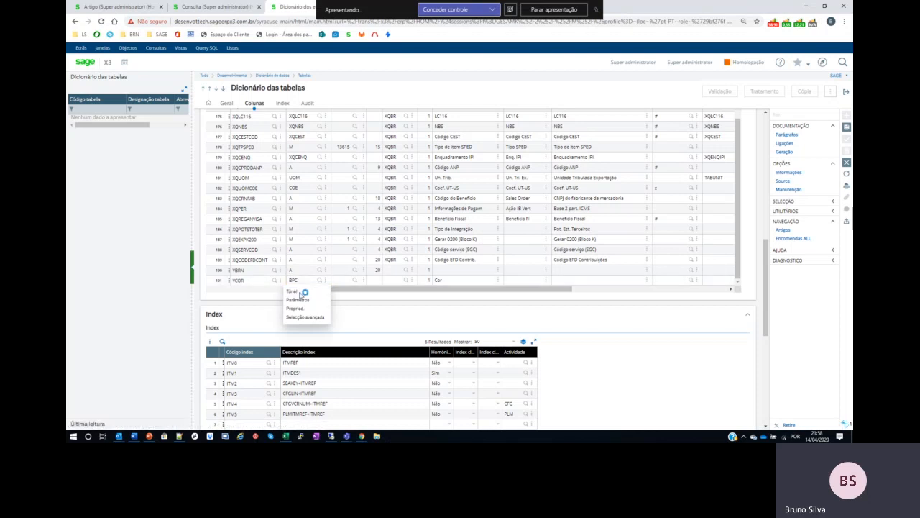
{"action": "left_click", "coordinate": [299, 292]}
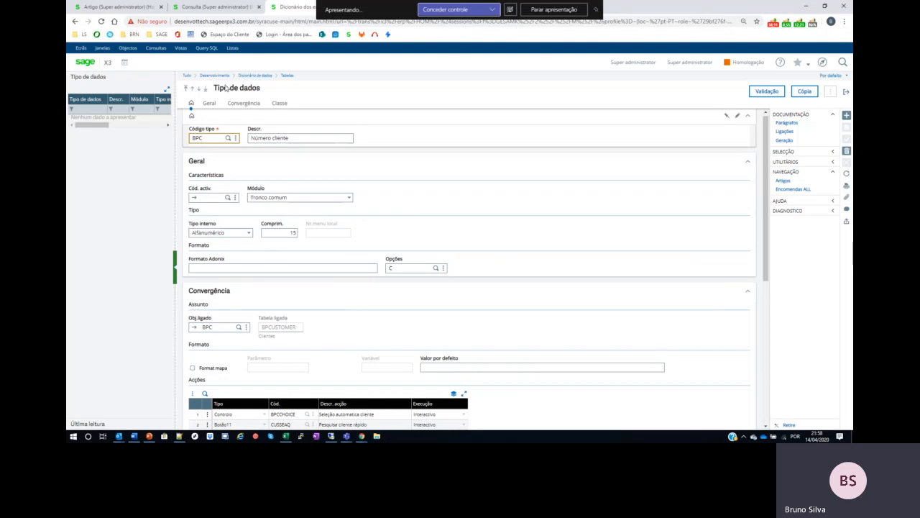
Step: Point out the linked object in the BPC data type definition and open that object's record
{"action": "left_click_drag", "start_coordinate": [217, 92], "coordinate": [259, 89]}
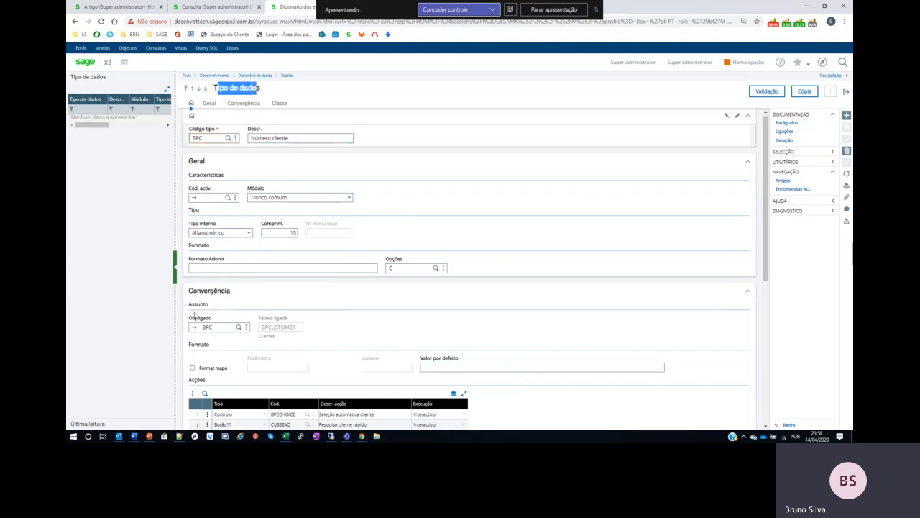
{"action": "left_click_drag", "start_coordinate": [189, 318], "coordinate": [210, 318]}
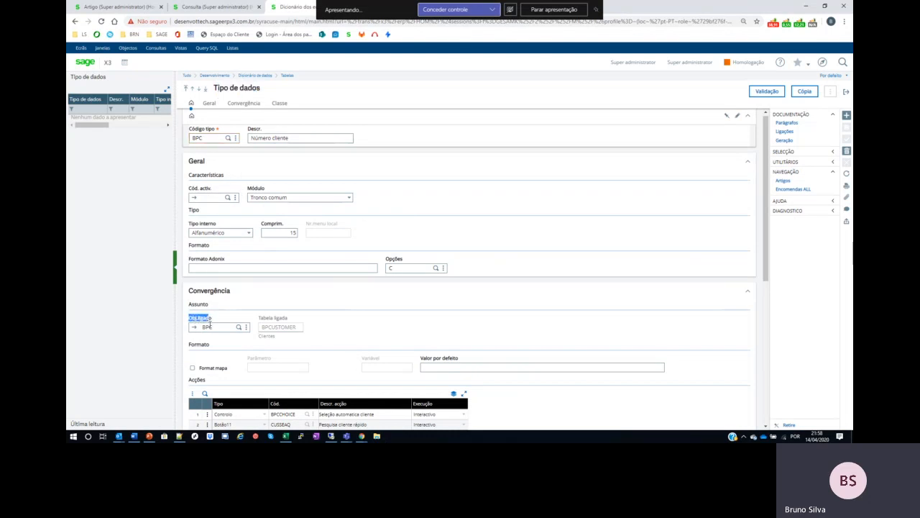
{"action": "left_click", "coordinate": [209, 327]}
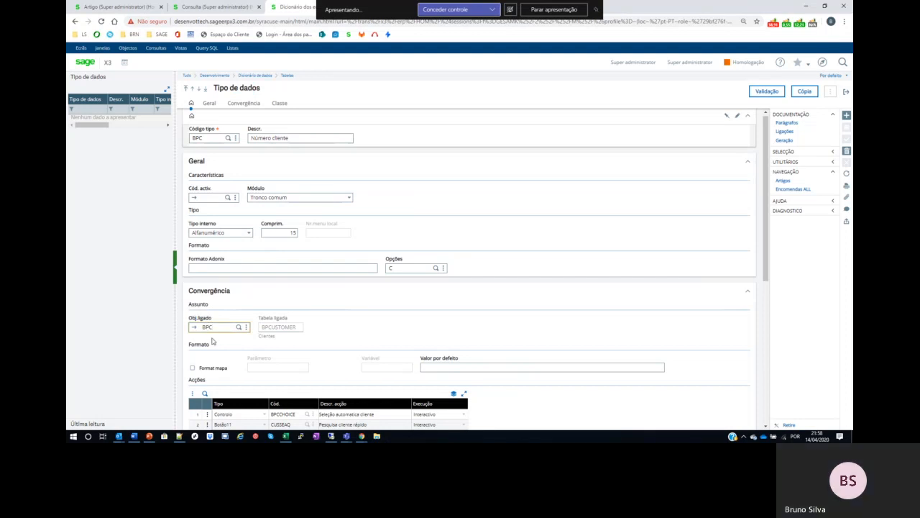
{"action": "left_click", "coordinate": [193, 329]}
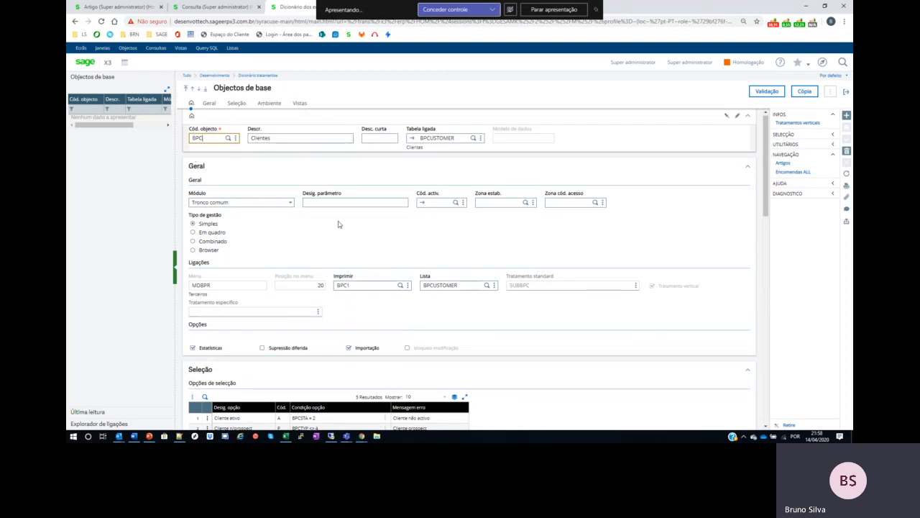
Step: Examine the BPC object's linked table, general settings, selection options, and selection screen columns
{"action": "left_click_drag", "start_coordinate": [407, 129], "coordinate": [436, 130]}
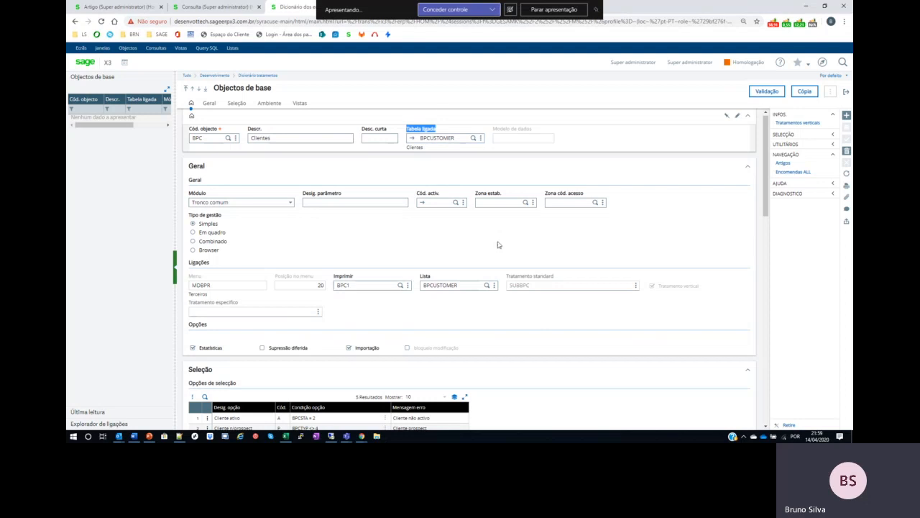
{"action": "scroll", "coordinate": [571, 277], "scroll_direction": "down", "scroll_amount": 3}
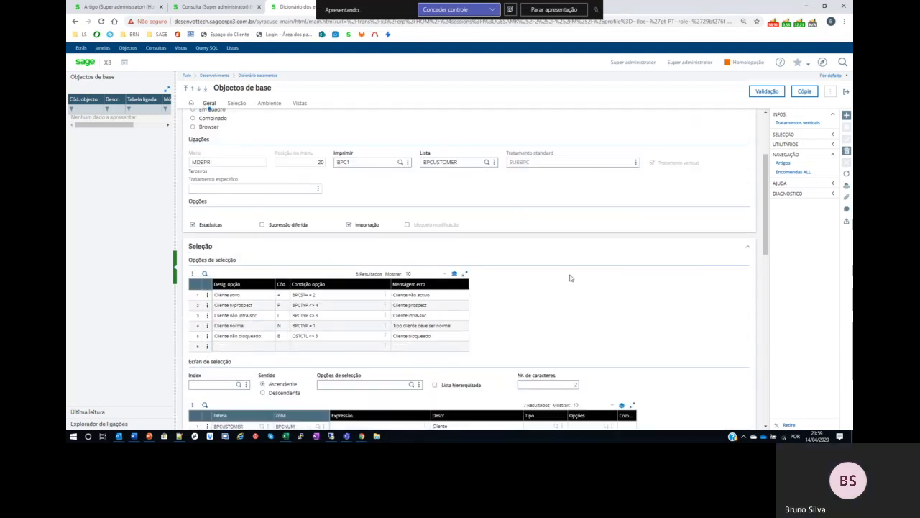
{"action": "scroll", "coordinate": [570, 277], "scroll_direction": "up", "scroll_amount": 3}
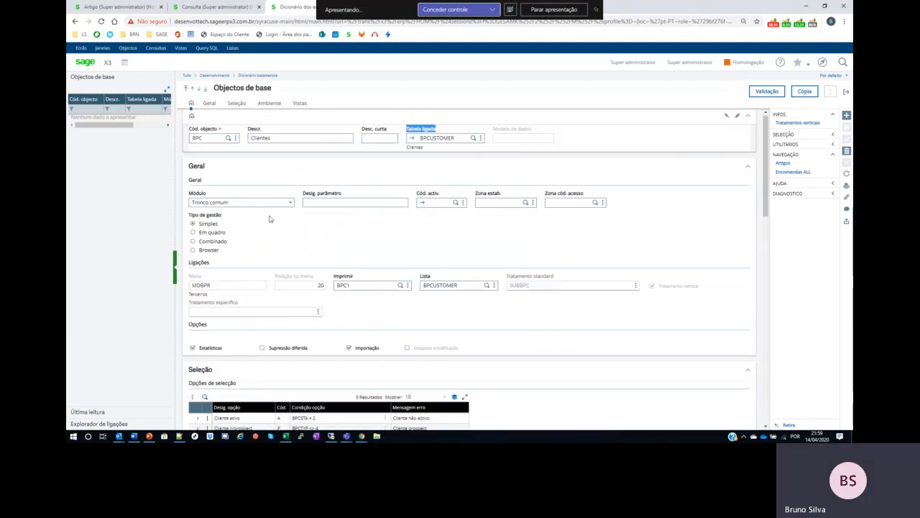
{"action": "scroll", "coordinate": [508, 280], "scroll_direction": "down", "scroll_amount": 1}
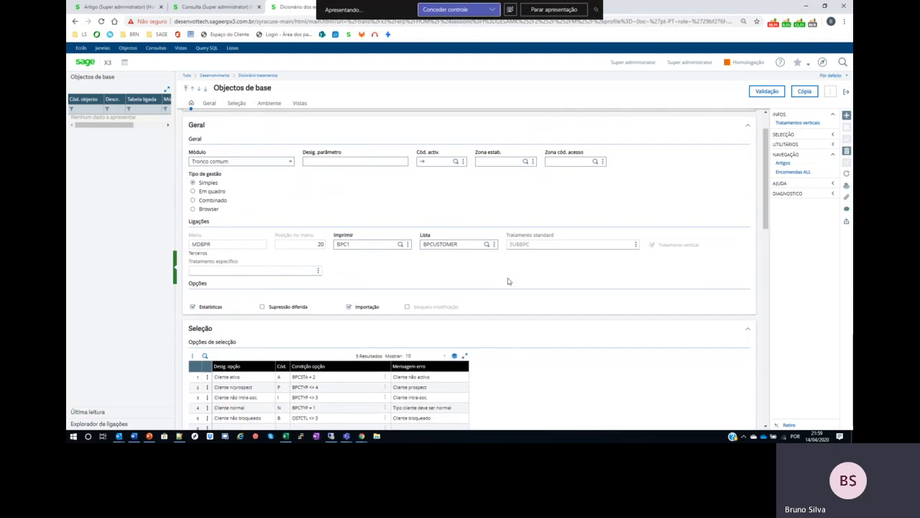
{"action": "scroll", "coordinate": [508, 281], "scroll_direction": "down", "scroll_amount": 2}
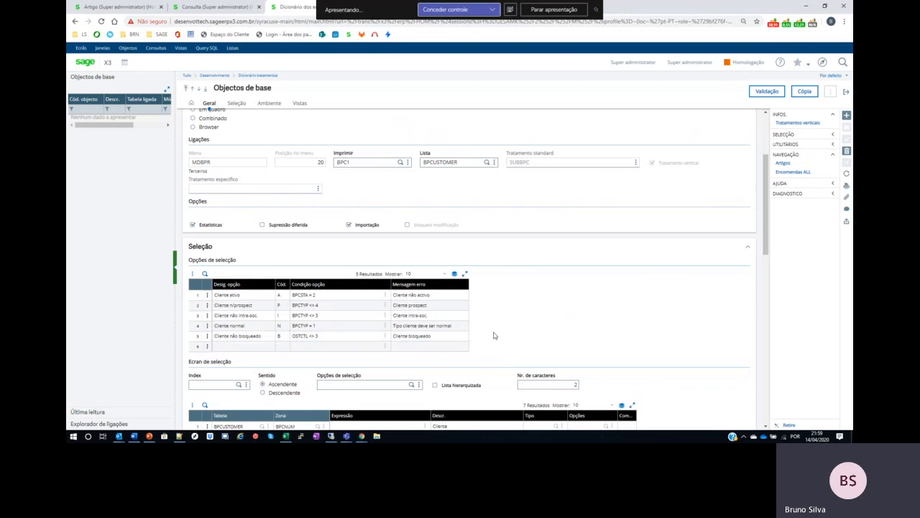
{"action": "scroll", "coordinate": [499, 294], "scroll_direction": "up", "scroll_amount": 1}
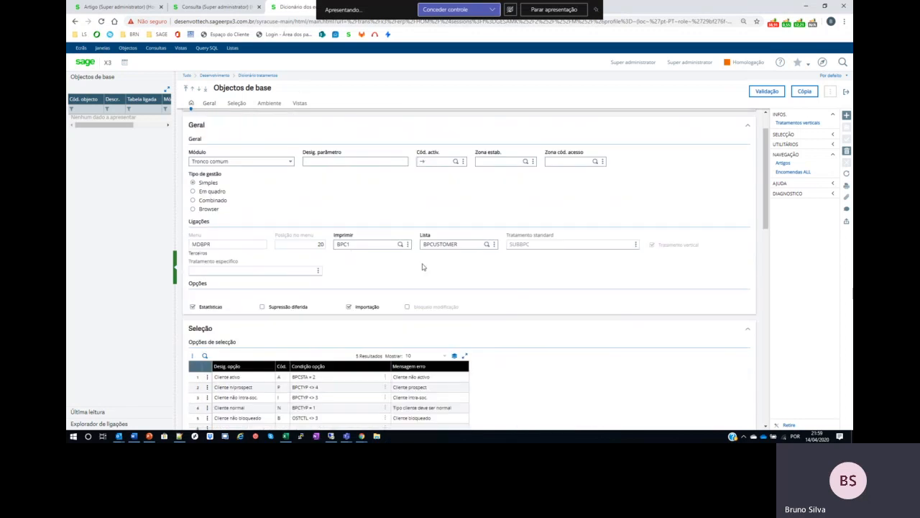
{"action": "scroll", "coordinate": [361, 317], "scroll_direction": "down", "scroll_amount": 2}
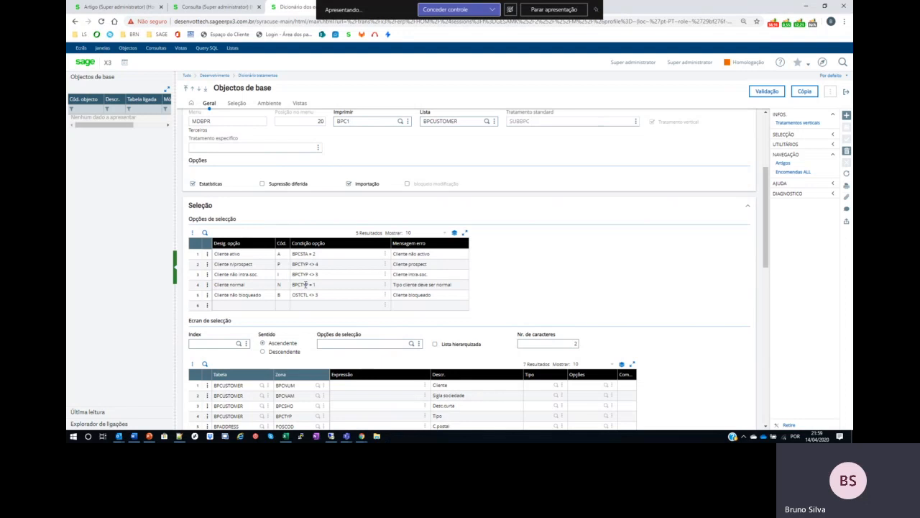
{"action": "scroll", "coordinate": [647, 257], "scroll_direction": "down", "scroll_amount": 3}
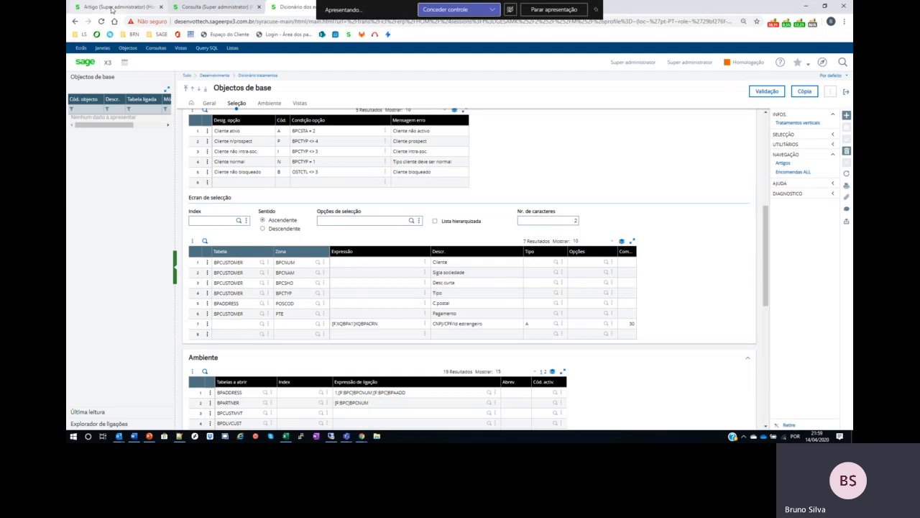
Step: Leave the article record and open sales orders (Encomendas) with the ALL Registo completo encomenda transaction
{"action": "left_click", "coordinate": [112, 10]}
{"action": "left_click", "coordinate": [847, 92]}
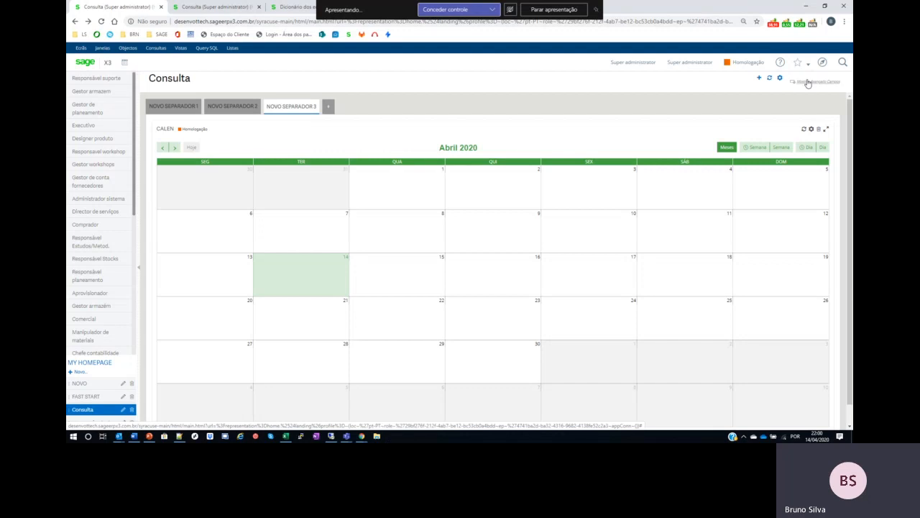
{"action": "left_click", "coordinate": [823, 63]}
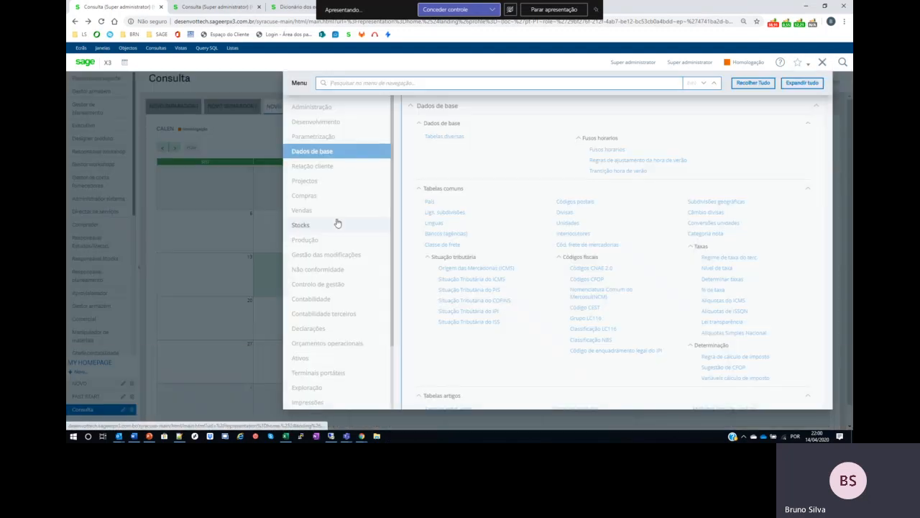
{"action": "left_click", "coordinate": [343, 210]}
{"action": "left_click", "coordinate": [440, 208]}
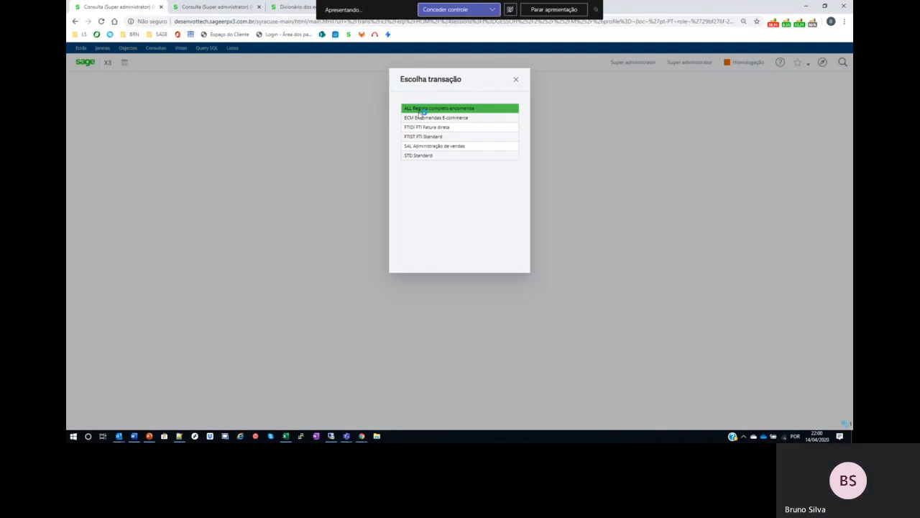
{"action": "left_click", "coordinate": [421, 109]}
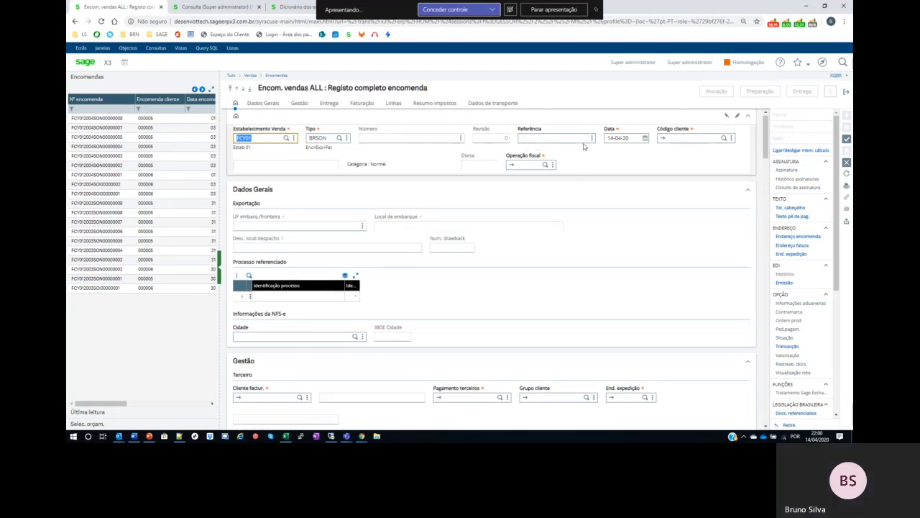
Step: Display the field information for Código cliente in the order header, highlight its BPC data type, and close the information
{"action": "left_click", "coordinate": [686, 139]}
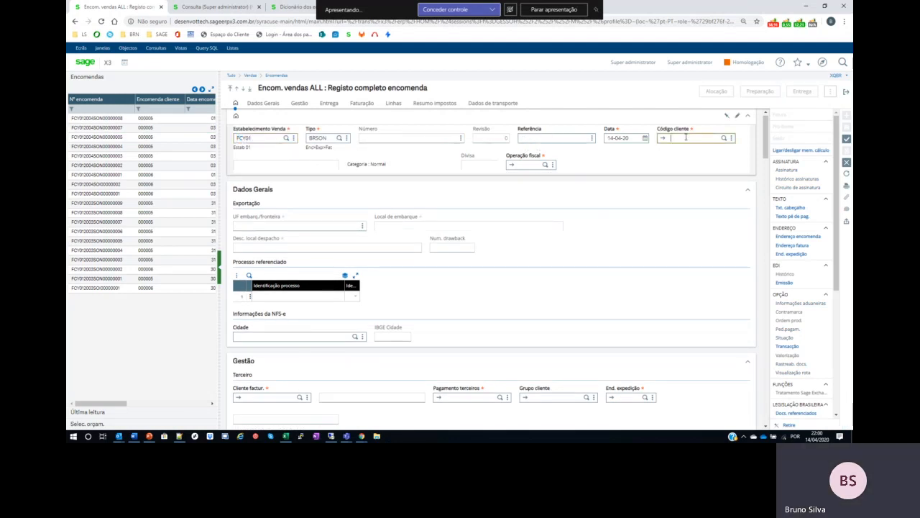
{"action": "key", "text": "F12"}
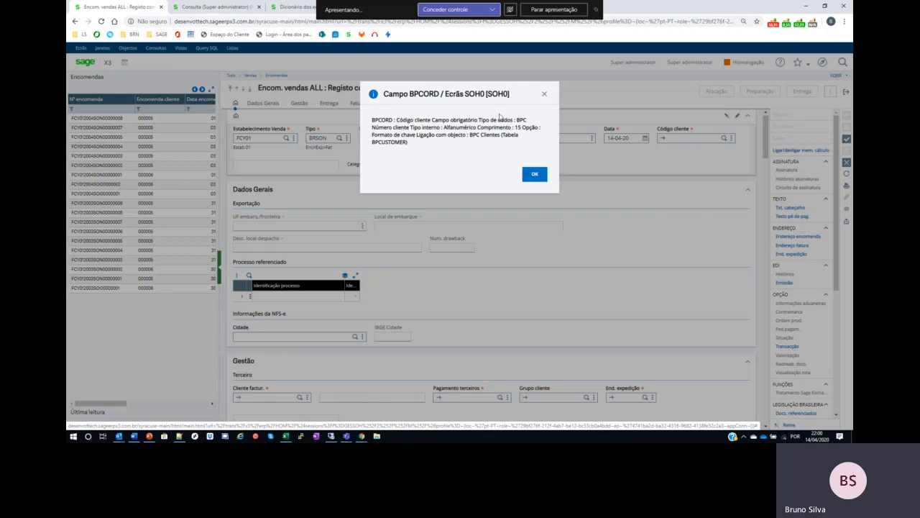
{"action": "left_click_drag", "start_coordinate": [479, 119], "coordinate": [528, 120]}
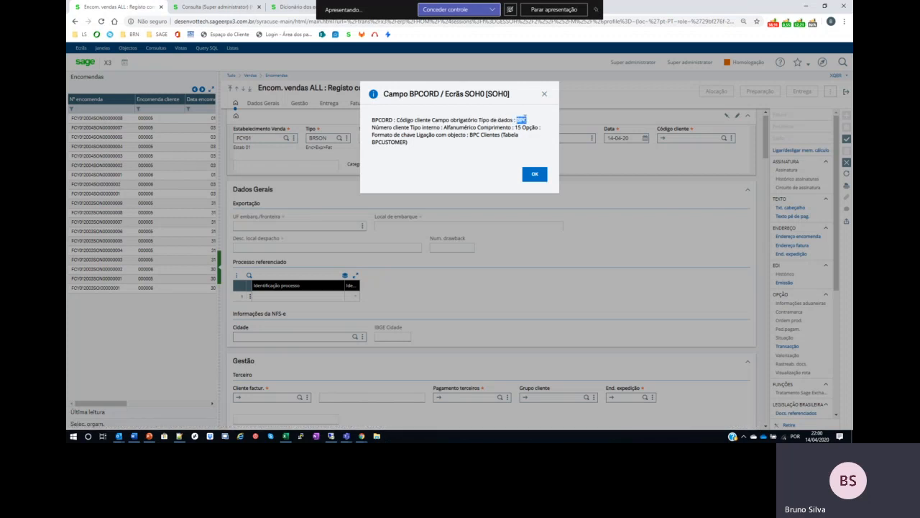
{"action": "left_click", "coordinate": [536, 177]}
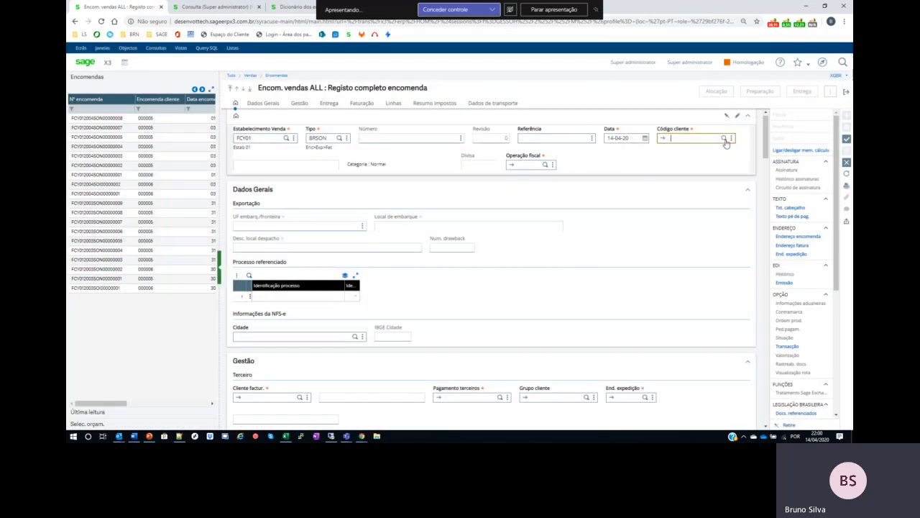
Step: Open the customer selection list for Código cliente and compare its columns with the BPC object's selection screen definition
{"action": "left_click", "coordinate": [728, 139]}
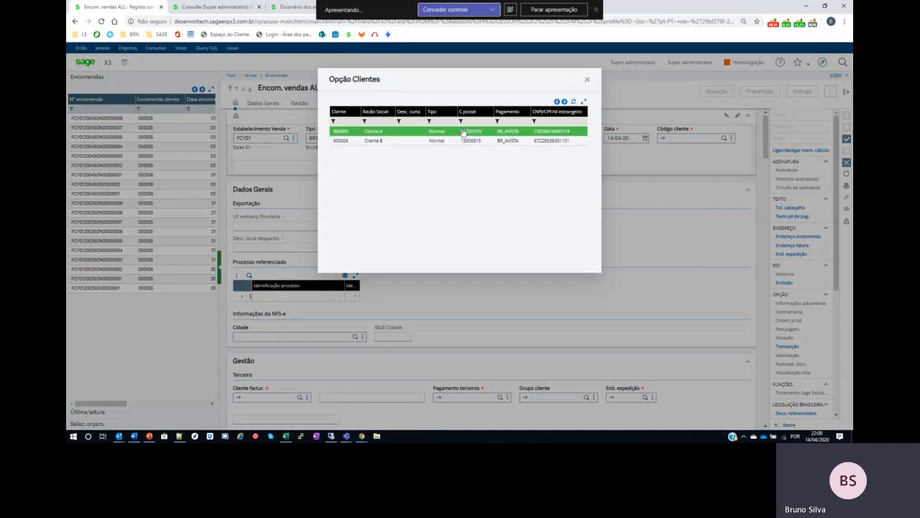
{"action": "left_click", "coordinate": [285, 11]}
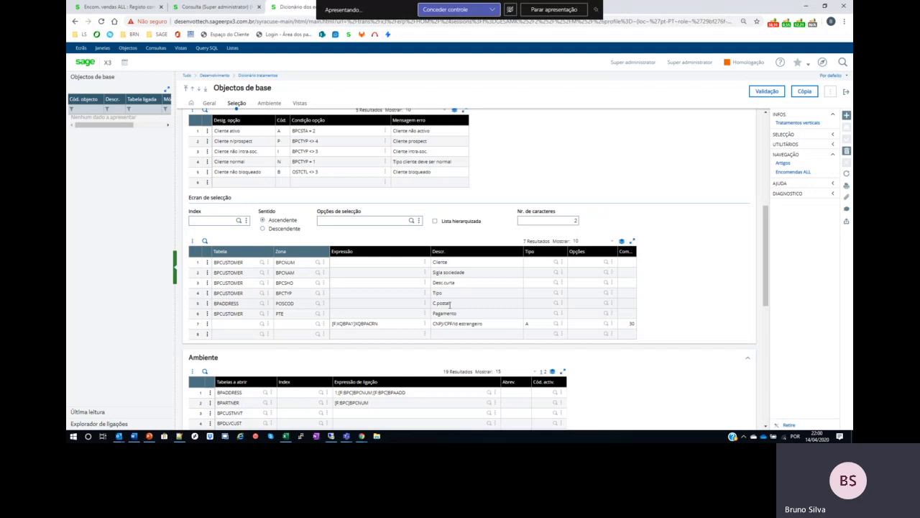
{"action": "left_click", "coordinate": [204, 10]}
{"action": "left_click", "coordinate": [115, 7]}
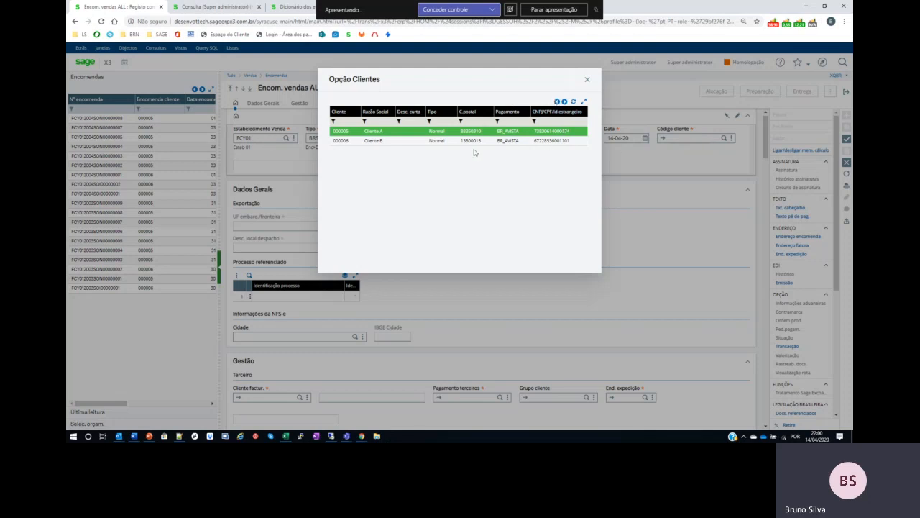
Step: Examine the BPC object's selection screen expression for CNPJ/CPF and show the second page of its environment tables
{"action": "left_click", "coordinate": [287, 11]}
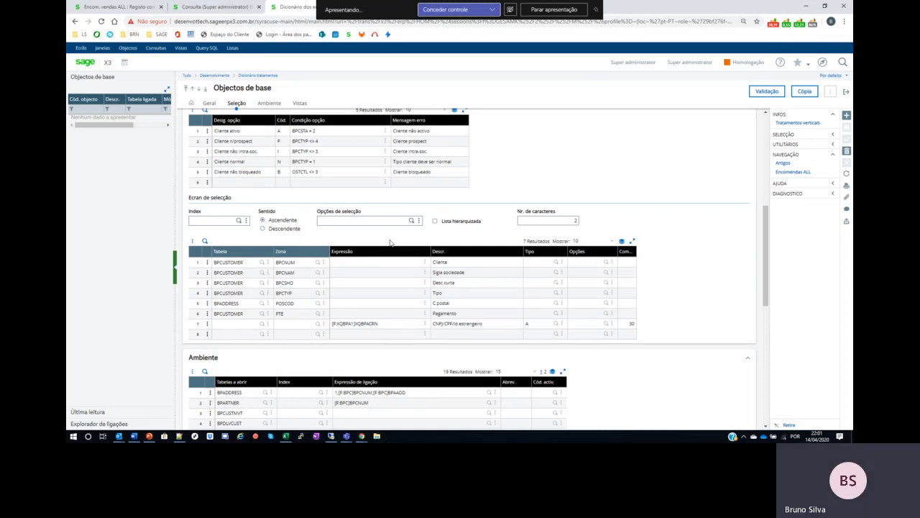
{"action": "scroll", "coordinate": [390, 243], "scroll_direction": "down", "scroll_amount": 2}
{"action": "scroll", "coordinate": [468, 273], "scroll_direction": "down", "scroll_amount": 2}
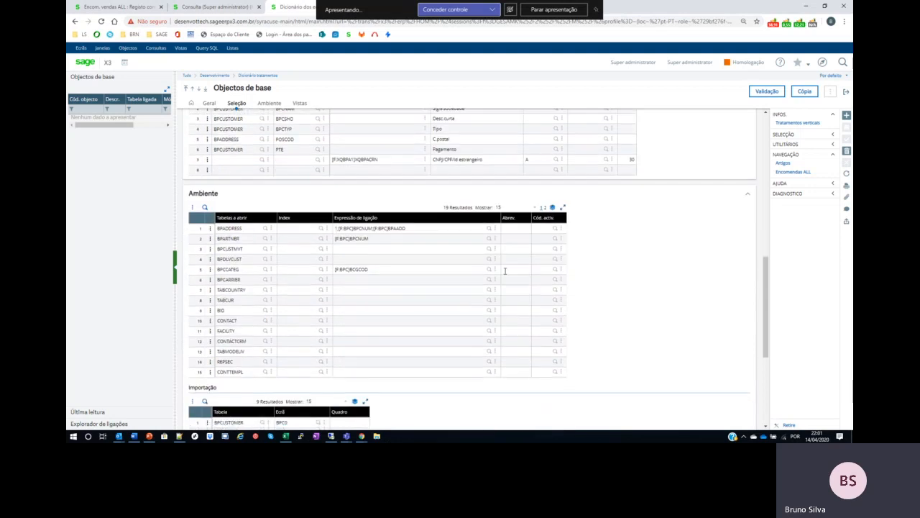
{"action": "scroll", "coordinate": [239, 321], "scroll_direction": "up", "scroll_amount": 3}
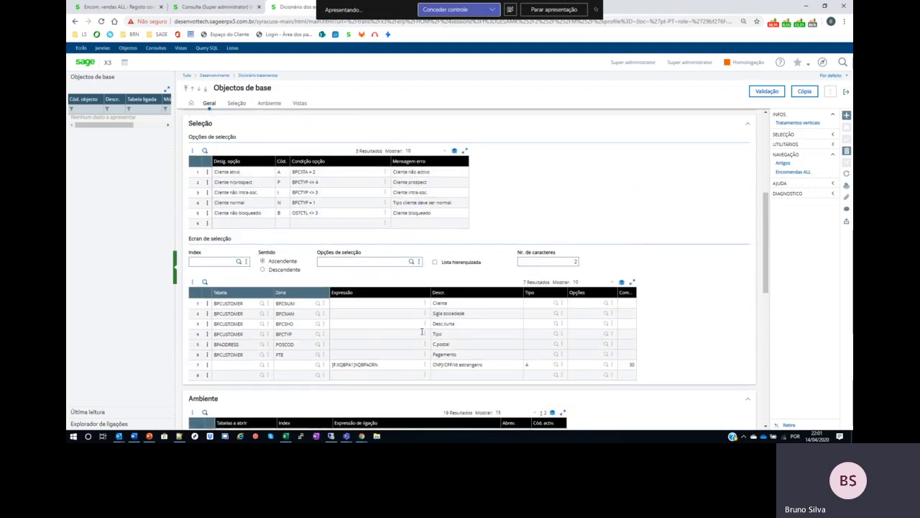
{"action": "scroll", "coordinate": [286, 324], "scroll_direction": "down", "scroll_amount": 1}
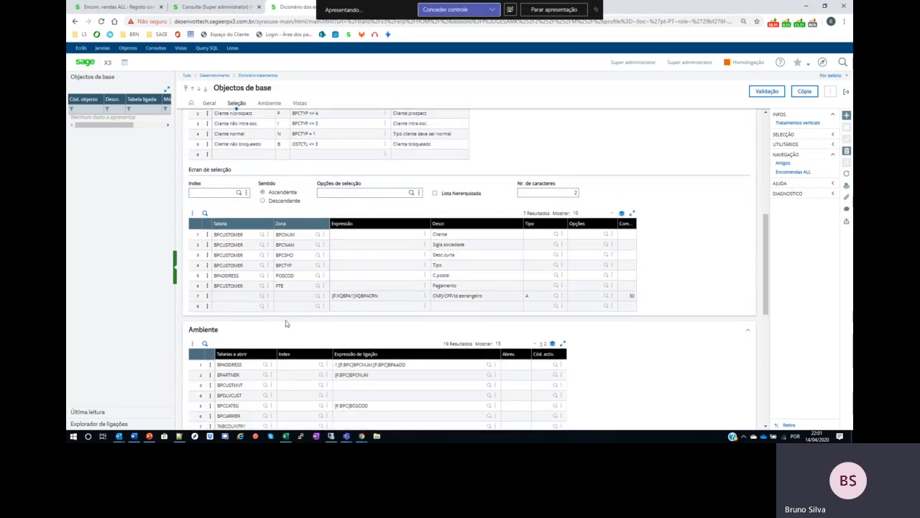
{"action": "scroll", "coordinate": [286, 324], "scroll_direction": "down", "scroll_amount": 1}
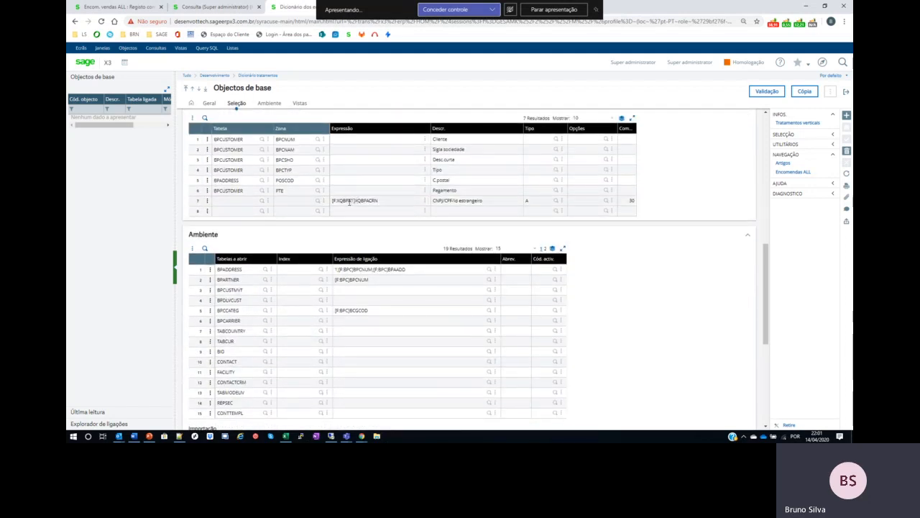
{"action": "scroll", "coordinate": [494, 327], "scroll_direction": "down", "scroll_amount": 1}
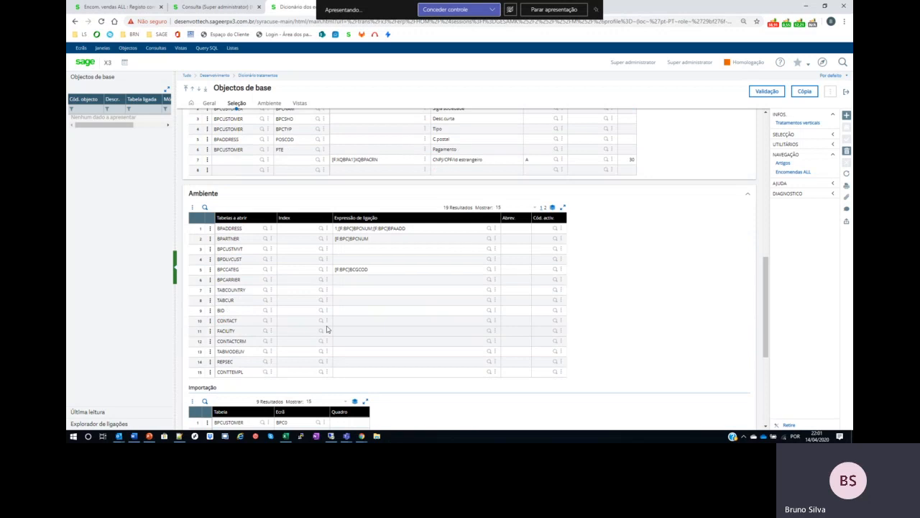
{"action": "left_click", "coordinate": [544, 208]}
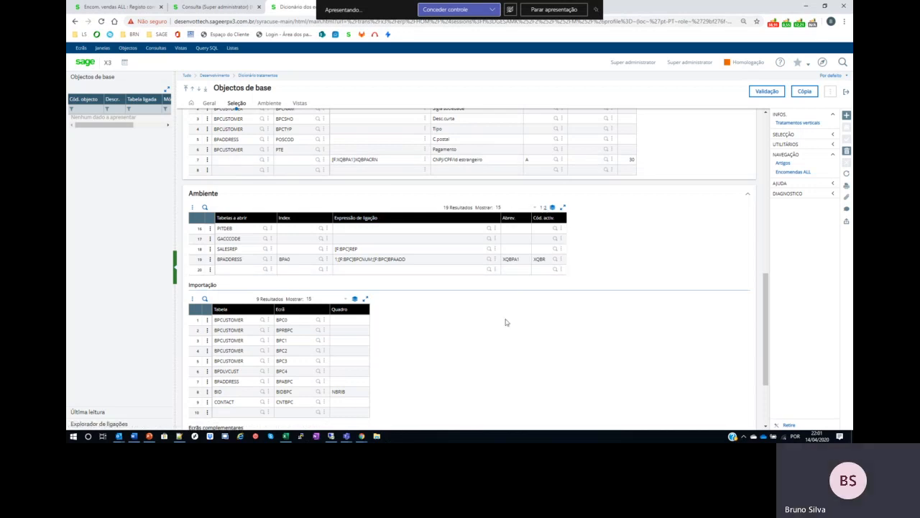
Step: Review the BPC object's BPADDRESS link with abbreviation XQBPA1, import screens, complementary screens, views, and selection settings
{"action": "scroll", "coordinate": [484, 323], "scroll_direction": "down", "scroll_amount": 1}
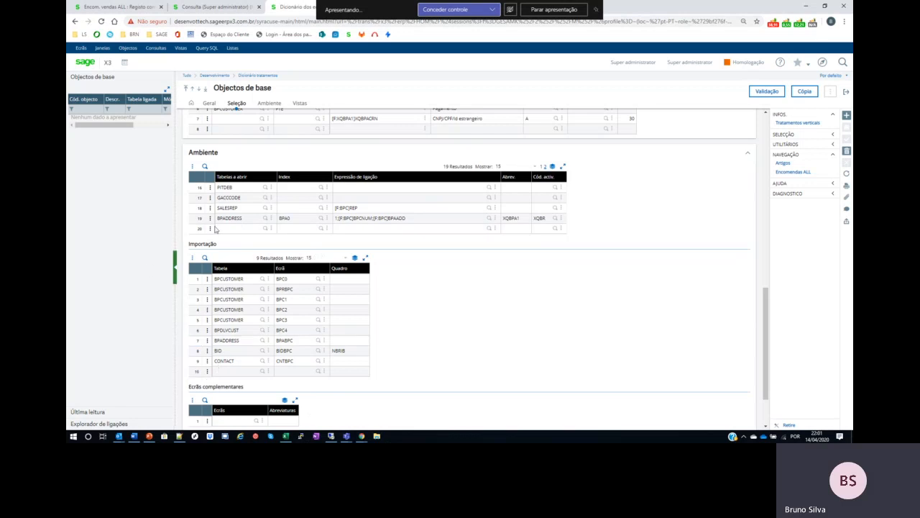
{"action": "scroll", "coordinate": [306, 319], "scroll_direction": "up", "scroll_amount": 1}
{"action": "scroll", "coordinate": [317, 331], "scroll_direction": "down", "scroll_amount": 2}
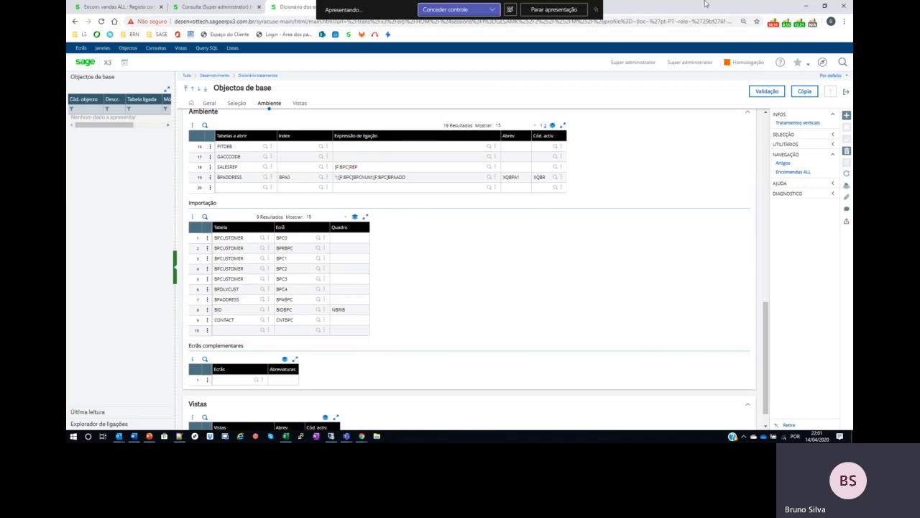
{"action": "scroll", "coordinate": [349, 244], "scroll_direction": "down", "scroll_amount": 1}
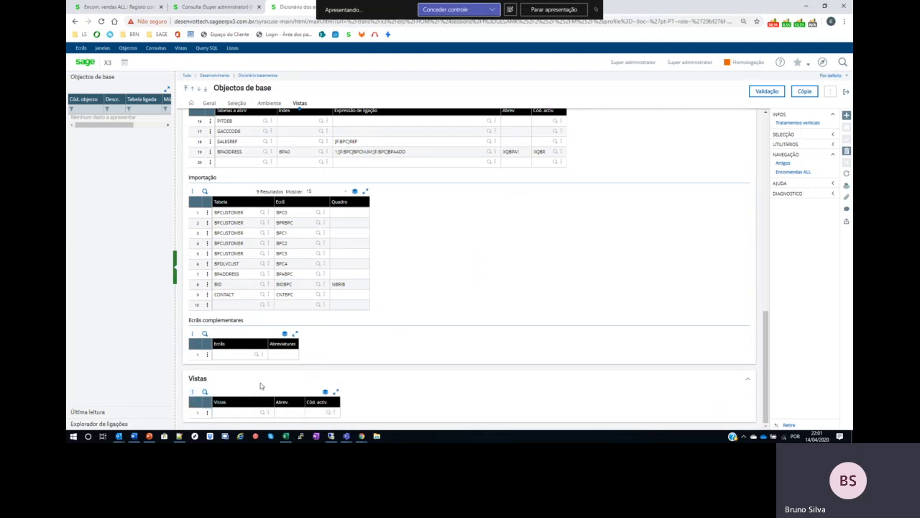
{"action": "scroll", "coordinate": [468, 294], "scroll_direction": "up", "scroll_amount": 1}
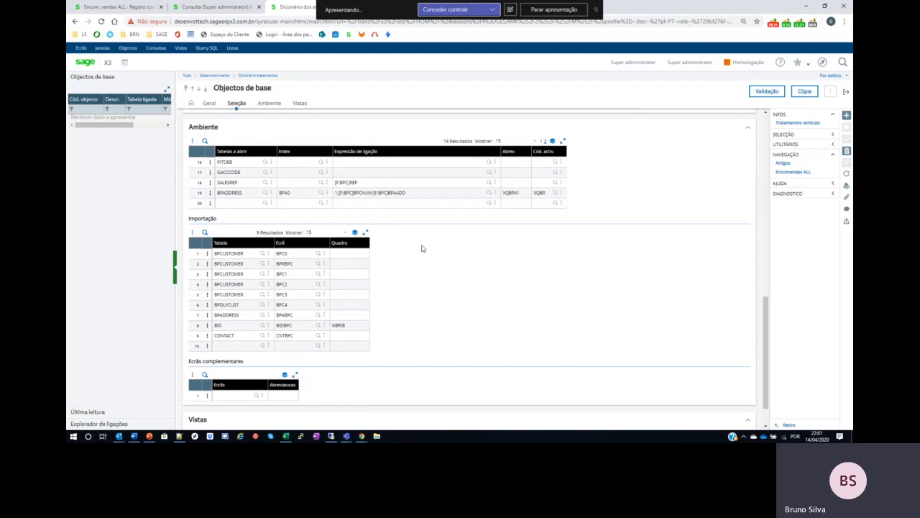
{"action": "scroll", "coordinate": [422, 248], "scroll_direction": "up", "scroll_amount": 1}
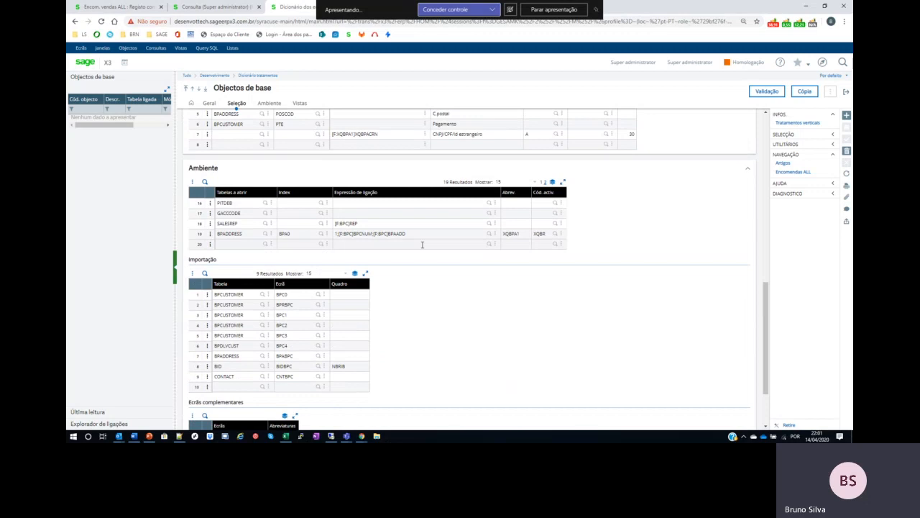
{"action": "scroll", "coordinate": [422, 245], "scroll_direction": "up", "scroll_amount": 6}
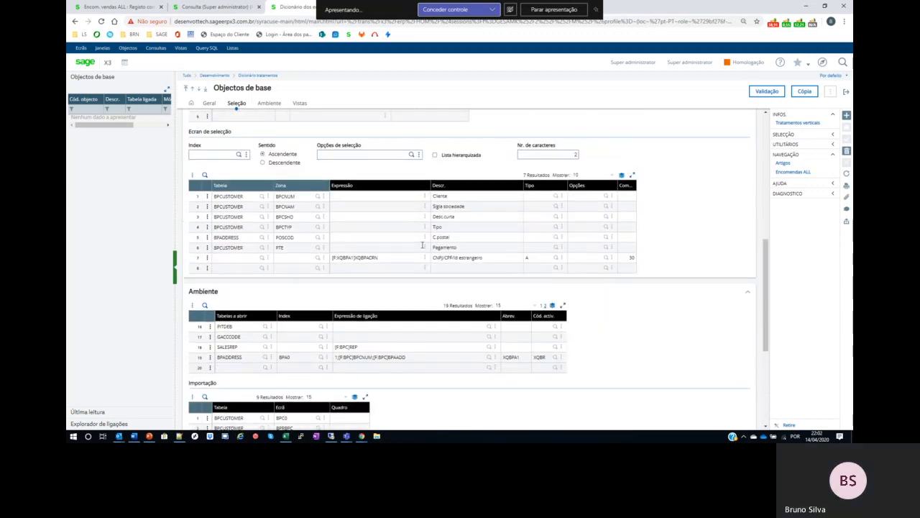
{"action": "scroll", "coordinate": [422, 248], "scroll_direction": "up", "scroll_amount": 1}
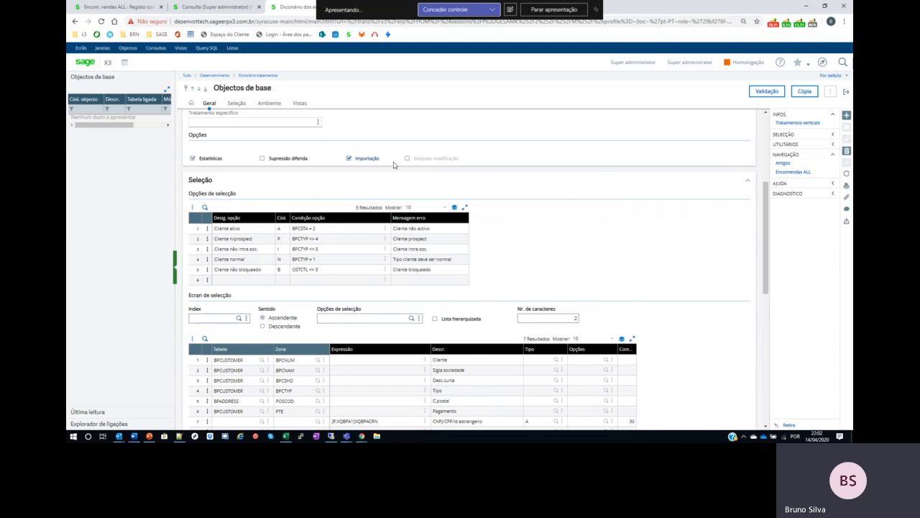
Step: Return to the ITMMASTER table dictionary and rename the YCOR column to YCLIENTE
{"action": "scroll", "coordinate": [527, 184], "scroll_direction": "up", "scroll_amount": 5}
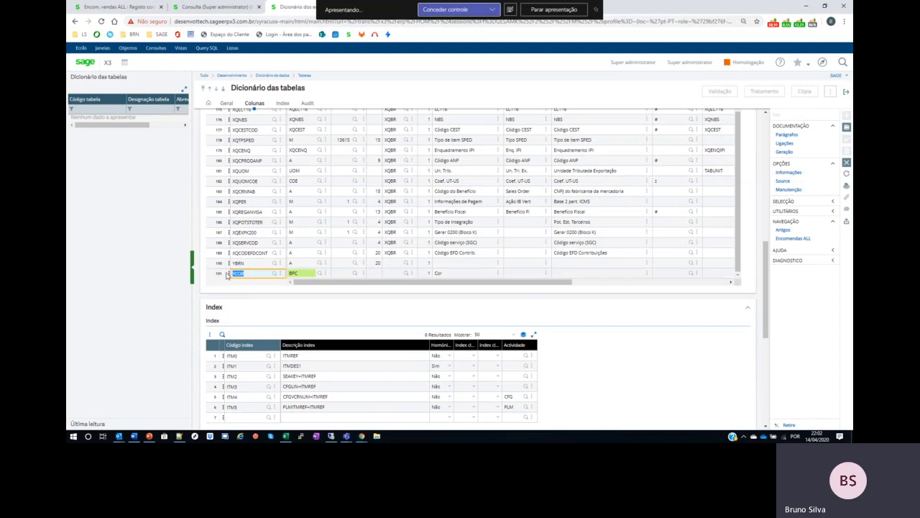
{"action": "type", "text": "y"}
{"action": "key", "text": "Tab"}
{"action": "key", "text": "Tab"}
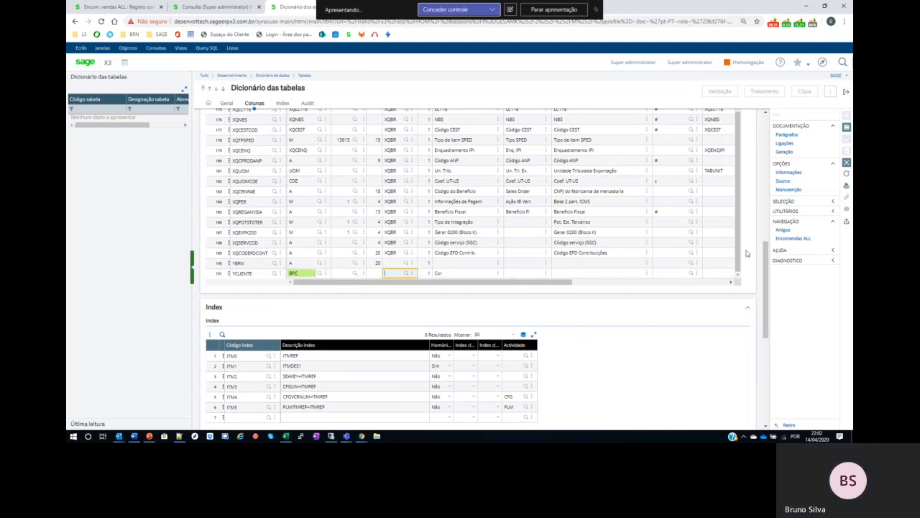
Step: Open the activity code maintenance from the Act field of the YCLIENTE column
{"action": "scroll", "coordinate": [747, 253], "scroll_direction": "up", "scroll_amount": 2}
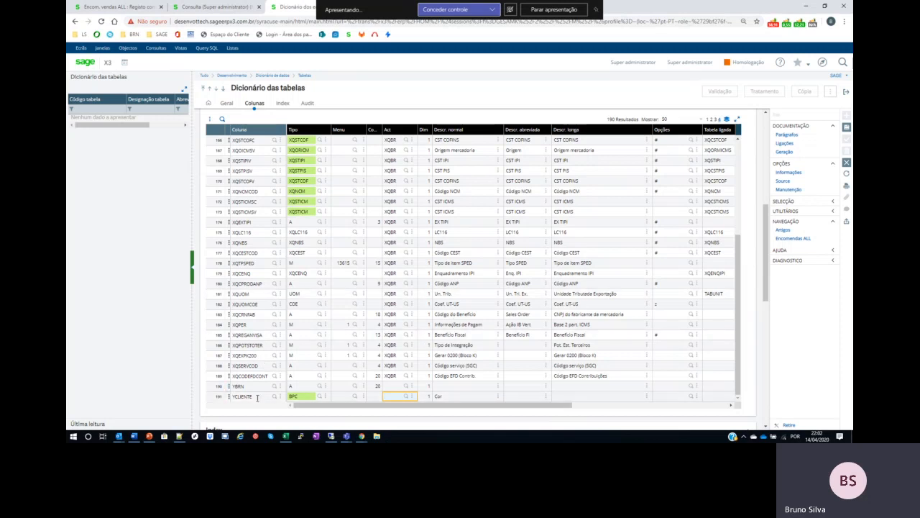
{"action": "left_click", "coordinate": [412, 398]}
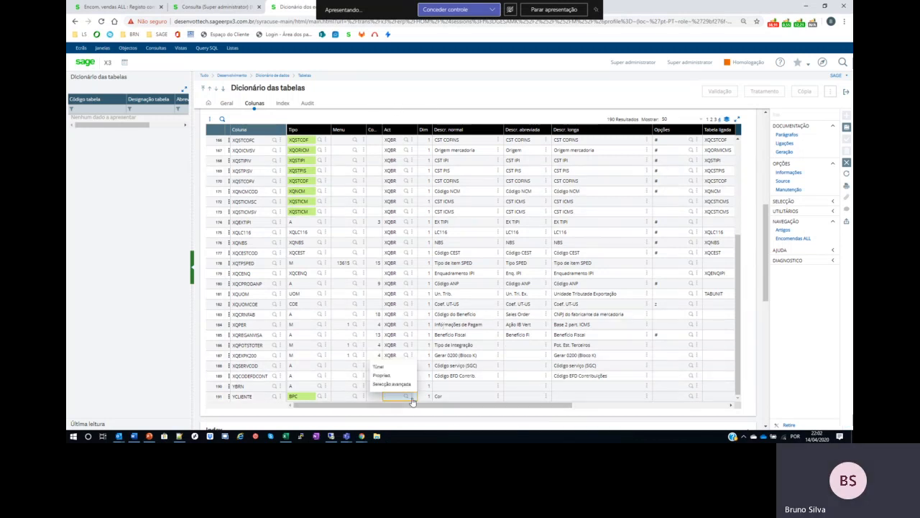
{"action": "left_click", "coordinate": [385, 370]}
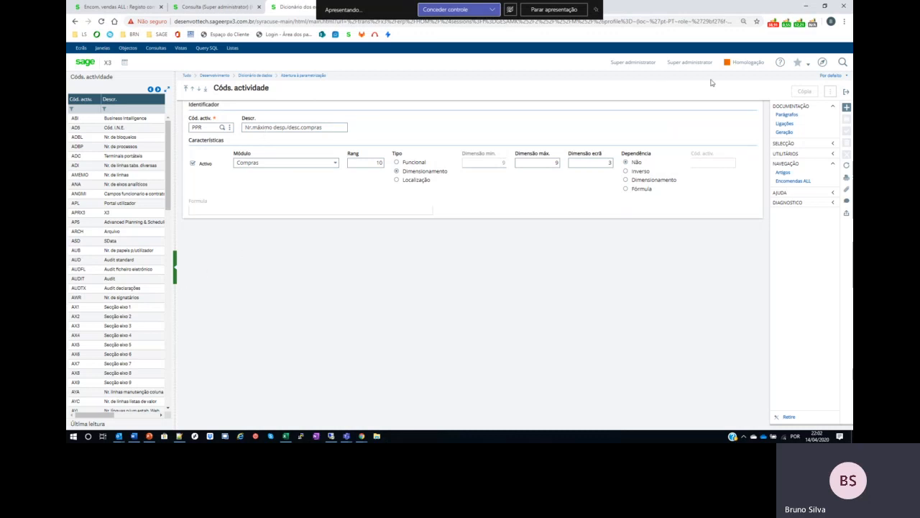
Step: Start a new activity code YTEST with the description Customização Teste, storing the description as a new text
{"action": "left_click", "coordinate": [846, 108]}
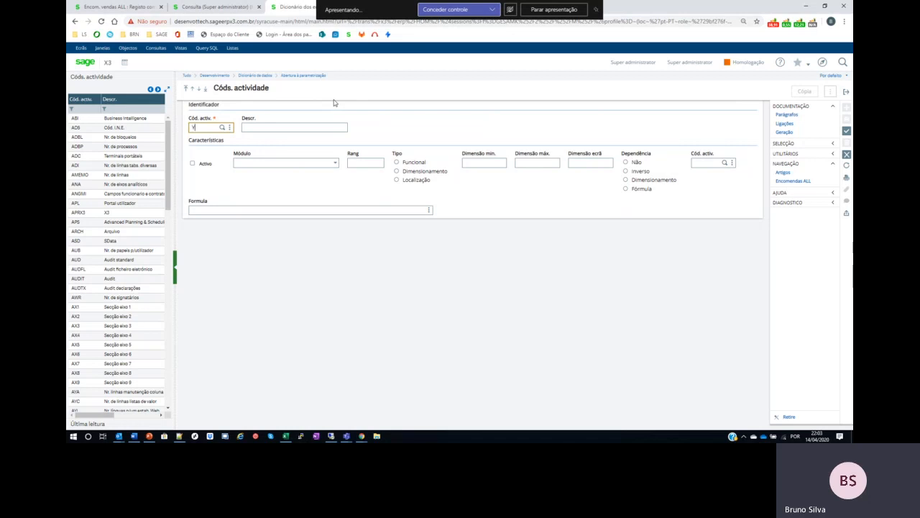
{"action": "type", "text": "TEST"}
{"action": "key", "text": "Tab"}
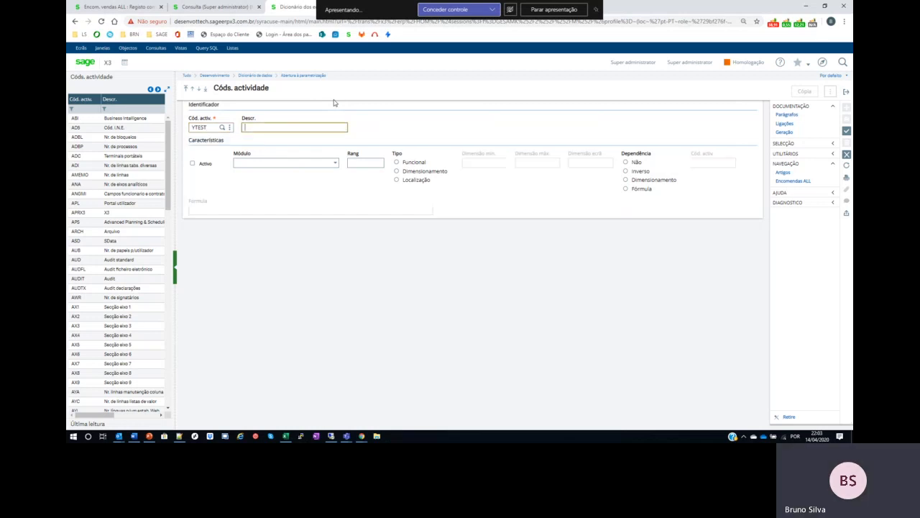
{"action": "type", "text": "Customização Teste"}
{"action": "left_click", "coordinate": [338, 100]}
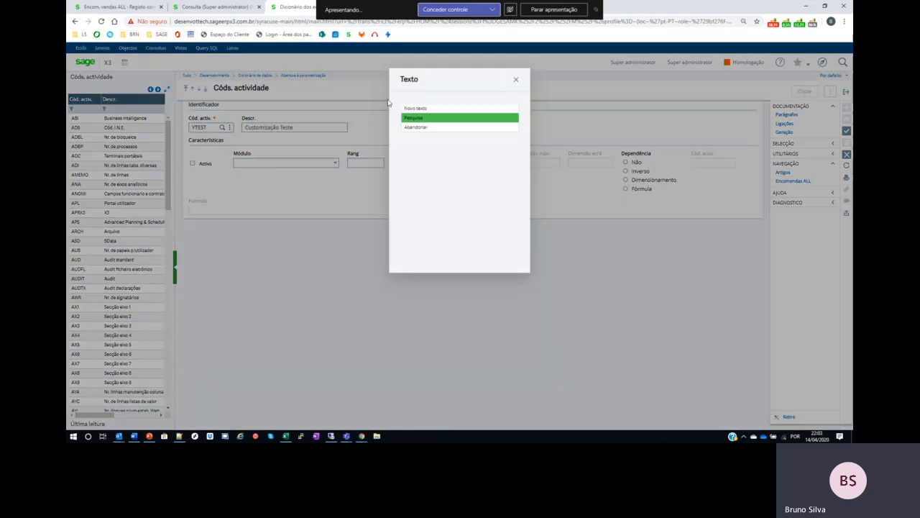
{"action": "left_click", "coordinate": [412, 108]}
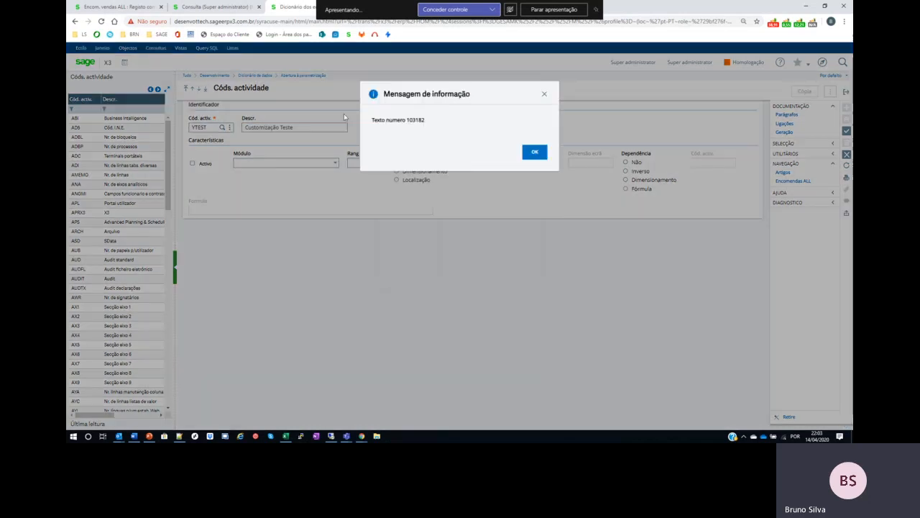
{"action": "left_click", "coordinate": [525, 165]}
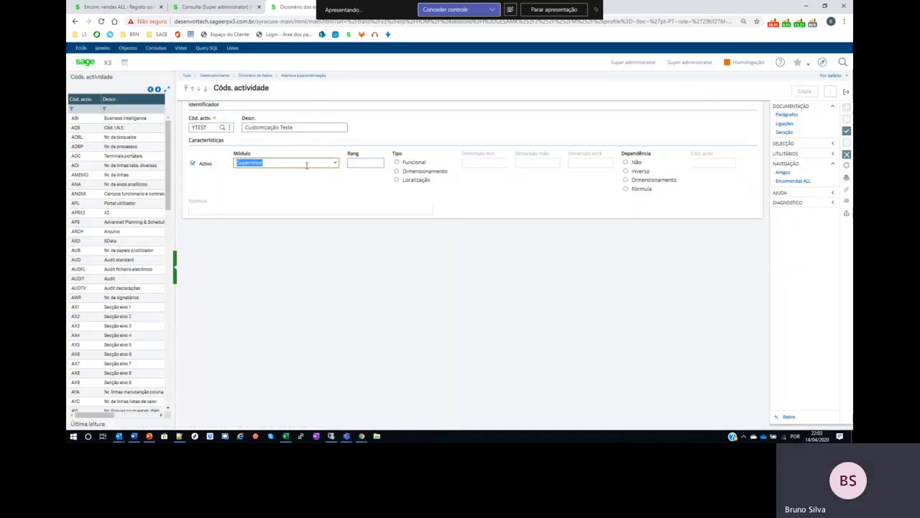
Step: Set the YTEST activity code's type to Funcional, create the code, and return to the ITMMASTER table dictionary
{"action": "left_click", "coordinate": [366, 164]}
{"action": "left_click", "coordinate": [414, 165]}
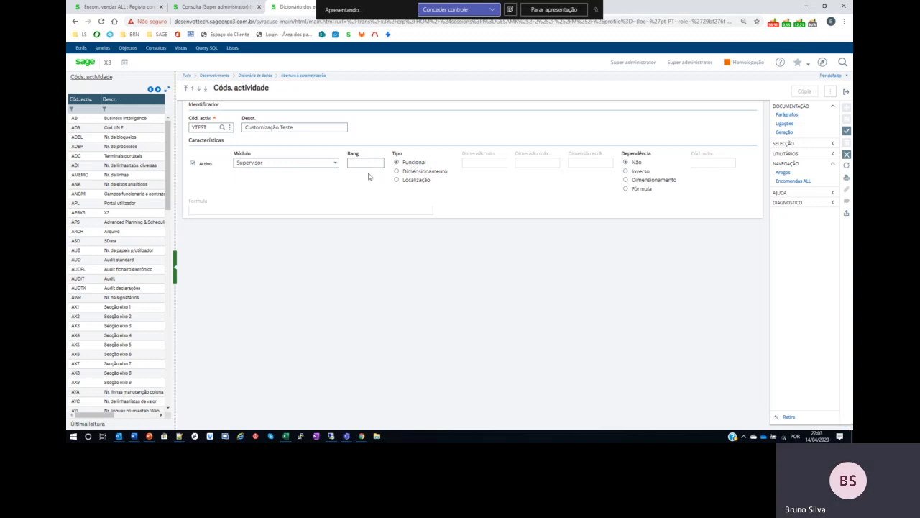
{"action": "left_click", "coordinate": [847, 131]}
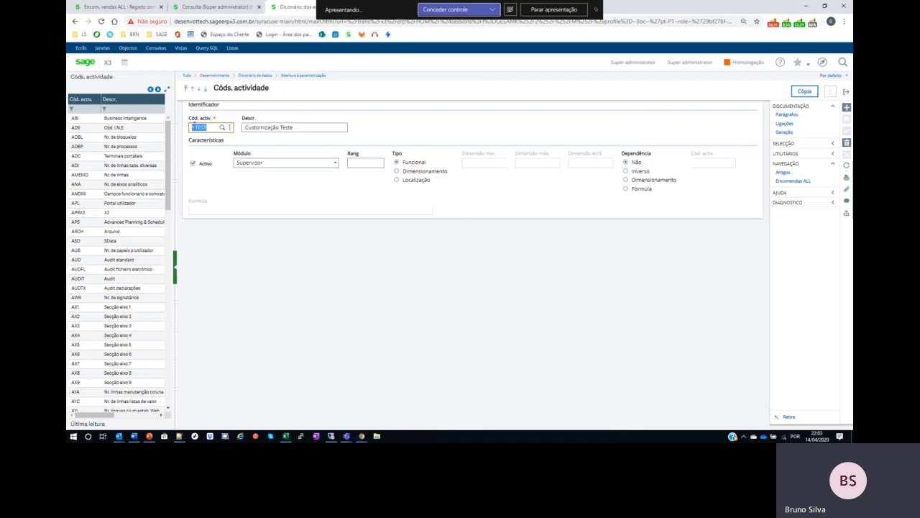
{"action": "left_click", "coordinate": [847, 92]}
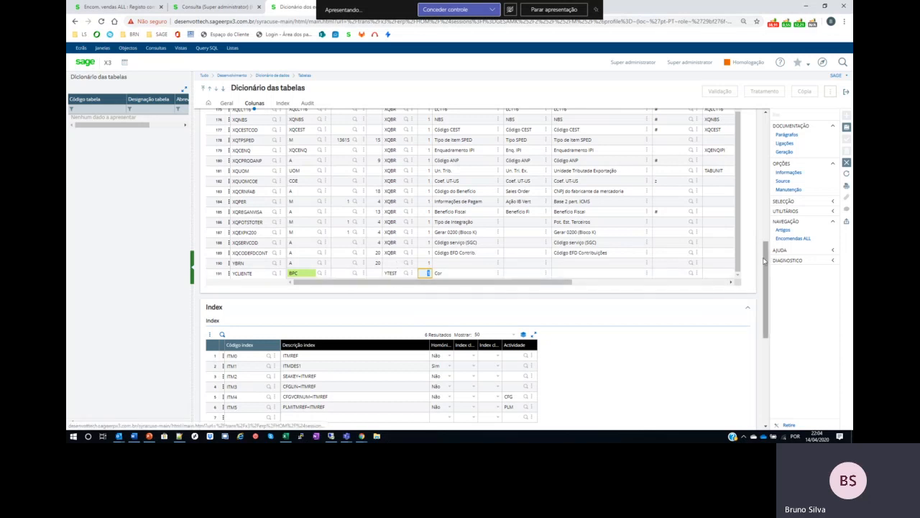
Step: Review ITMMASTER's general characteristics, including its own activity code and module, against the activity codes of its columns
{"action": "scroll", "coordinate": [764, 261], "scroll_direction": "up", "scroll_amount": 4}
{"action": "scroll", "coordinate": [459, 354], "scroll_direction": "down", "scroll_amount": 2}
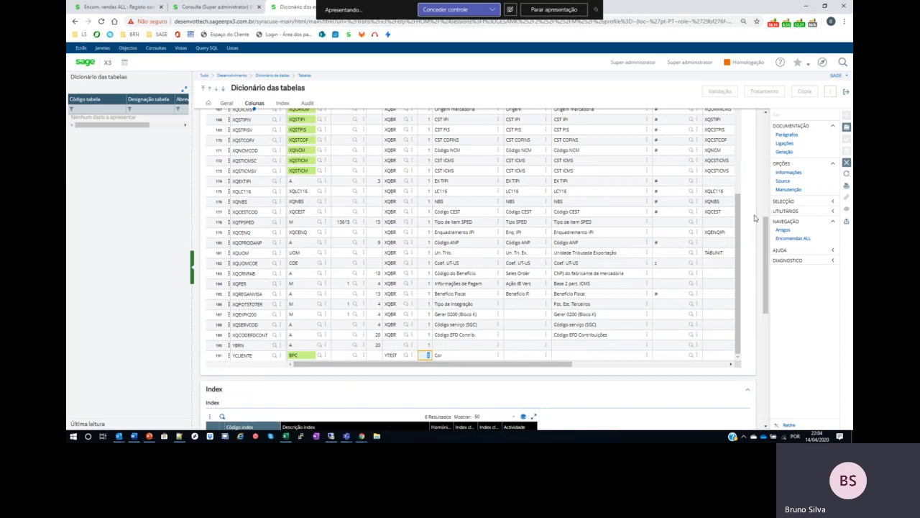
{"action": "scroll", "coordinate": [755, 218], "scroll_direction": "up", "scroll_amount": 10}
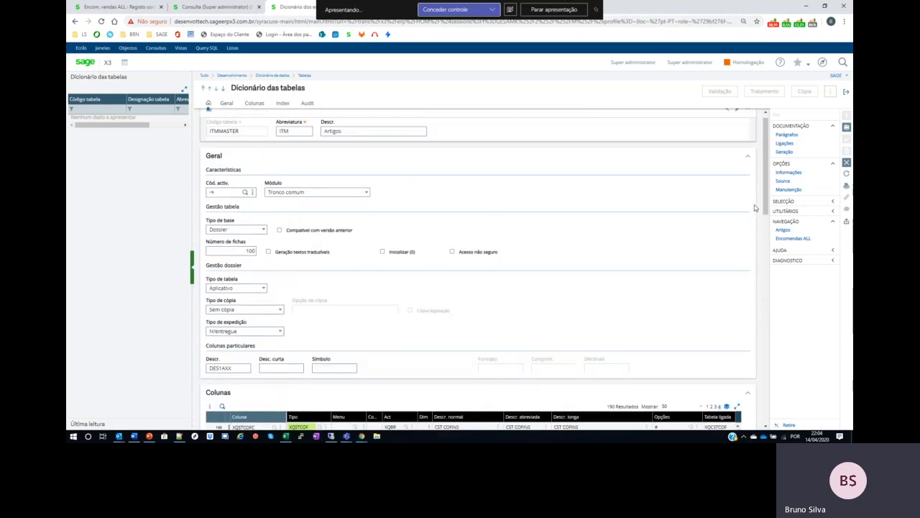
{"action": "scroll", "coordinate": [556, 245], "scroll_direction": "up", "scroll_amount": 1}
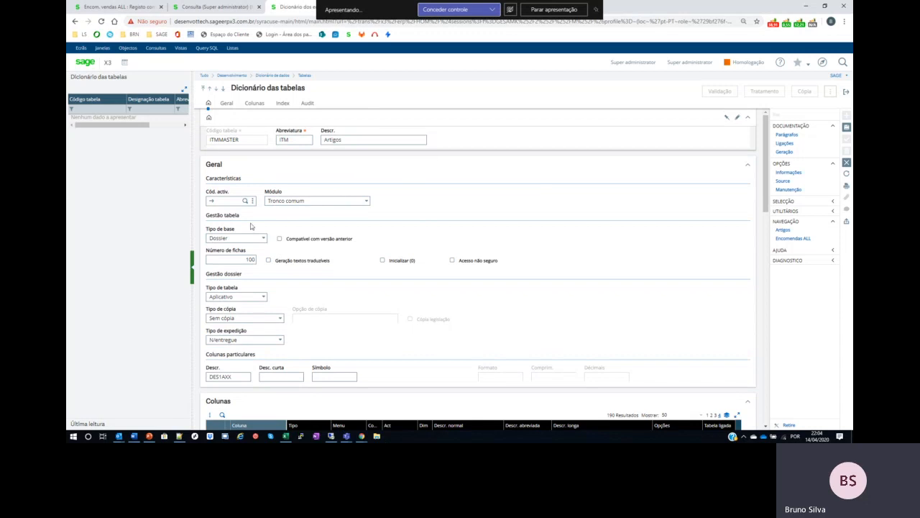
{"action": "scroll", "coordinate": [317, 237], "scroll_direction": "down", "scroll_amount": 2}
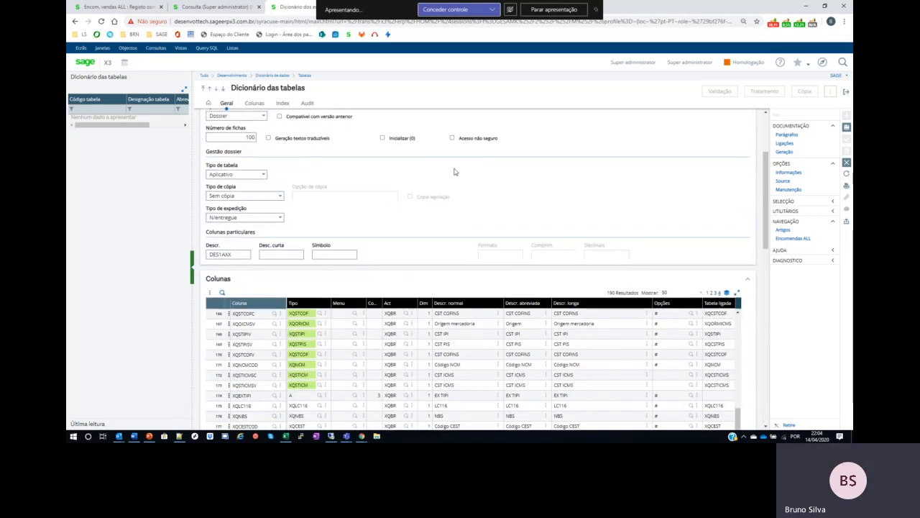
{"action": "scroll", "coordinate": [454, 171], "scroll_direction": "up", "scroll_amount": 2}
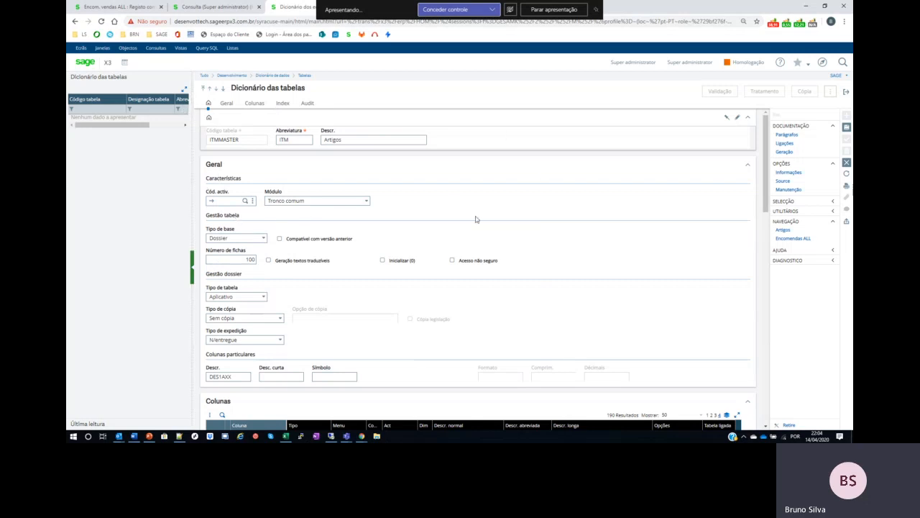
{"action": "scroll", "coordinate": [475, 219], "scroll_direction": "down", "scroll_amount": 1}
{"action": "scroll", "coordinate": [476, 221], "scroll_direction": "down", "scroll_amount": 3}
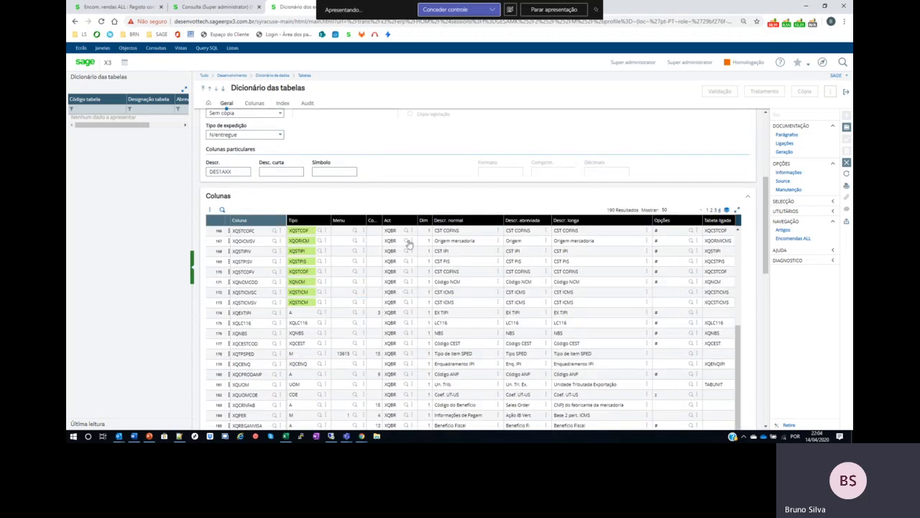
{"action": "scroll", "coordinate": [432, 174], "scroll_direction": "up", "scroll_amount": 4}
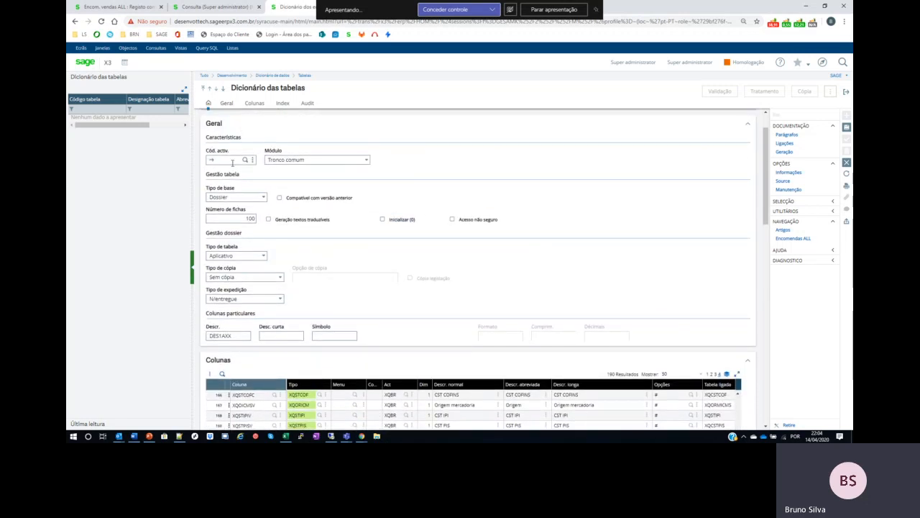
{"action": "scroll", "coordinate": [241, 148], "scroll_direction": "up", "scroll_amount": 1}
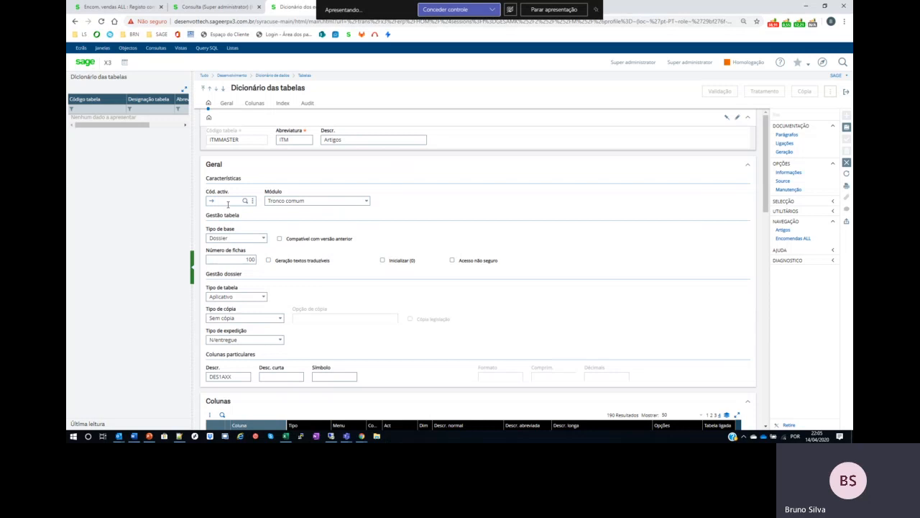
Step: Set the YCLIENTE column's normal description to Cliente teste, storing it as a new text
{"action": "scroll", "coordinate": [429, 228], "scroll_direction": "down", "scroll_amount": 5}
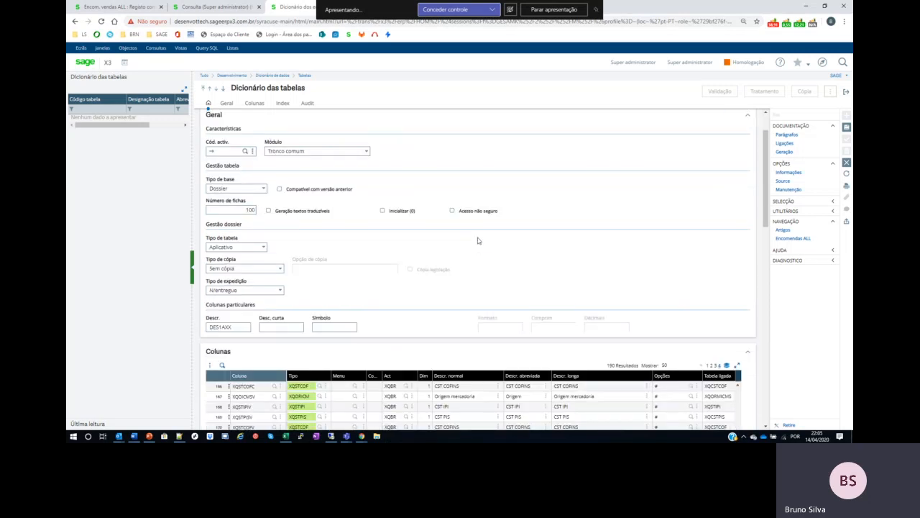
{"action": "scroll", "coordinate": [764, 227], "scroll_direction": "down", "scroll_amount": 1}
{"action": "scroll", "coordinate": [764, 227], "scroll_direction": "down", "scroll_amount": 5}
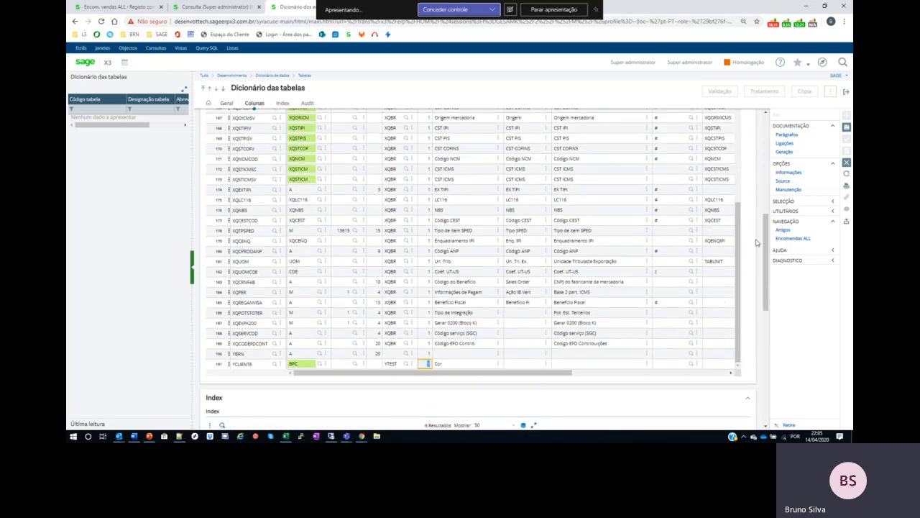
{"action": "key", "text": "Tab"}
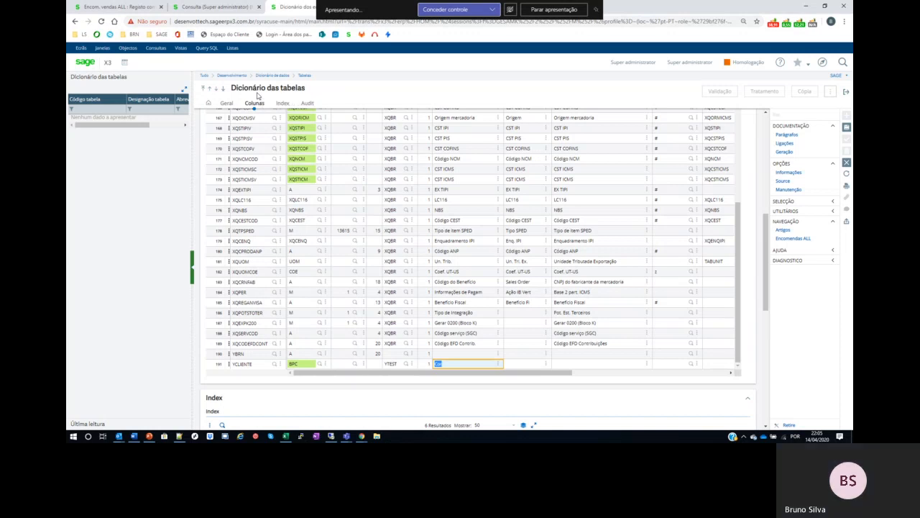
{"action": "type", "text": "Cliente"}
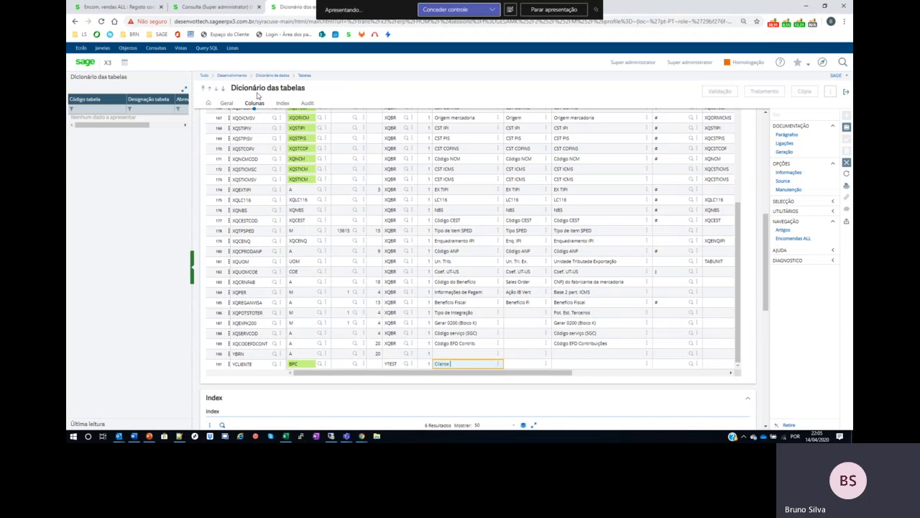
{"action": "type", "text": " reste"}
{"action": "key", "text": "Tab"}
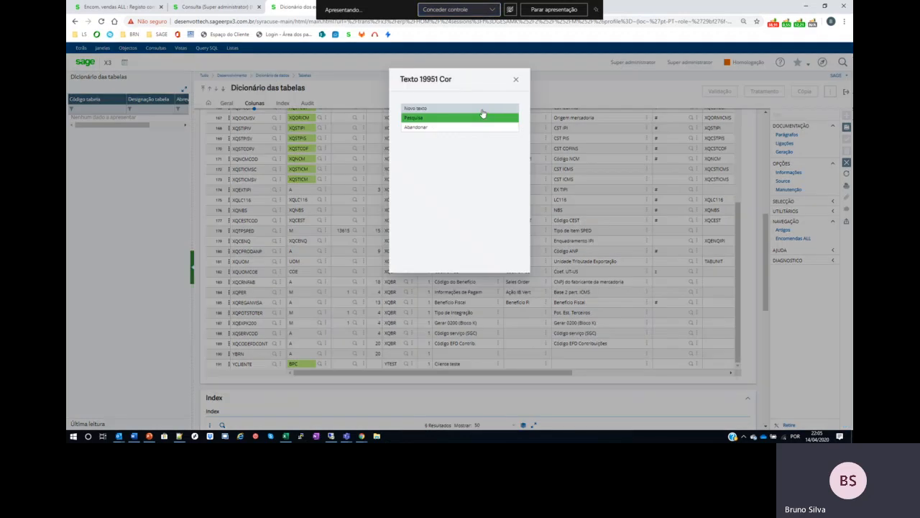
{"action": "left_click", "coordinate": [482, 115]}
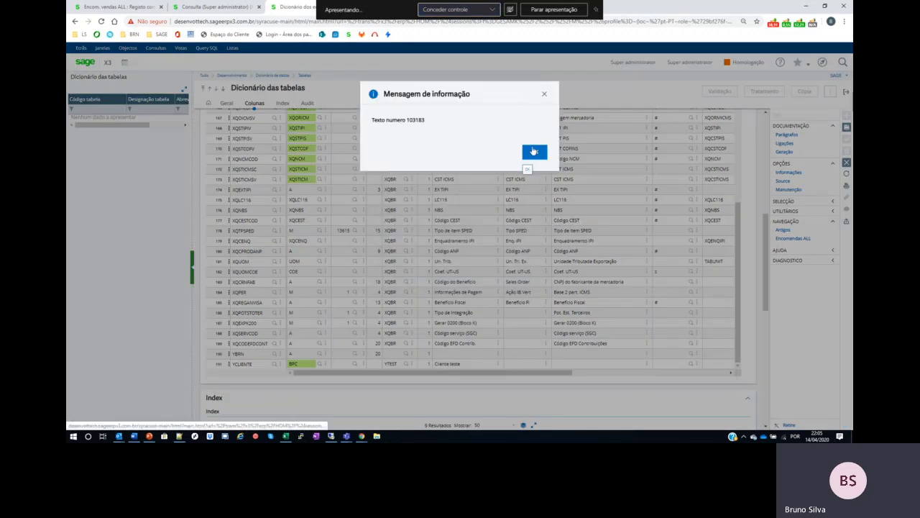
{"action": "left_click", "coordinate": [533, 151]}
Step: Examine the YCLIENTE column's long description, linked table, link expression, cancellation and verification settings
{"action": "left_click_drag", "start_coordinate": [562, 373], "coordinate": [719, 380]}
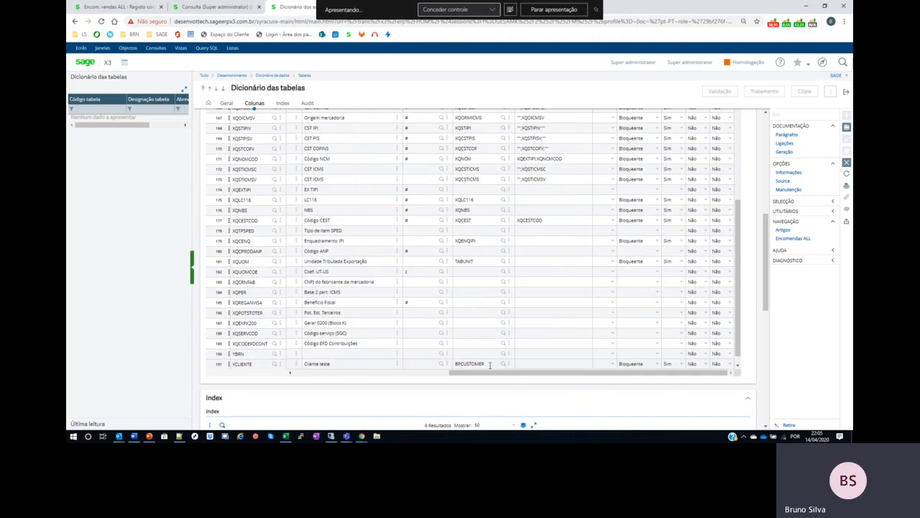
{"action": "left_click_drag", "start_coordinate": [453, 373], "coordinate": [250, 370]}
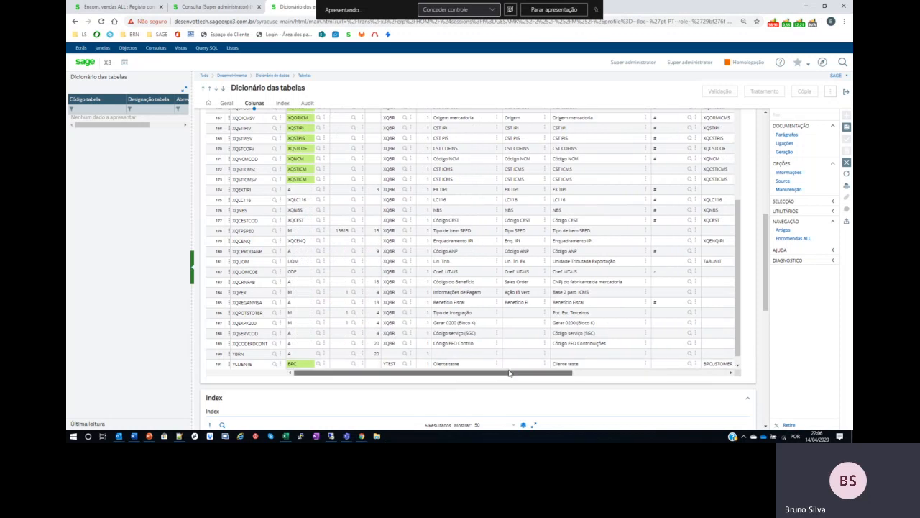
{"action": "left_click_drag", "start_coordinate": [509, 374], "coordinate": [664, 374]}
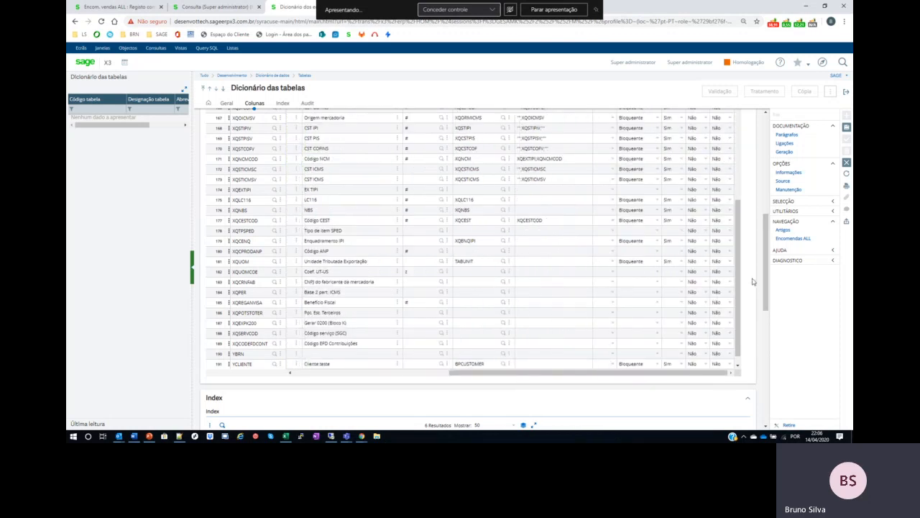
{"action": "scroll", "coordinate": [746, 267], "scroll_direction": "up", "scroll_amount": 2}
{"action": "scroll", "coordinate": [723, 276], "scroll_direction": "down", "scroll_amount": 1}
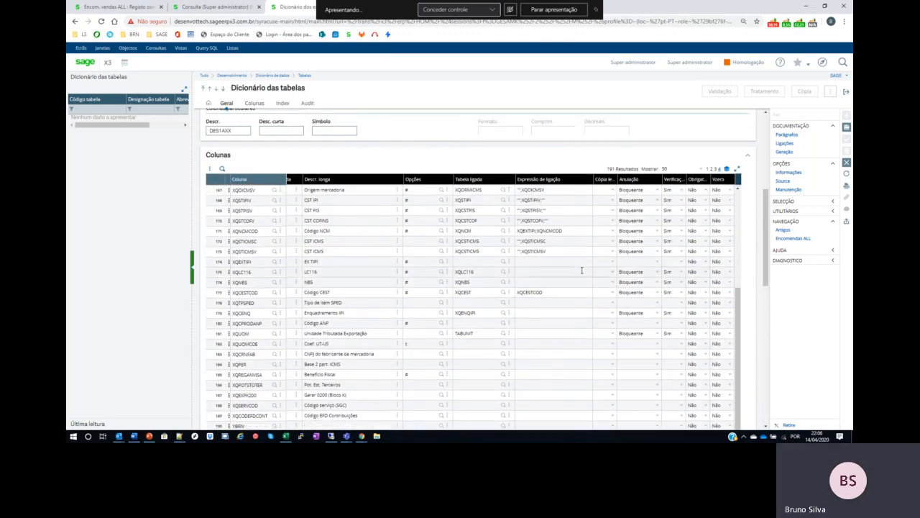
{"action": "scroll", "coordinate": [723, 276], "scroll_direction": "down", "scroll_amount": 2}
Step: Read the field help for the YCLIENTE column's linked table, close it, and return to the first column attributes
{"action": "left_click", "coordinate": [480, 352]}
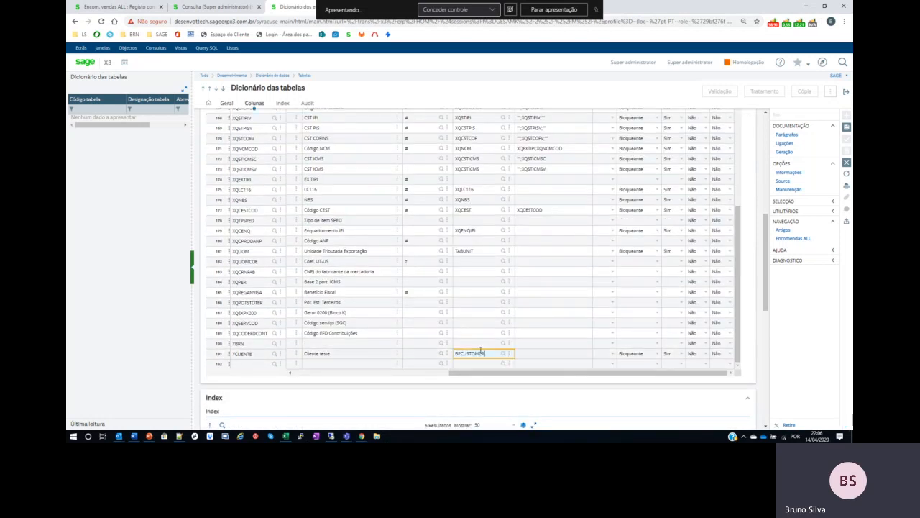
{"action": "key", "text": "F1"}
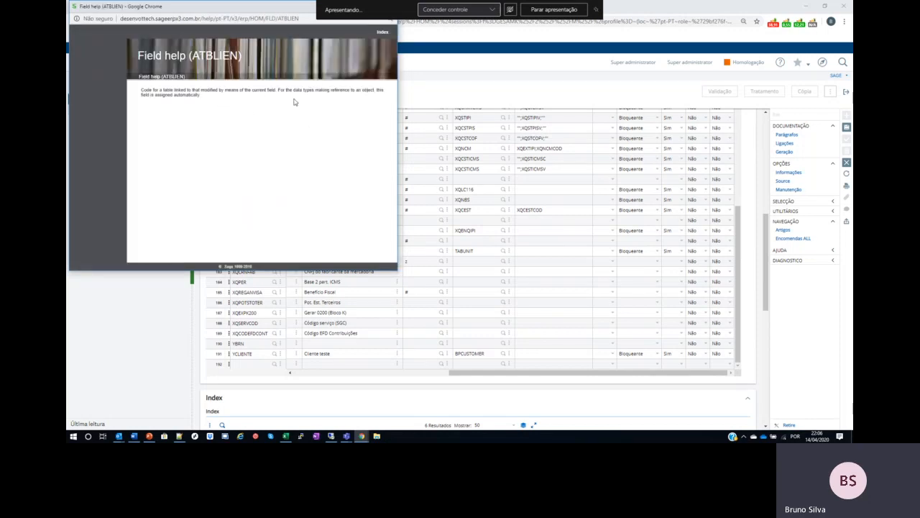
{"action": "left_click_drag", "start_coordinate": [237, 13], "coordinate": [251, 70]}
{"action": "left_click", "coordinate": [403, 64]}
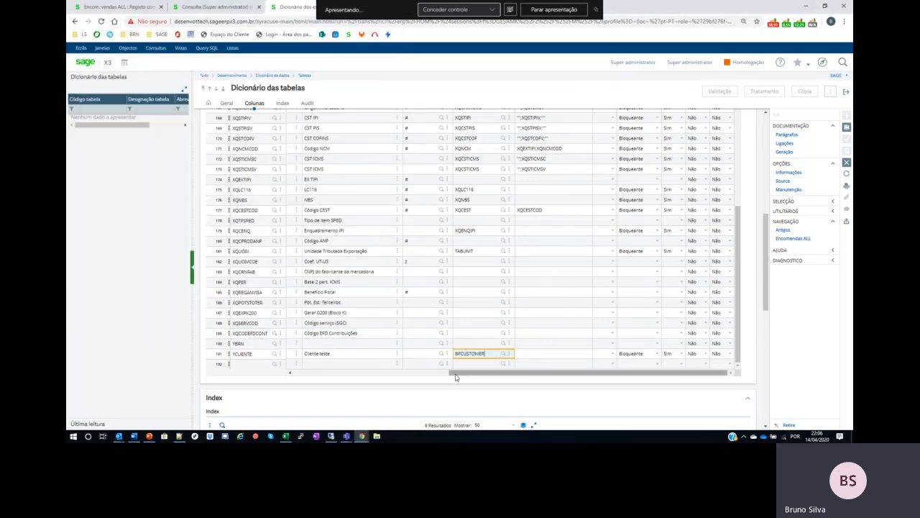
{"action": "left_click_drag", "start_coordinate": [460, 376], "coordinate": [401, 376]}
{"action": "left_click", "coordinate": [401, 376]}
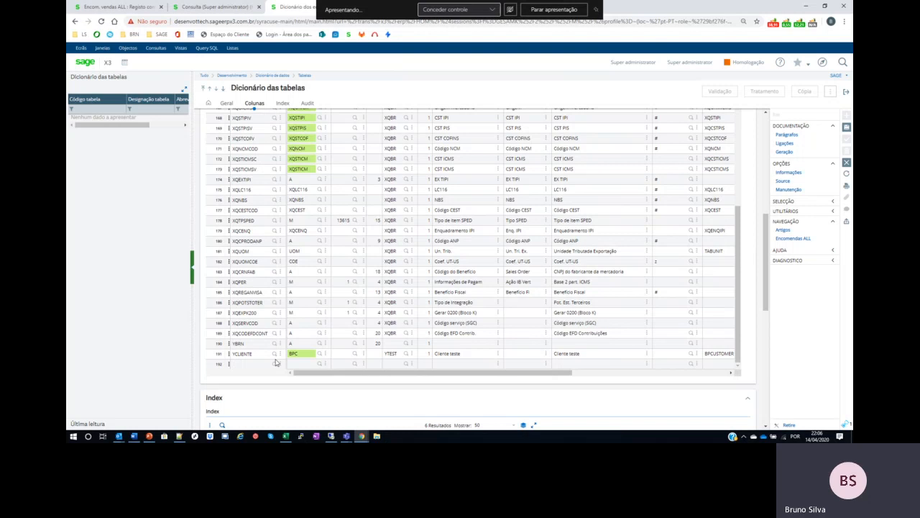
Step: Validate the ITMMASTER table using the forced revalidation option
{"action": "left_click", "coordinate": [722, 92]}
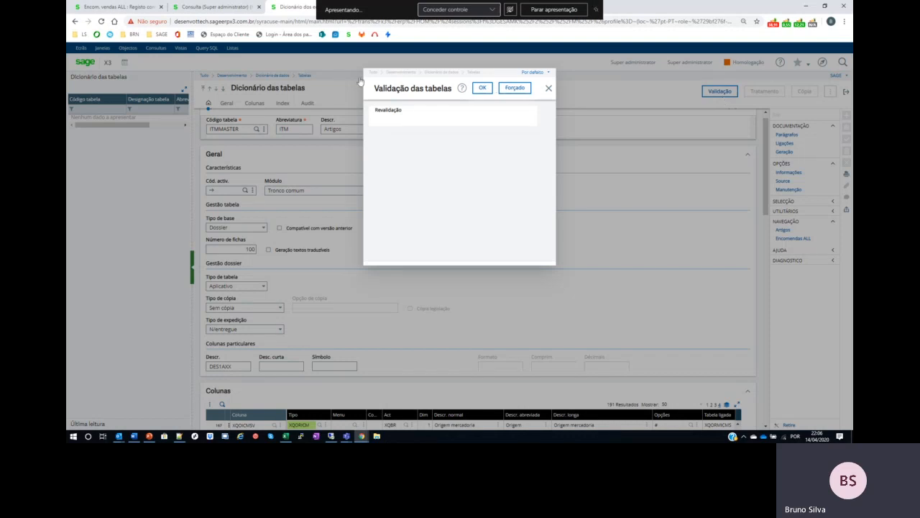
{"action": "left_click", "coordinate": [510, 88]}
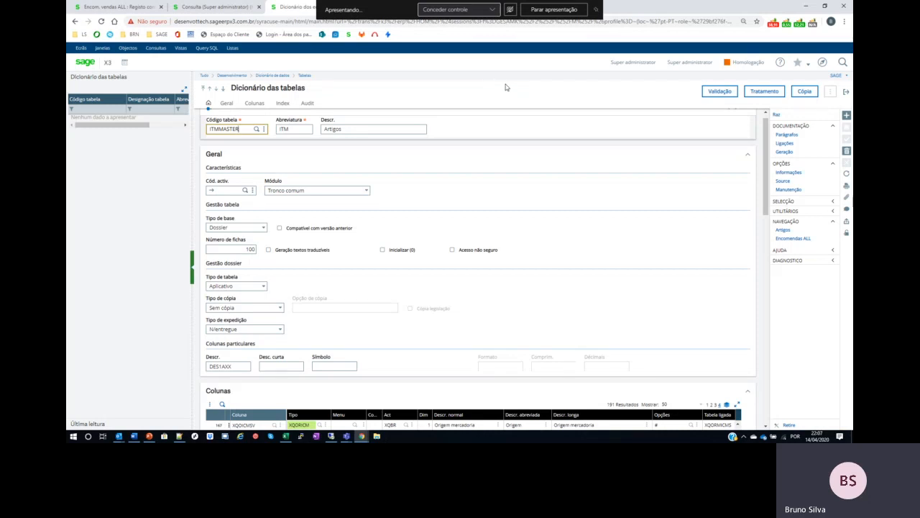
Step: Select the YCLIENTE column name in ITMMASTER, and leave the table dictionary, abandoning the pending modifications
{"action": "scroll", "coordinate": [560, 220], "scroll_direction": "down", "scroll_amount": 1}
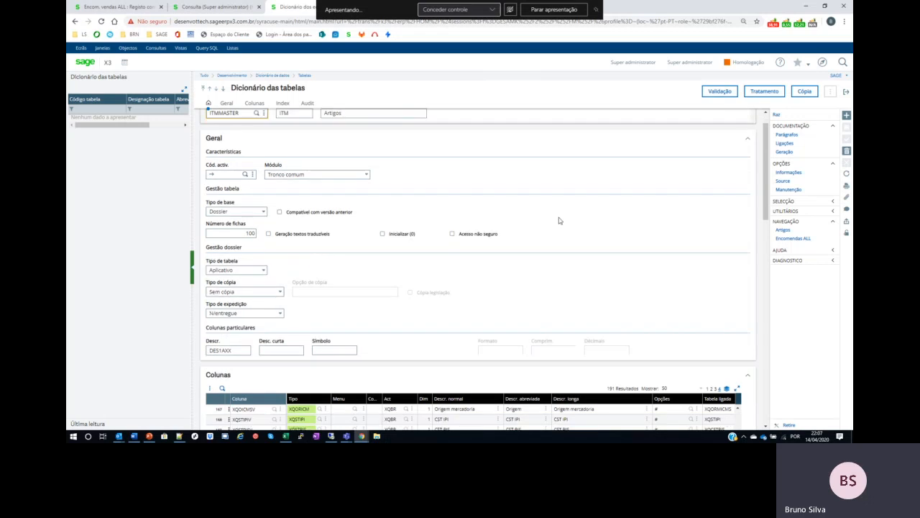
{"action": "scroll", "coordinate": [560, 221], "scroll_direction": "down", "scroll_amount": 5}
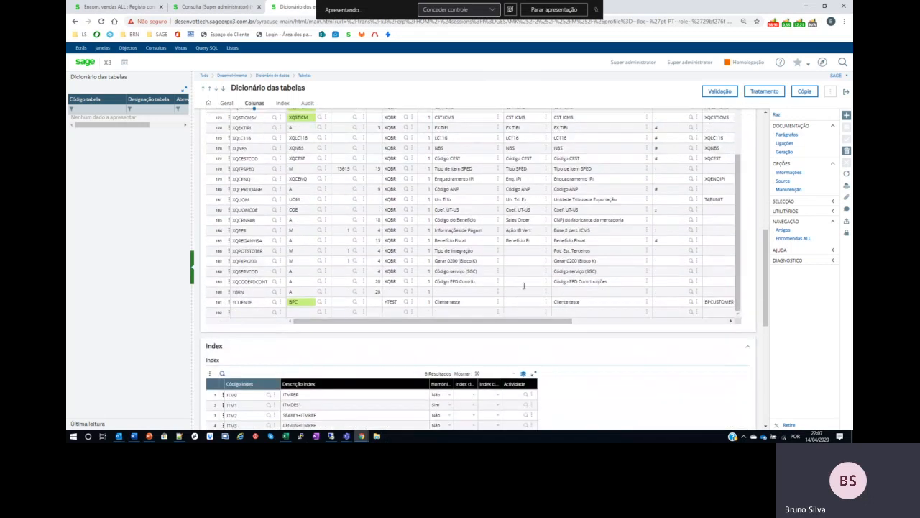
{"action": "left_click", "coordinate": [243, 302]}
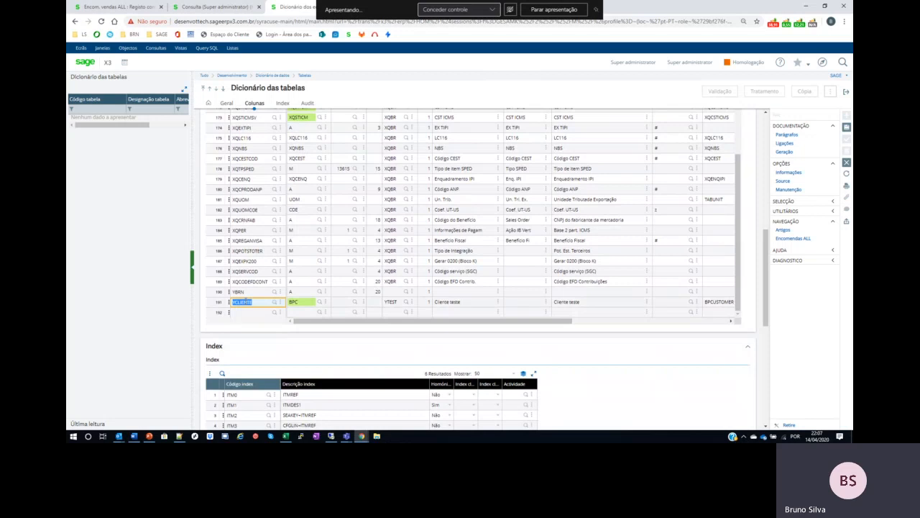
{"action": "left_click", "coordinate": [847, 92]}
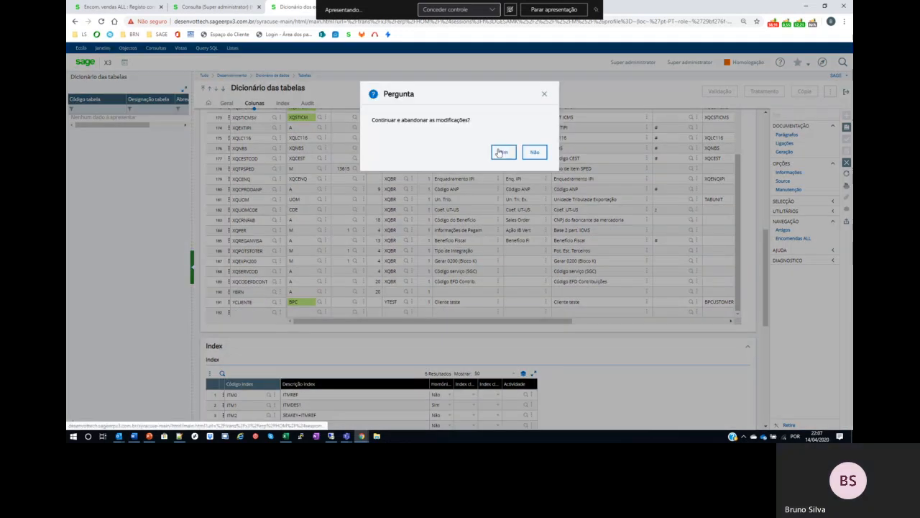
{"action": "left_click", "coordinate": [502, 151]}
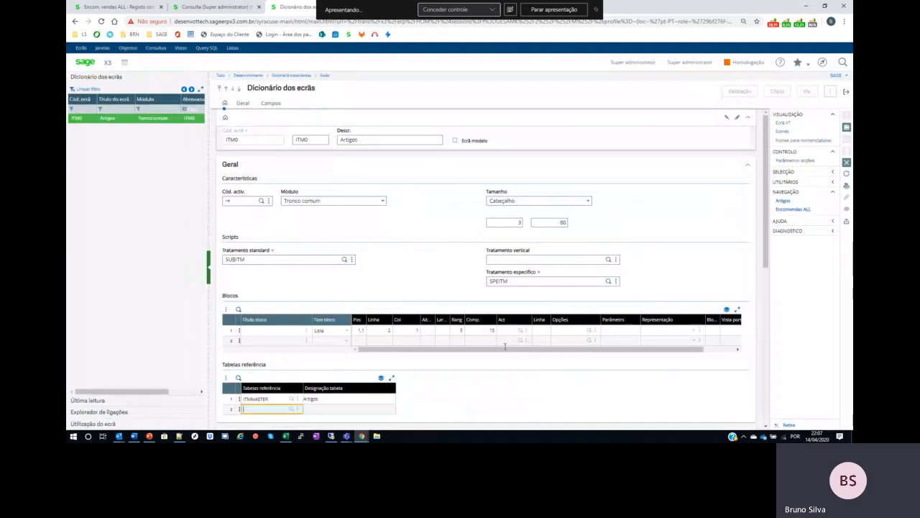
Step: Add YCLIENTE as a new field at the end of the ITM0 screen's field list
{"action": "scroll", "coordinate": [479, 370], "scroll_direction": "down", "scroll_amount": 5}
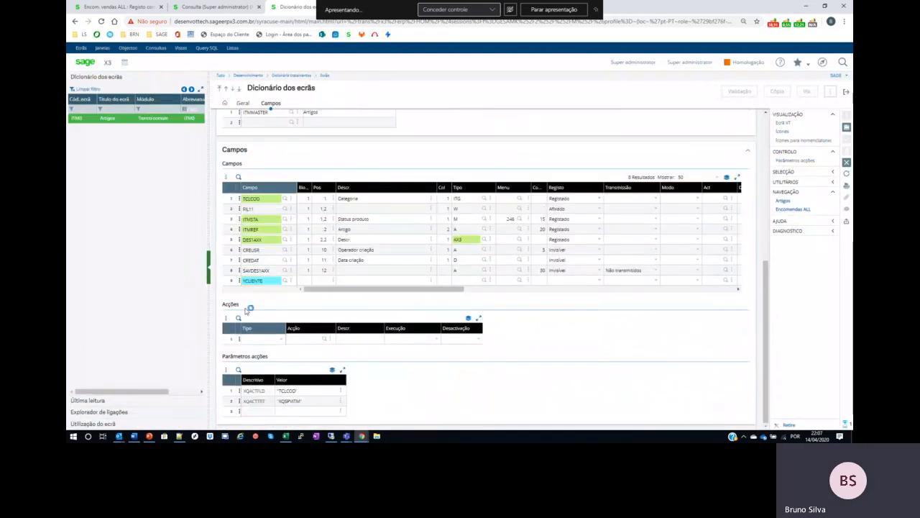
{"action": "key", "text": "Tab"}
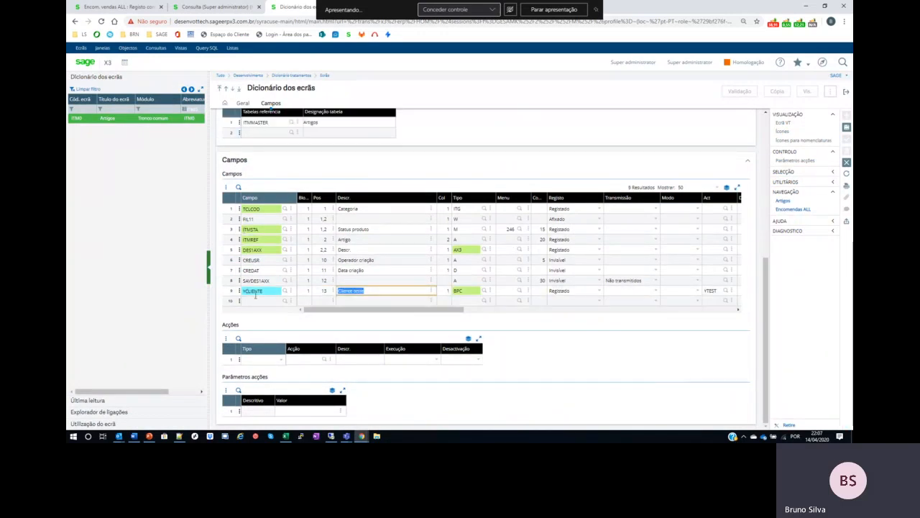
{"action": "left_click", "coordinate": [297, 126]}
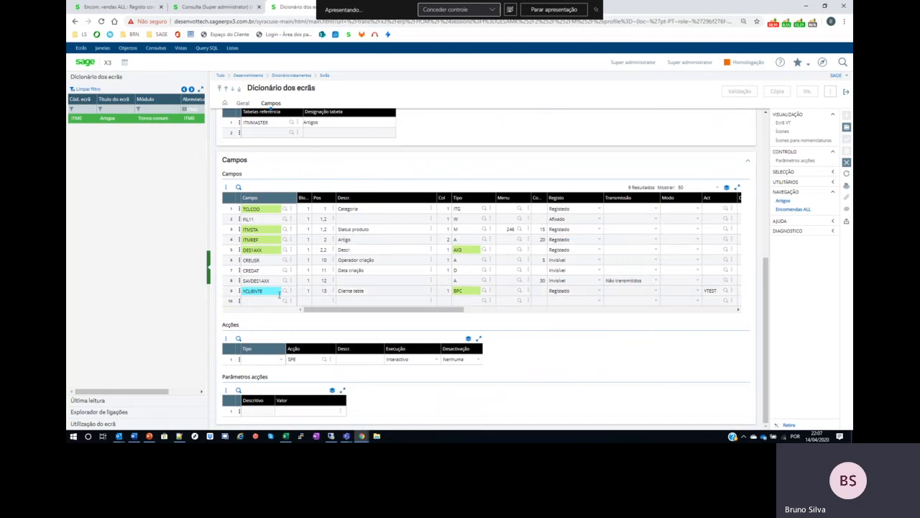
Step: Open the ITMMASTER reference table from screen ITM0 and examine the last page of its column list
{"action": "left_click", "coordinate": [296, 124]}
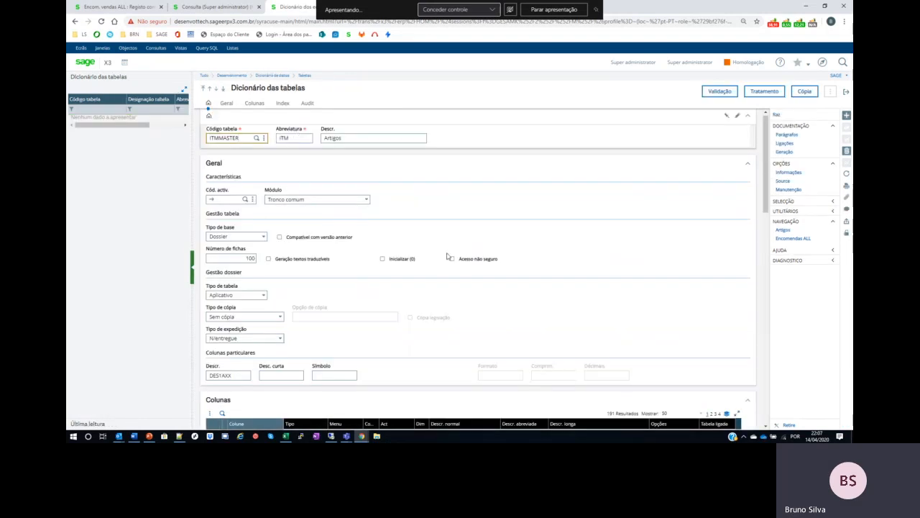
{"action": "scroll", "coordinate": [447, 256], "scroll_direction": "down", "scroll_amount": 5}
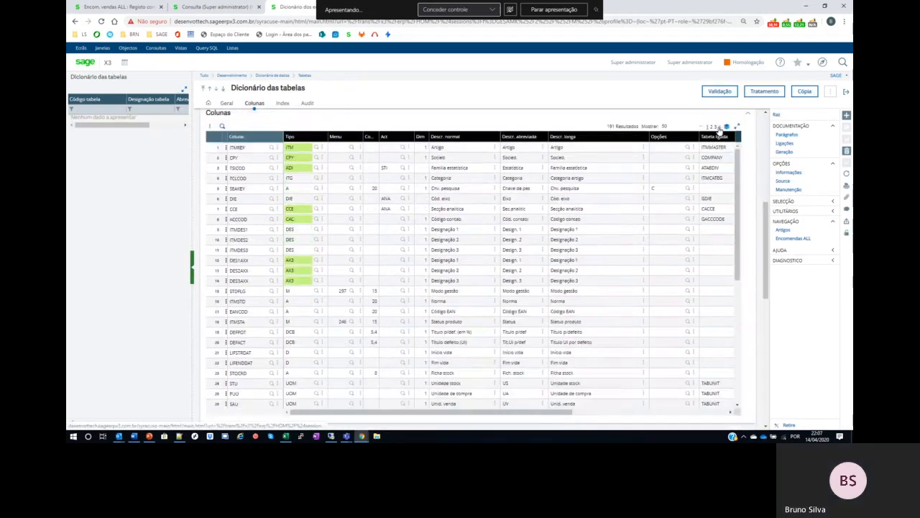
{"action": "left_click", "coordinate": [719, 128]}
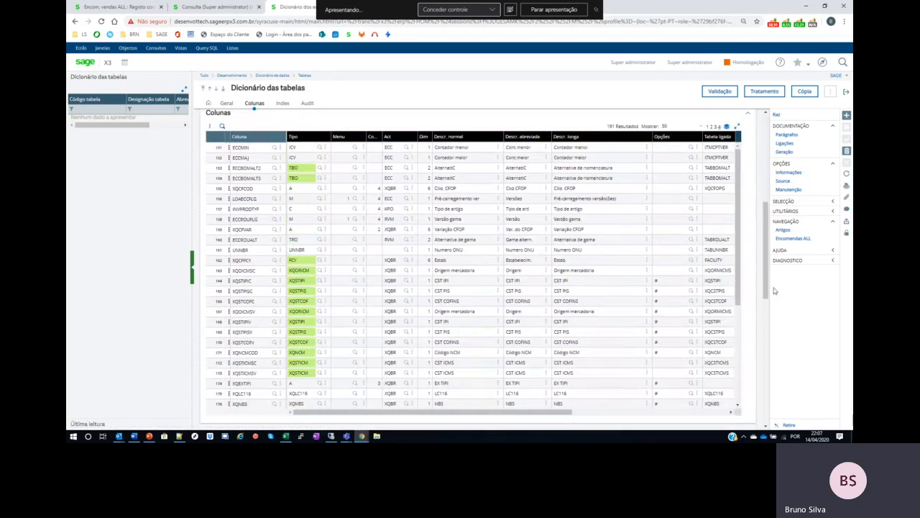
{"action": "scroll", "coordinate": [773, 288], "scroll_direction": "down", "scroll_amount": 2}
{"action": "scroll", "coordinate": [737, 219], "scroll_direction": "down", "scroll_amount": 3}
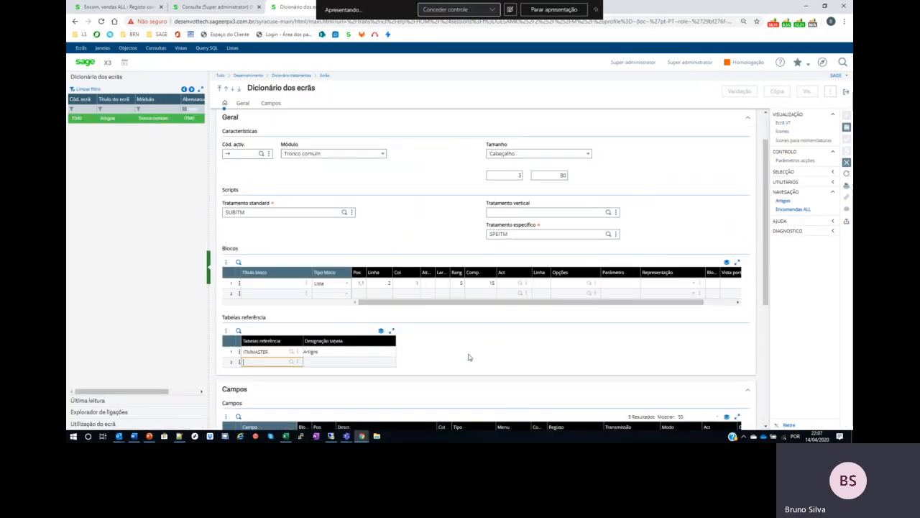
Step: Save screen ITM0 and confirm its validation, then review its field list
{"action": "left_click", "coordinate": [740, 92]}
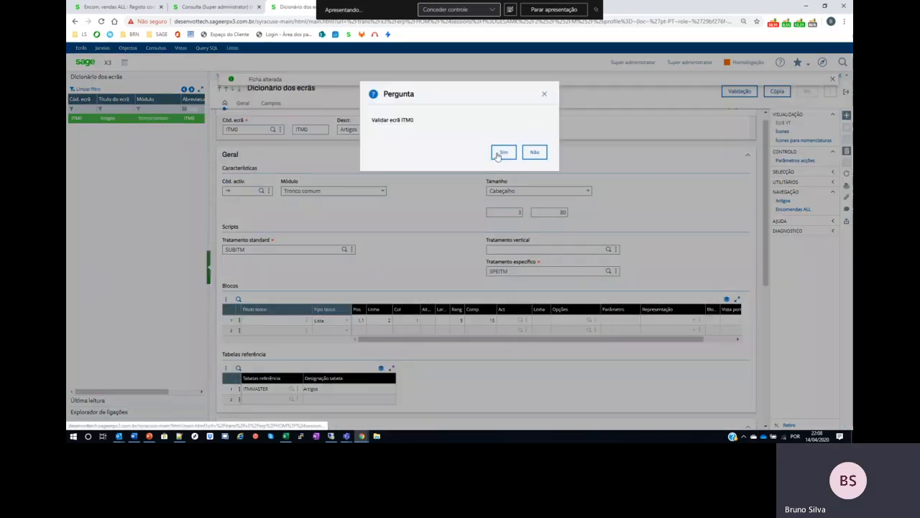
{"action": "left_click", "coordinate": [503, 152]}
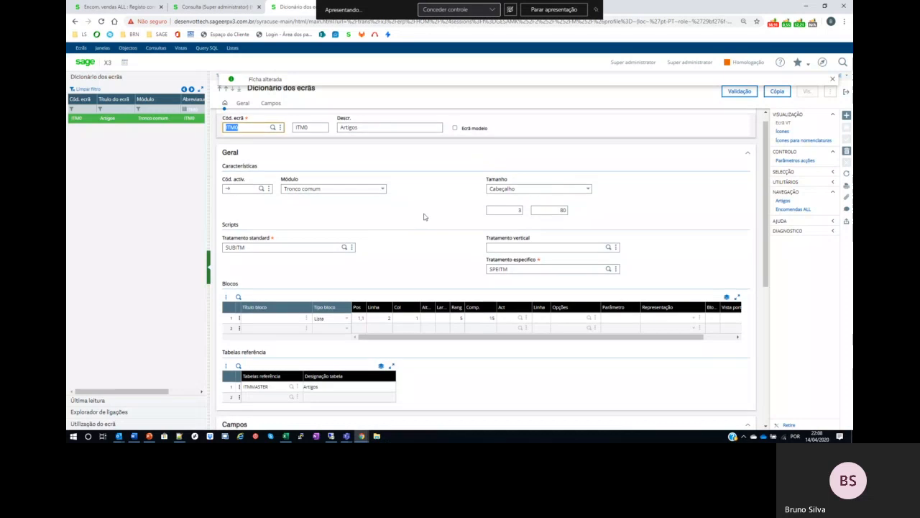
{"action": "scroll", "coordinate": [424, 216], "scroll_direction": "down", "scroll_amount": 1}
{"action": "scroll", "coordinate": [424, 217], "scroll_direction": "down", "scroll_amount": 2}
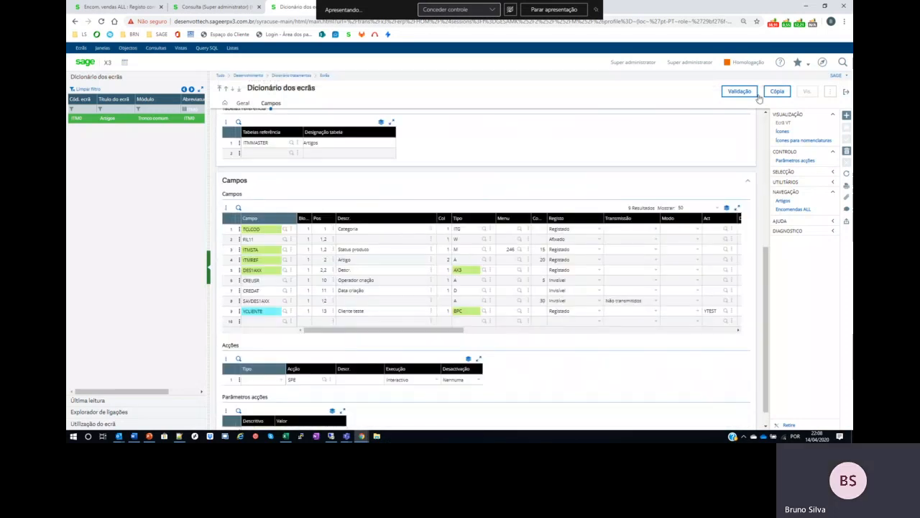
Step: Open the Artigos records, consulting the ESTRUTURA GERAL slide in PowerPoint before returning to Sage X3 in the browser
{"action": "left_click", "coordinate": [832, 93]}
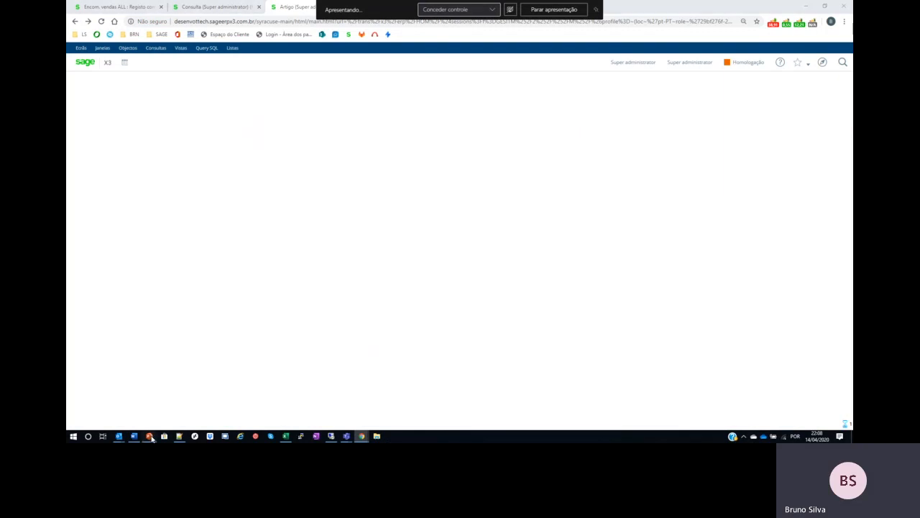
{"action": "left_click", "coordinate": [149, 436]}
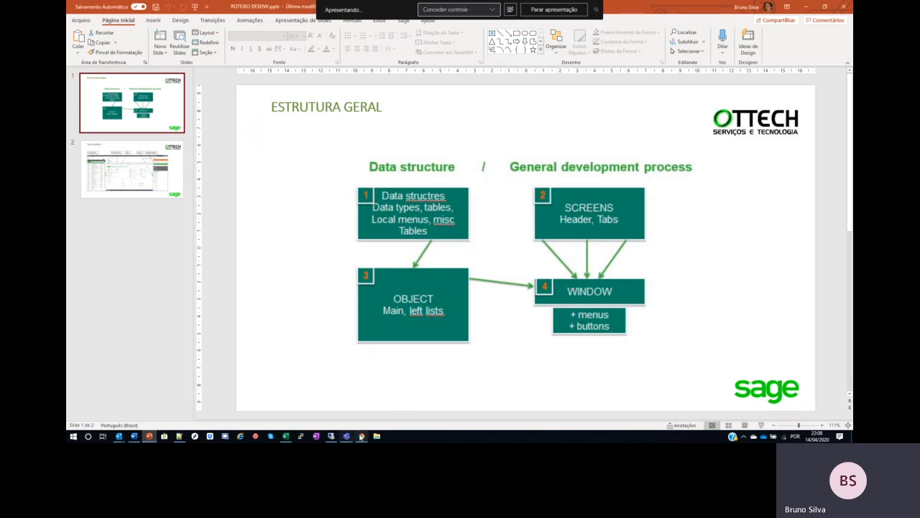
{"action": "mouse_move", "coordinate": [365, 436]}
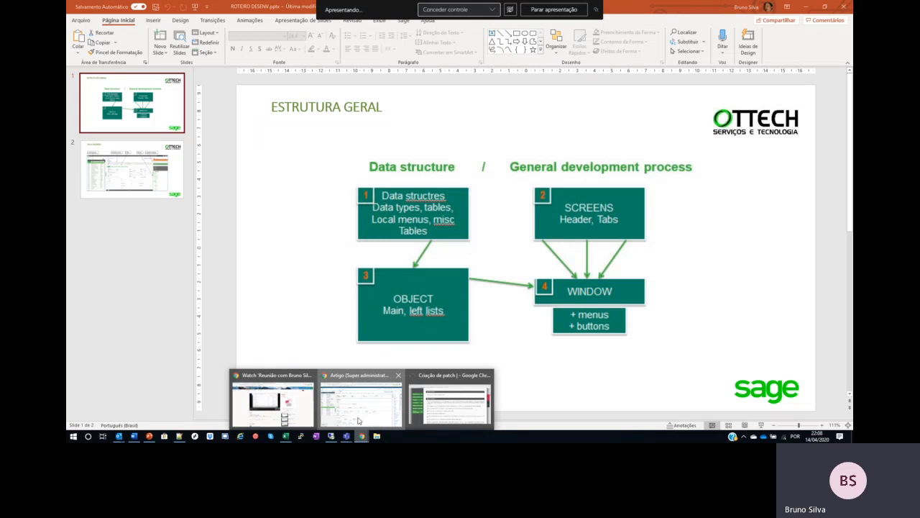
{"action": "left_click", "coordinate": [358, 421]}
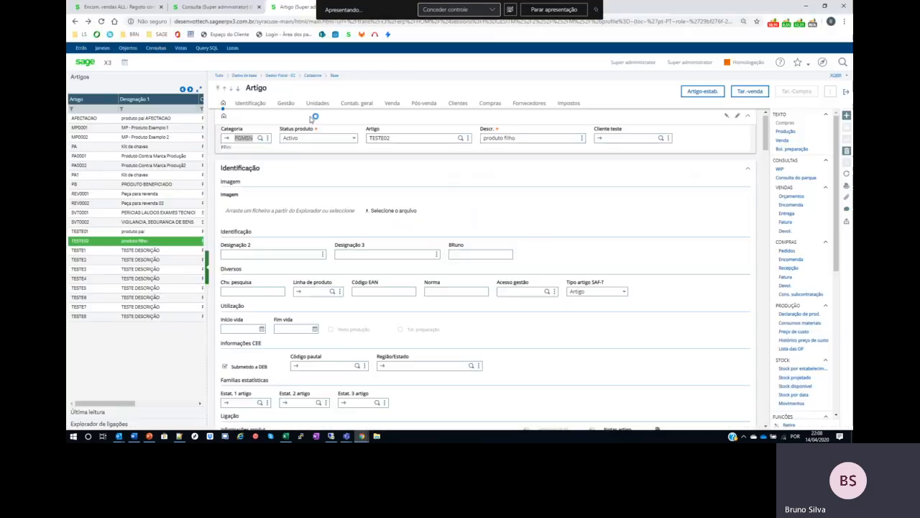
Step: Open window management in the second browser tab and filter the window codes by itm
{"action": "left_click", "coordinate": [216, 6]}
{"action": "left_click", "coordinate": [115, 7]}
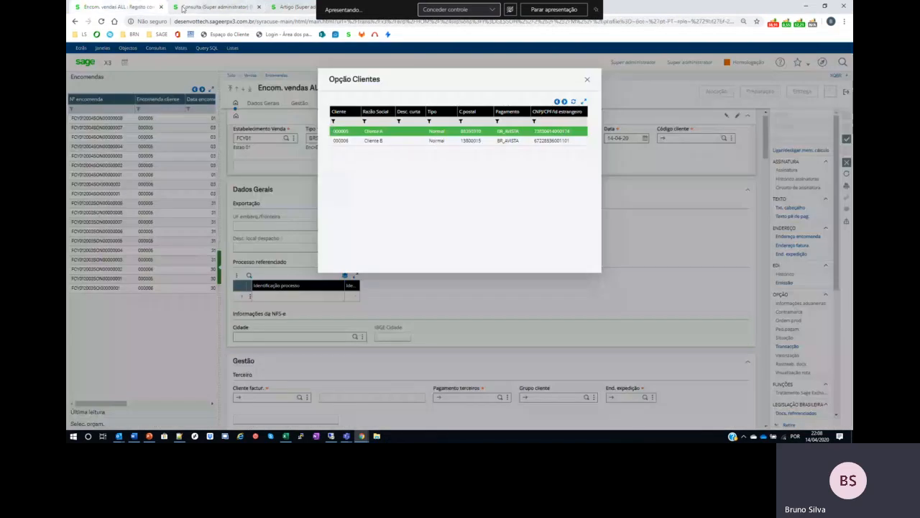
{"action": "left_click", "coordinate": [215, 6]}
{"action": "left_click", "coordinate": [823, 62]}
{"action": "left_click", "coordinate": [318, 123]}
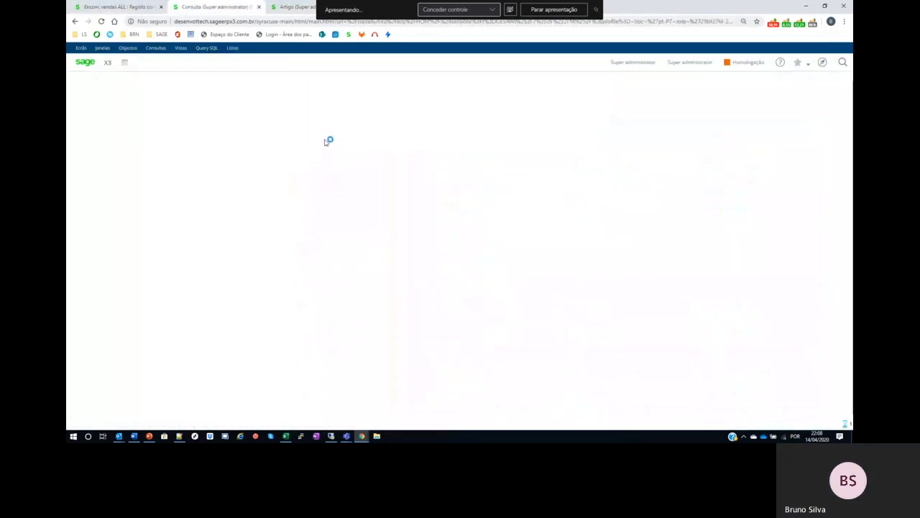
{"action": "left_click", "coordinate": [95, 108]}
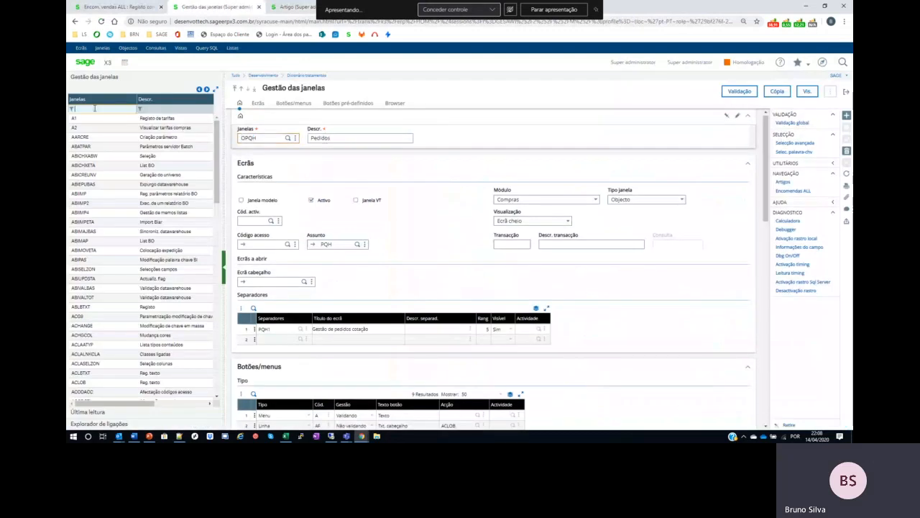
{"action": "type", "text": "itm"}
{"action": "key", "text": "Return"}
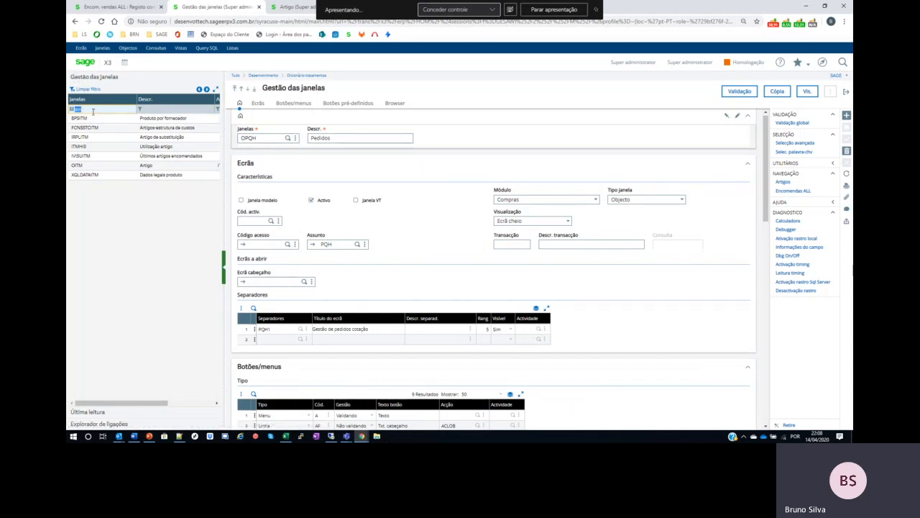
{"action": "type", "text": "o"}
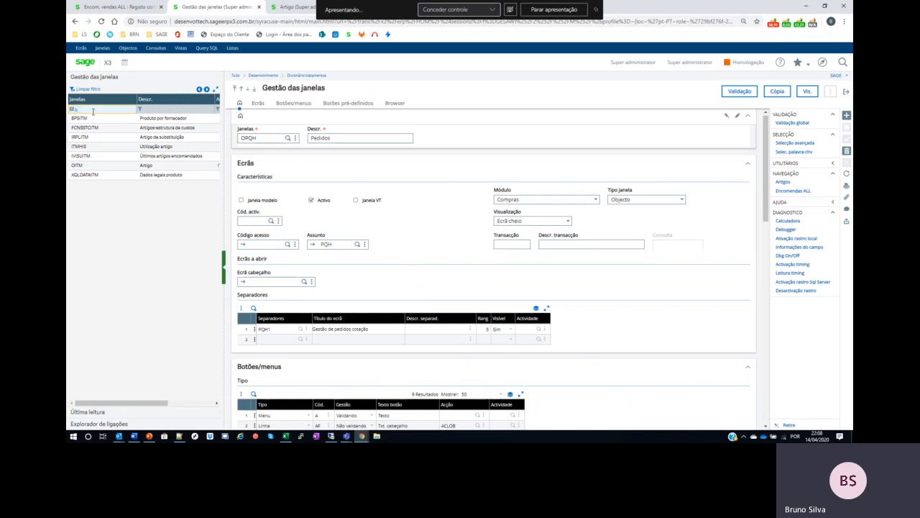
Step: Check which screen the Categoria field belongs to on the TESTE02 item record, and close the field information
{"action": "left_click", "coordinate": [140, 7]}
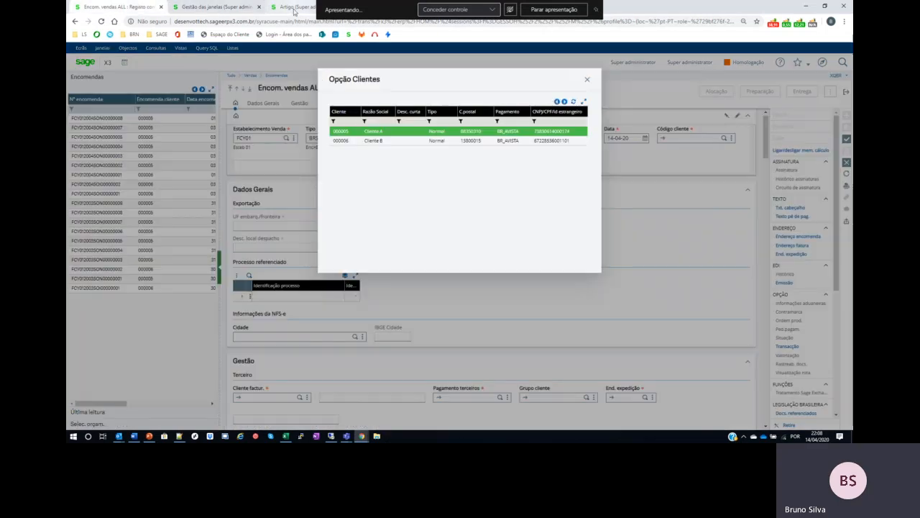
{"action": "left_click", "coordinate": [293, 8]}
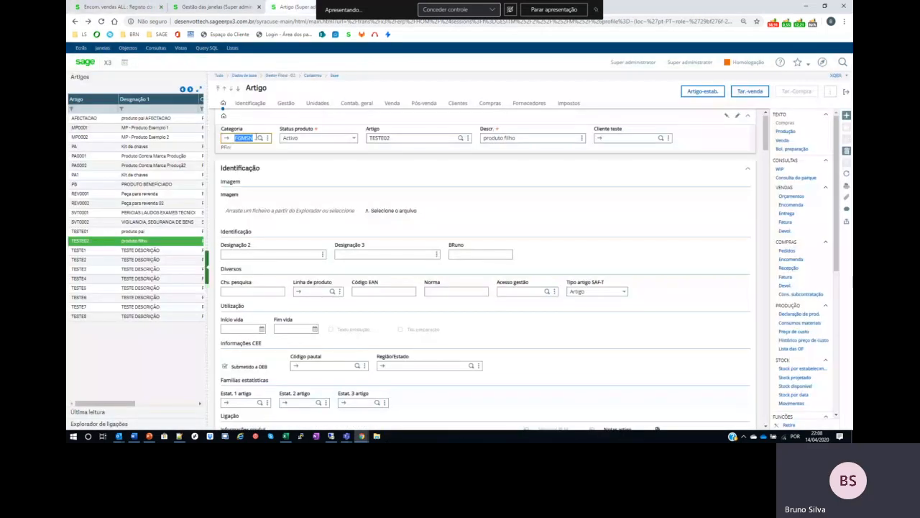
{"action": "key", "text": "Escape"}
{"action": "key", "text": "F6"}
{"action": "left_click_drag", "start_coordinate": [499, 95], "coordinate": [488, 96]}
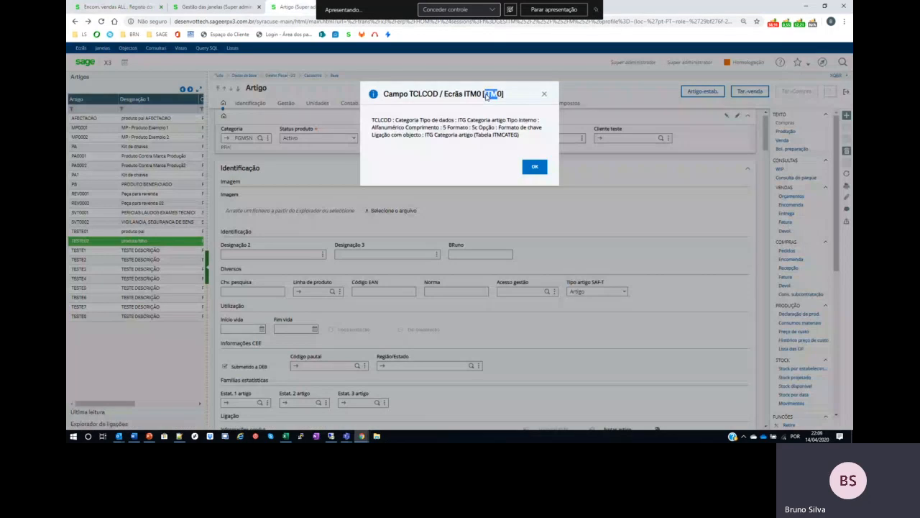
{"action": "left_click", "coordinate": [494, 95]}
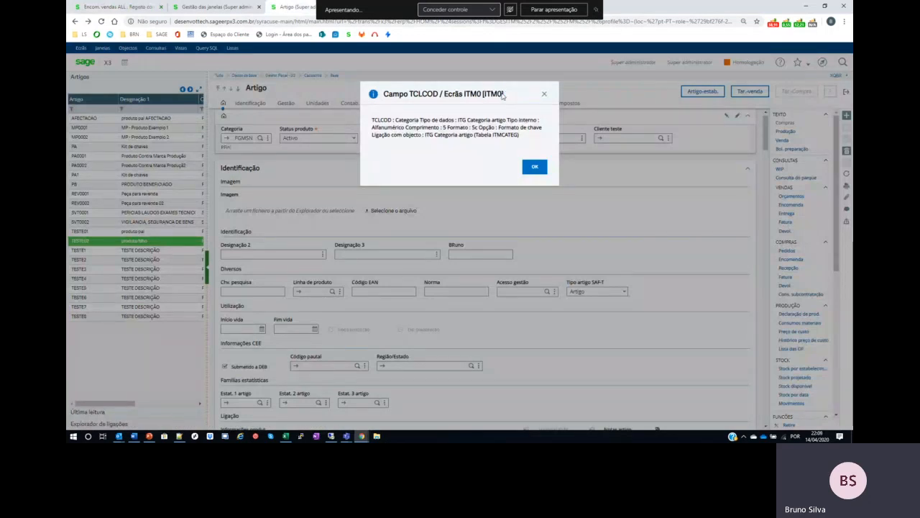
{"action": "left_click", "coordinate": [534, 168]}
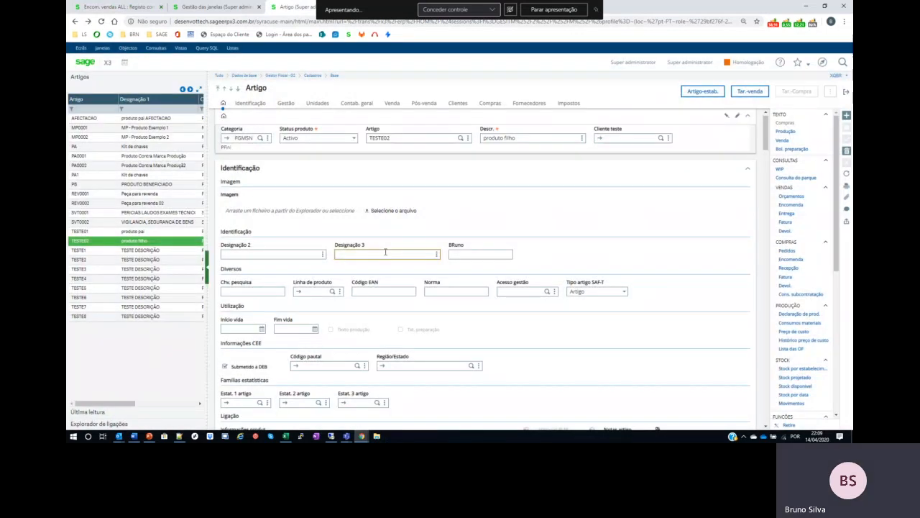
Step: Check the screen codes behind the Designação 3, Rastro and Form. etiqueta US fields of the item record
{"action": "left_click", "coordinate": [384, 251]}
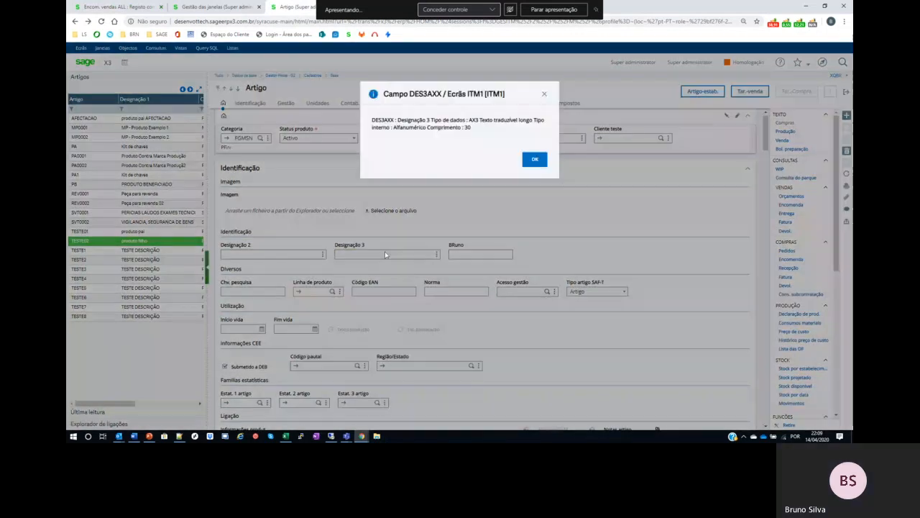
{"action": "left_click", "coordinate": [534, 159]}
{"action": "scroll", "coordinate": [422, 235], "scroll_direction": "down", "scroll_amount": 3}
{"action": "scroll", "coordinate": [423, 235], "scroll_direction": "down", "scroll_amount": 1}
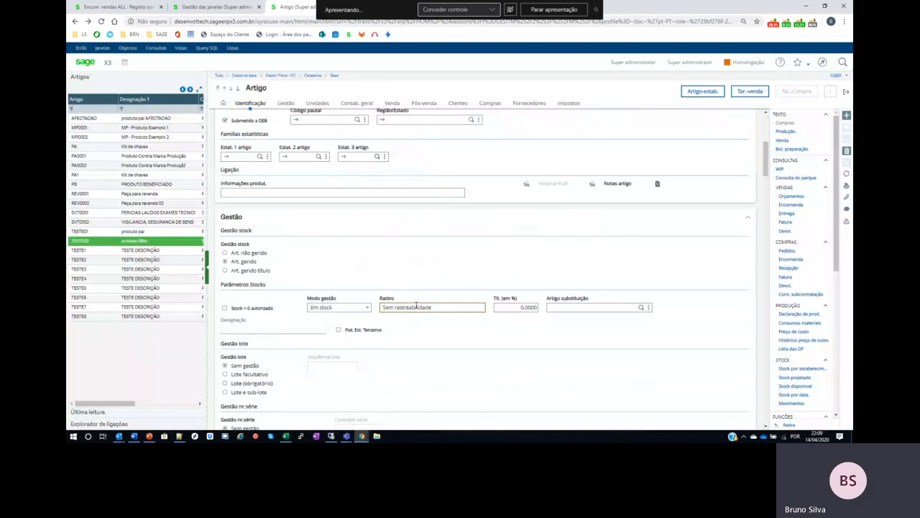
{"action": "left_click", "coordinate": [416, 306]}
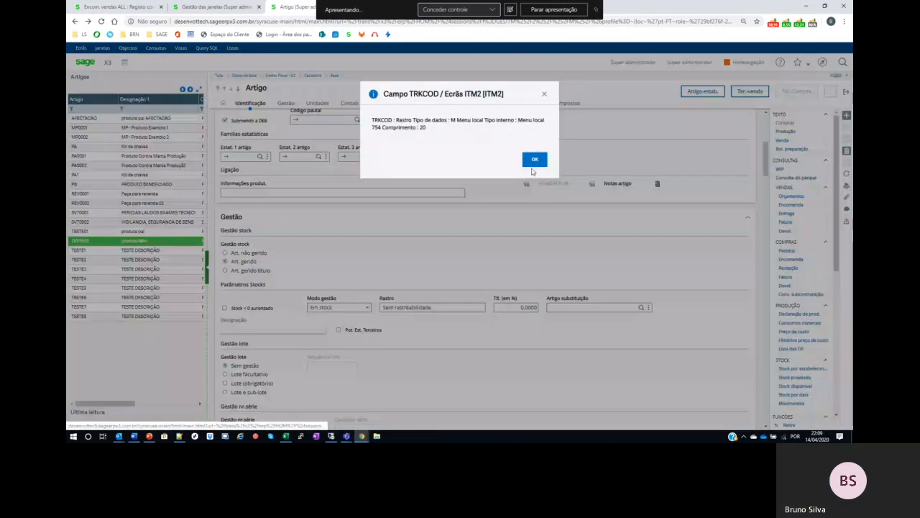
{"action": "left_click", "coordinate": [535, 160]}
{"action": "scroll", "coordinate": [403, 287], "scroll_direction": "down", "scroll_amount": 6}
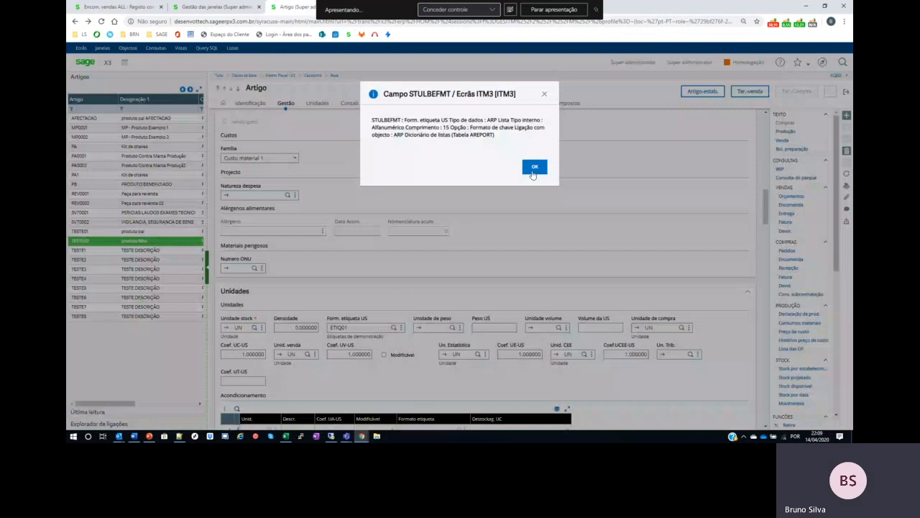
{"action": "left_click", "coordinate": [534, 167]}
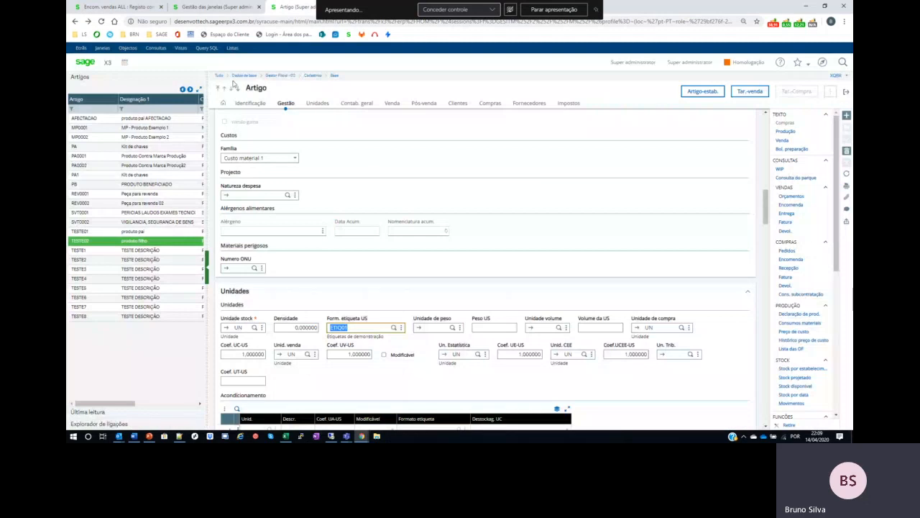
Step: Abandon the sales order creation in the first browser tab and display the Desenvolvimento functions
{"action": "left_click", "coordinate": [221, 8]}
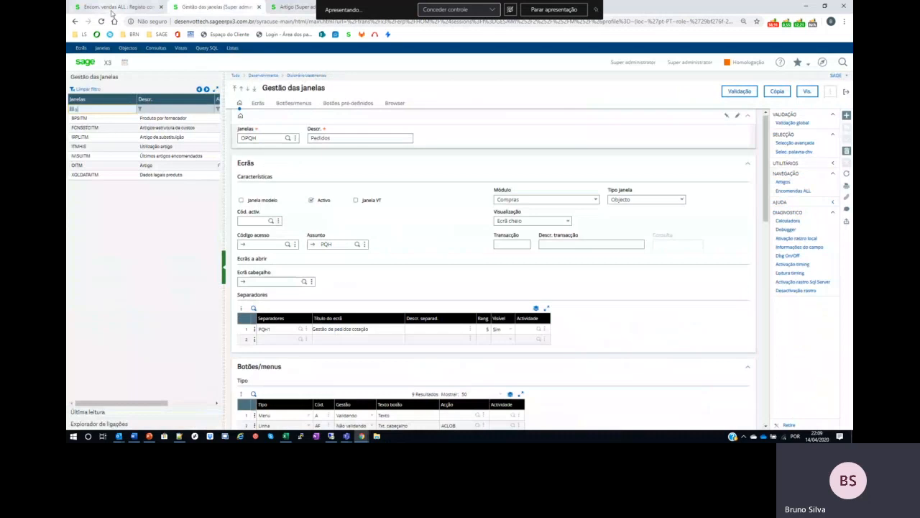
{"action": "left_click", "coordinate": [111, 9]}
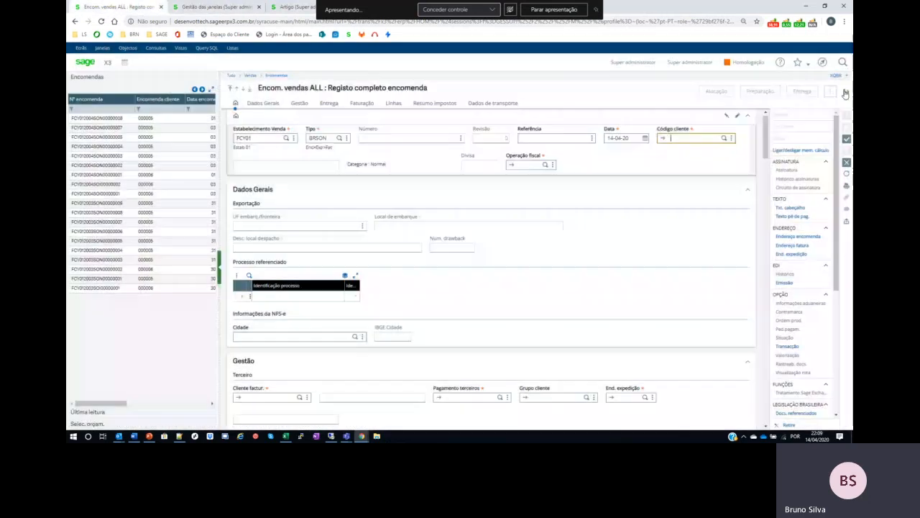
{"action": "left_click", "coordinate": [847, 92]}
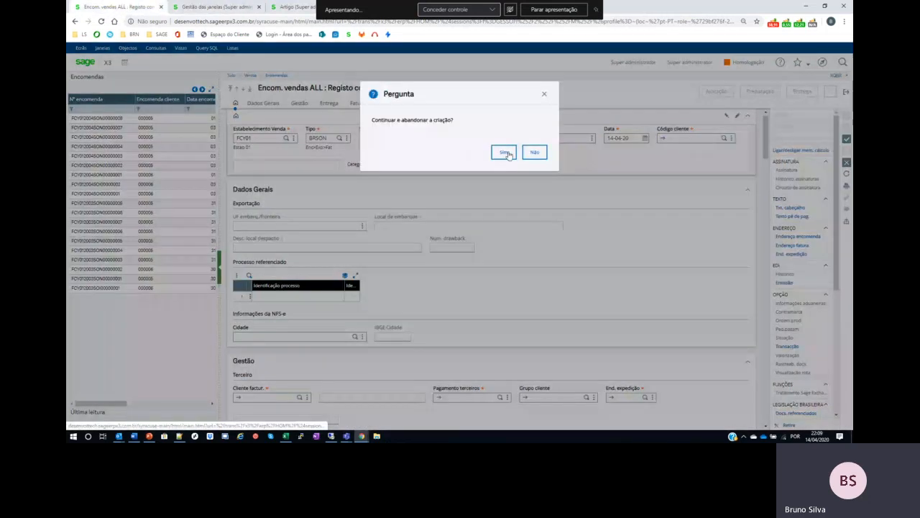
{"action": "left_click", "coordinate": [506, 152]}
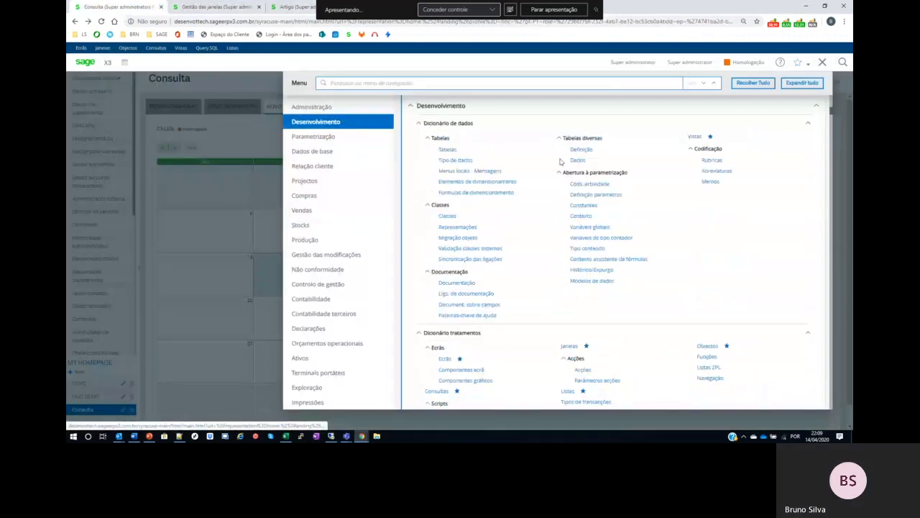
{"action": "left_click", "coordinate": [576, 347]}
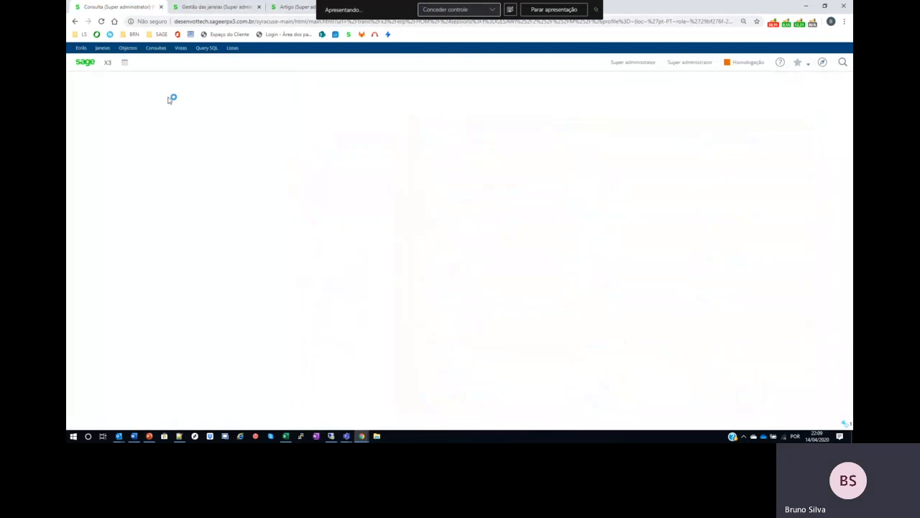
{"action": "key", "text": "Return"}
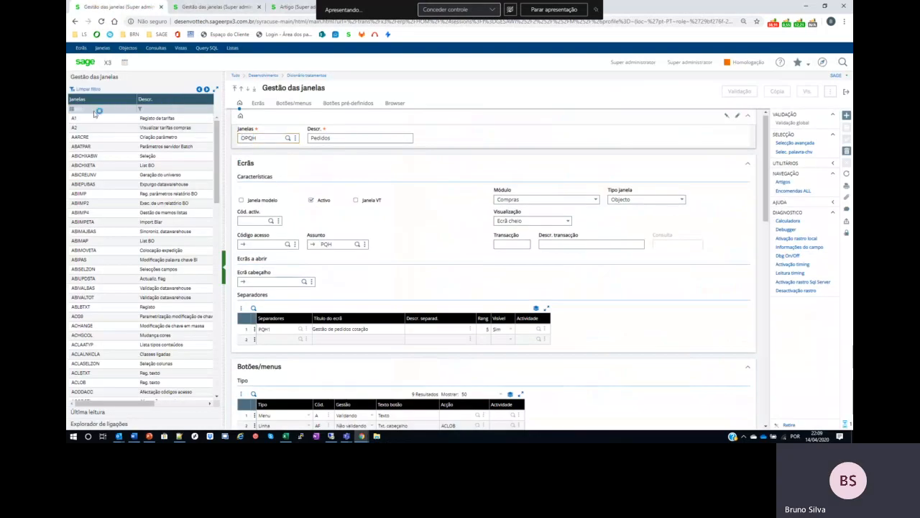
{"action": "left_click", "coordinate": [773, 88]}
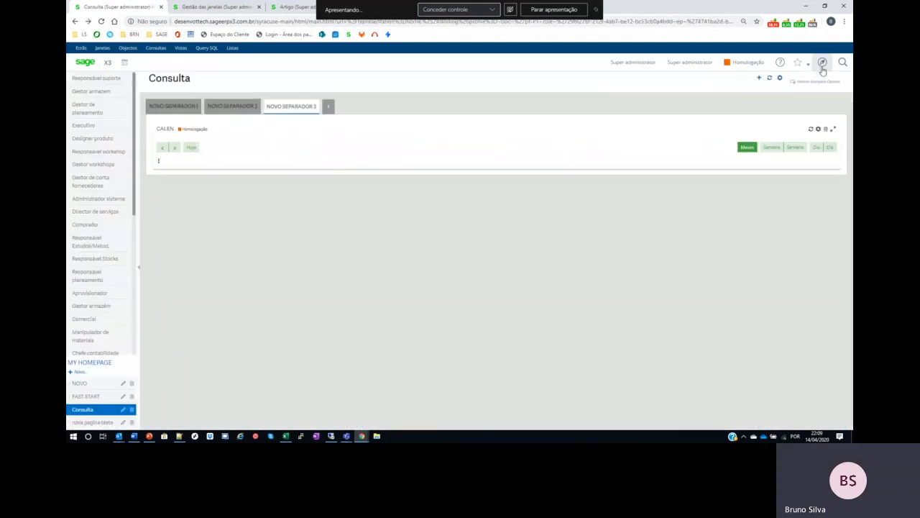
Step: Open the Objectos dictionary from the Desenvolvimento functions and display the ITM object record
{"action": "left_click", "coordinate": [822, 64]}
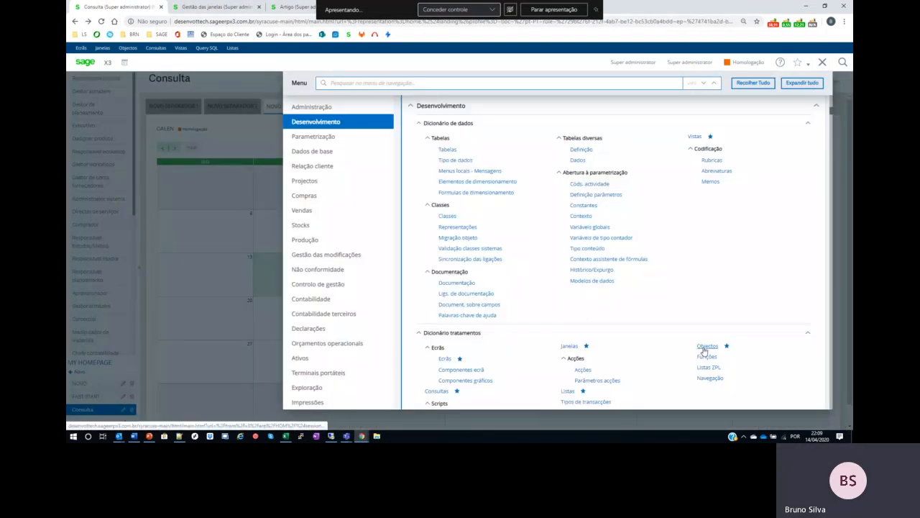
{"action": "left_click", "coordinate": [706, 347]}
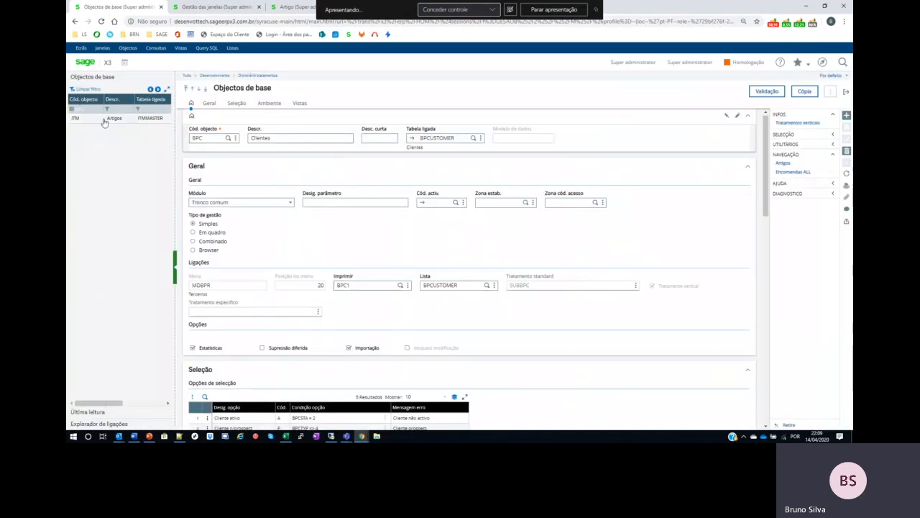
{"action": "left_click", "coordinate": [103, 119]}
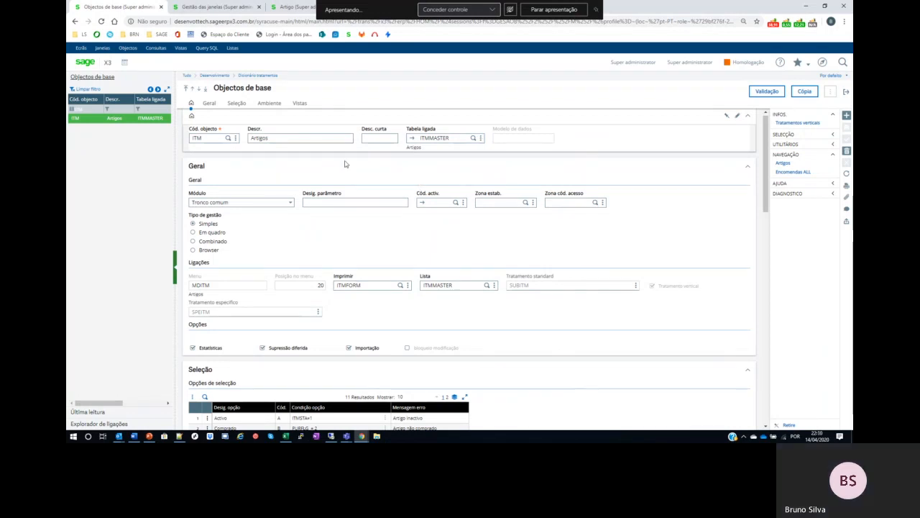
Step: Filter the window codes in window management for OITM, open that window and review its header screen and tab screens
{"action": "left_click", "coordinate": [213, 8]}
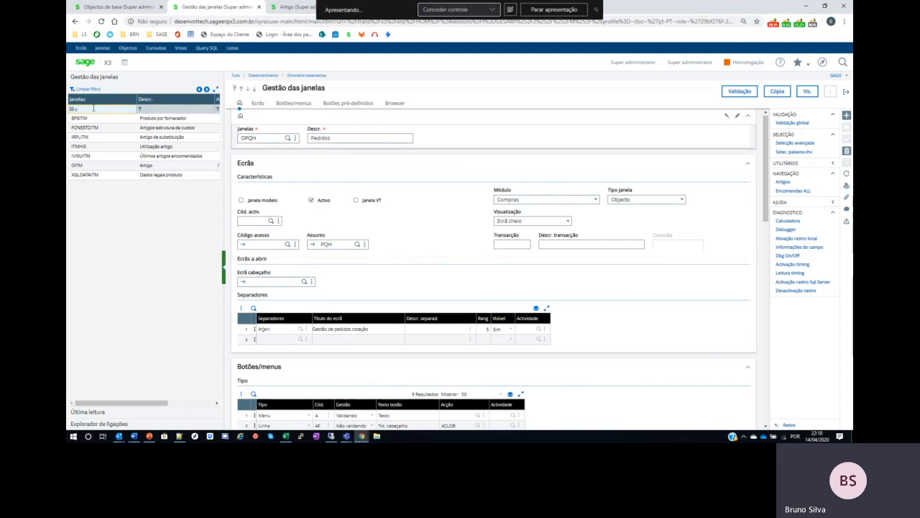
{"action": "key", "text": "Return"}
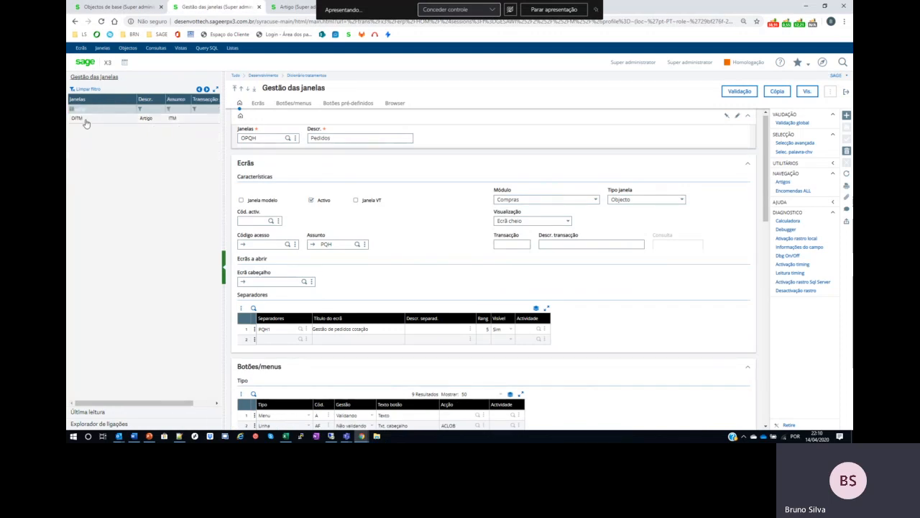
{"action": "left_click", "coordinate": [82, 119]}
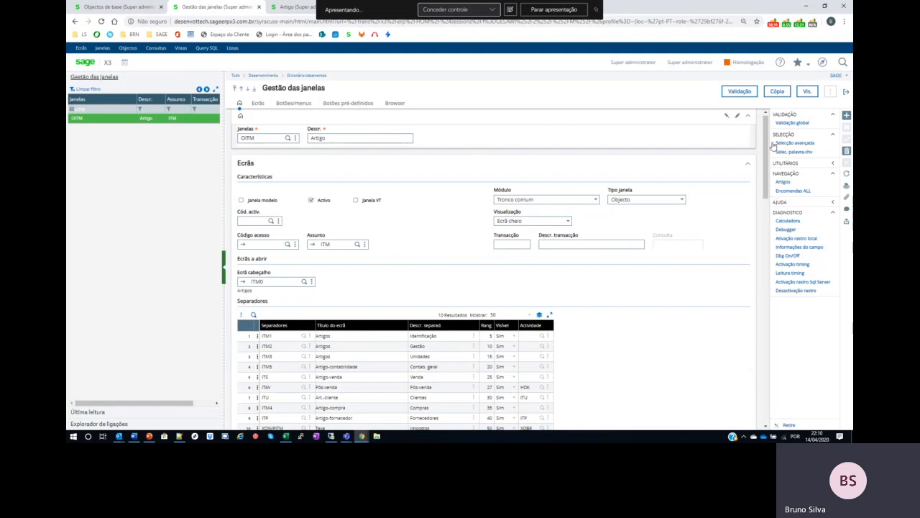
{"action": "scroll", "coordinate": [657, 296], "scroll_direction": "down", "scroll_amount": 1}
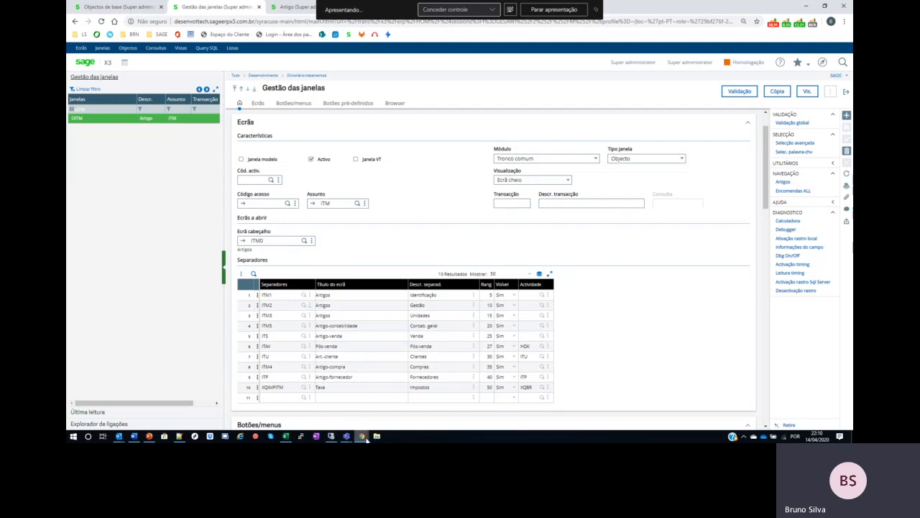
Step: Switch to PowerPoint to show the TELA PADRÃO slide, and display the window type options of OITM back in the browser
{"action": "left_click", "coordinate": [149, 436]}
{"action": "key", "text": "Page_Down"}
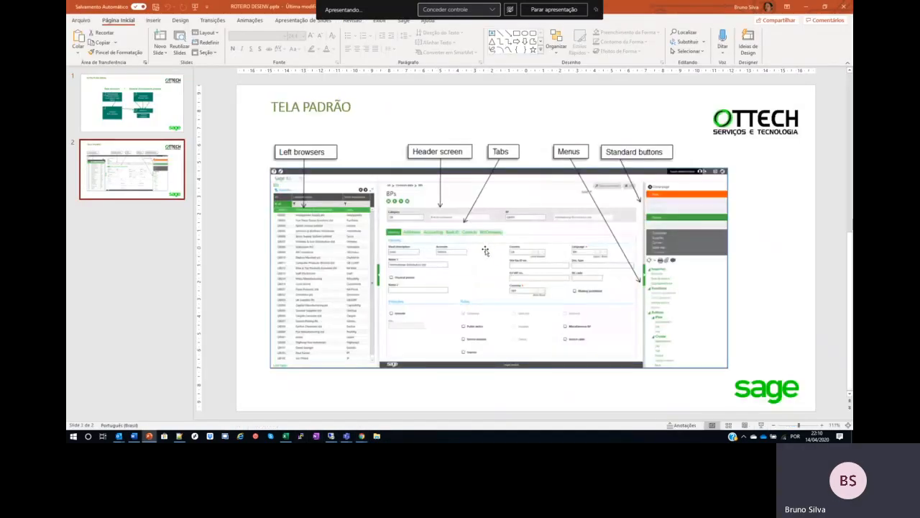
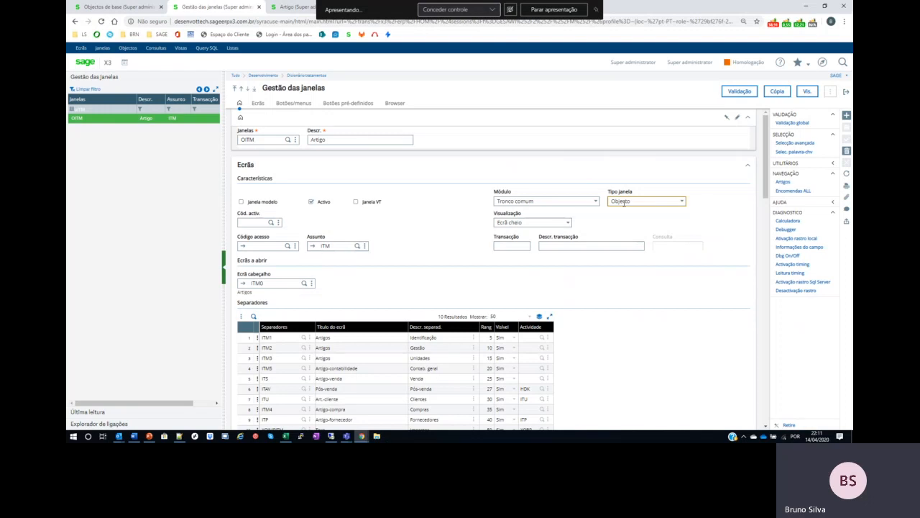
{"action": "left_click", "coordinate": [683, 202]}
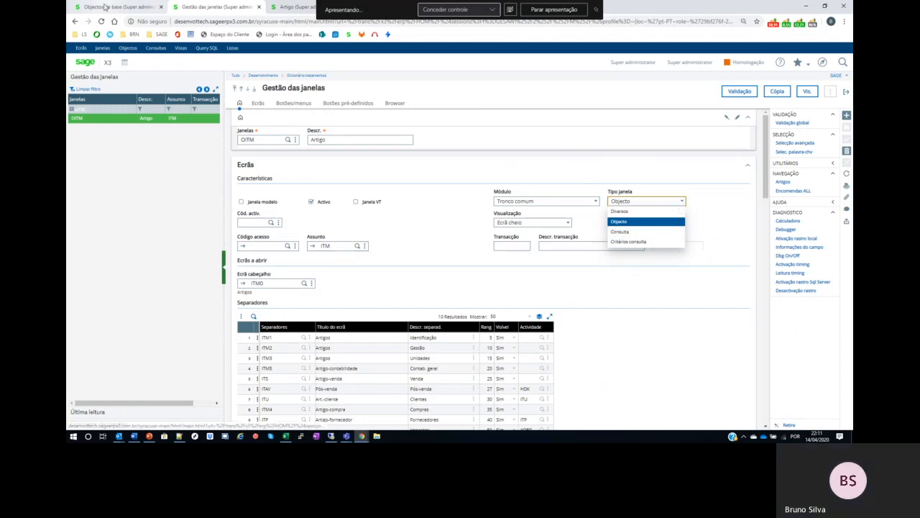
Step: Open the quotation lines inquiry from the Vendas functions in the first browser tab
{"action": "left_click", "coordinate": [104, 8]}
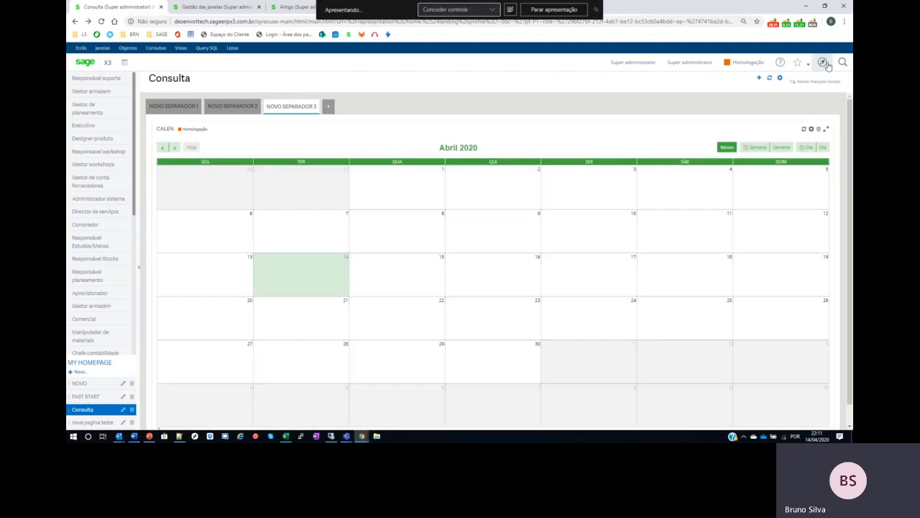
{"action": "left_click", "coordinate": [822, 61]}
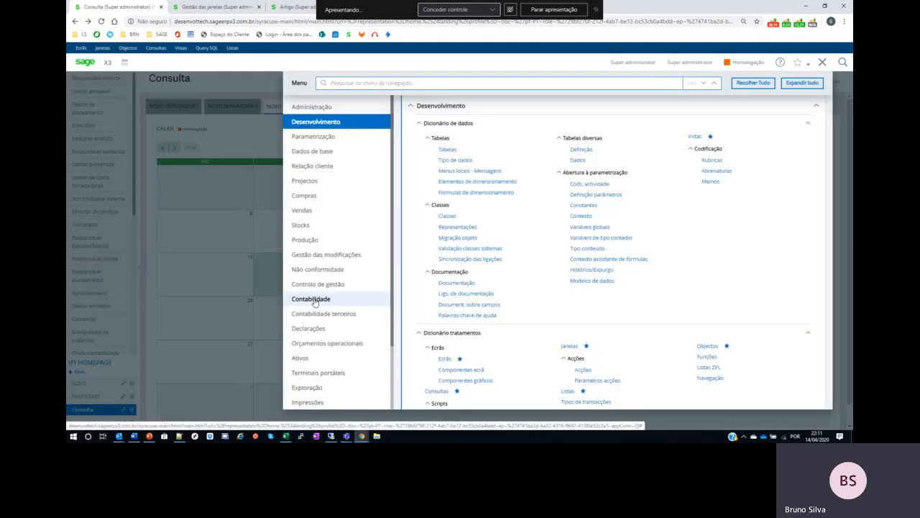
{"action": "left_click", "coordinate": [334, 299]}
{"action": "scroll", "coordinate": [514, 281], "scroll_direction": "down", "scroll_amount": 5}
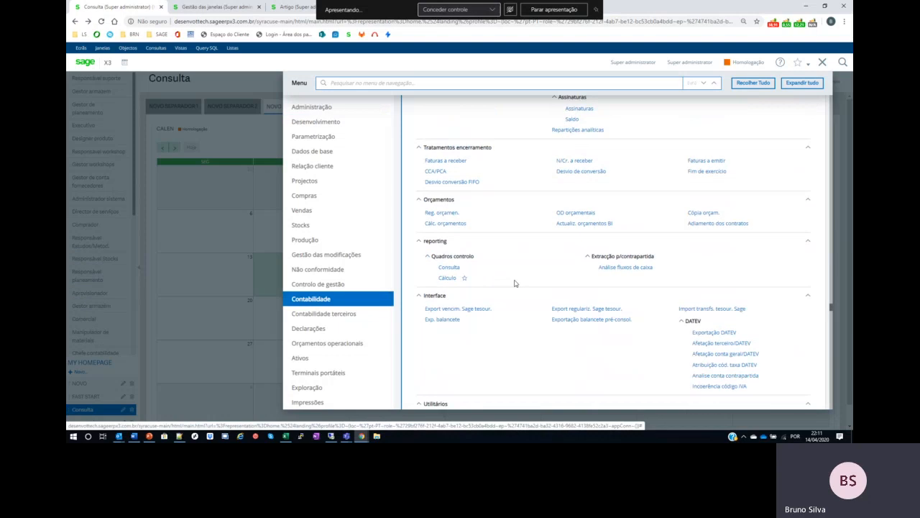
{"action": "left_click", "coordinate": [318, 210]}
{"action": "scroll", "coordinate": [497, 305], "scroll_direction": "down", "scroll_amount": 5}
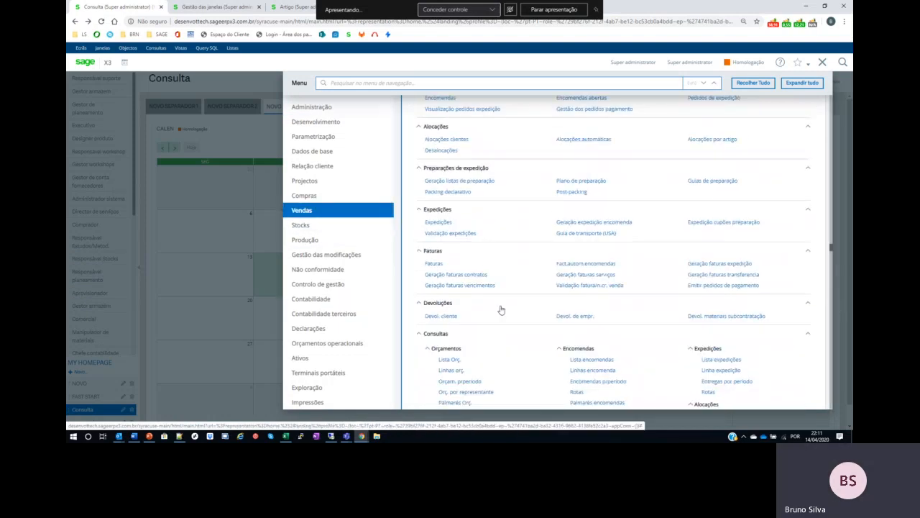
{"action": "left_click", "coordinate": [448, 260]}
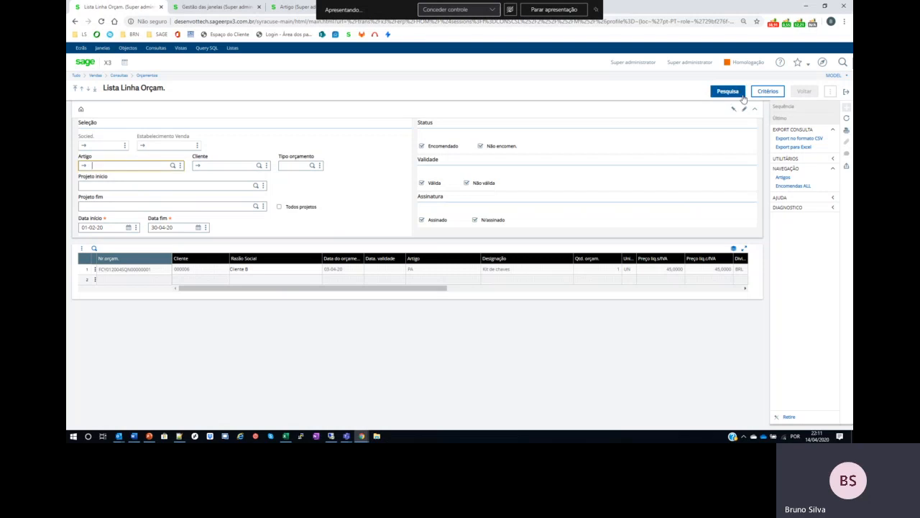
Step: View the criteria window of the Lista Linha Orçam. inquiry and close it without changing any criteria
{"action": "left_click", "coordinate": [770, 93]}
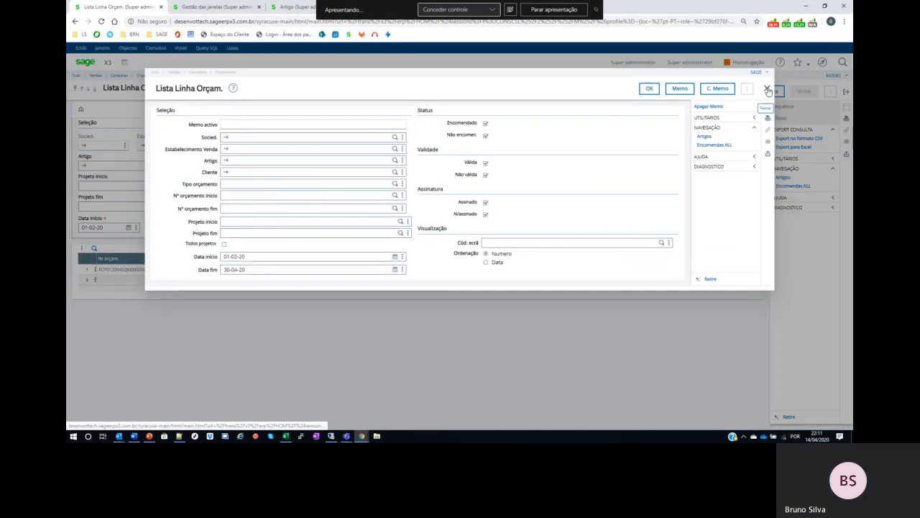
{"action": "left_click", "coordinate": [768, 89]}
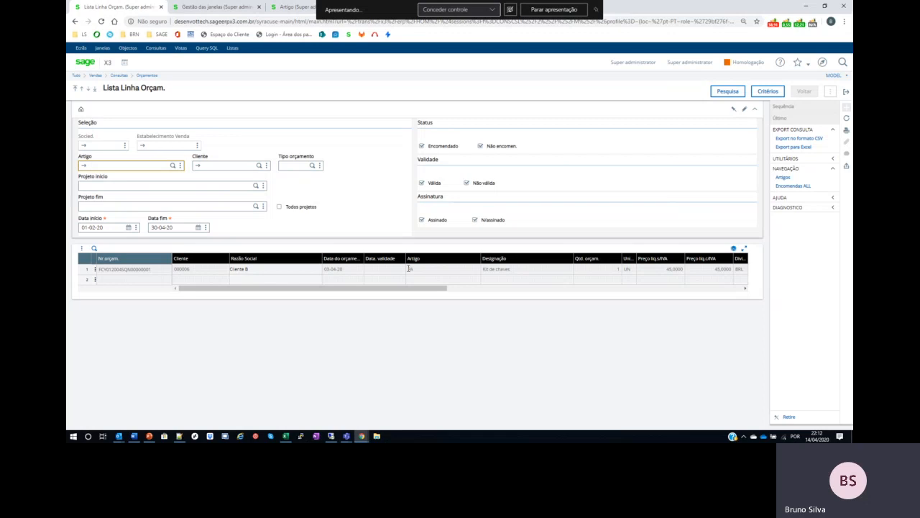
{"action": "left_click", "coordinate": [766, 91]}
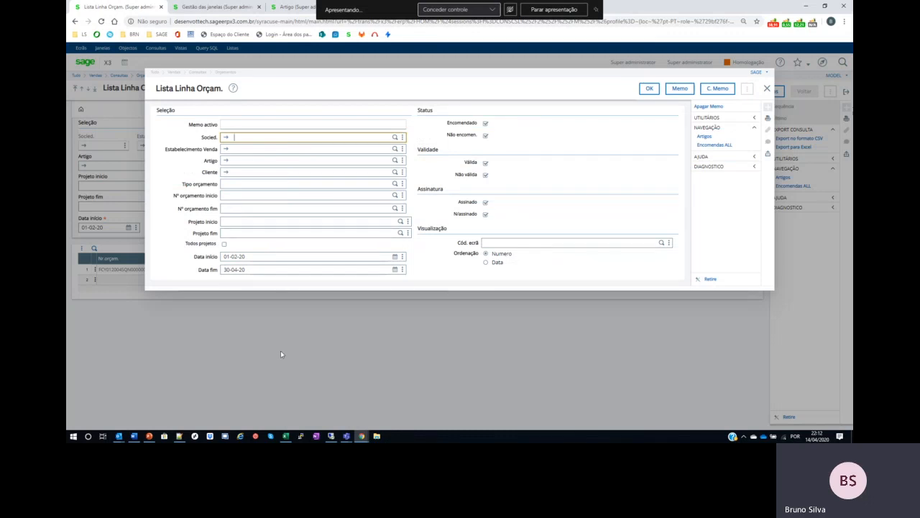
{"action": "left_click", "coordinate": [768, 88]}
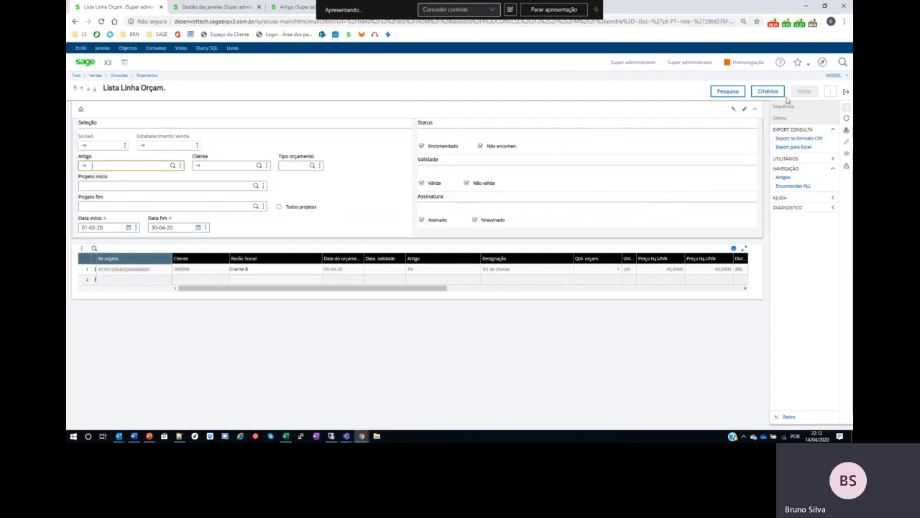
Step: Compare the window type options of OITM with the quotation inquiry and its criteria window
{"action": "left_click", "coordinate": [216, 11]}
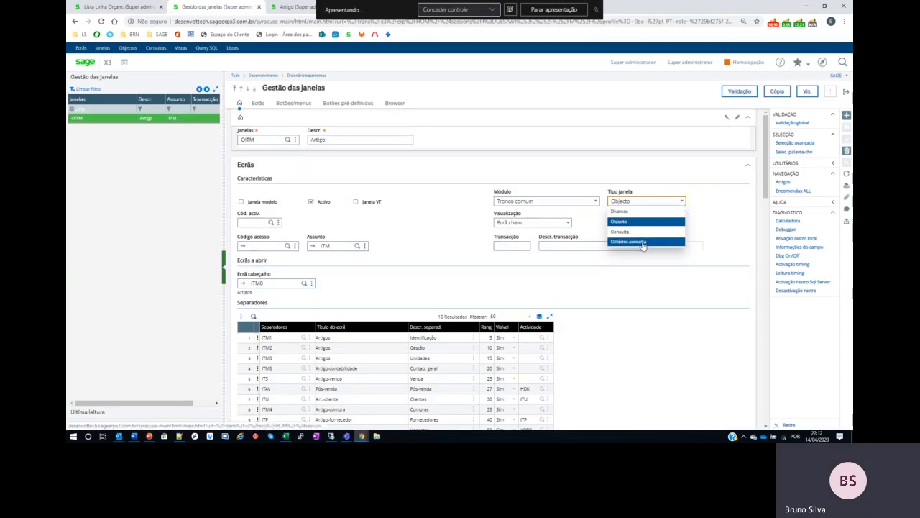
{"action": "left_click", "coordinate": [132, 11]}
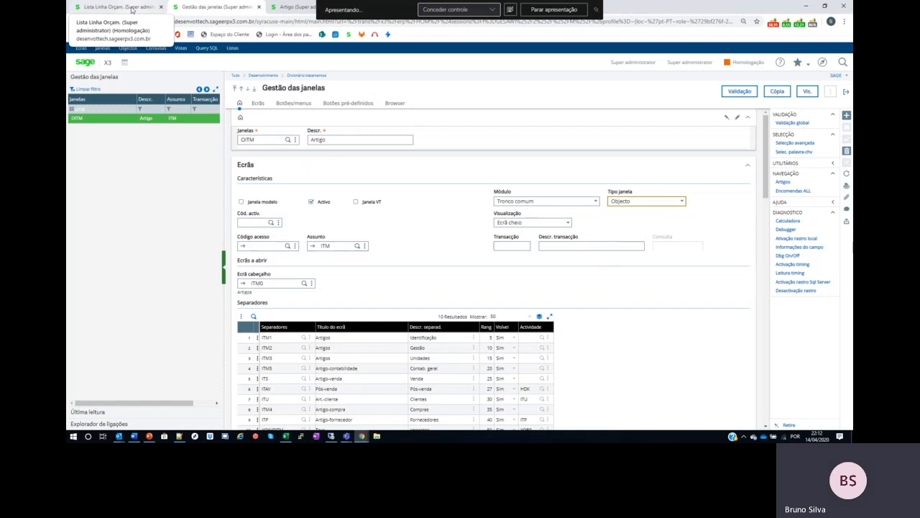
{"action": "left_click", "coordinate": [132, 10]}
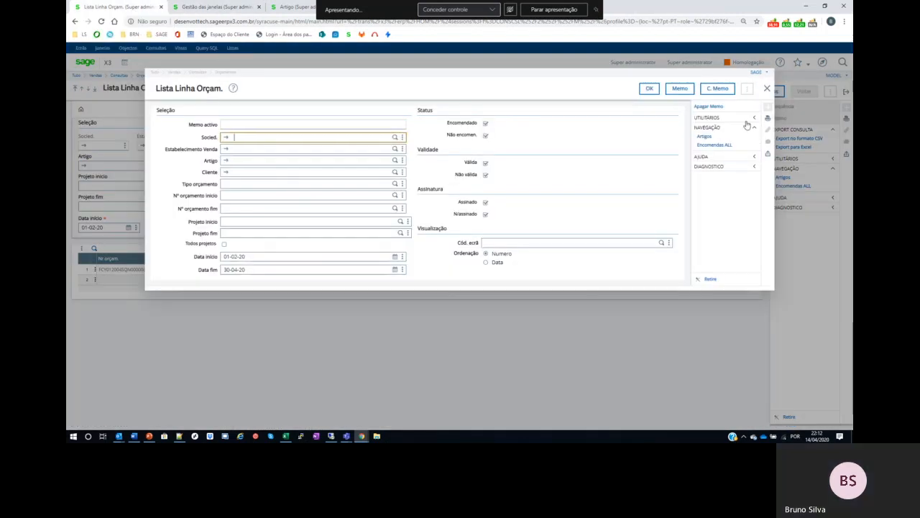
{"action": "left_click", "coordinate": [767, 89]}
{"action": "left_click", "coordinate": [238, 9]}
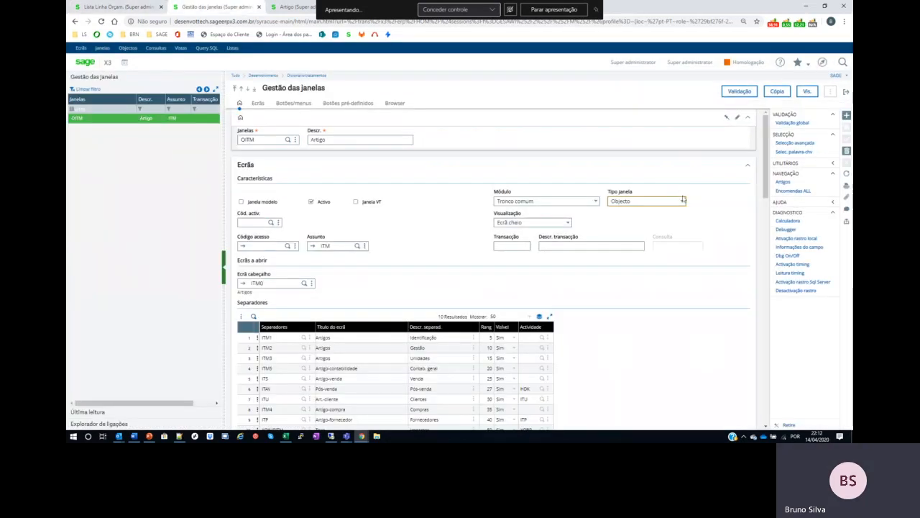
{"action": "left_click", "coordinate": [682, 202]}
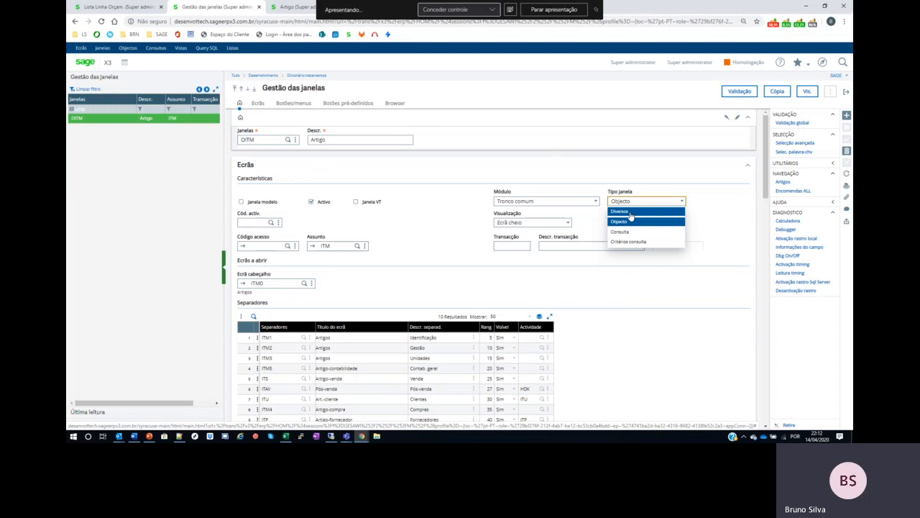
Step: Examine the Visualização options of the OITM window without changing the selected one
{"action": "left_click", "coordinate": [568, 223]}
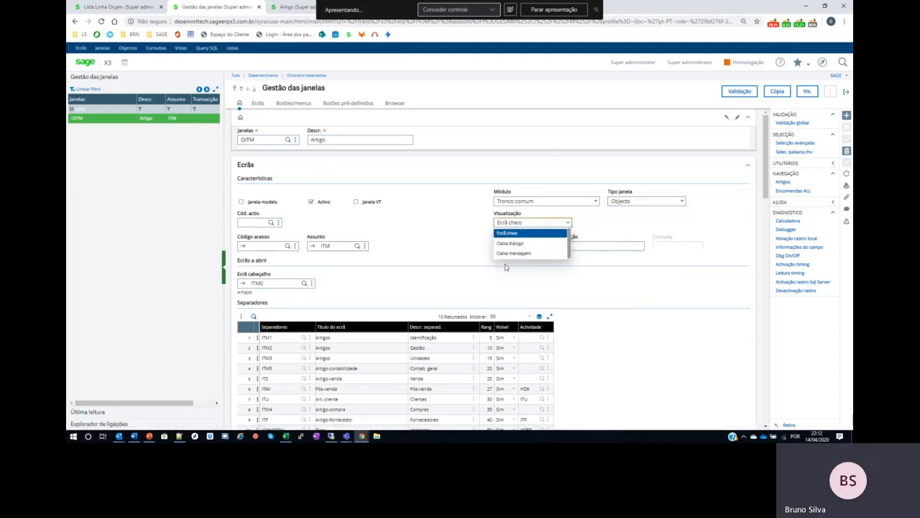
{"action": "left_click", "coordinate": [161, 249]}
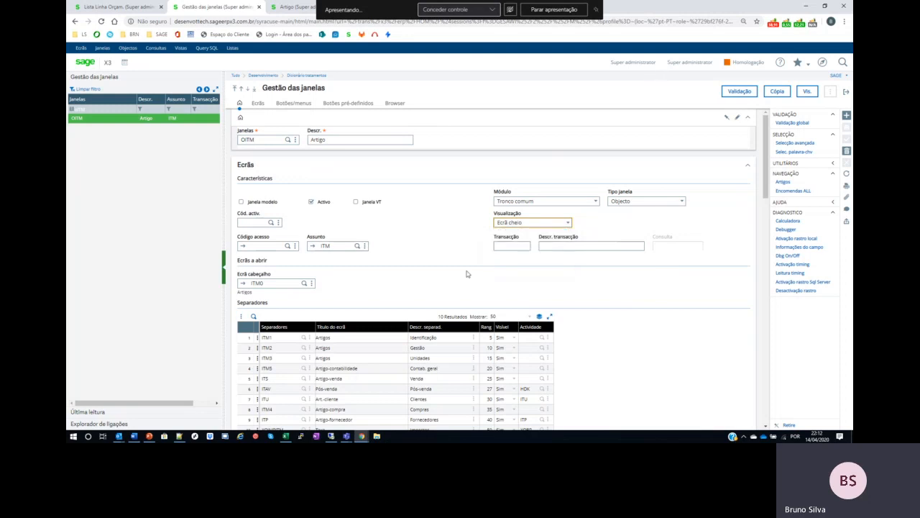
{"action": "left_click", "coordinate": [532, 222]}
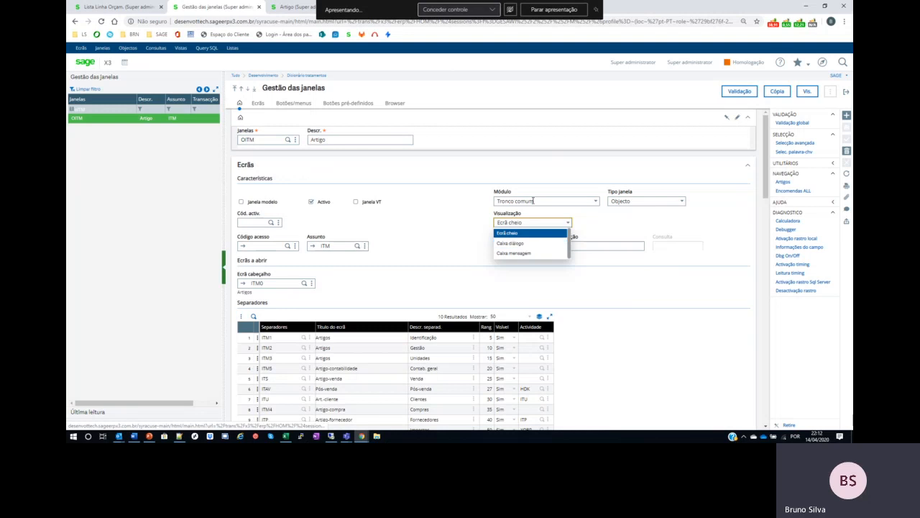
{"action": "left_click", "coordinate": [525, 152]}
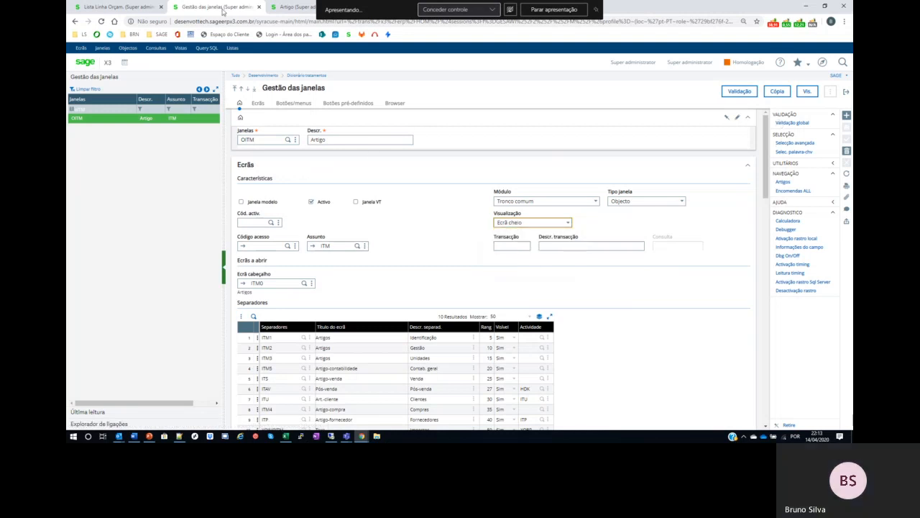
Step: Return to the quotation lines inquiry and check how its criteria window is displayed, closing it unchanged
{"action": "left_click", "coordinate": [111, 5]}
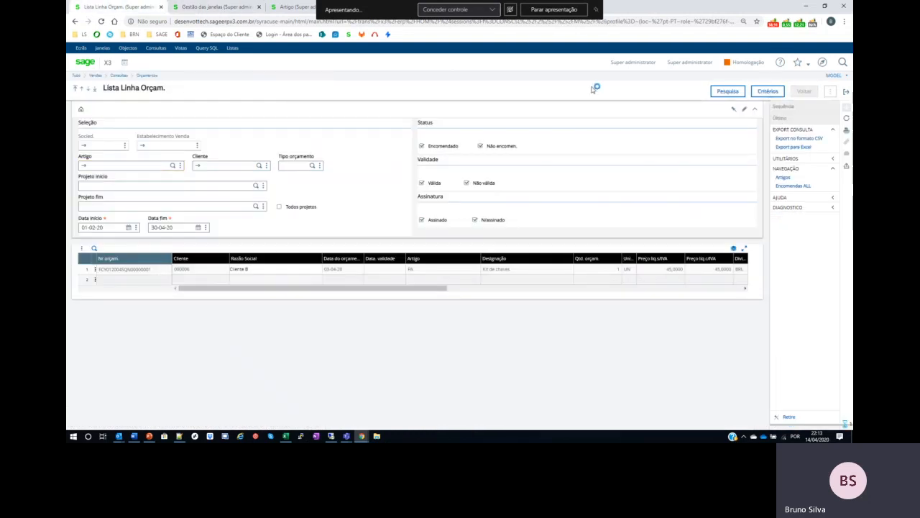
{"action": "left_click", "coordinate": [768, 91]}
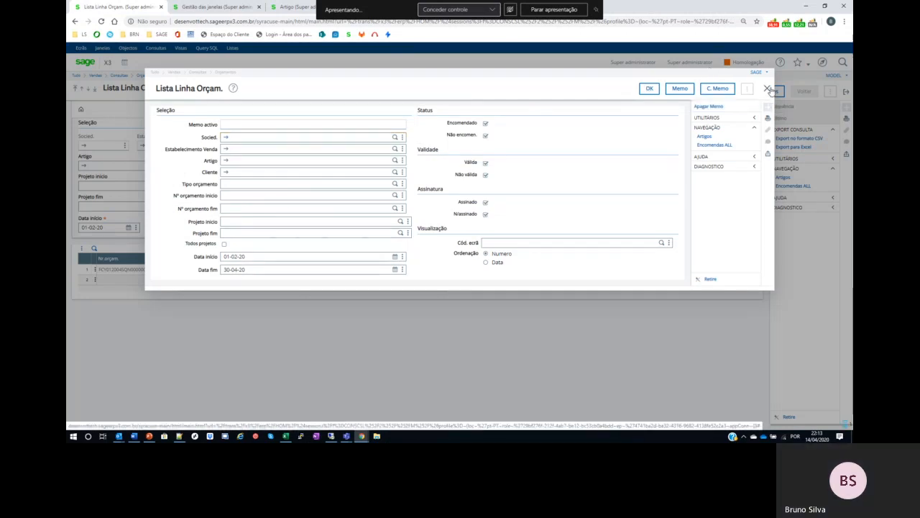
{"action": "left_click", "coordinate": [768, 89]}
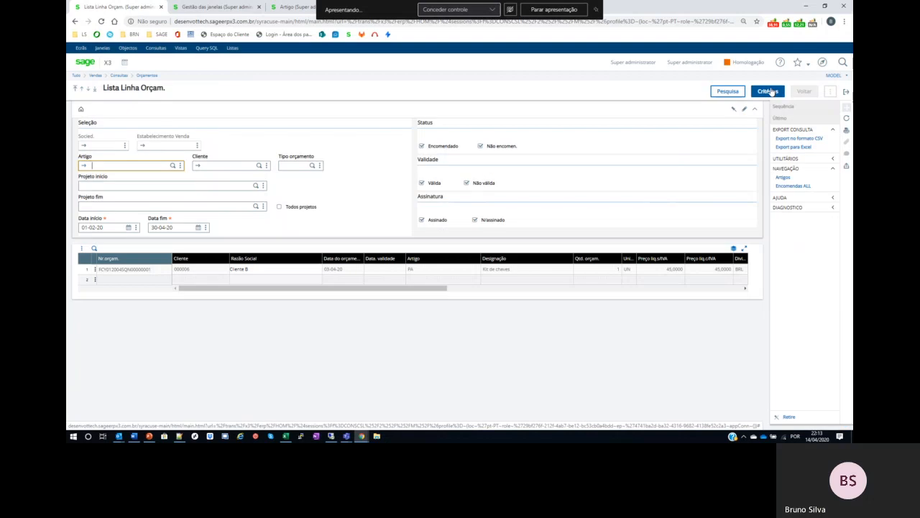
Step: Preview the CSV and Excel exports of the quotation lines inquiry, cancel both, and return to window management
{"action": "left_click", "coordinate": [791, 138]}
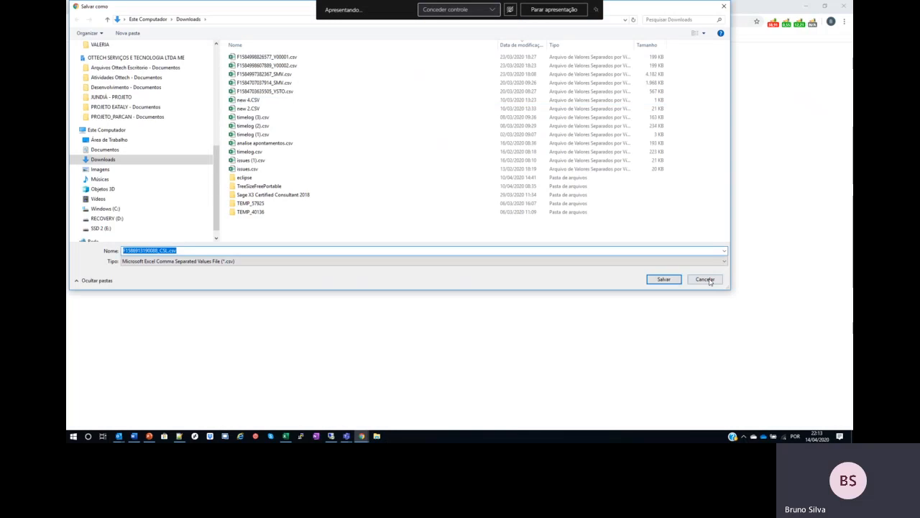
{"action": "left_click", "coordinate": [710, 280]}
{"action": "left_click", "coordinate": [798, 150]}
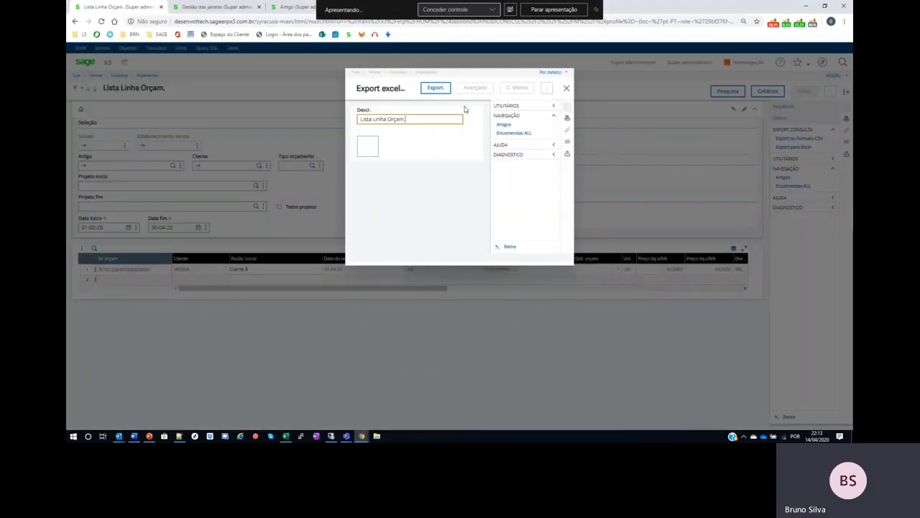
{"action": "left_click", "coordinate": [567, 90]}
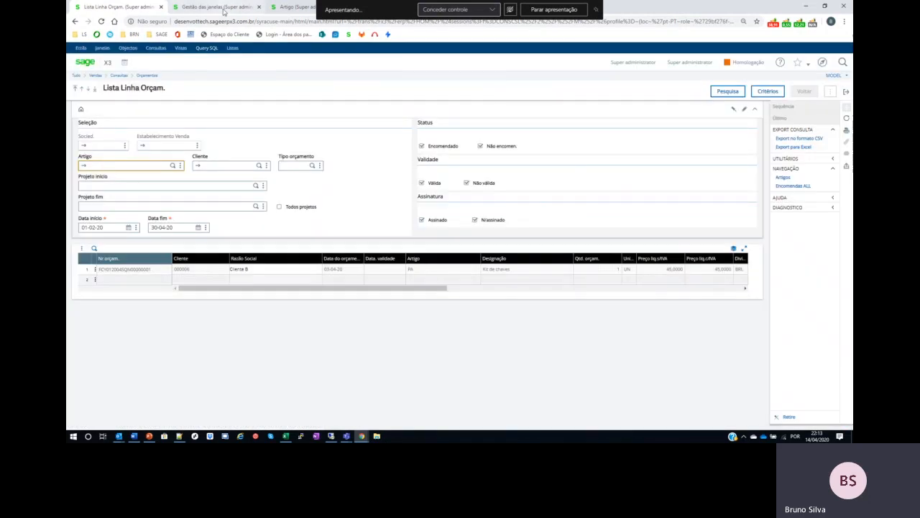
{"action": "left_click", "coordinate": [224, 9]}
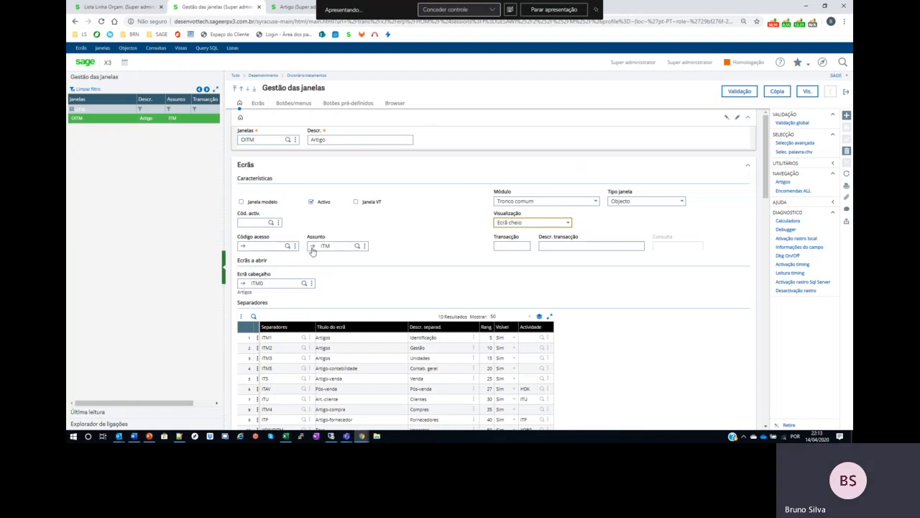
Step: Open the ITM object linked as the Assunto of window OITM, and view the item form's Explorador de ligações
{"action": "left_click_drag", "start_coordinate": [328, 238], "coordinate": [300, 240]}
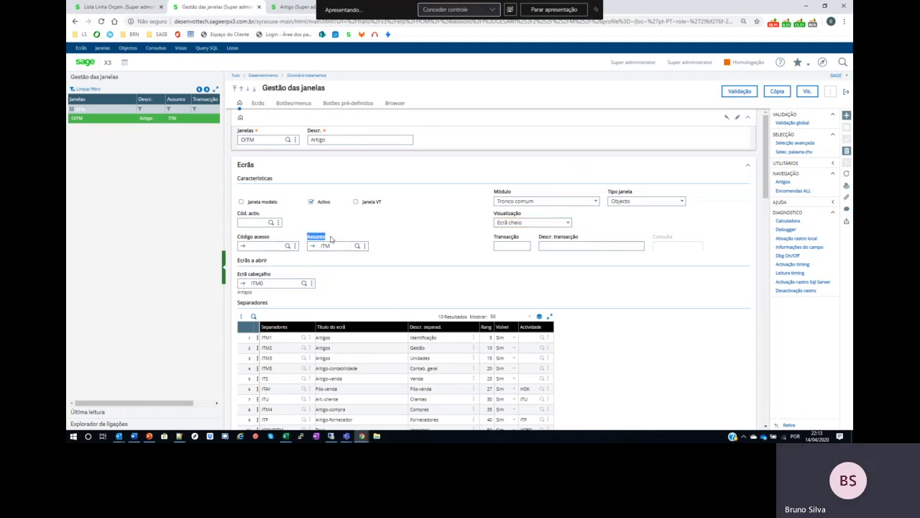
{"action": "left_click", "coordinate": [315, 242]}
{"action": "left_click", "coordinate": [320, 246]}
{"action": "left_click", "coordinate": [313, 246]}
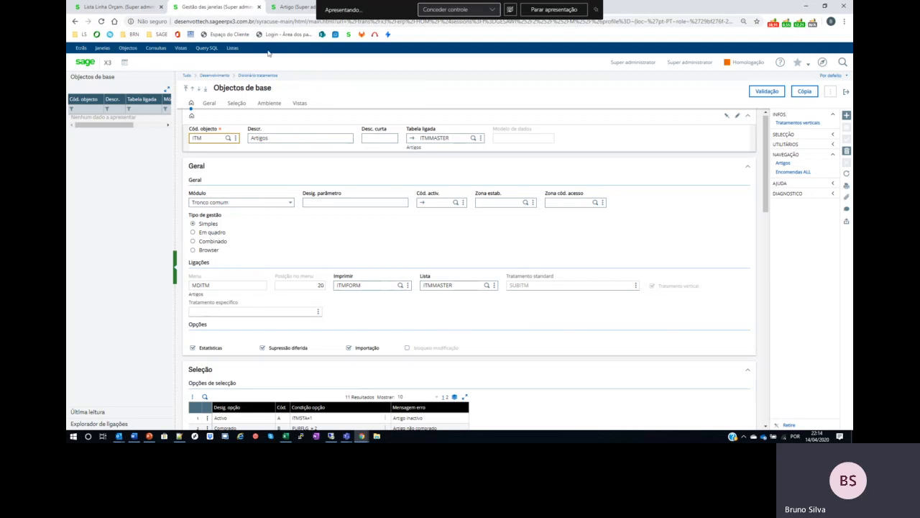
{"action": "left_click", "coordinate": [292, 9]}
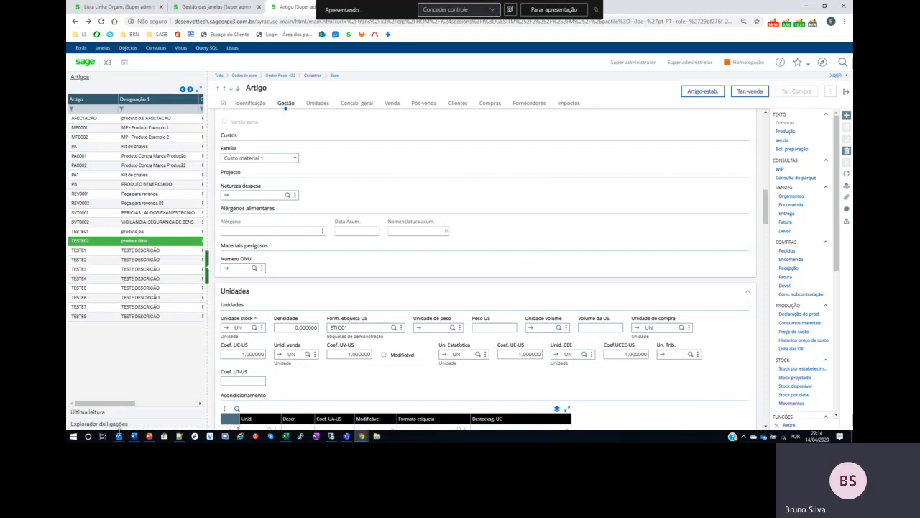
{"action": "left_click", "coordinate": [112, 424]}
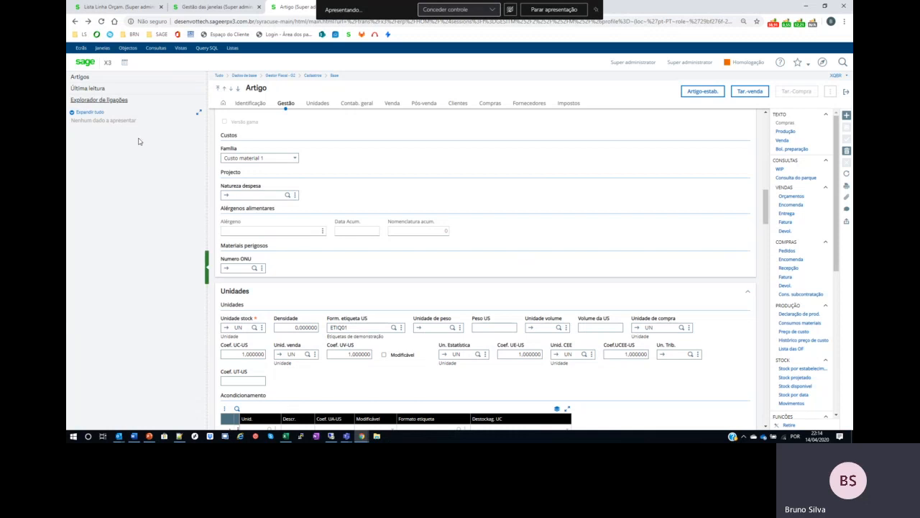
Step: Open the sales invoices, go through the selection lists for orders, service contracts, service requests and invoice due dates, and close the form
{"action": "left_click", "coordinate": [117, 6]}
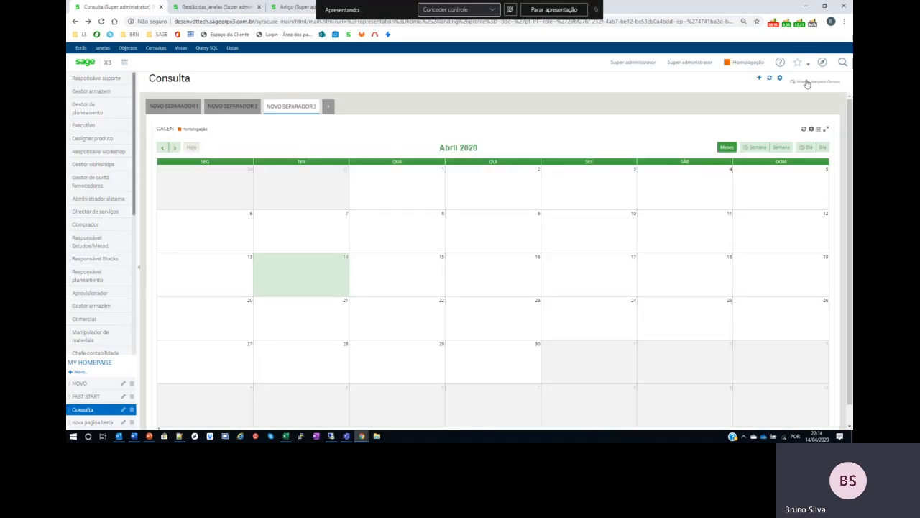
{"action": "left_click", "coordinate": [823, 62]}
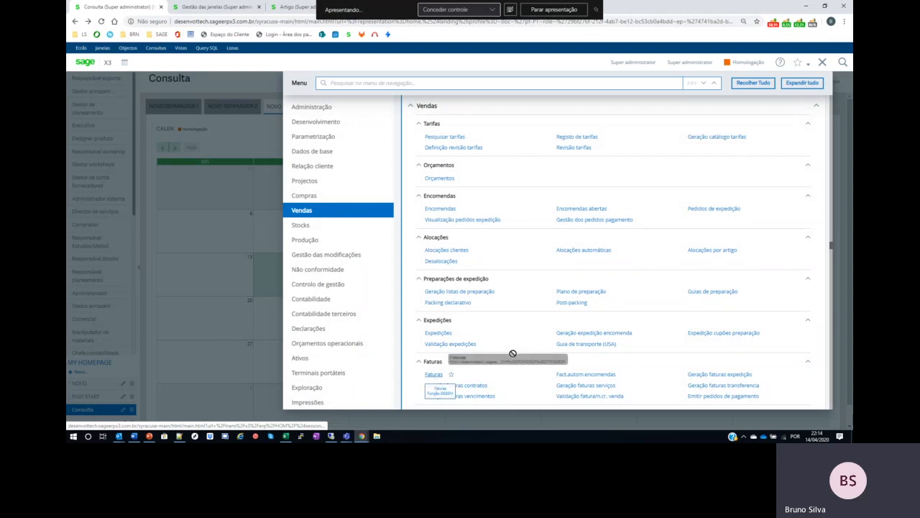
{"action": "left_click", "coordinate": [435, 376]}
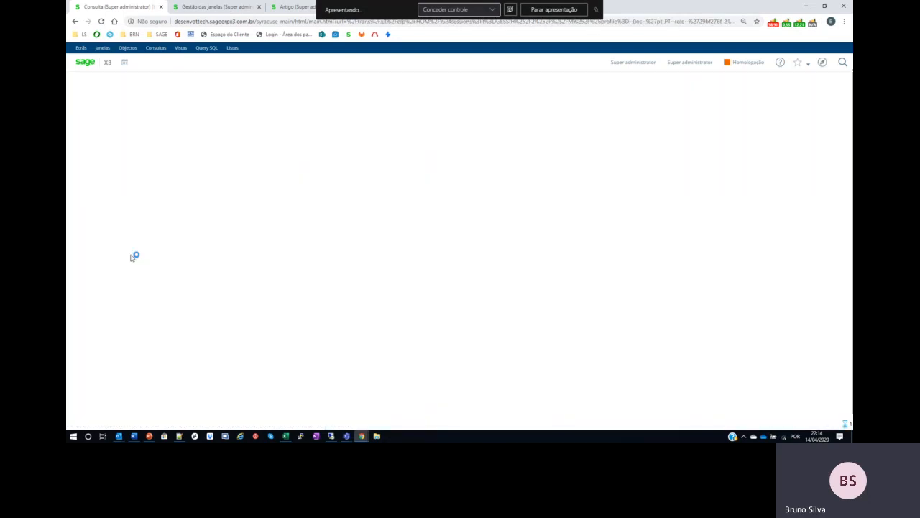
{"action": "left_click", "coordinate": [415, 113]}
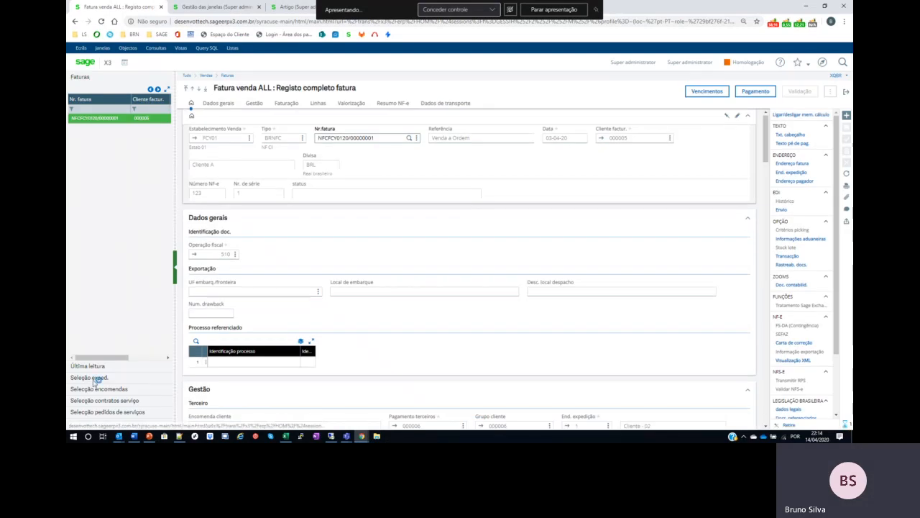
{"action": "left_click", "coordinate": [101, 389]}
{"action": "left_click", "coordinate": [112, 403]}
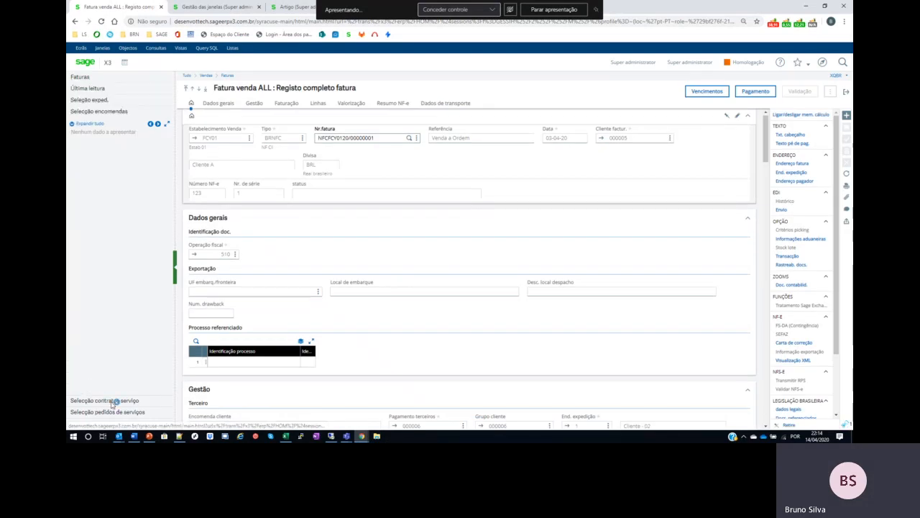
{"action": "left_click", "coordinate": [108, 414]}
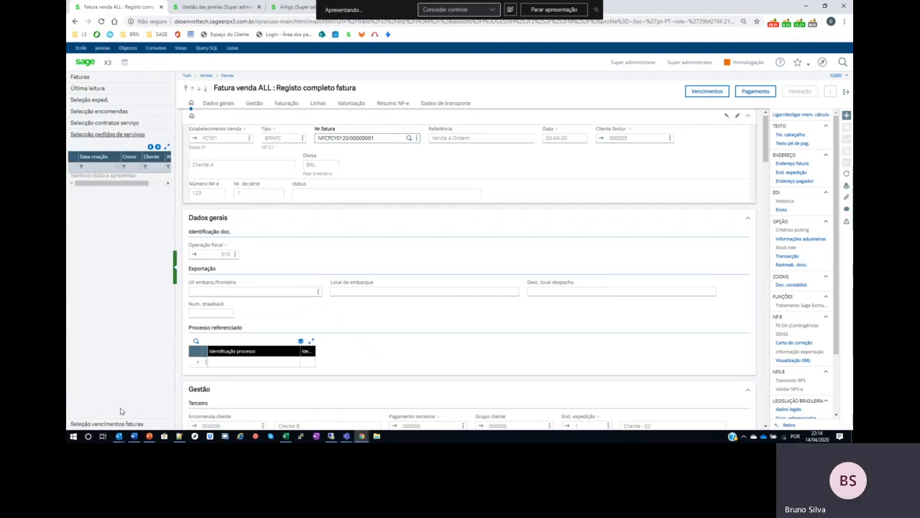
{"action": "left_click", "coordinate": [121, 424]}
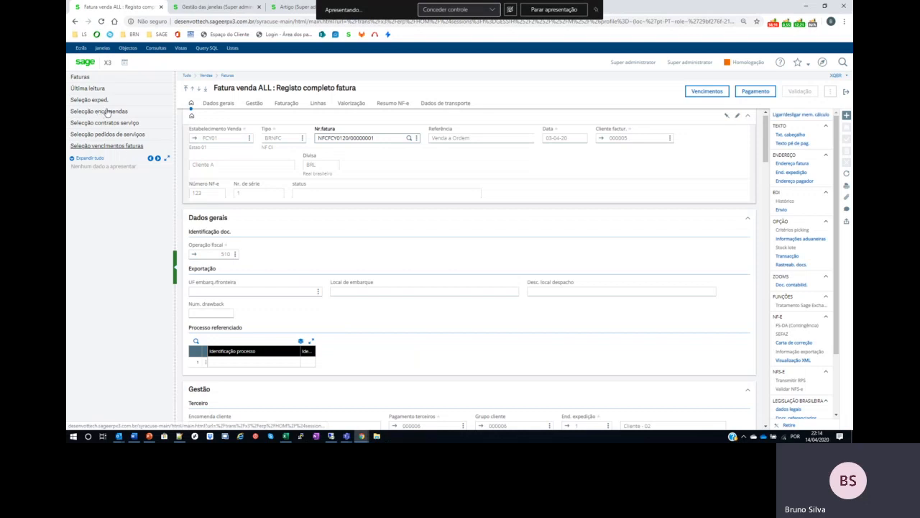
{"action": "left_click", "coordinate": [846, 92]}
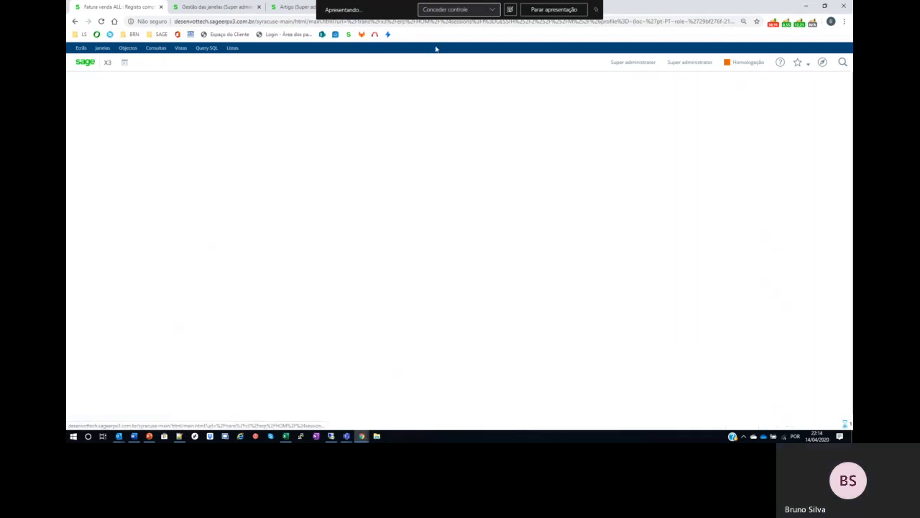
Step: Leave the ITM object and examine the Tamanho options of screen ITM0 without changing the selected one
{"action": "left_click", "coordinate": [215, 7]}
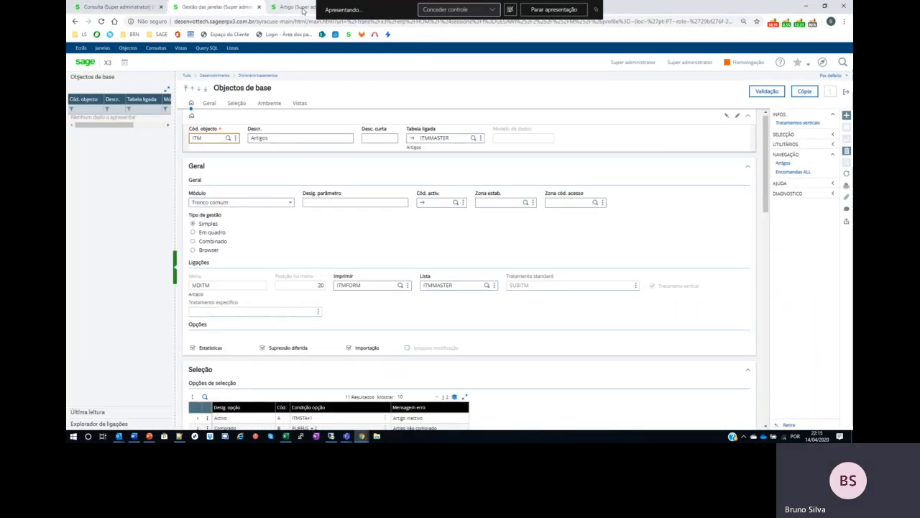
{"action": "left_click", "coordinate": [303, 10]}
{"action": "left_click", "coordinate": [241, 8]}
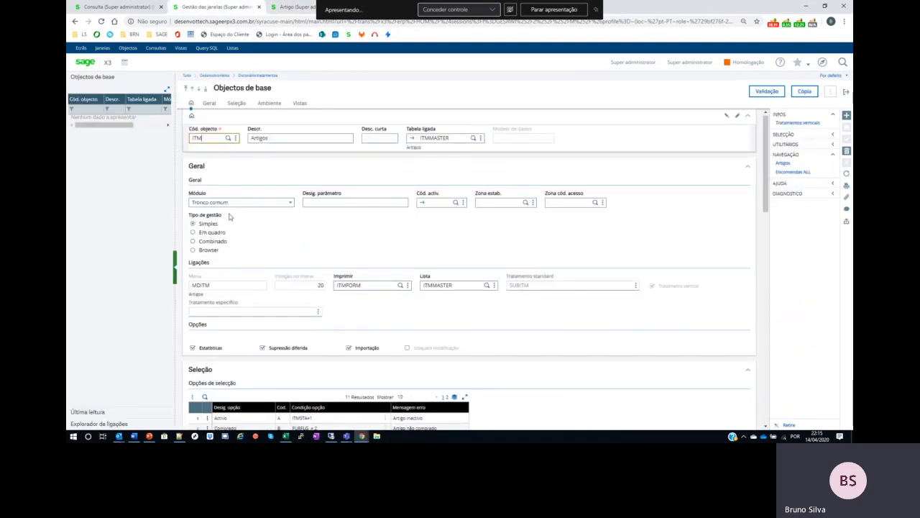
{"action": "left_click", "coordinate": [848, 93]}
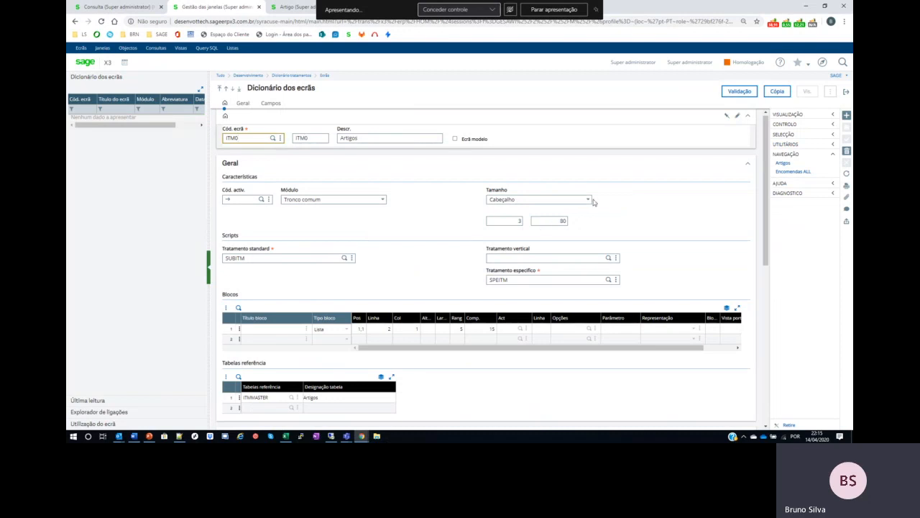
{"action": "left_click", "coordinate": [587, 200]}
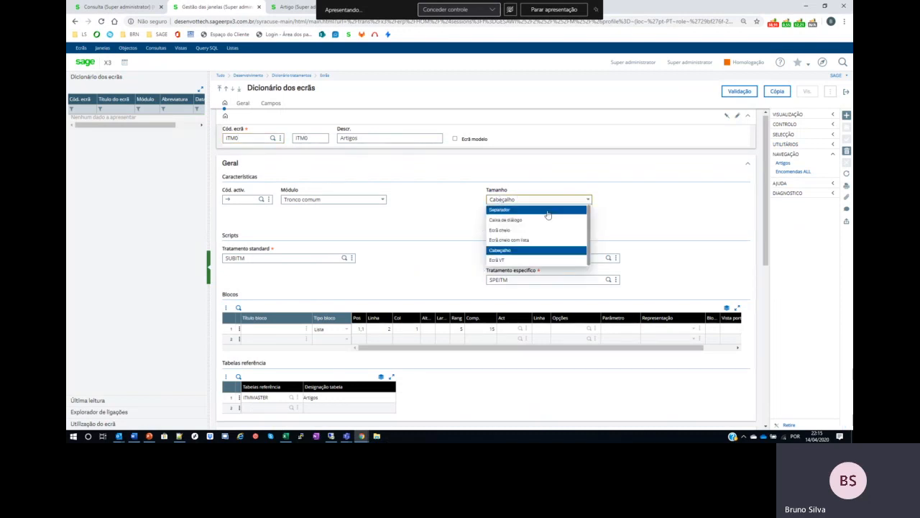
{"action": "left_click", "coordinate": [245, 105]}
{"action": "left_click", "coordinate": [588, 200]}
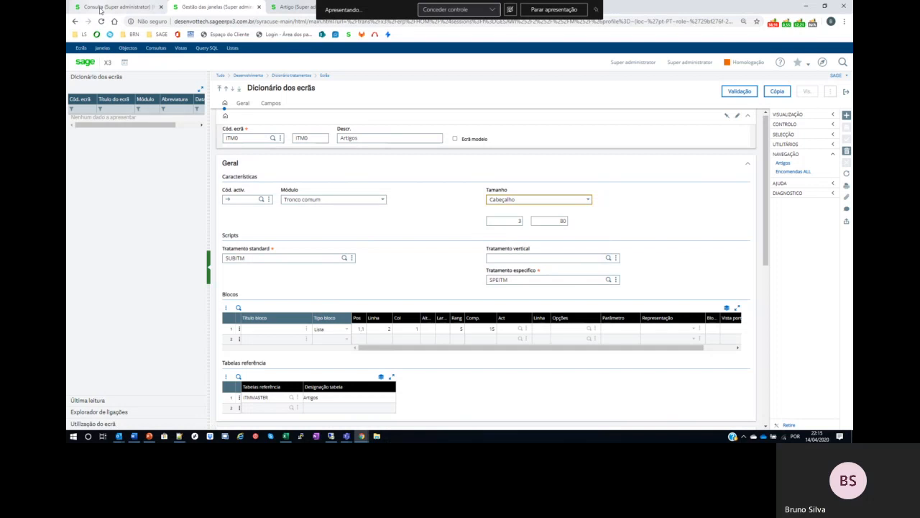
Step: Return to window OITM and review its Botões/menus entries through to the second page, including the Tipo options of an empty row
{"action": "left_click", "coordinate": [128, 6]}
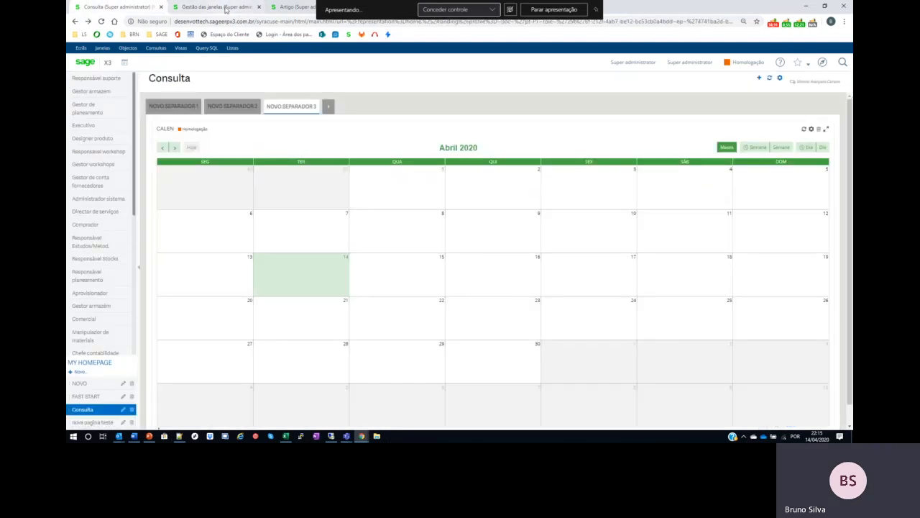
{"action": "left_click", "coordinate": [225, 9]}
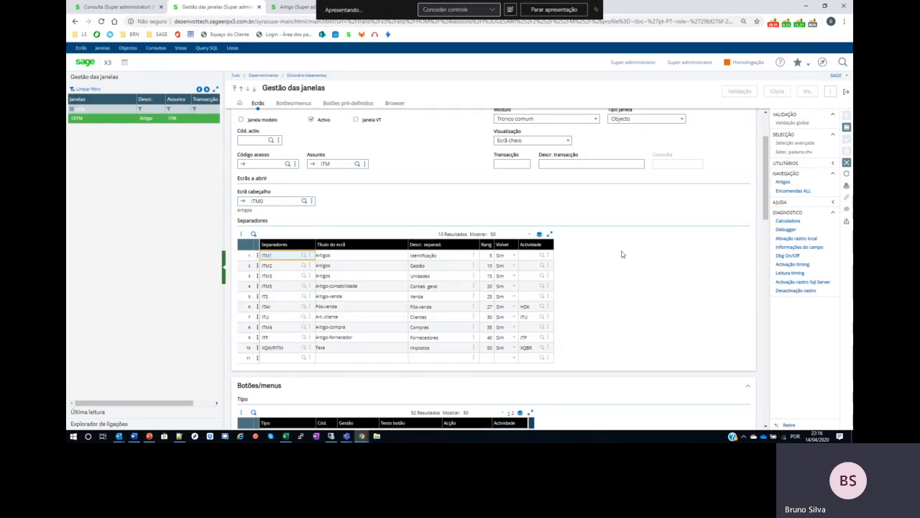
{"action": "scroll", "coordinate": [623, 254], "scroll_direction": "down", "scroll_amount": 1}
{"action": "scroll", "coordinate": [623, 254], "scroll_direction": "down", "scroll_amount": 6}
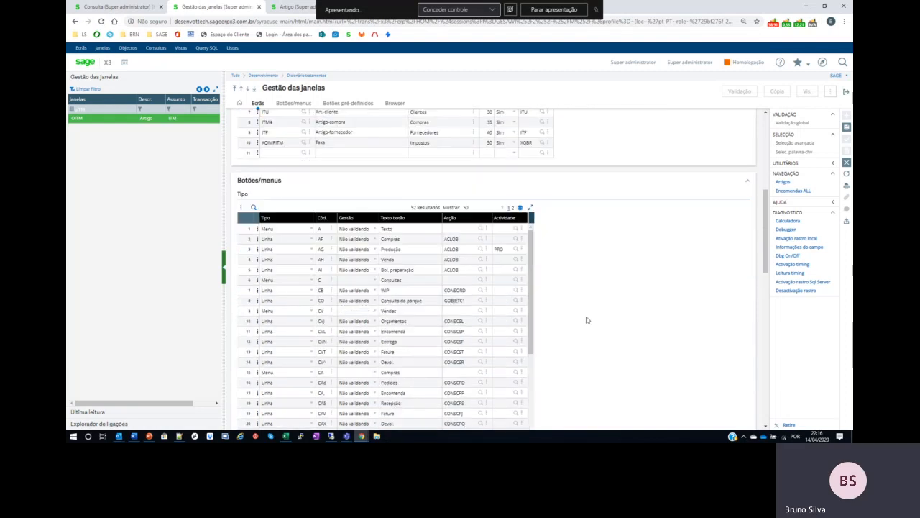
{"action": "scroll", "coordinate": [589, 321], "scroll_direction": "down", "scroll_amount": 1}
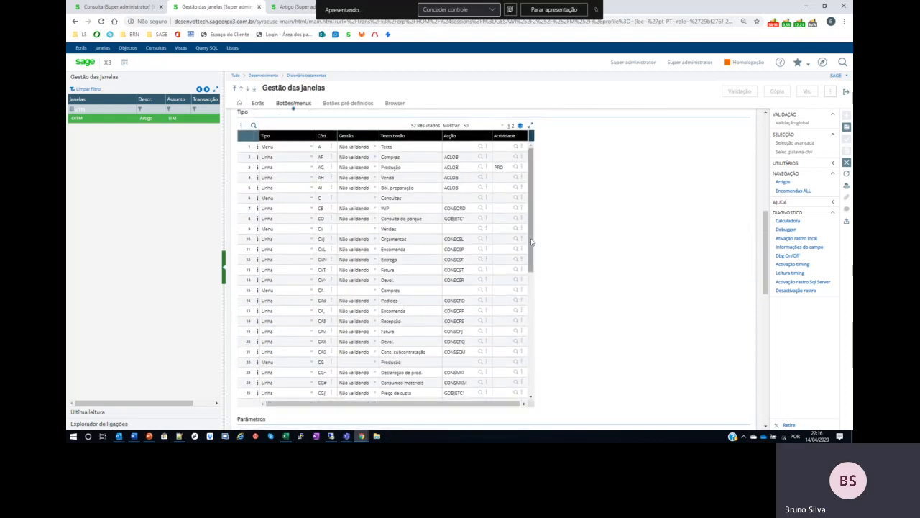
{"action": "left_click_drag", "start_coordinate": [532, 241], "coordinate": [520, 288]}
{"action": "scroll", "coordinate": [521, 288], "scroll_direction": "down", "scroll_amount": 6}
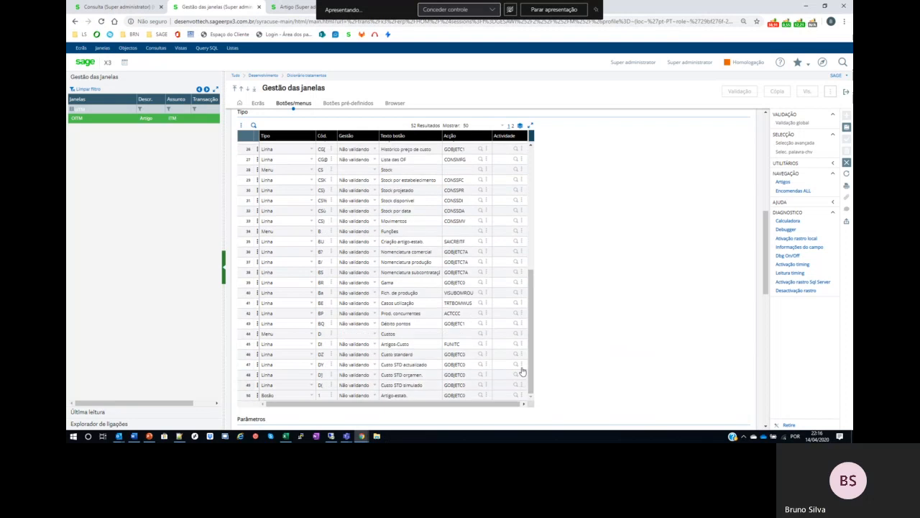
{"action": "left_click", "coordinate": [513, 127]}
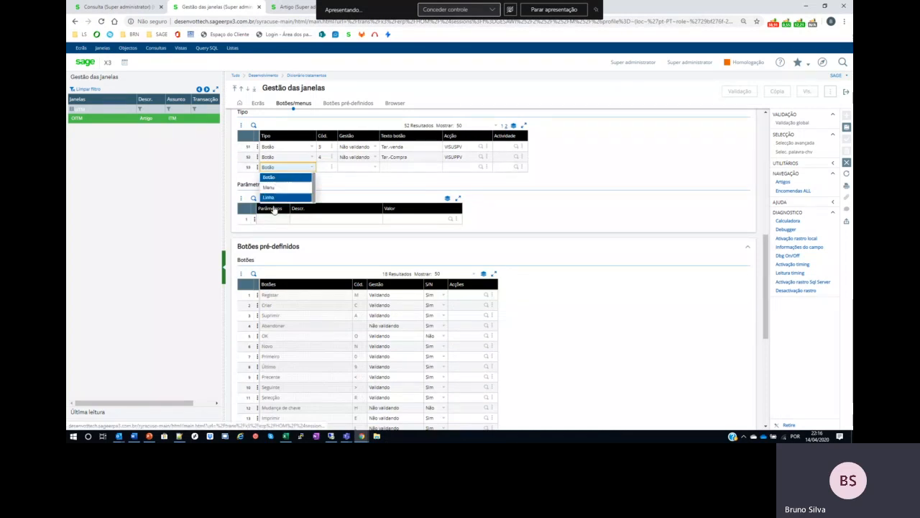
Step: Compare the menu and line entries of OITM with the commands offered on the item form, down to Navegação
{"action": "left_click", "coordinate": [284, 11]}
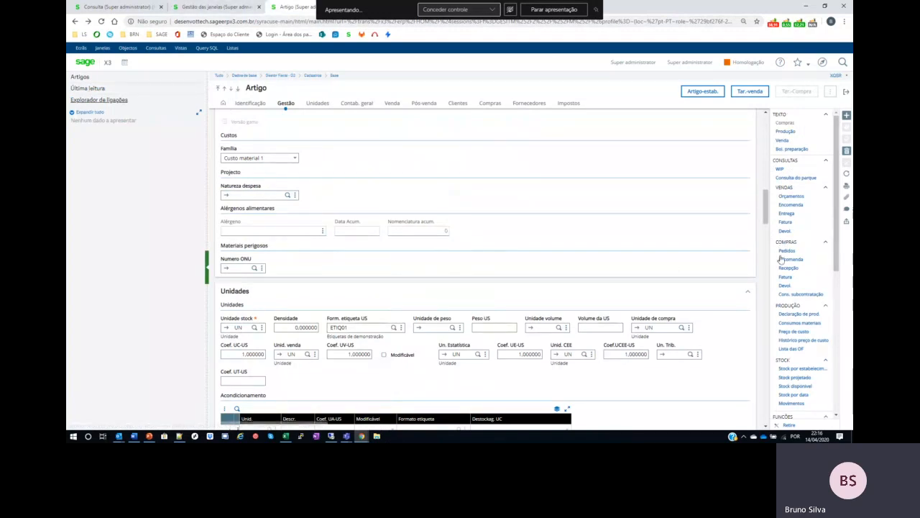
{"action": "scroll", "coordinate": [811, 351], "scroll_direction": "down", "scroll_amount": 5}
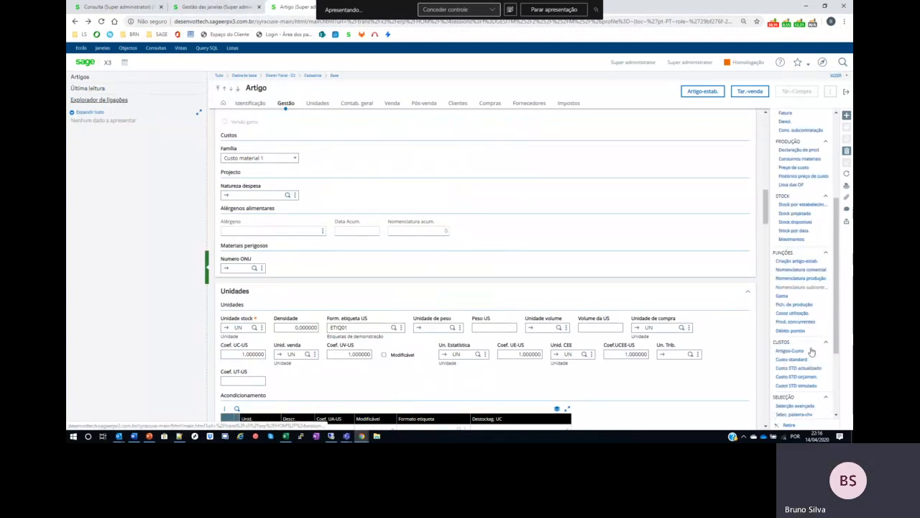
{"action": "scroll", "coordinate": [795, 341], "scroll_direction": "down", "scroll_amount": 1}
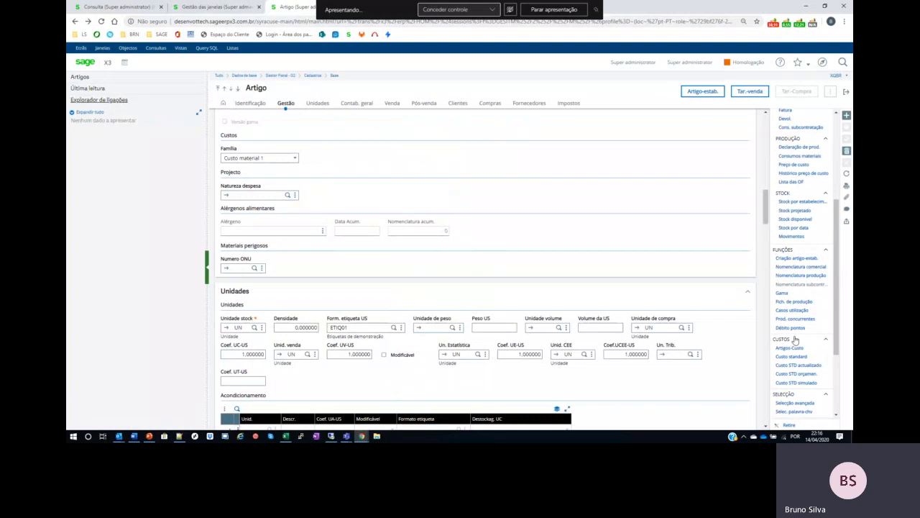
{"action": "scroll", "coordinate": [796, 340], "scroll_direction": "down", "scroll_amount": 3}
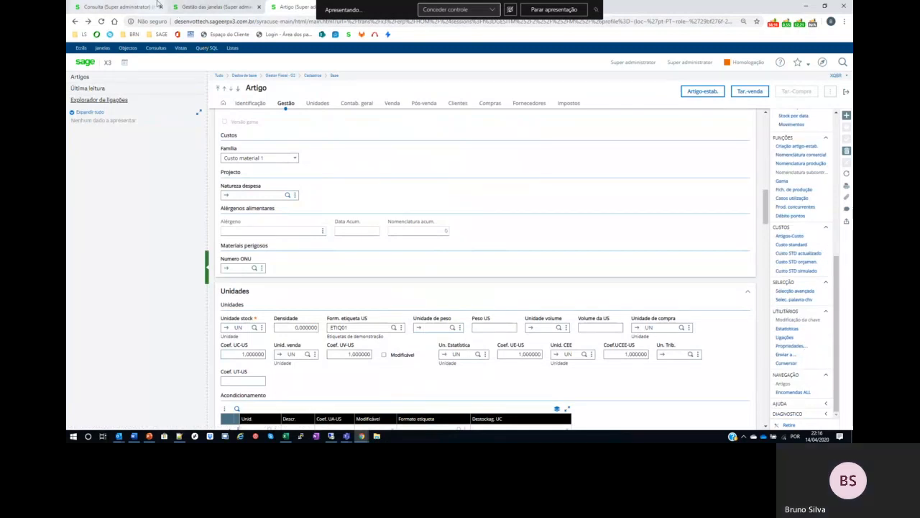
Step: Add a row of type Botão with code t to the Botões/menus table of OITM, after trying code T
{"action": "left_click", "coordinate": [221, 9]}
{"action": "scroll", "coordinate": [460, 252], "scroll_direction": "up", "scroll_amount": 1}
{"action": "left_click", "coordinate": [333, 169]}
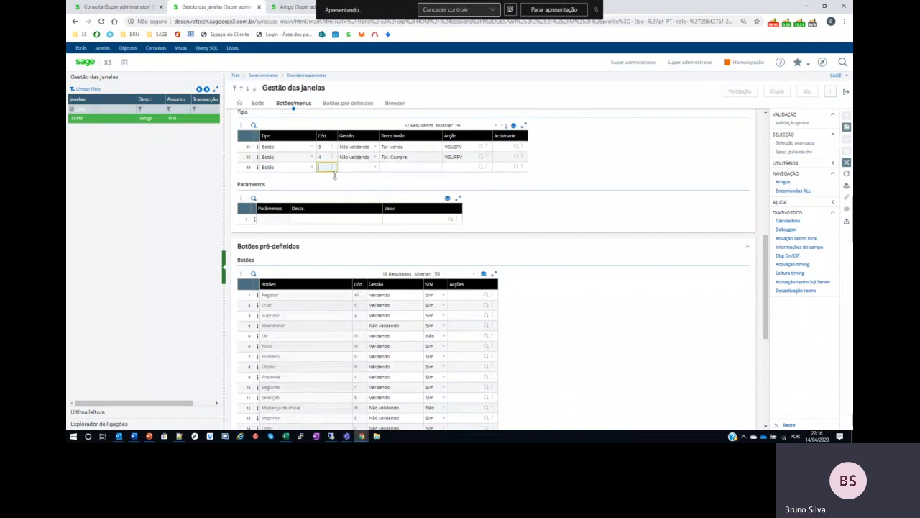
{"action": "type", "text": "7"}
{"action": "key", "text": "Tab"}
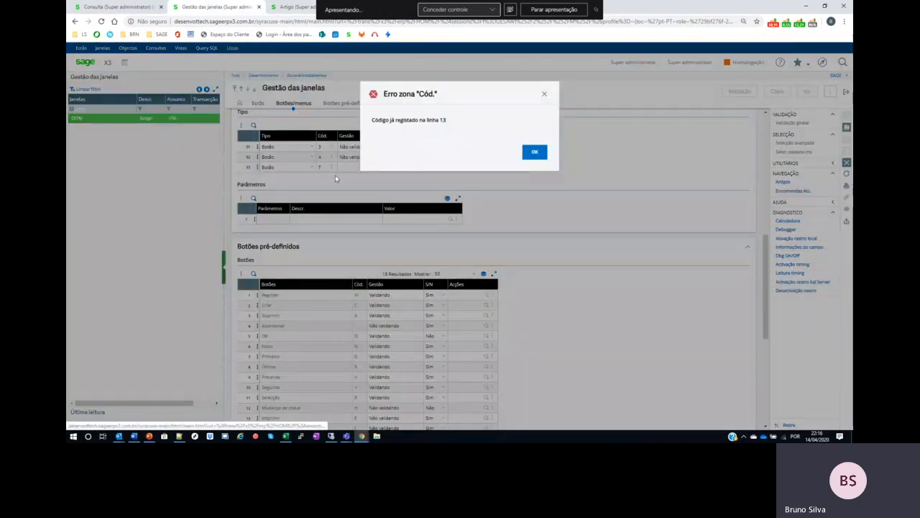
{"action": "key", "text": "Return"}
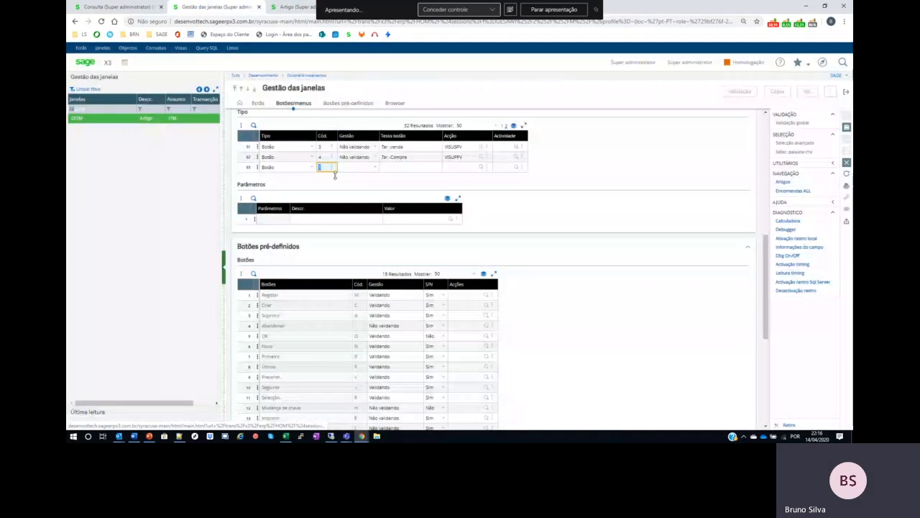
{"action": "type", "text": "1"}
{"action": "key", "text": "Tab"}
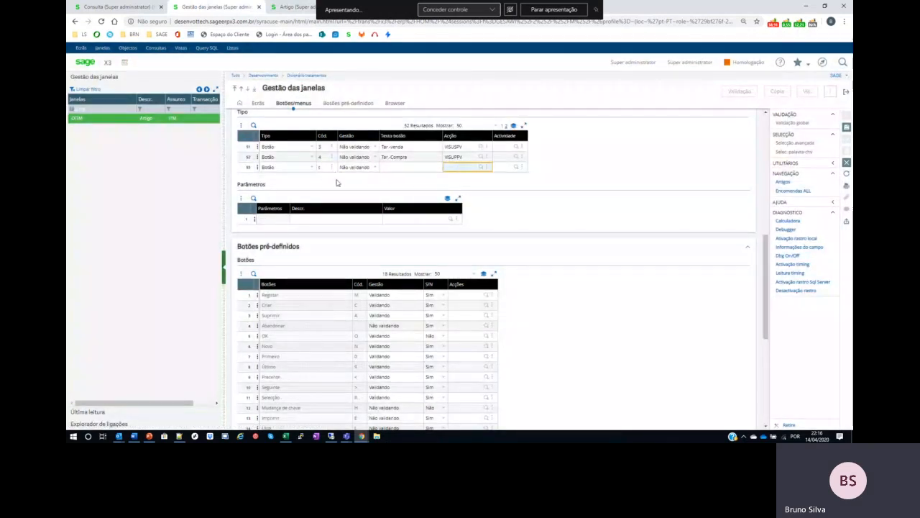
Step: Assign the action ACLOB from the actions dictionary to the new button row and save window OITM
{"action": "left_click", "coordinate": [496, 167]}
{"action": "left_click", "coordinate": [459, 166]}
{"action": "left_click", "coordinate": [483, 171]}
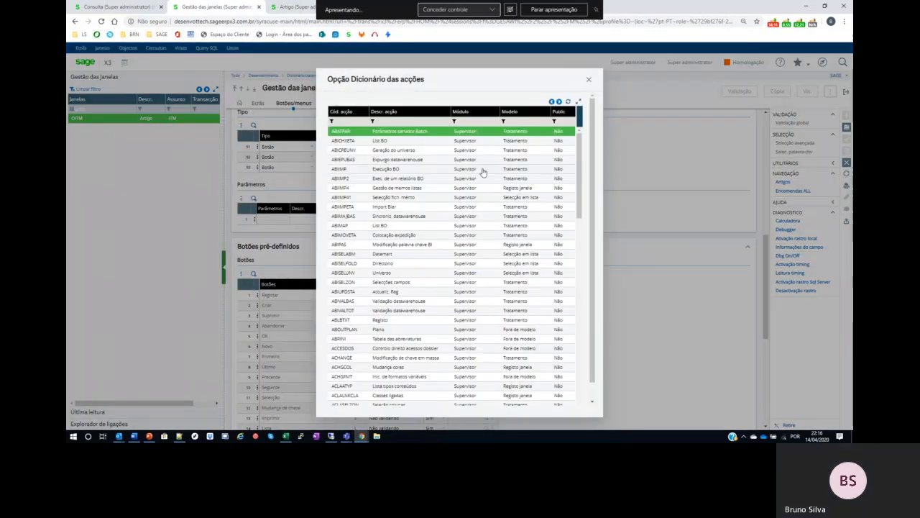
{"action": "scroll", "coordinate": [456, 329], "scroll_direction": "down", "scroll_amount": 6}
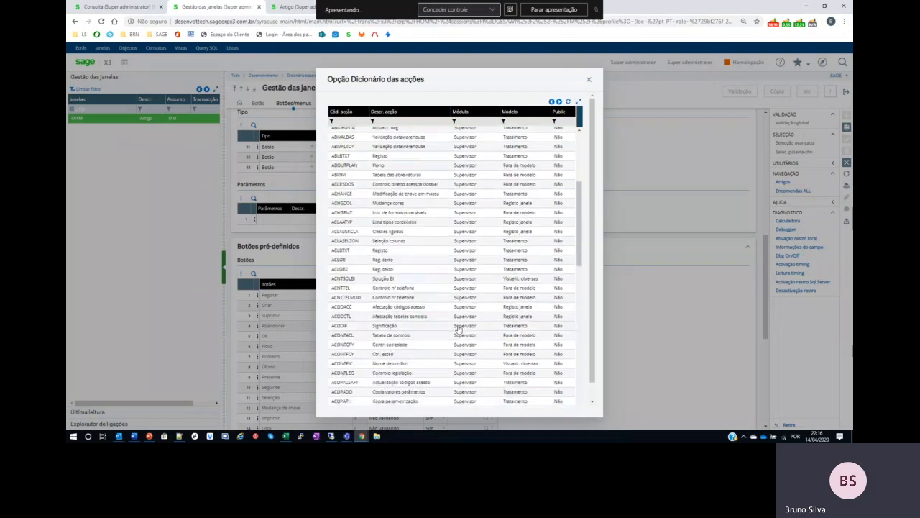
{"action": "left_click", "coordinate": [385, 263]}
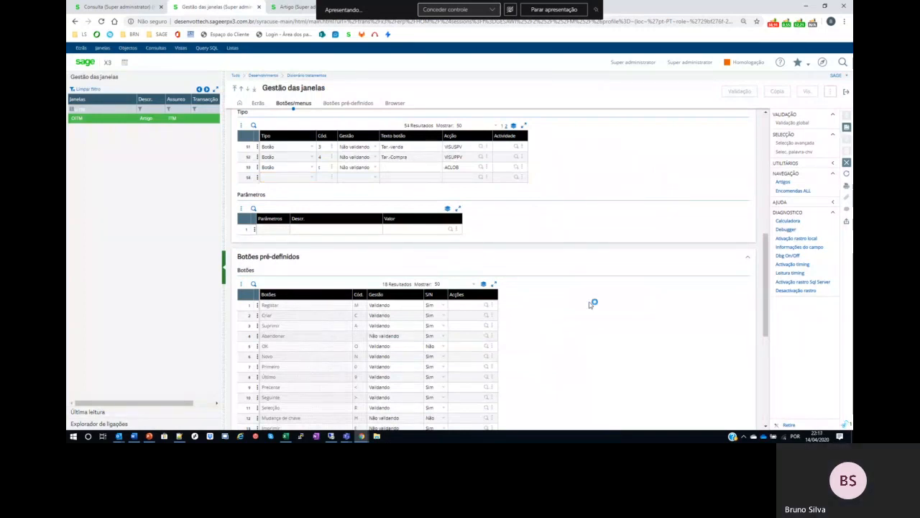
{"action": "scroll", "coordinate": [587, 257], "scroll_direction": "down", "scroll_amount": 9}
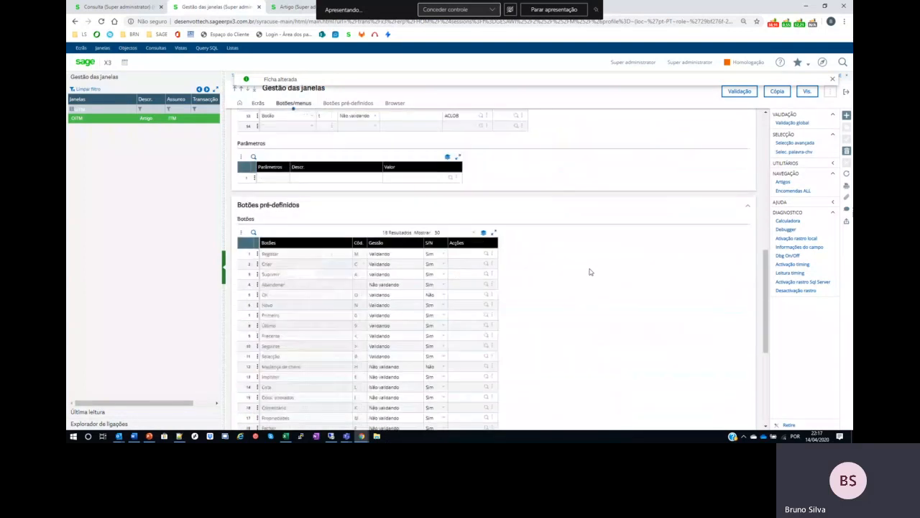
Step: Run the validation of window OITM and confirm it
{"action": "scroll", "coordinate": [591, 272], "scroll_direction": "up", "scroll_amount": 7}
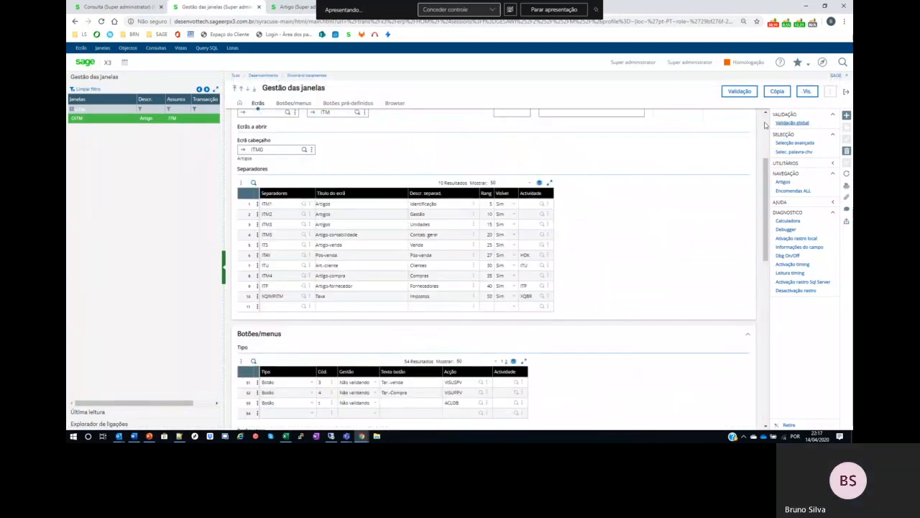
{"action": "scroll", "coordinate": [765, 125], "scroll_direction": "up", "scroll_amount": 4}
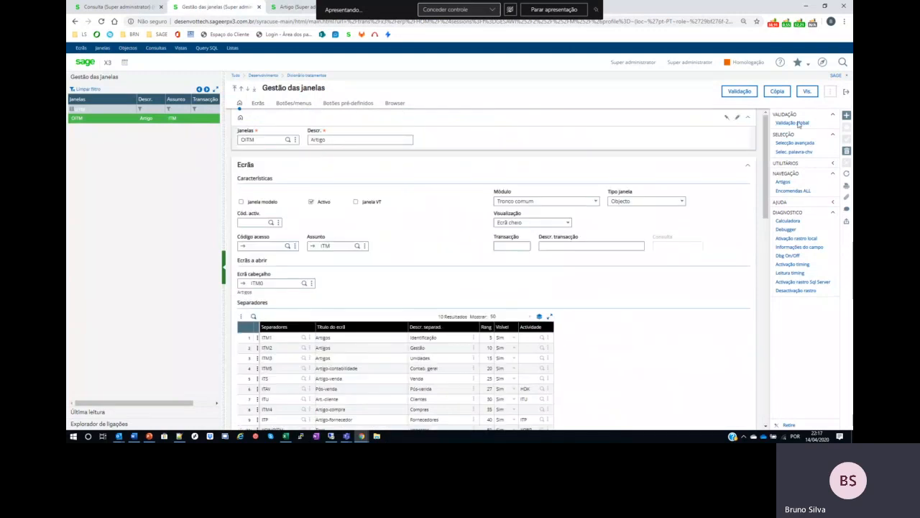
{"action": "left_click", "coordinate": [781, 124]}
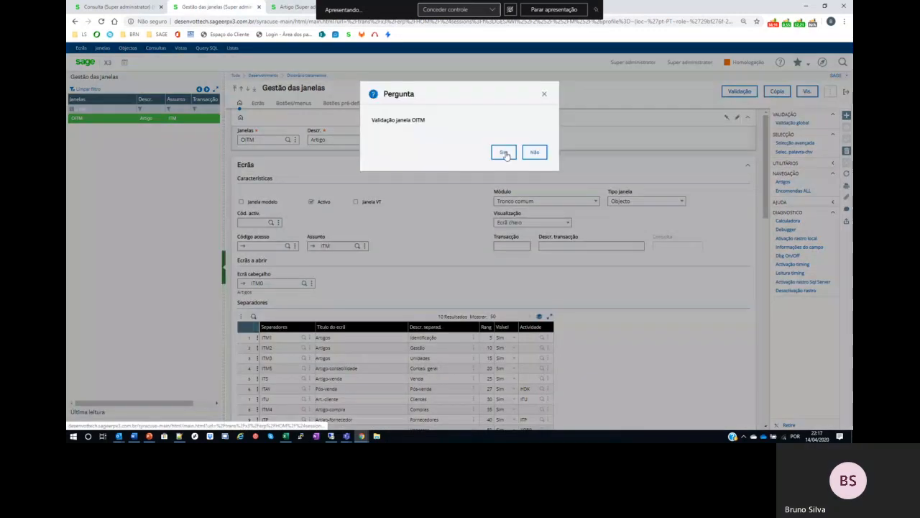
{"action": "left_click", "coordinate": [503, 153]}
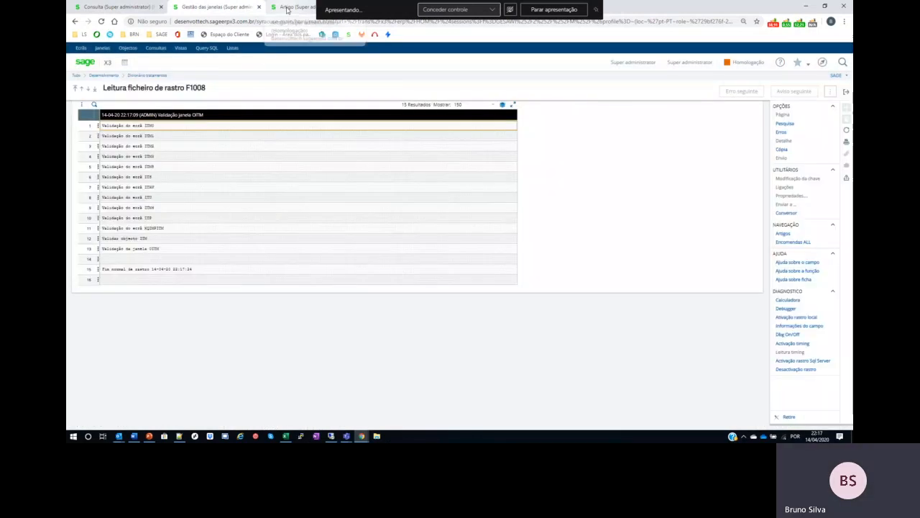
Step: Close the validation trace and open the Artigos function under Dados de base
{"action": "left_click", "coordinate": [847, 93]}
{"action": "left_click", "coordinate": [822, 63]}
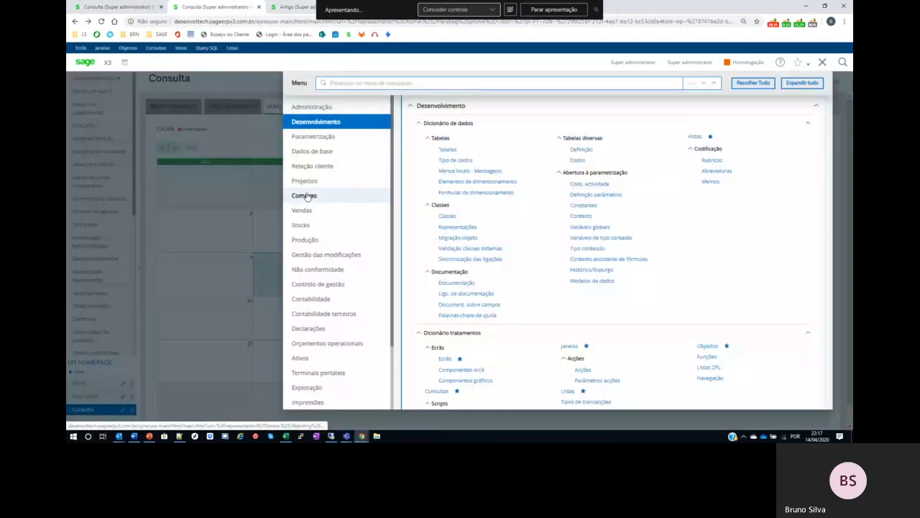
{"action": "left_click", "coordinate": [312, 152]}
{"action": "scroll", "coordinate": [602, 278], "scroll_direction": "down", "scroll_amount": 10}
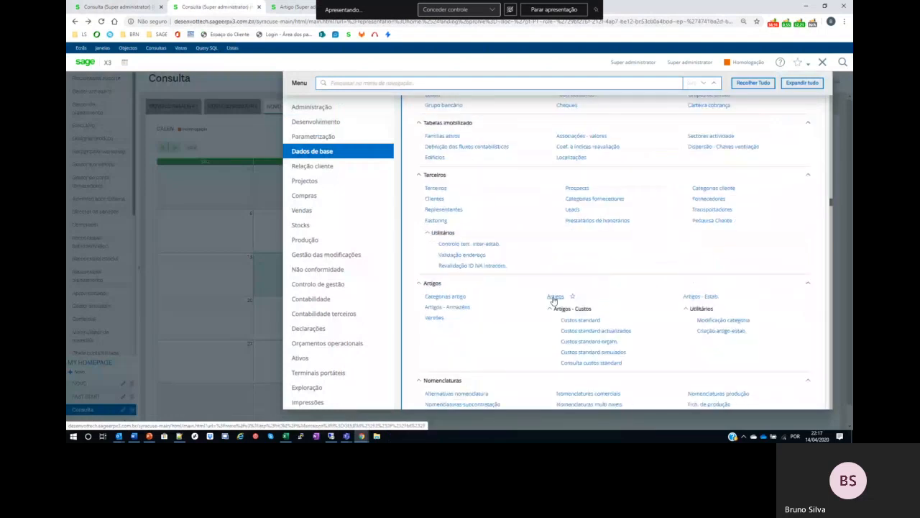
{"action": "left_click", "coordinate": [555, 298]}
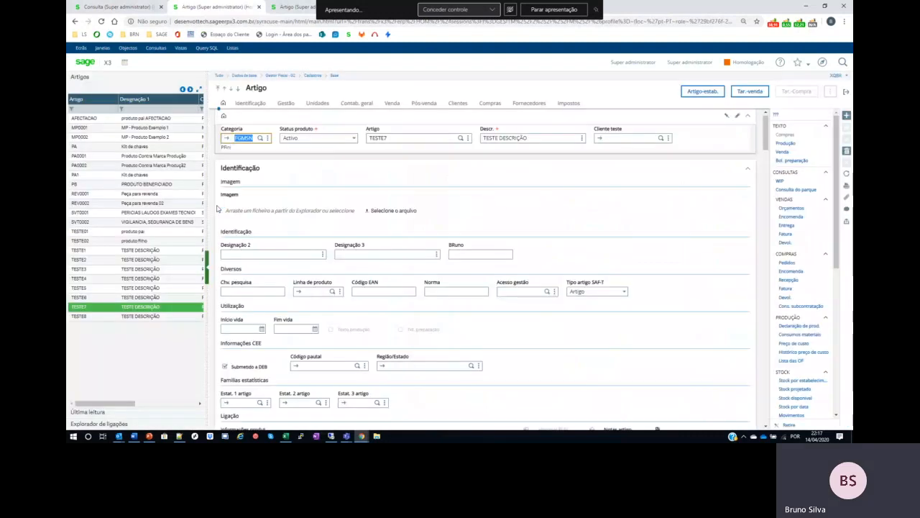
Step: Choose Cliente A for the Cliente teste field of item TESTE7, save the item and reselect it in the list
{"action": "left_click", "coordinate": [661, 139]}
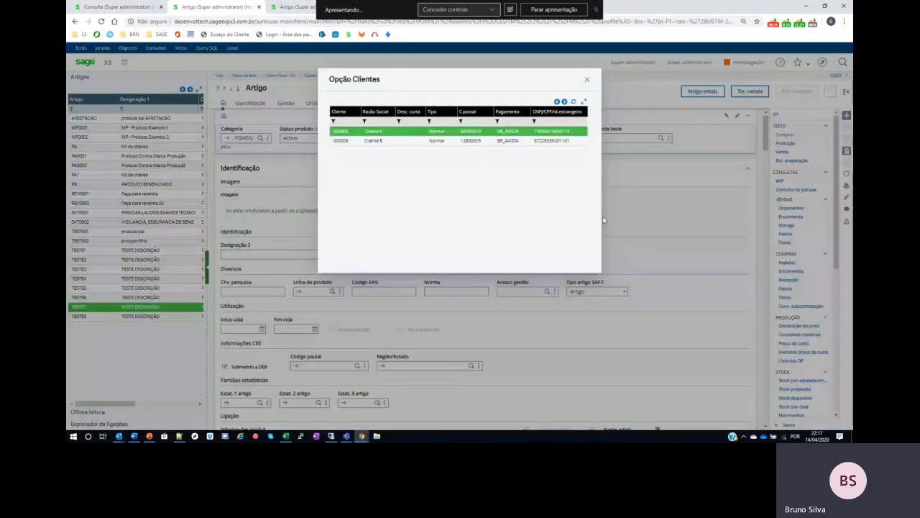
{"action": "left_click_drag", "start_coordinate": [385, 84], "coordinate": [336, 79]}
{"action": "left_click", "coordinate": [387, 153]}
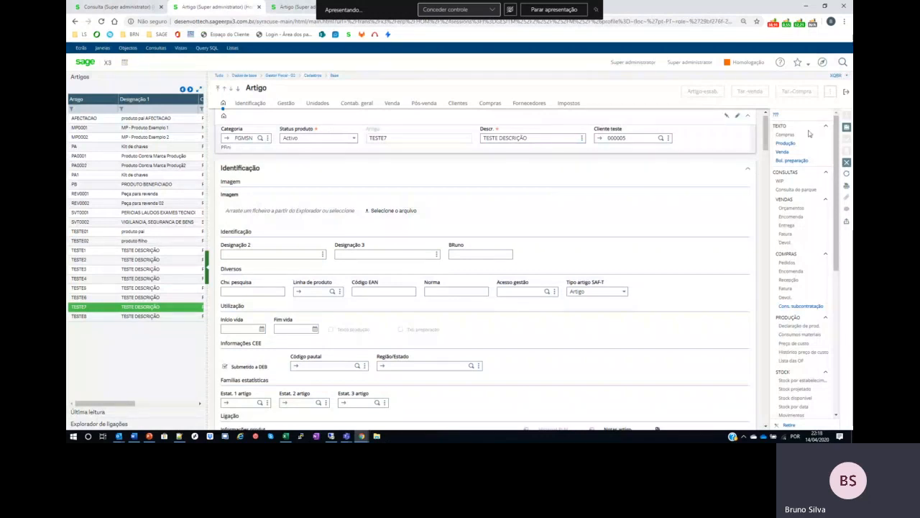
{"action": "left_click", "coordinate": [847, 128]}
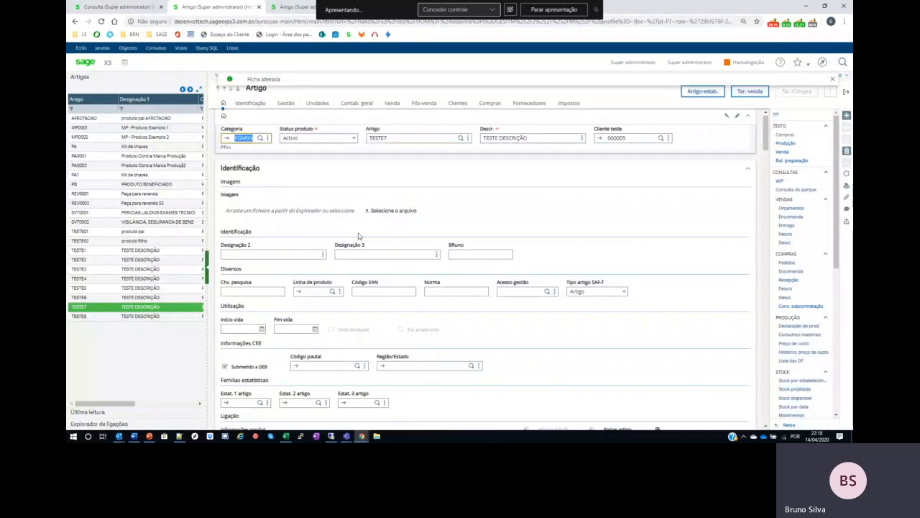
{"action": "left_click", "coordinate": [153, 296]}
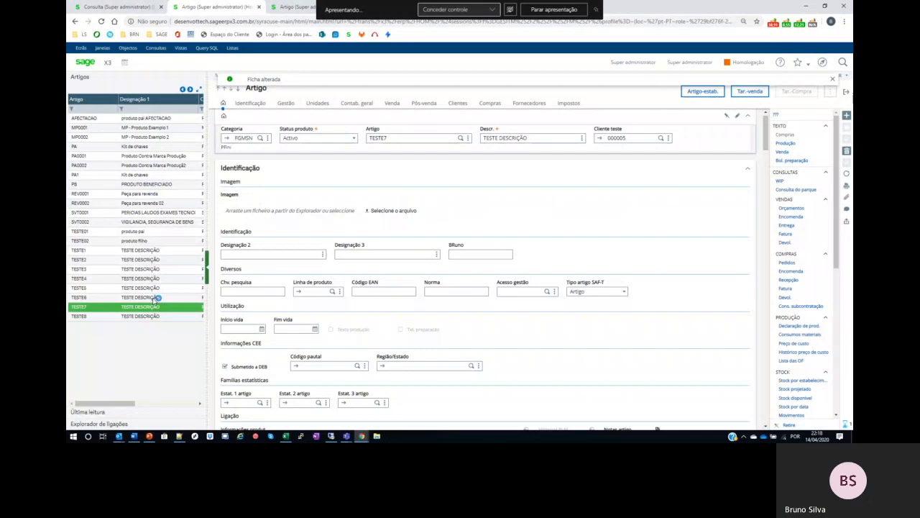
{"action": "left_click", "coordinate": [148, 308]}
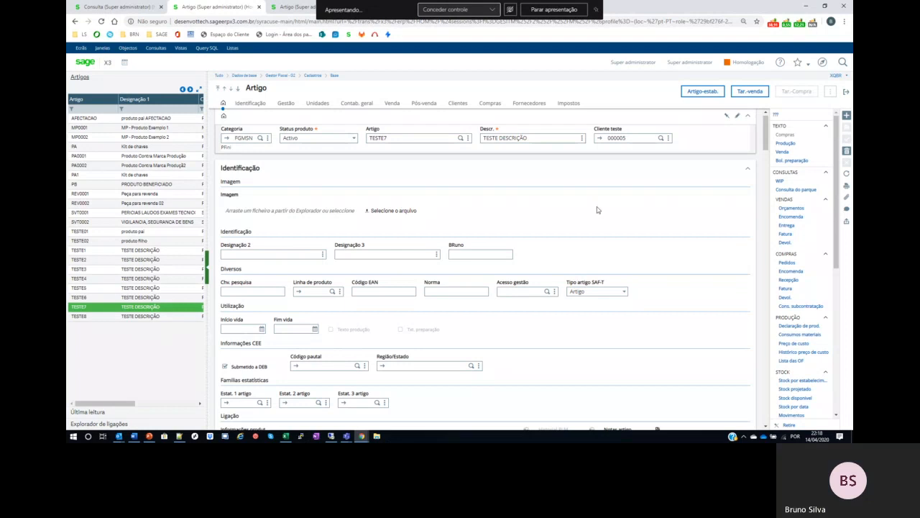
Step: Examine the commands offered on the item form for TESTE7 and TESTE3, from Texto and Consultas down to Navegação
{"action": "scroll", "coordinate": [802, 360], "scroll_direction": "down", "scroll_amount": 4}
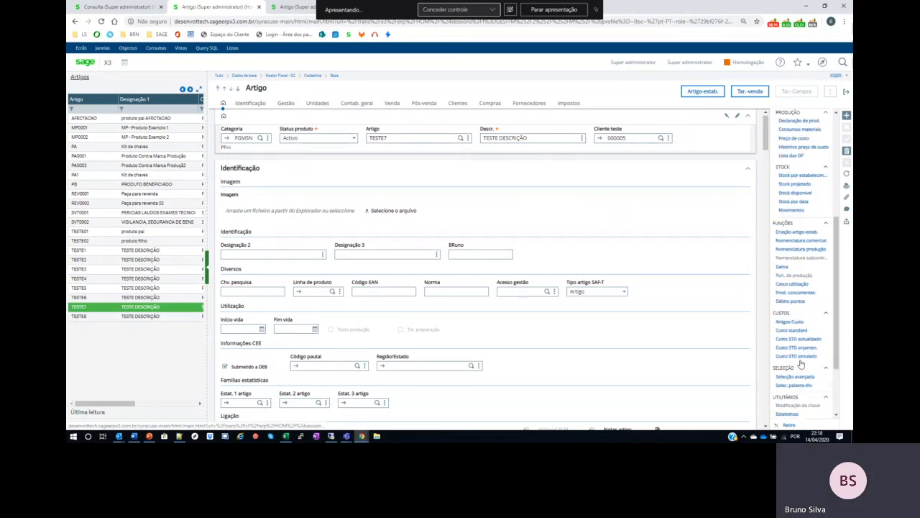
{"action": "scroll", "coordinate": [802, 363], "scroll_direction": "down", "scroll_amount": 2}
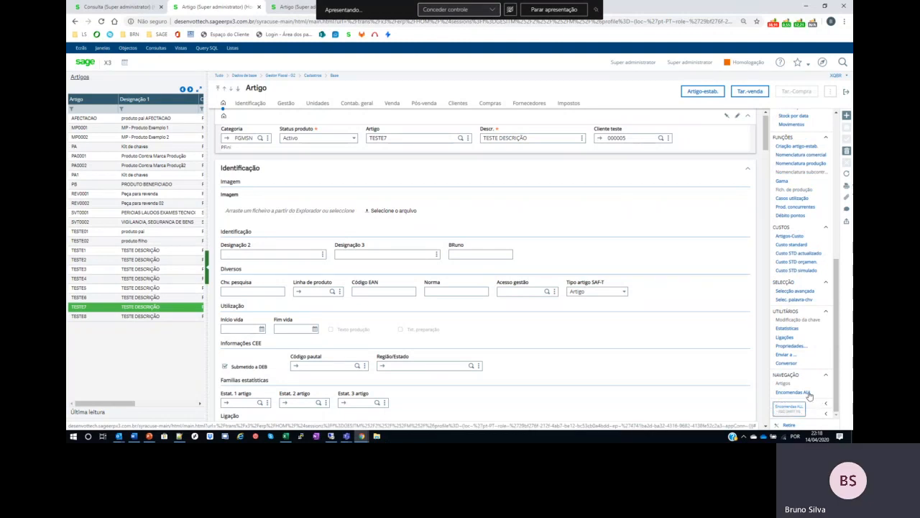
{"action": "scroll", "coordinate": [809, 395], "scroll_direction": "up", "scroll_amount": 1}
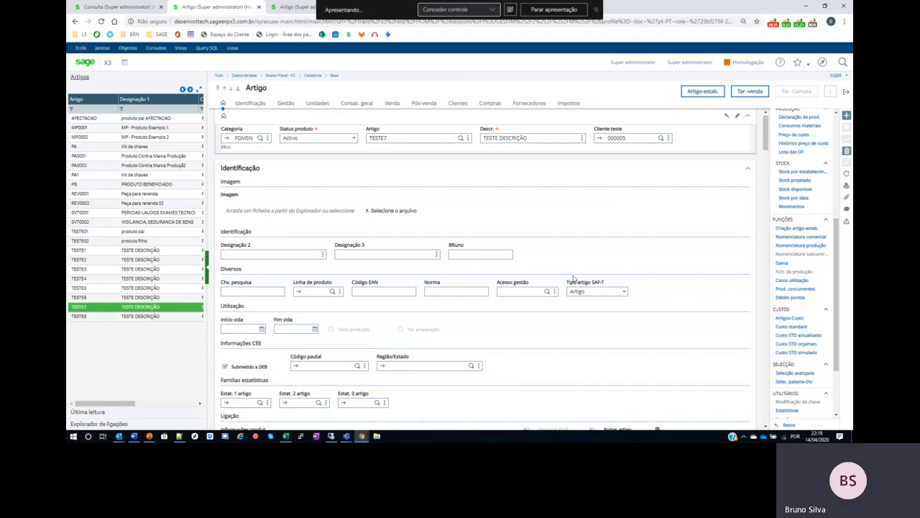
{"action": "scroll", "coordinate": [571, 317], "scroll_direction": "down", "scroll_amount": 3}
{"action": "scroll", "coordinate": [570, 317], "scroll_direction": "up", "scroll_amount": 3}
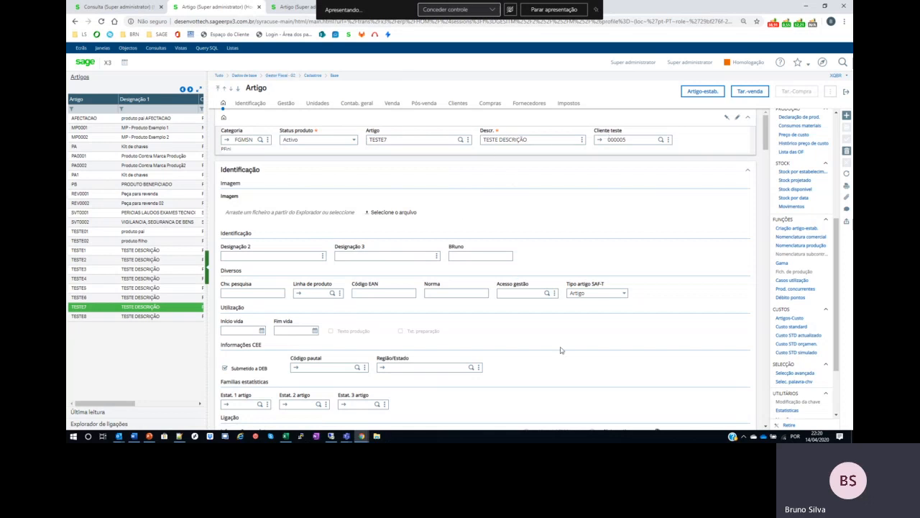
{"action": "left_click", "coordinate": [124, 268]}
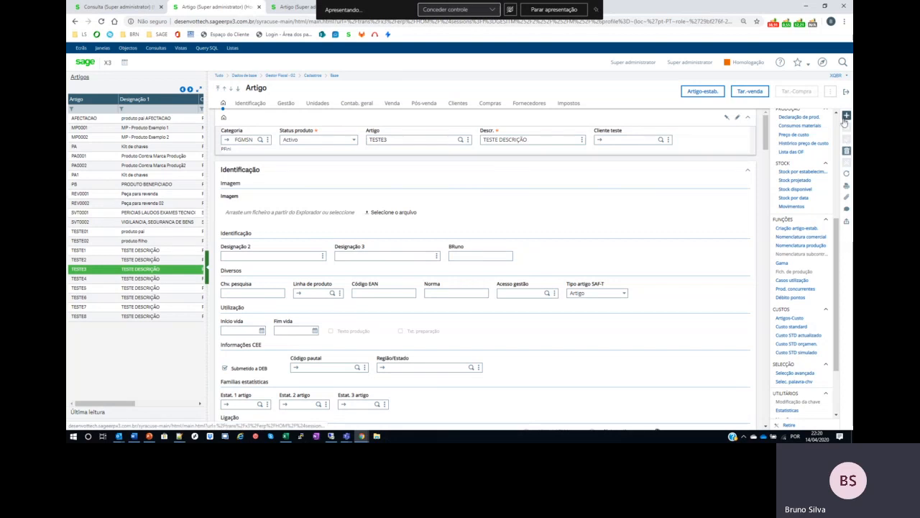
{"action": "scroll", "coordinate": [780, 277], "scroll_direction": "down", "scroll_amount": 1}
{"action": "scroll", "coordinate": [780, 277], "scroll_direction": "up", "scroll_amount": 1}
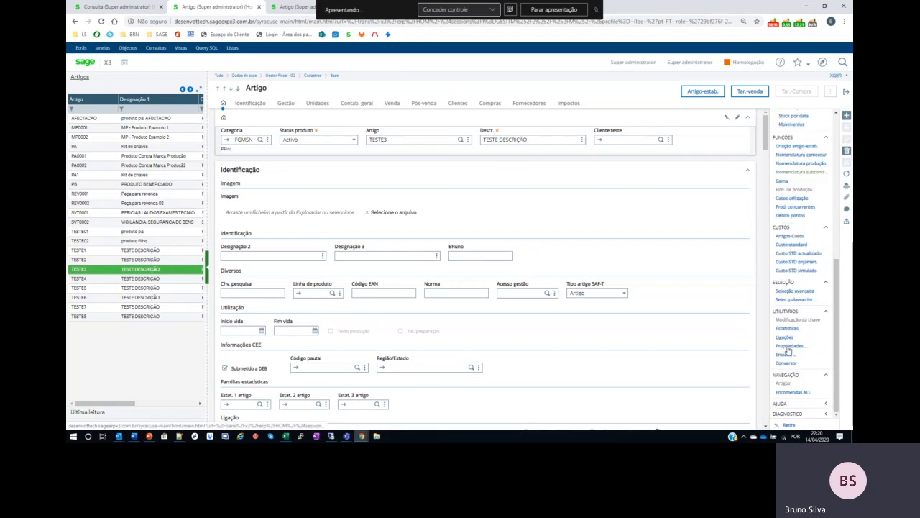
{"action": "scroll", "coordinate": [799, 312], "scroll_direction": "up", "scroll_amount": 7}
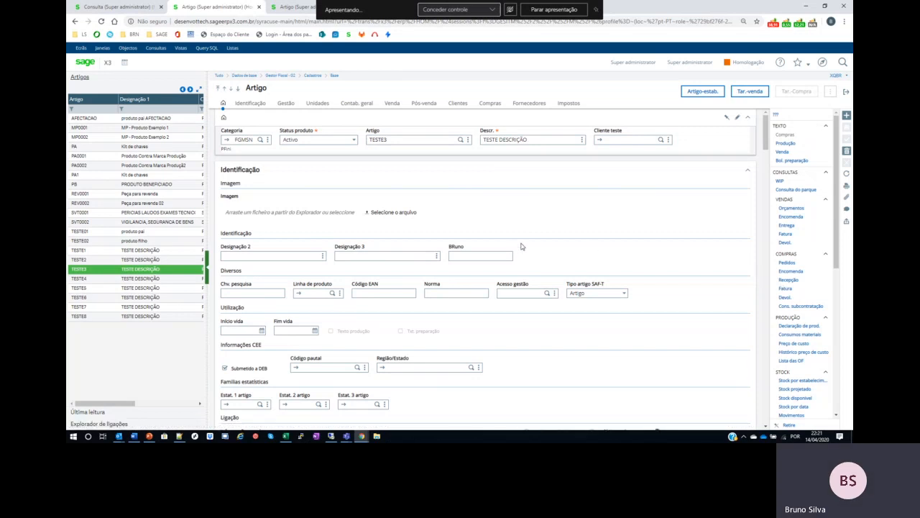
{"action": "left_click", "coordinate": [546, 12]}
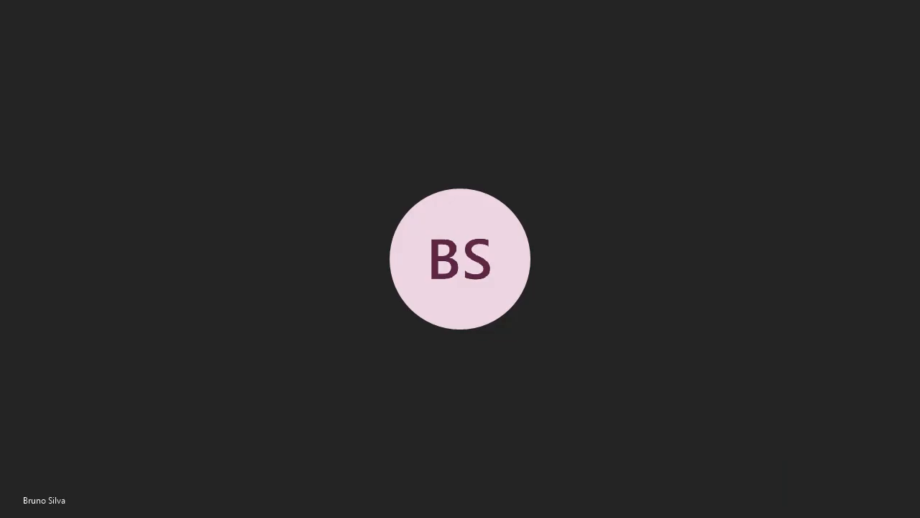